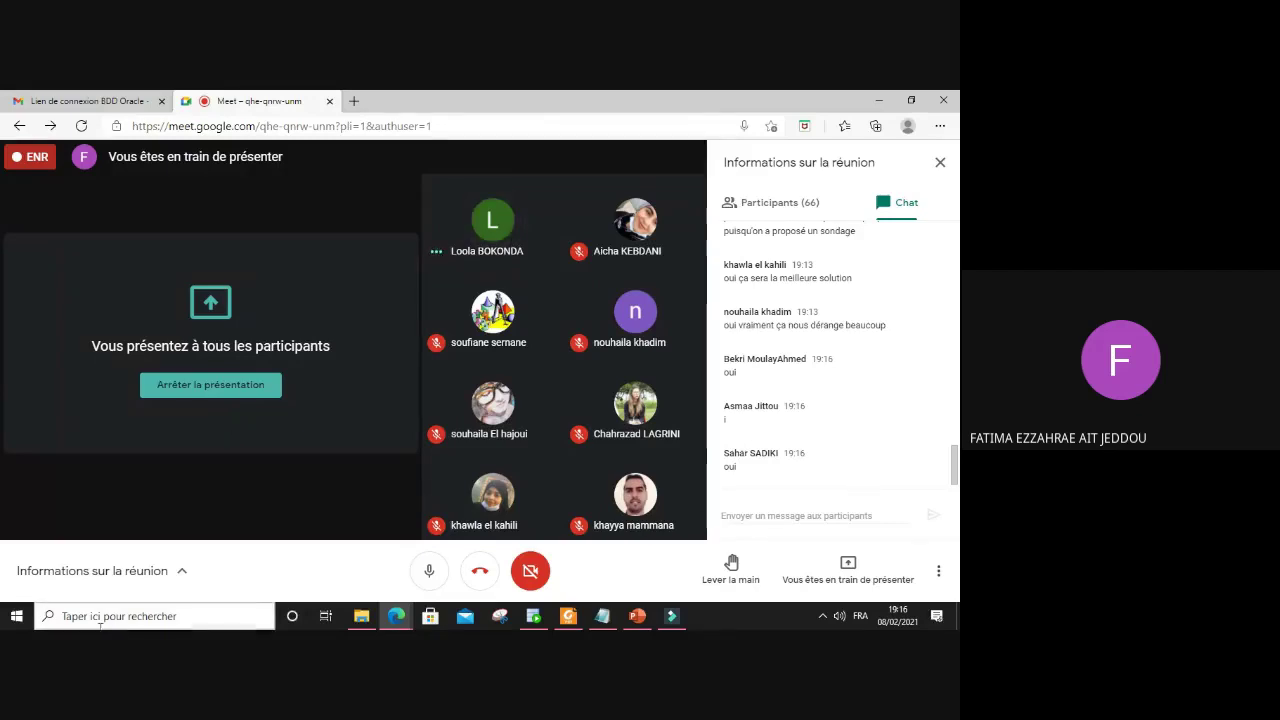
# Step: Search Windows for 'ass' and launch the Database Configuration Assistant
pyautogui.click(159, 616)
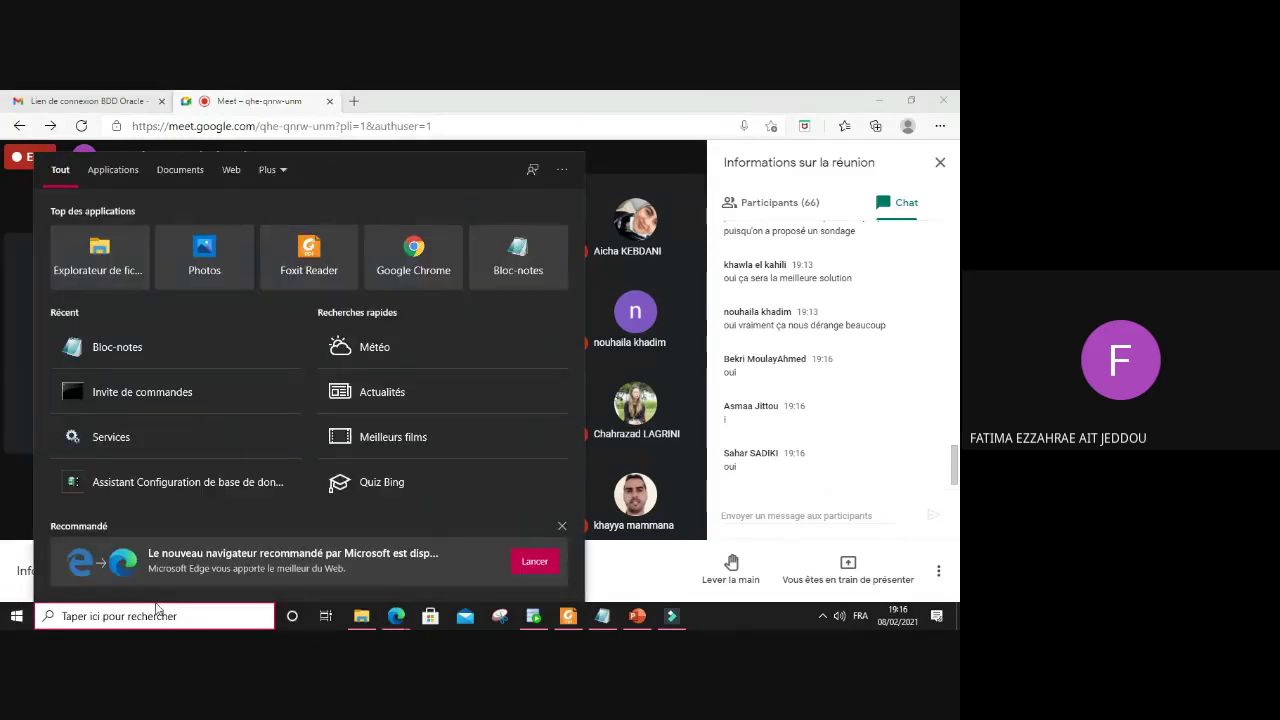
pyautogui.write('ass')
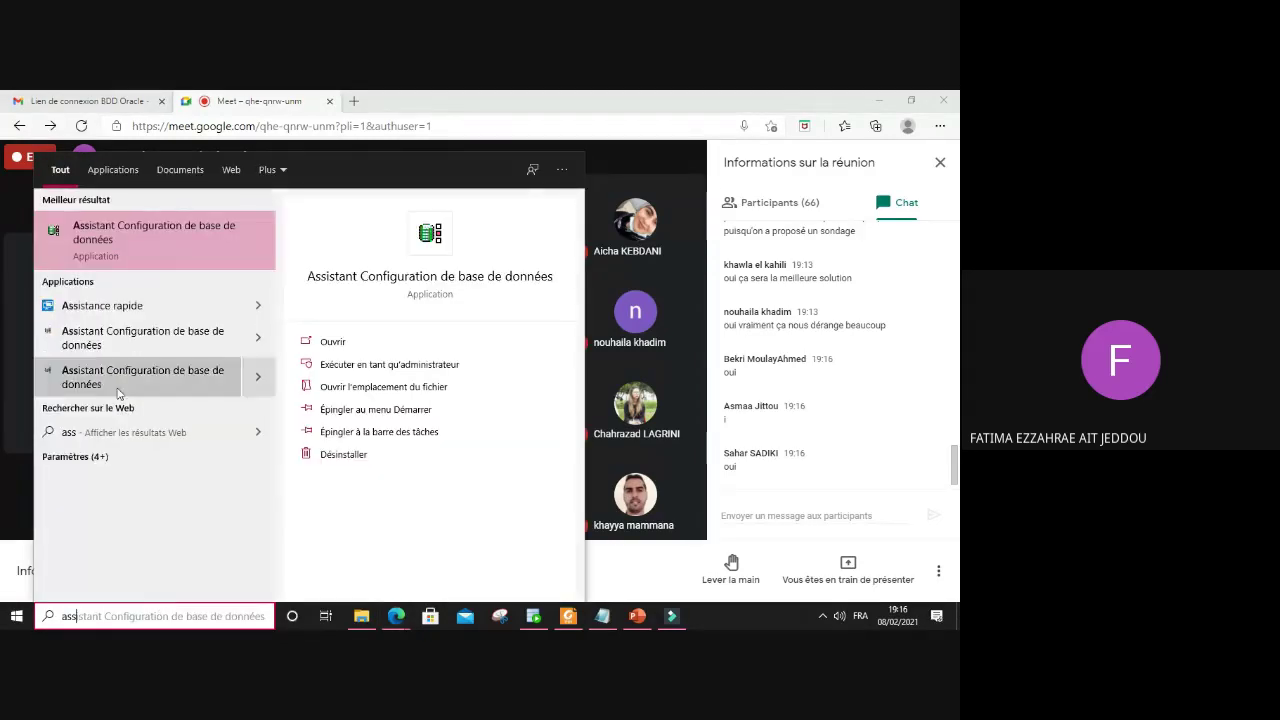
pyautogui.click(130, 244)
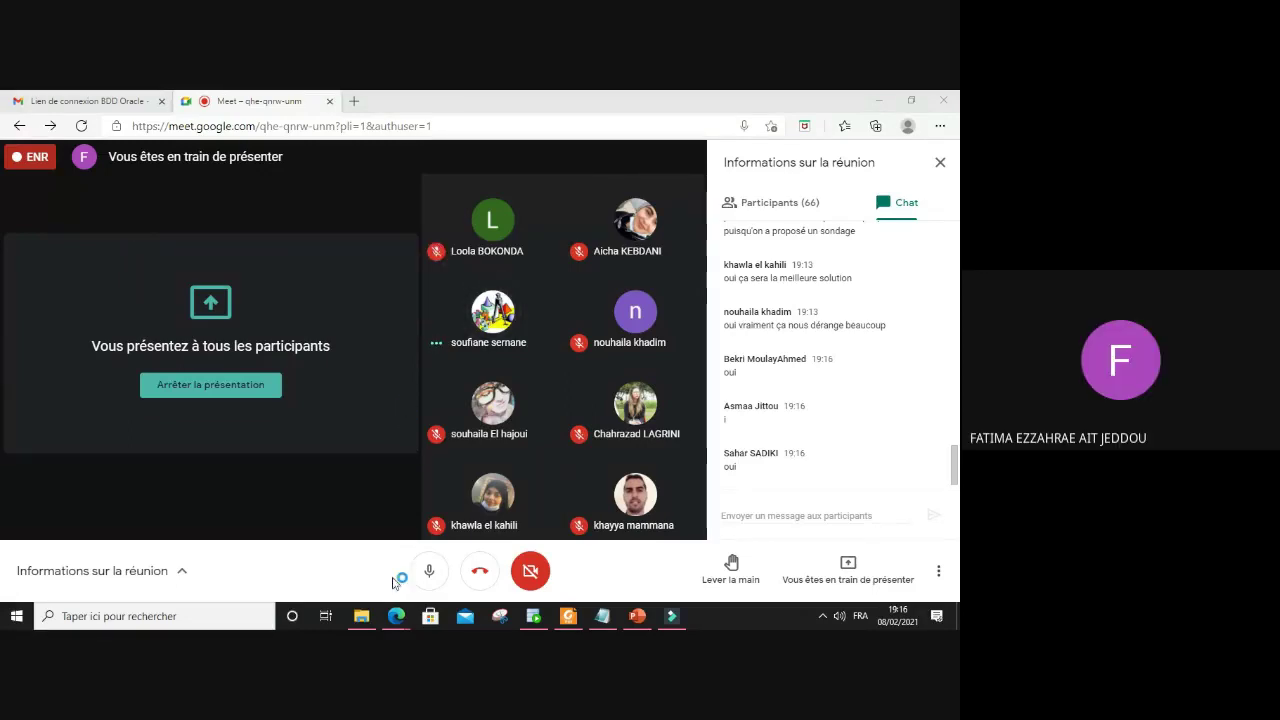
# Step: Search 'ass' again and open the file location of the Database Configuration Assistant shortcut
pyautogui.click(226, 617)
pyautogui.write('a')
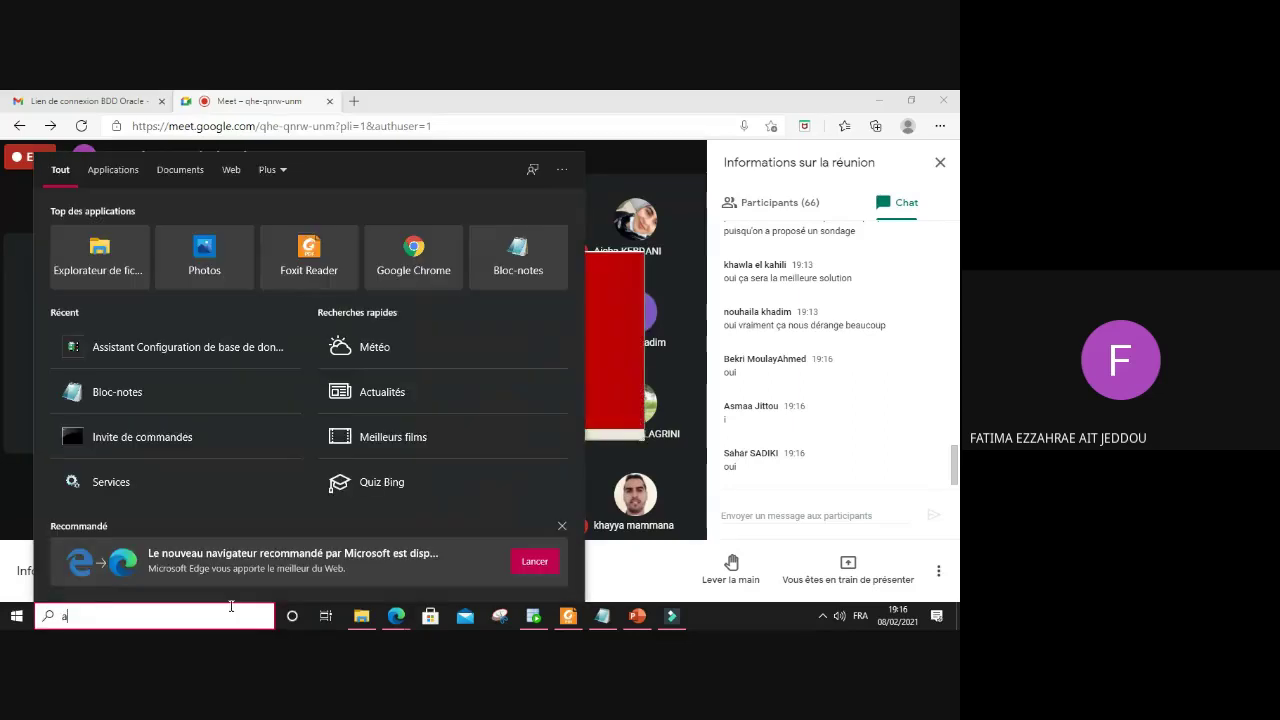
pyautogui.write('ss')
pyautogui.rightClick(215, 252)
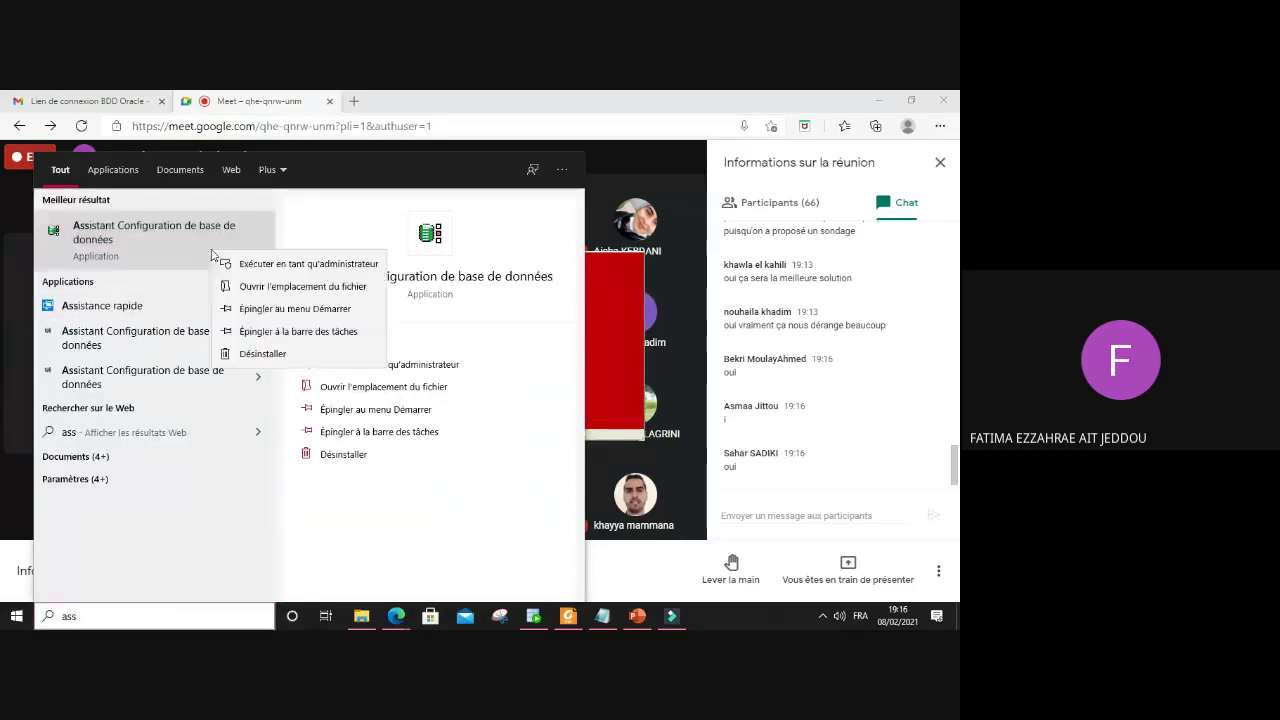
pyautogui.click(275, 288)
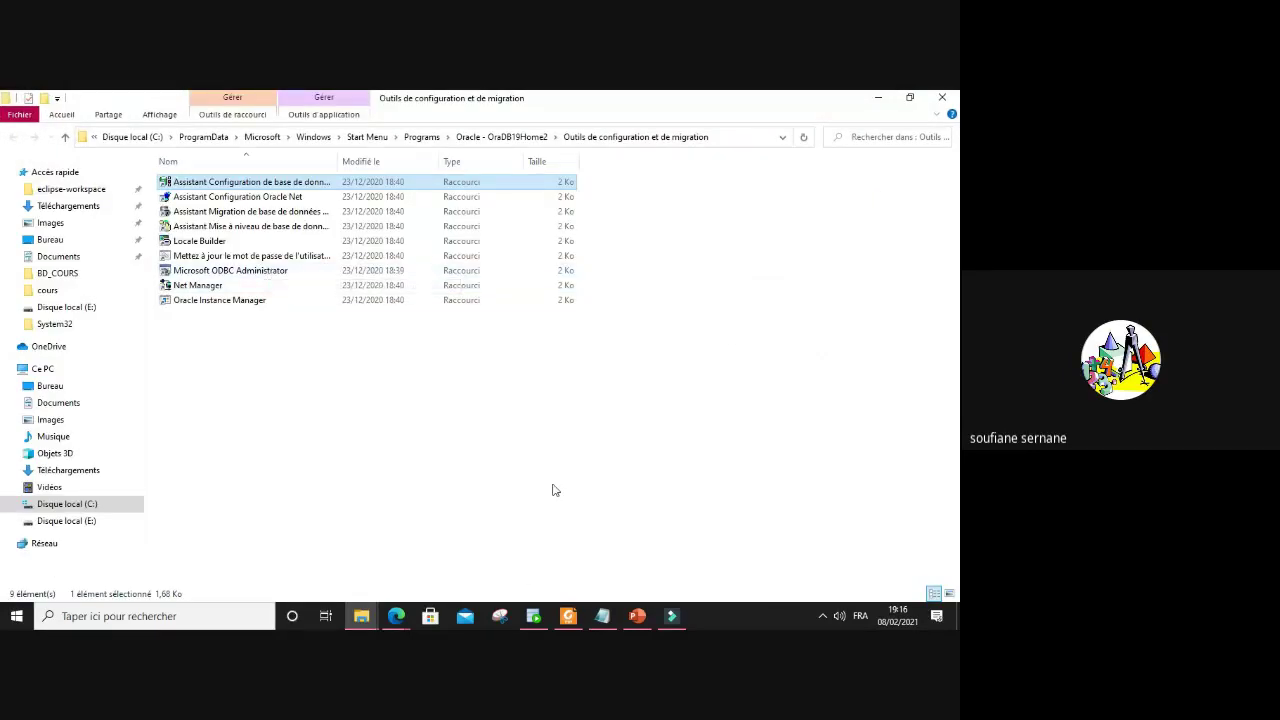
# Step: Search 'oracle' and open the folder containing the Oracle Provider for OLE DB readme
pyautogui.click(200, 616)
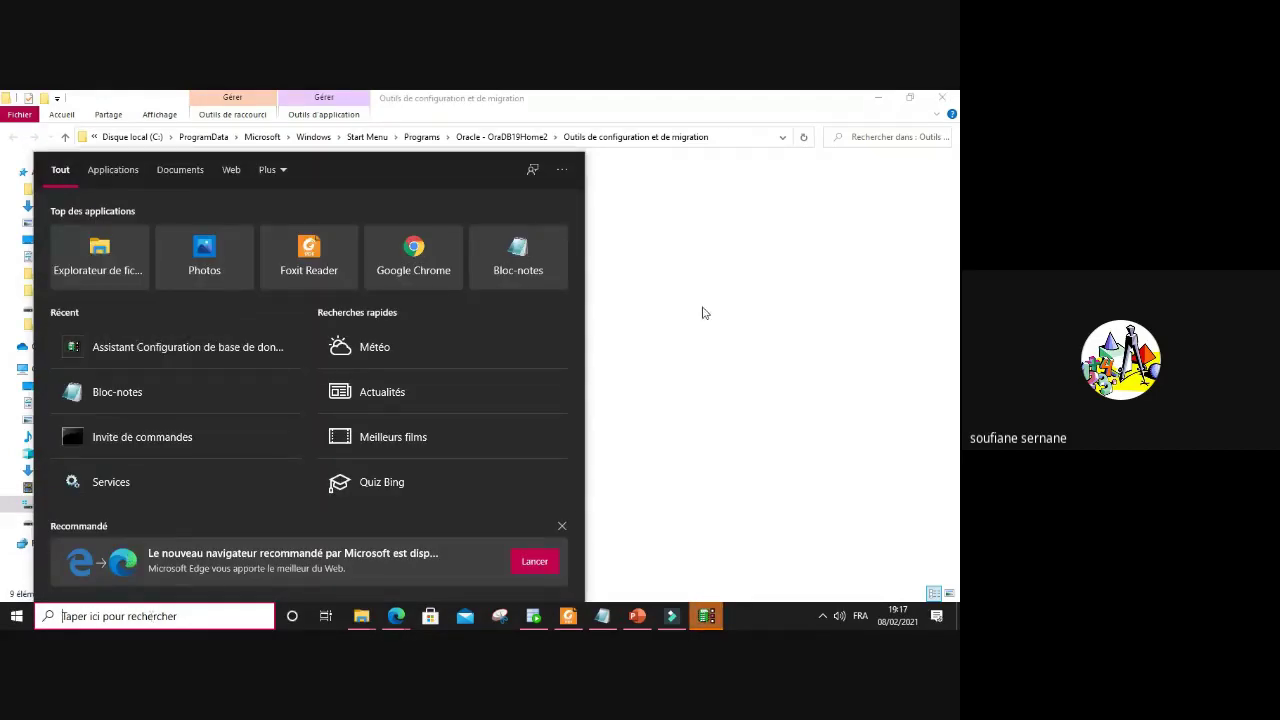
pyautogui.write('o')
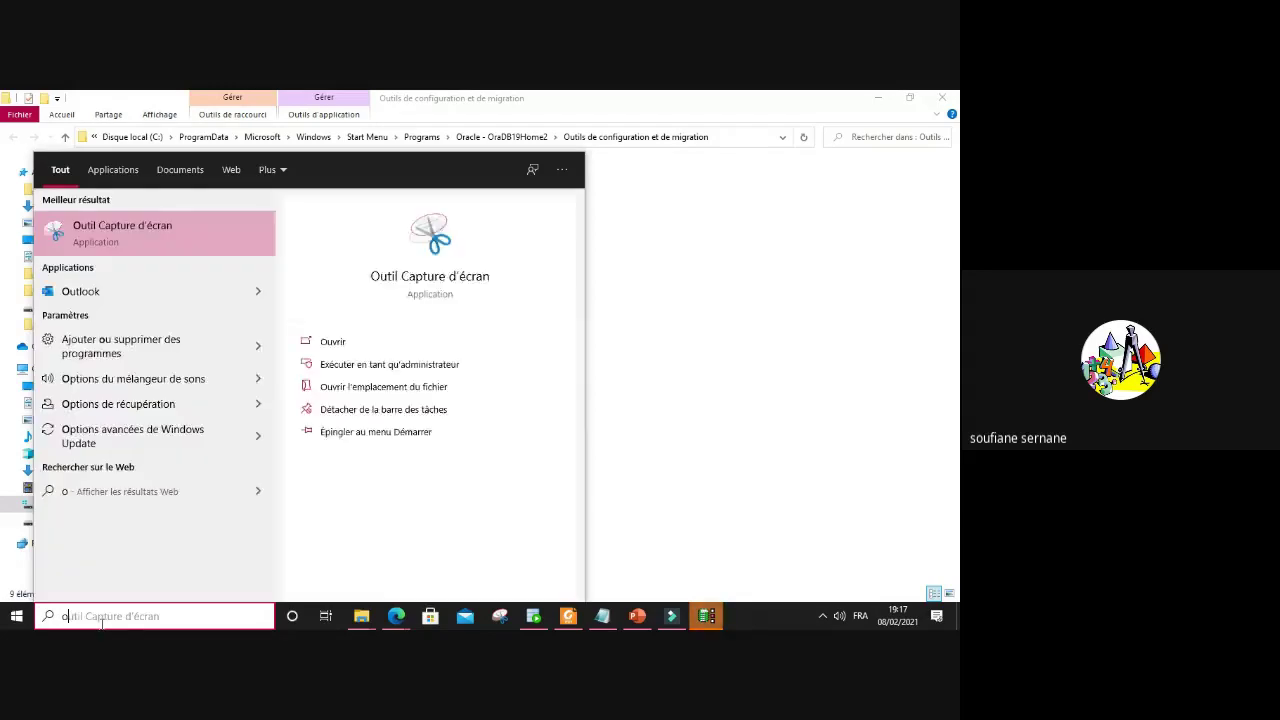
pyautogui.write('rac')
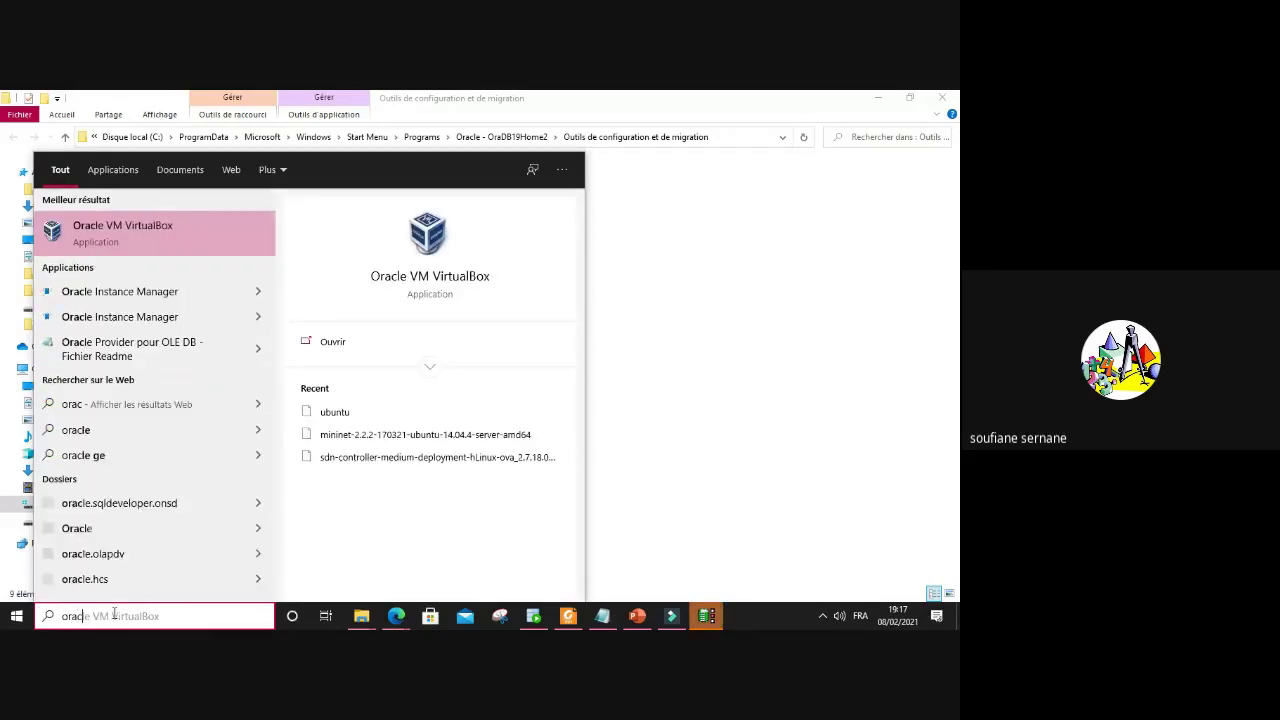
pyautogui.write('le')
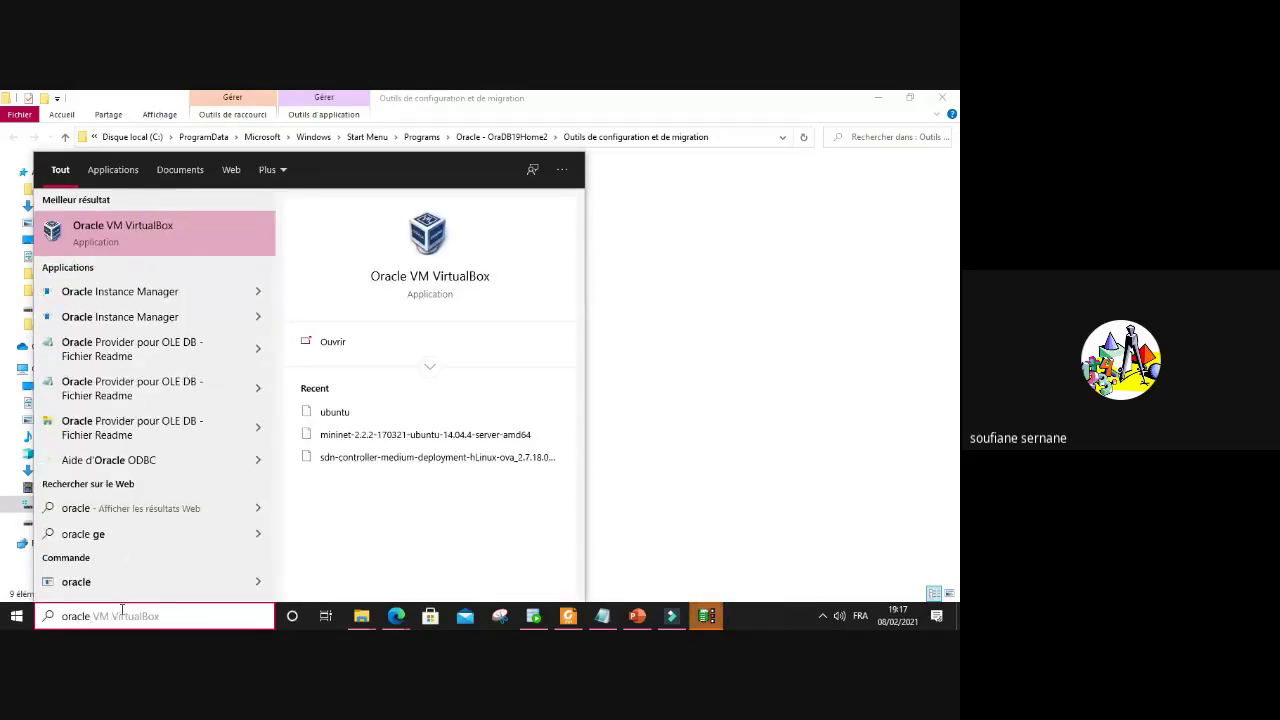
pyautogui.click(259, 430)
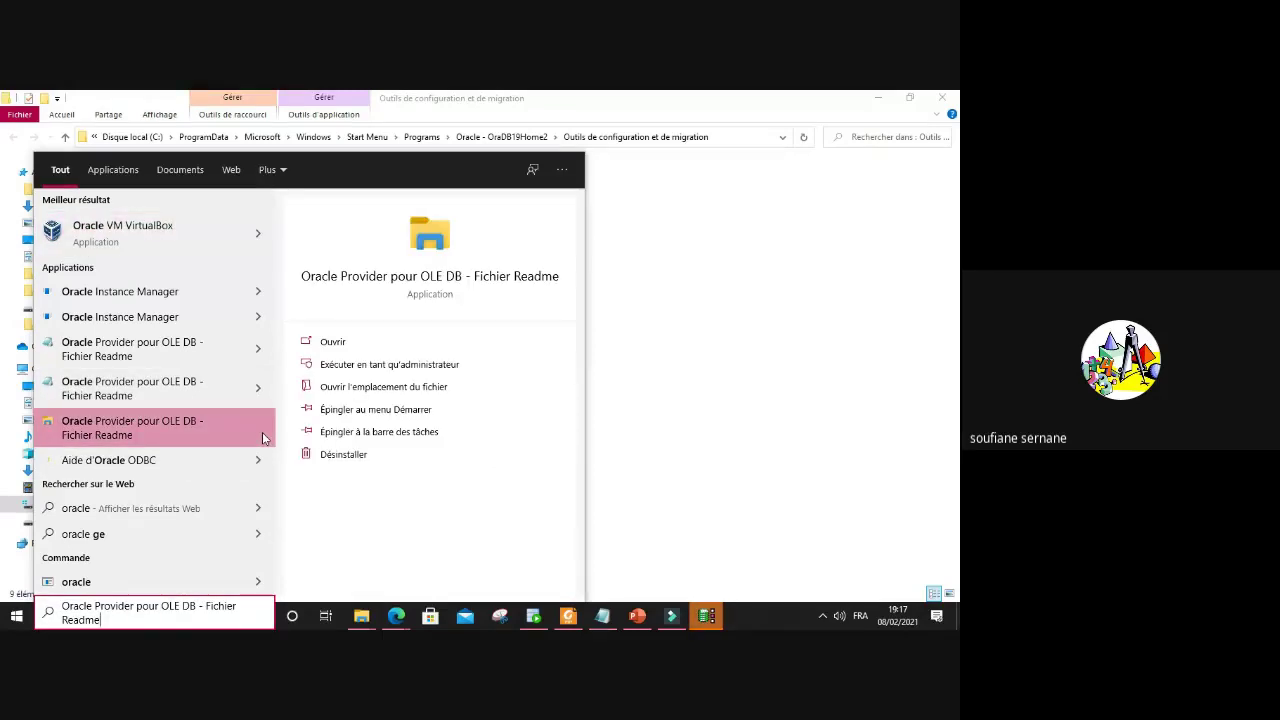
pyautogui.rightClick(113, 438)
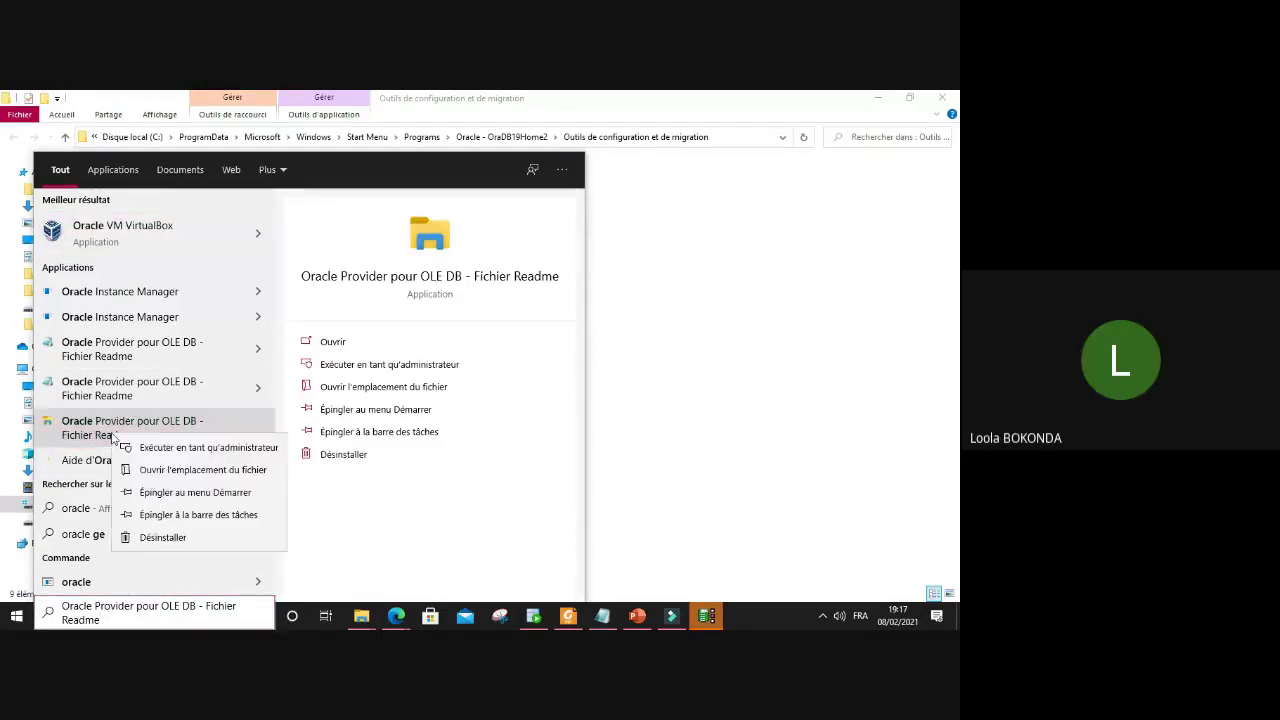
pyautogui.click(177, 472)
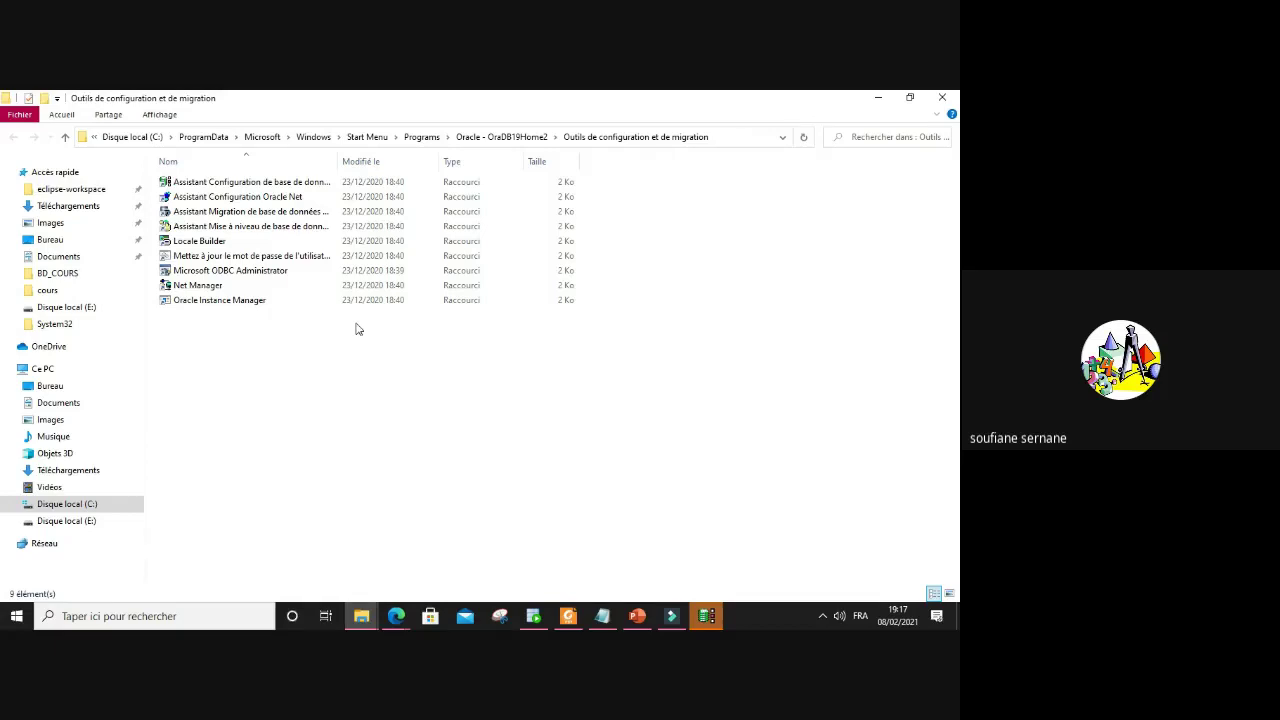
# Step: Dismiss search and bring the Database Configuration Assistant window to the front
pyautogui.click(176, 620)
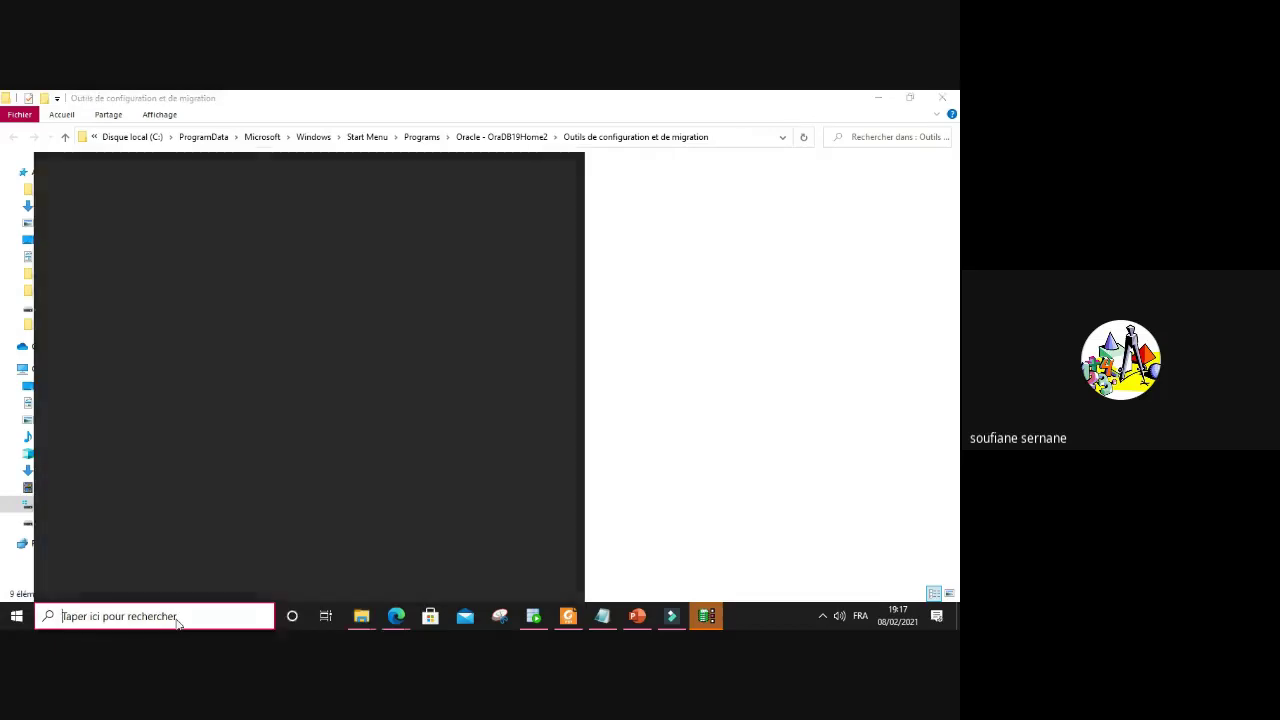
pyautogui.click(716, 344)
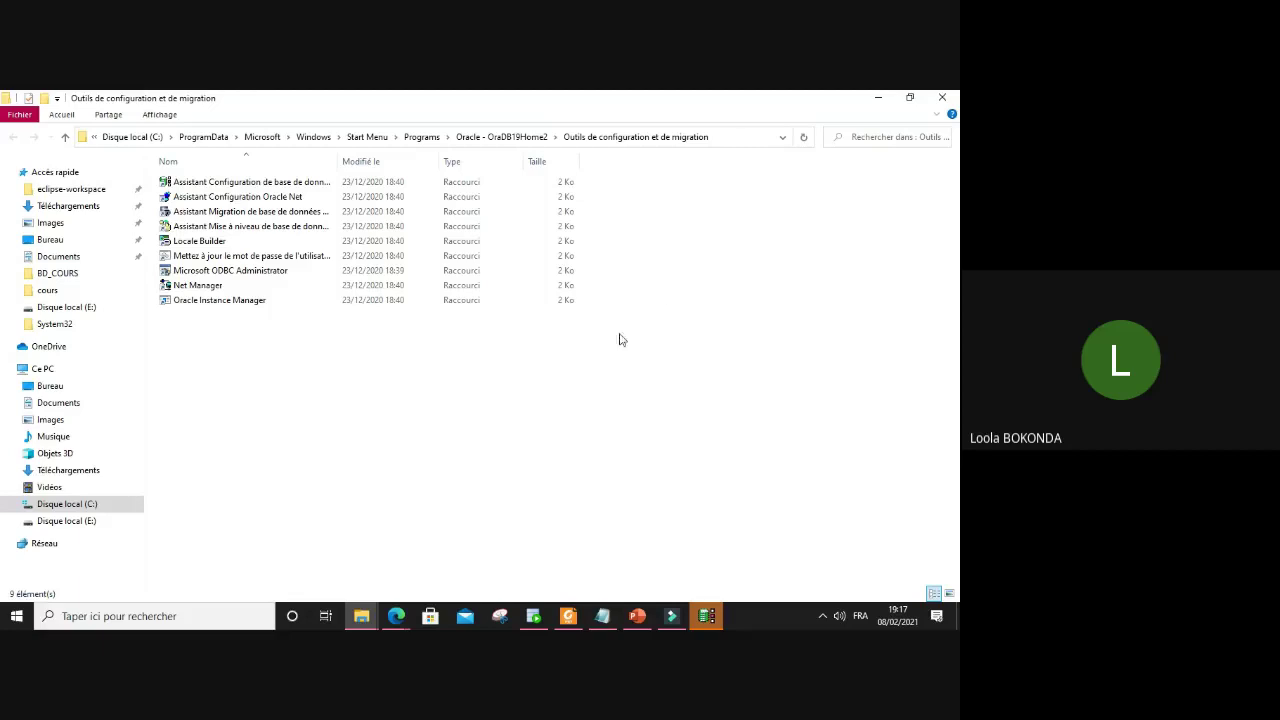
pyautogui.click(706, 616)
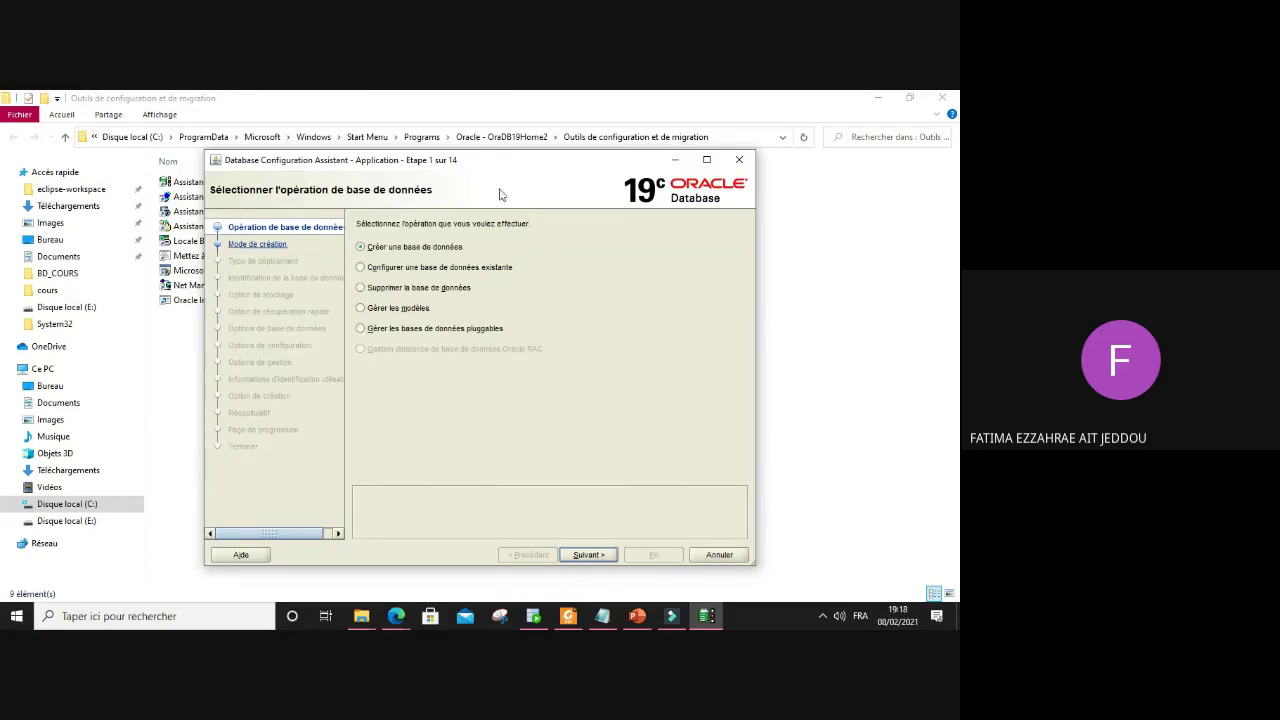
pyautogui.moveTo(507, 168); pyautogui.dragTo(491, 133)
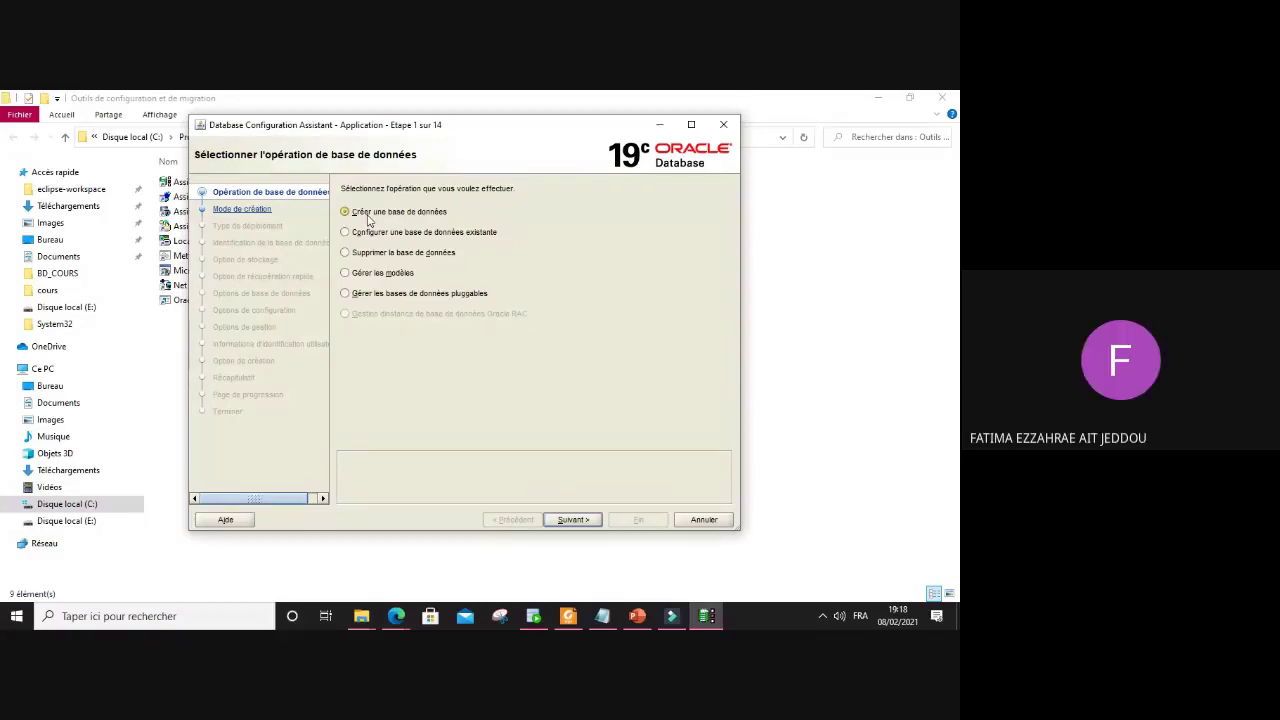
pyautogui.press('XF86AudioRaiseVolume')
pyautogui.press('XF86AudioRaiseVolume')
pyautogui.press('XF86AudioRaiseVolume')
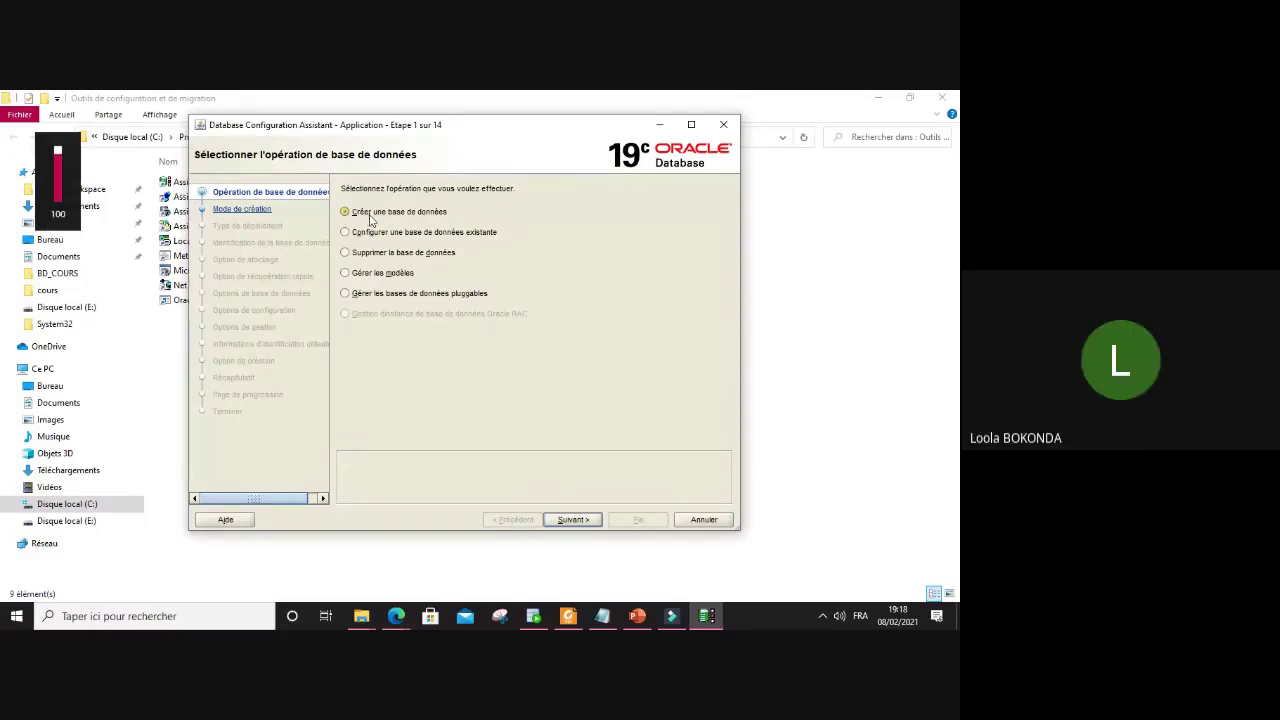
pyautogui.click(733, 127)
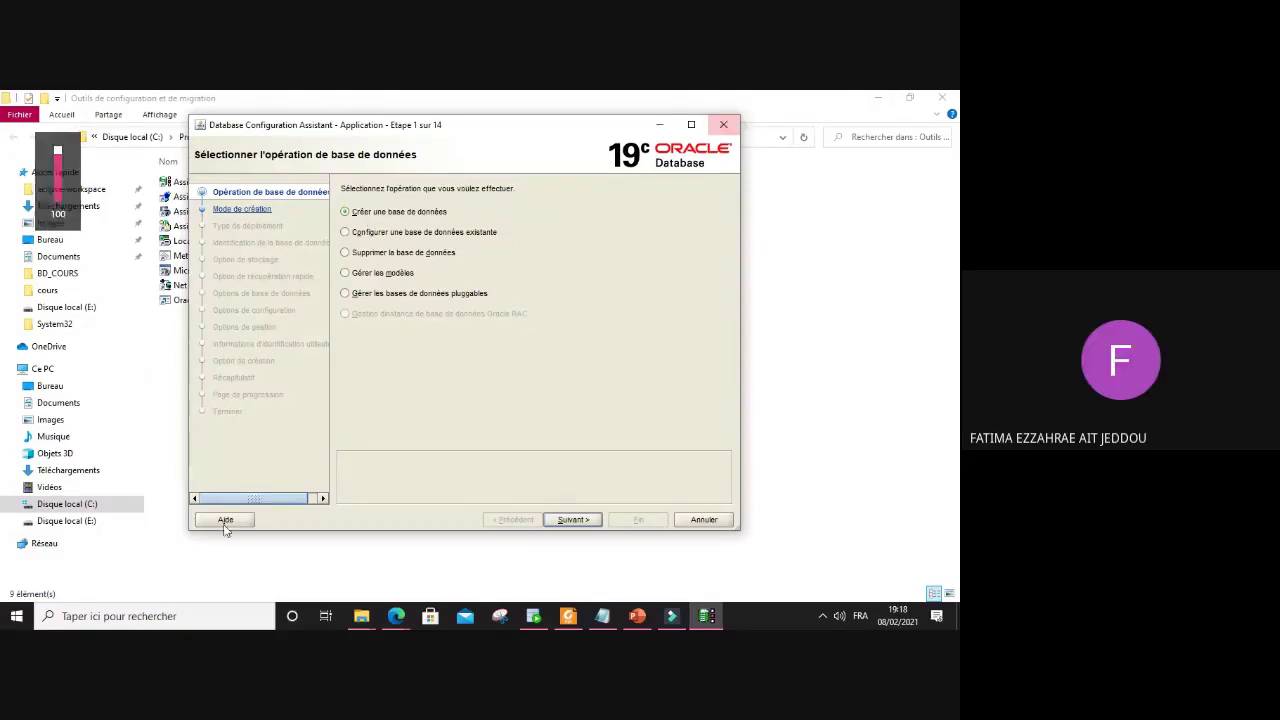
pyautogui.click(506, 367)
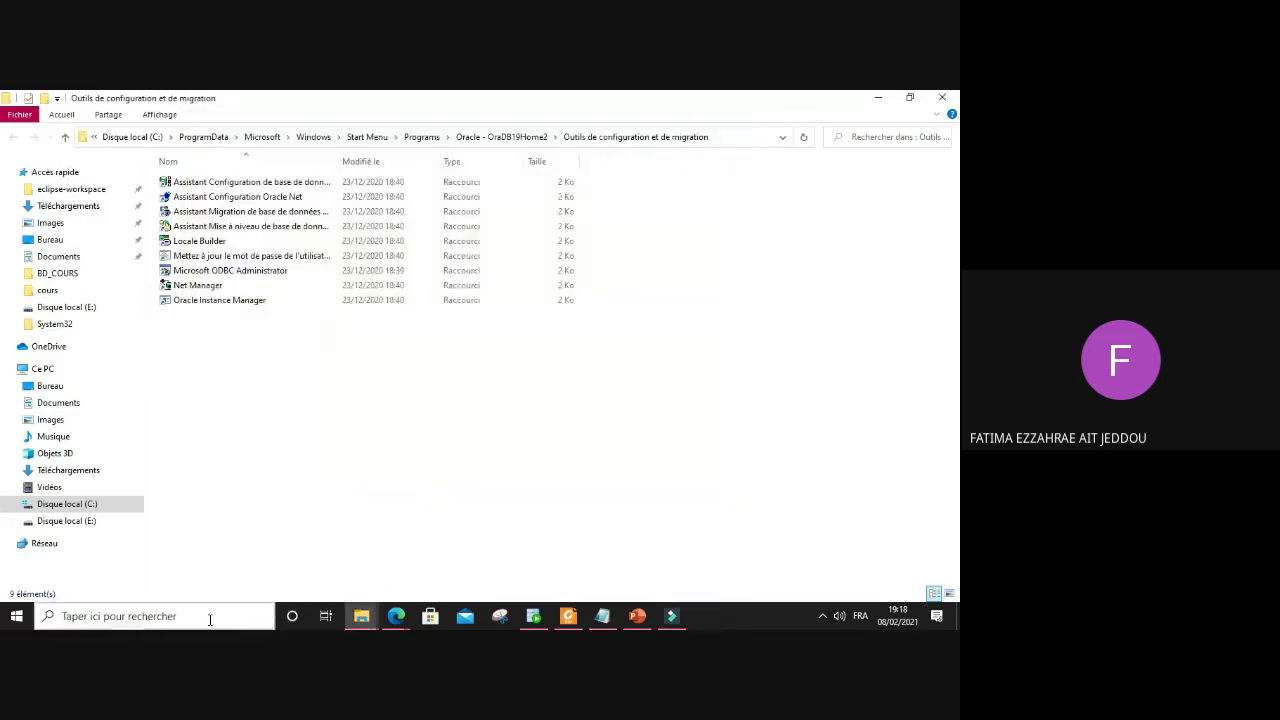
pyautogui.click(207, 619)
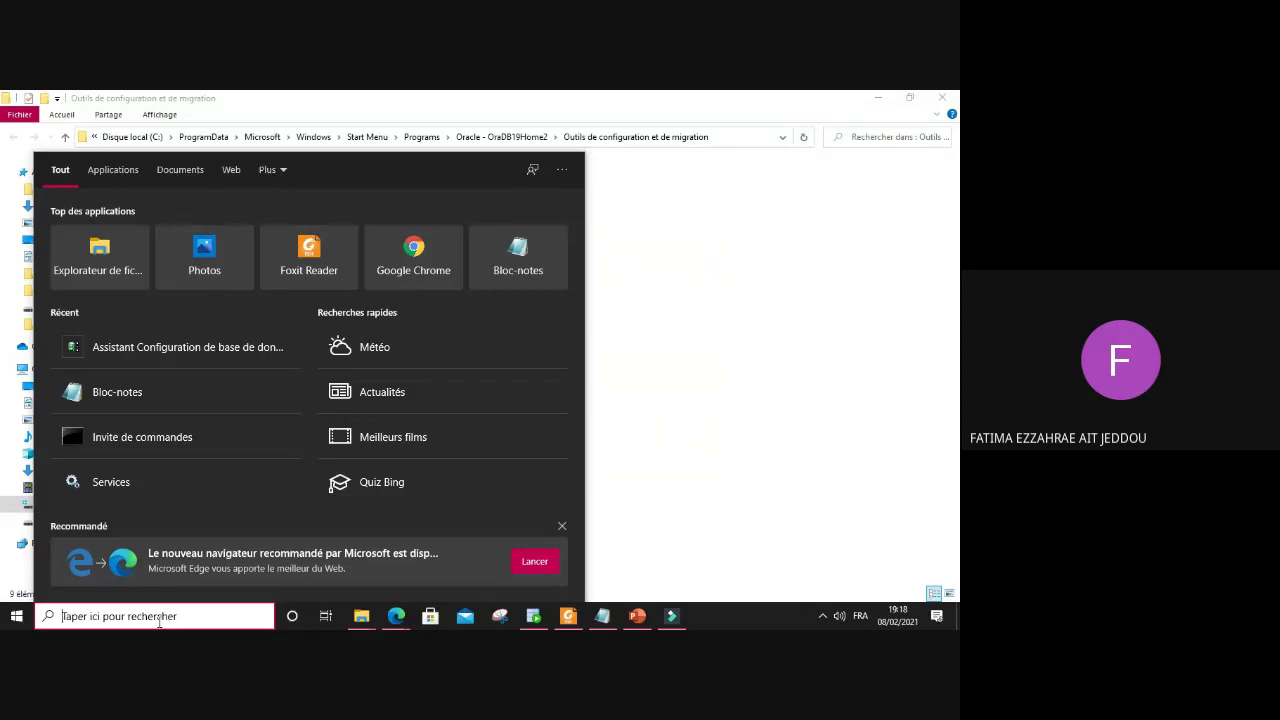
pyautogui.write('ass')
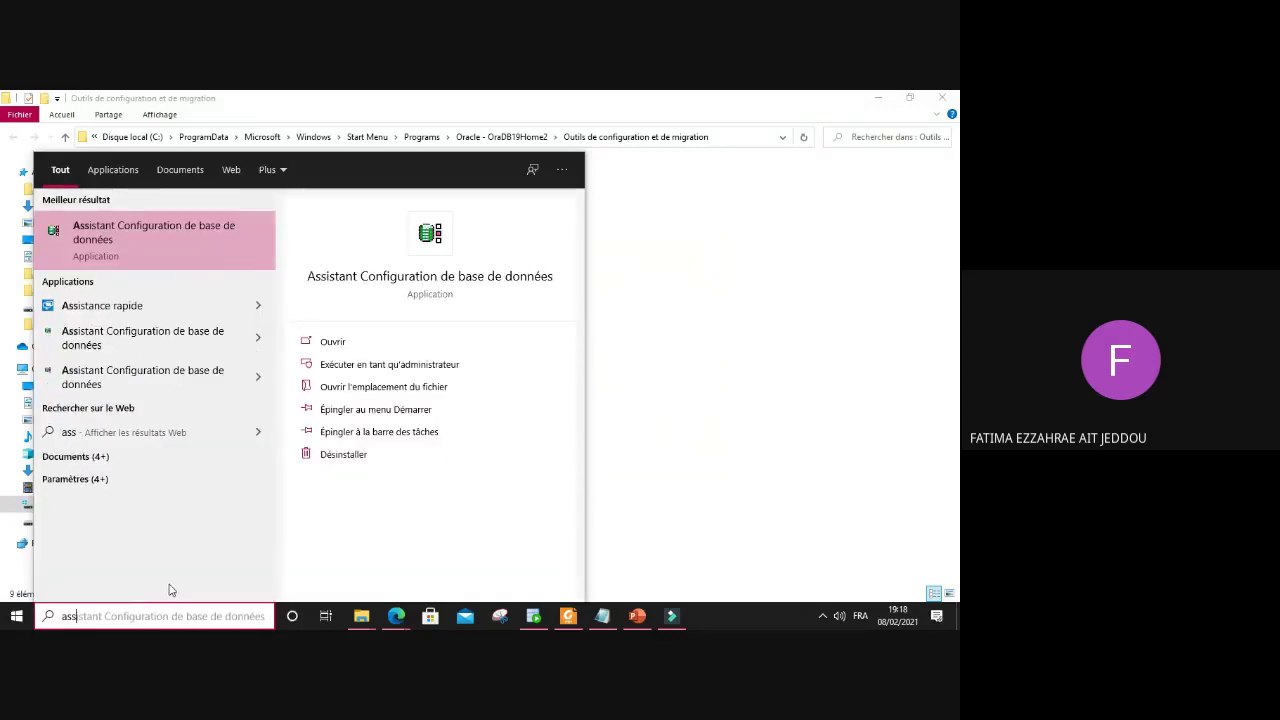
pyautogui.write('i')
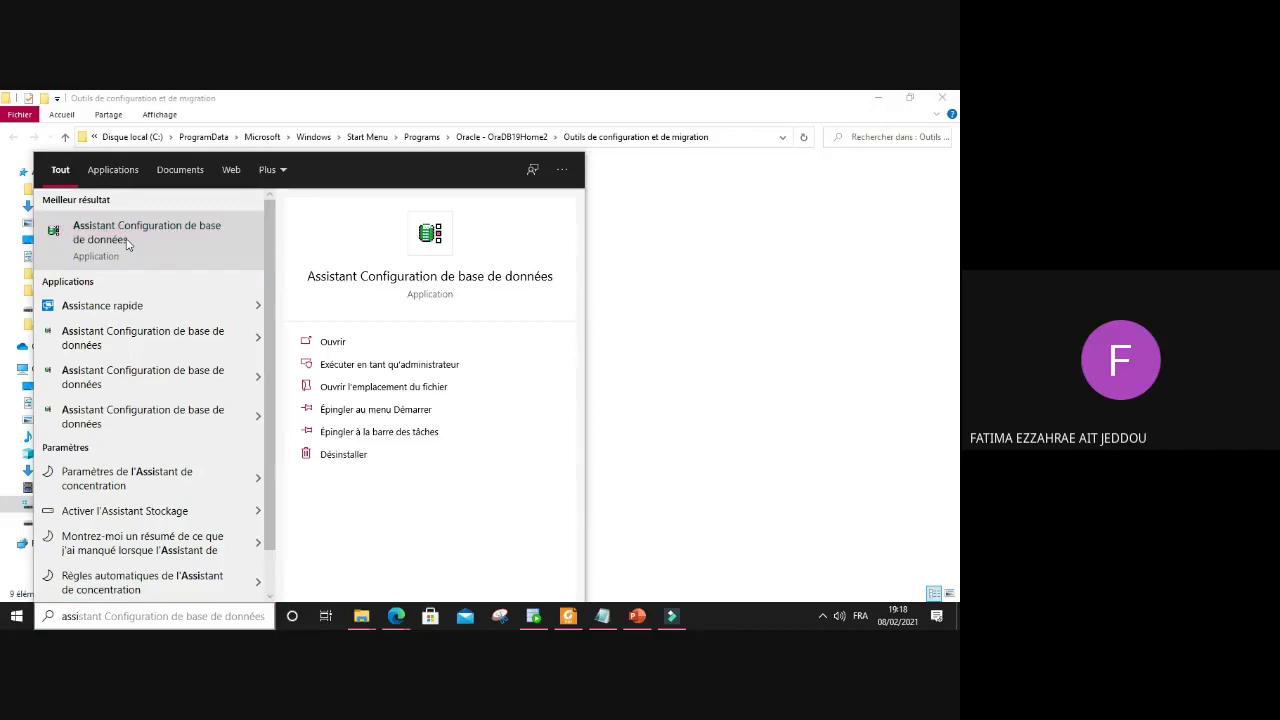
pyautogui.click(127, 240)
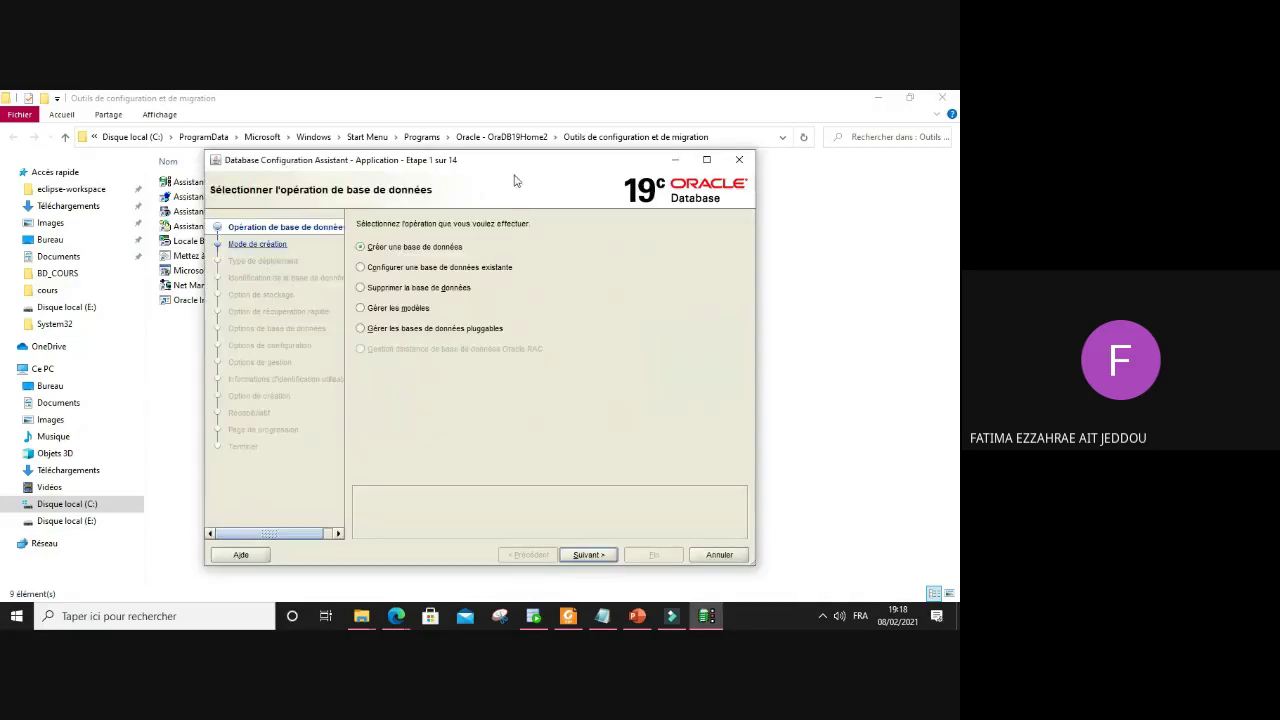
# Step: Keep 'Créer une base de données' as the operation and advance to standard configuration
pyautogui.moveTo(506, 171)
pyautogui.mouseDown()
pyautogui.moveTo(479, 141)
pyautogui.moveTo(503, 143)
pyautogui.moveTo(501, 158)
pyautogui.mouseUp()
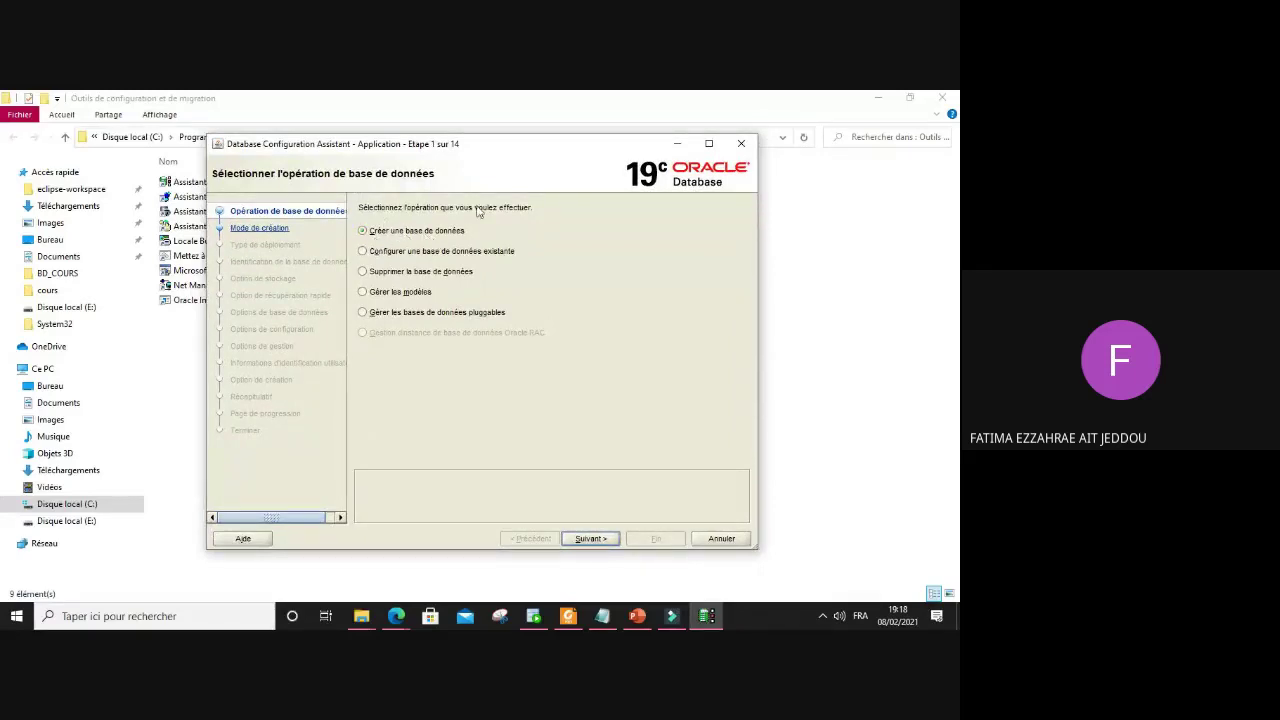
pyautogui.click(592, 539)
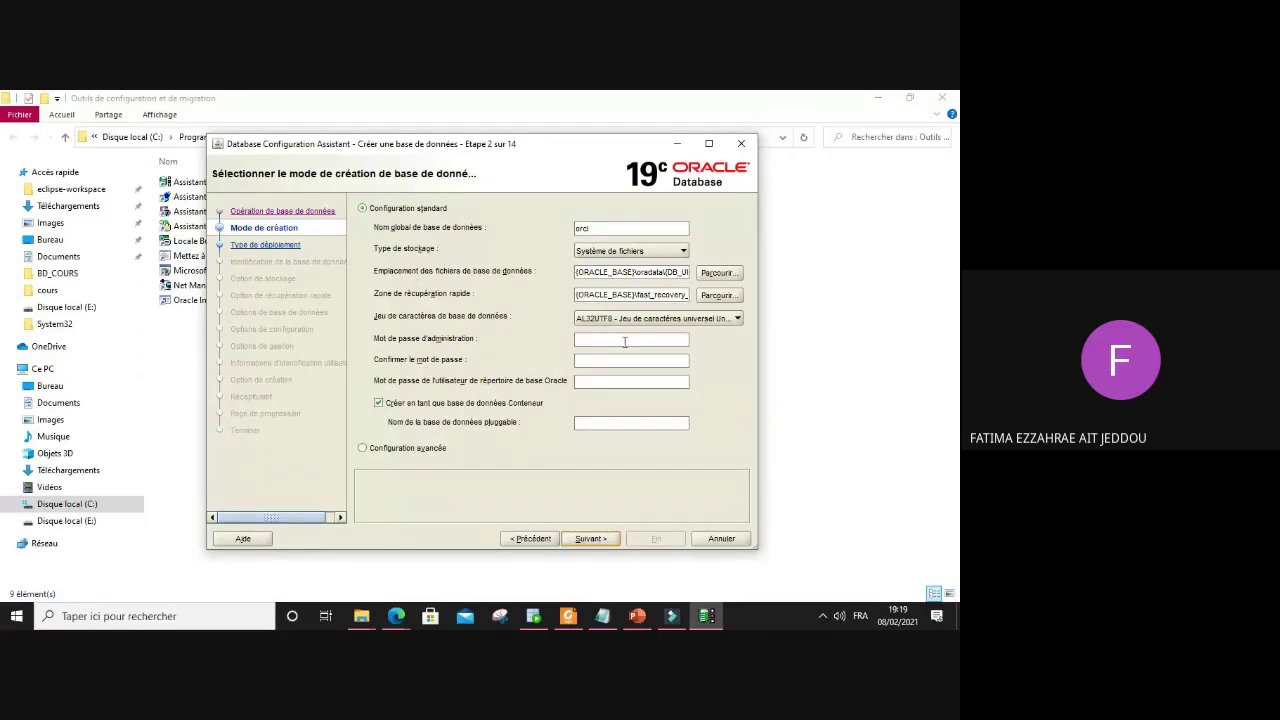
# Step: Change the global database name to testdba and enter the administrator password
pyautogui.doubleClick(576, 229)
pyautogui.write('tp')
pyautogui.press('BackSpace')
pyautogui.press('Right')
pyautogui.press('Right')
pyautogui.press('Right')
pyautogui.write('dba')
pyautogui.write('or')
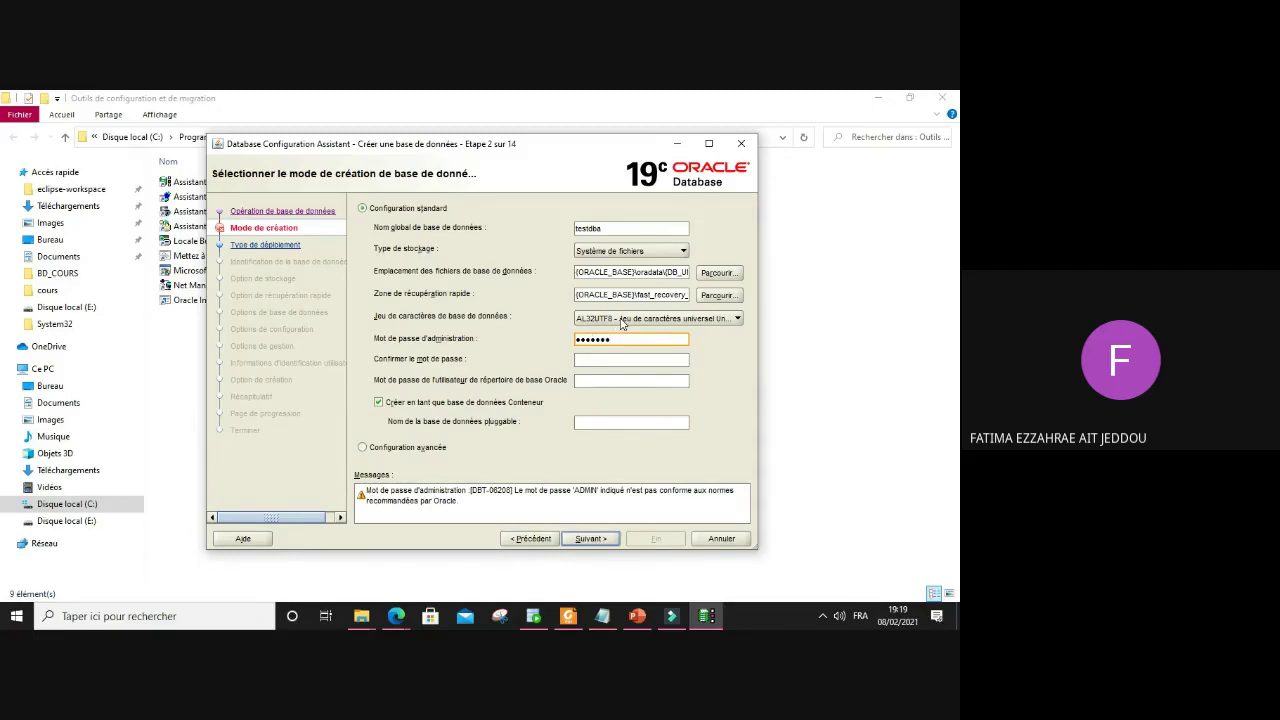
pyautogui.write('12')
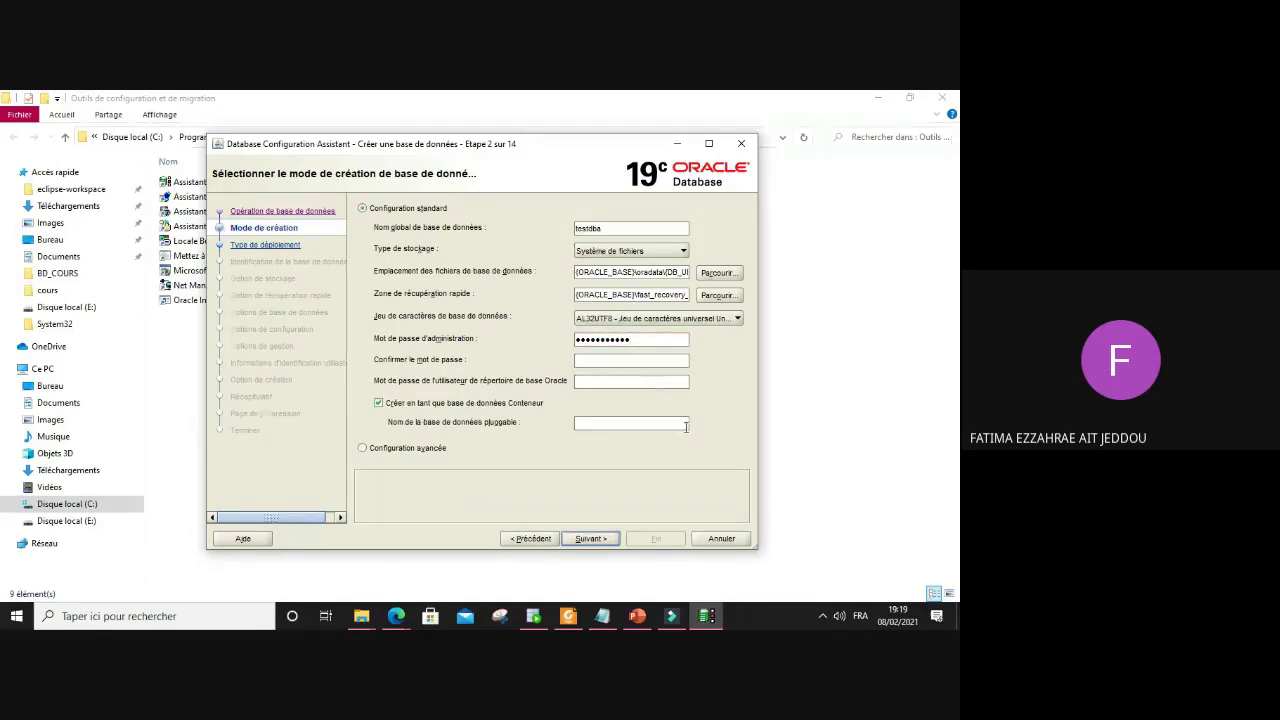
# Step: Confirm the administrator password, choose 'Configuration avancée', and continue to deployment type
pyautogui.click(668, 366)
pyautogui.write('o')
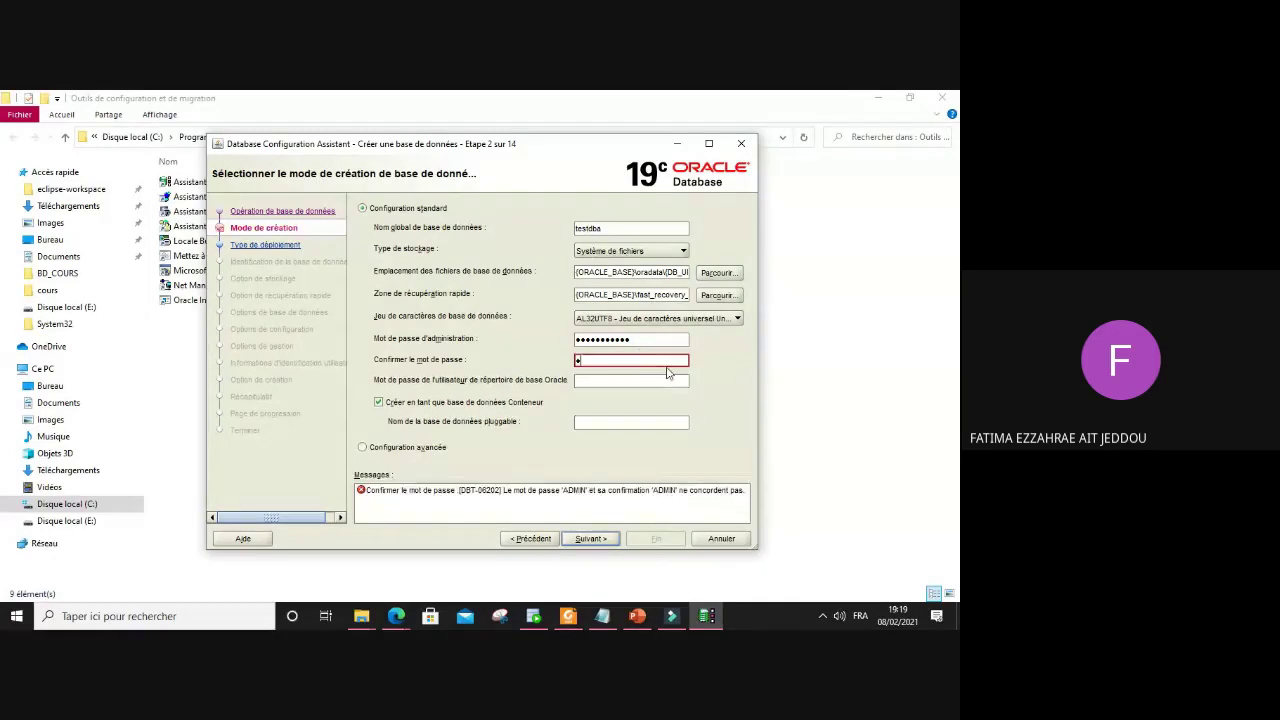
pyautogui.write('aaa')
pyautogui.press('BackSpace')
pyautogui.press('BackSpace')
pyautogui.write('admin••••••')
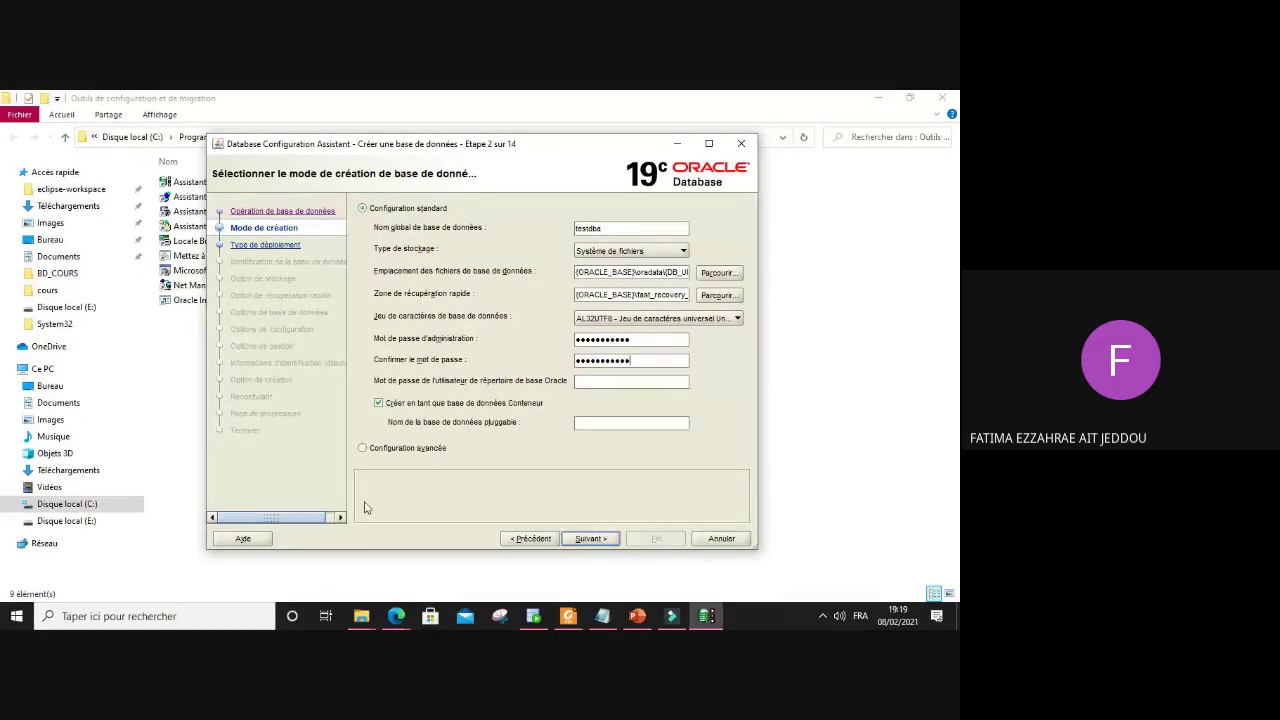
pyautogui.click(379, 449)
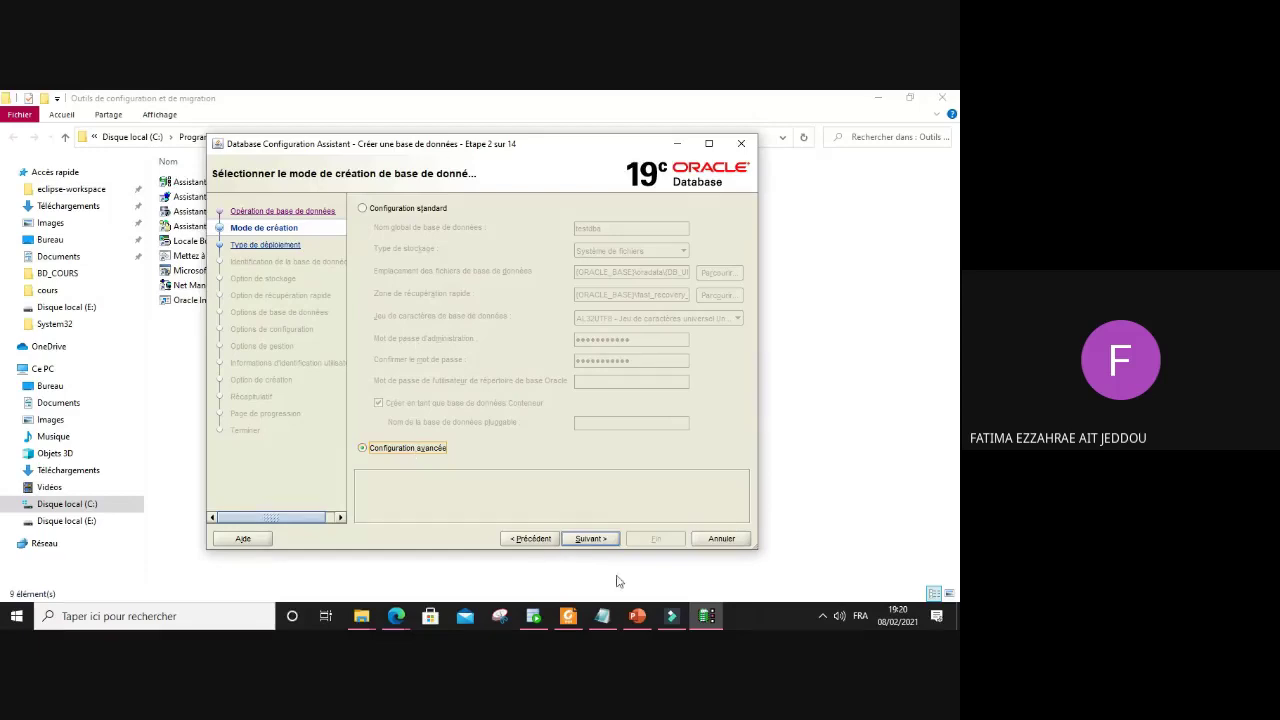
pyautogui.click(588, 540)
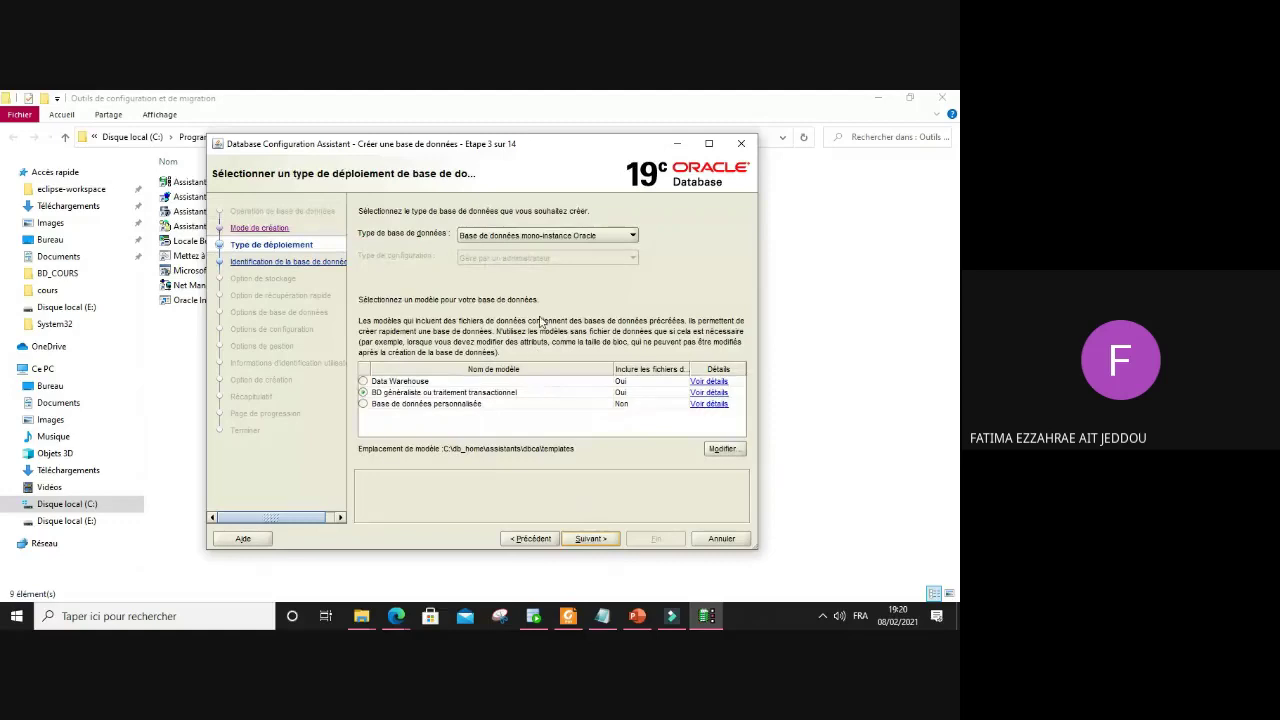
# Step: Keep 'Base de données mono-instance Oracle' as the database type and continue to identification
pyautogui.click(626, 238)
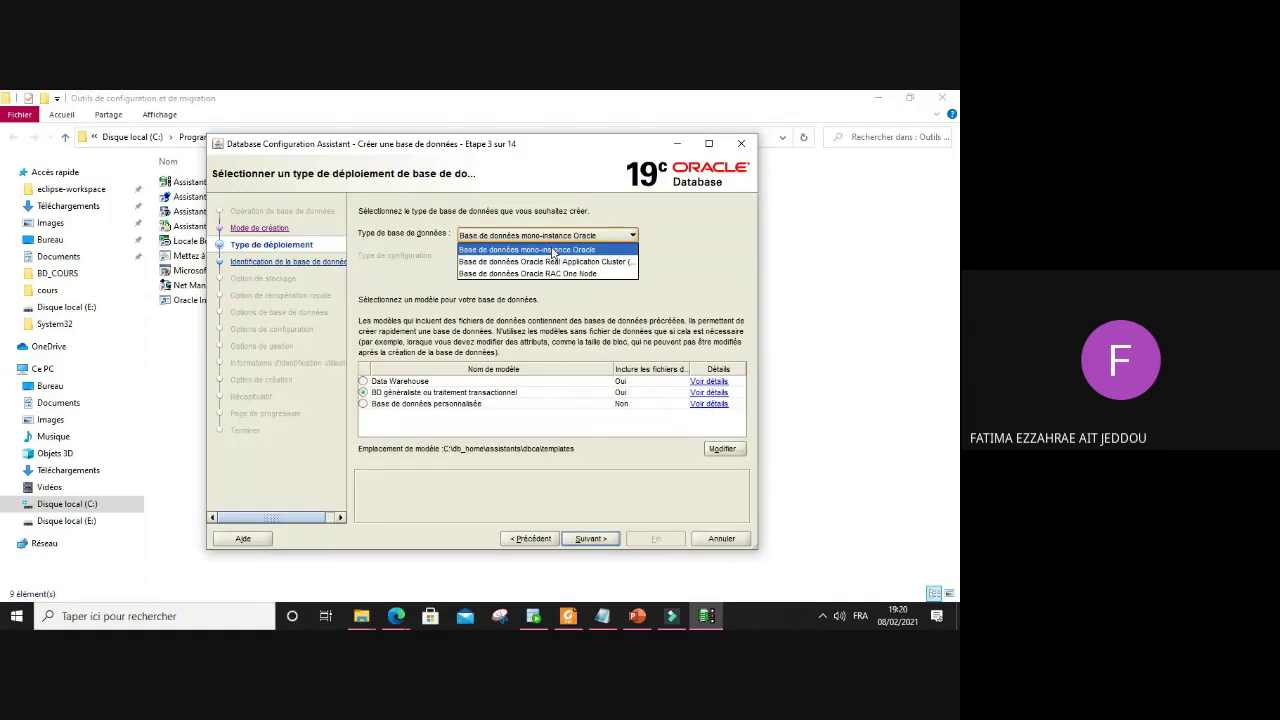
pyautogui.click(552, 250)
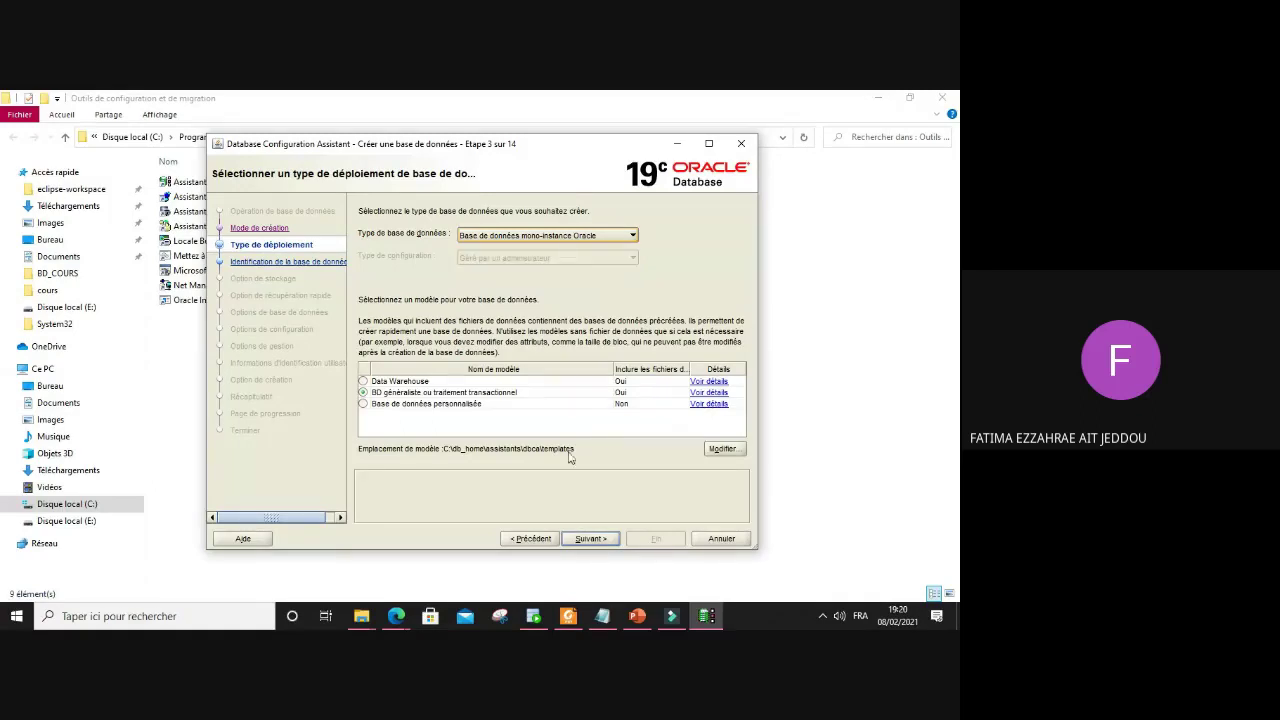
pyautogui.click(591, 540)
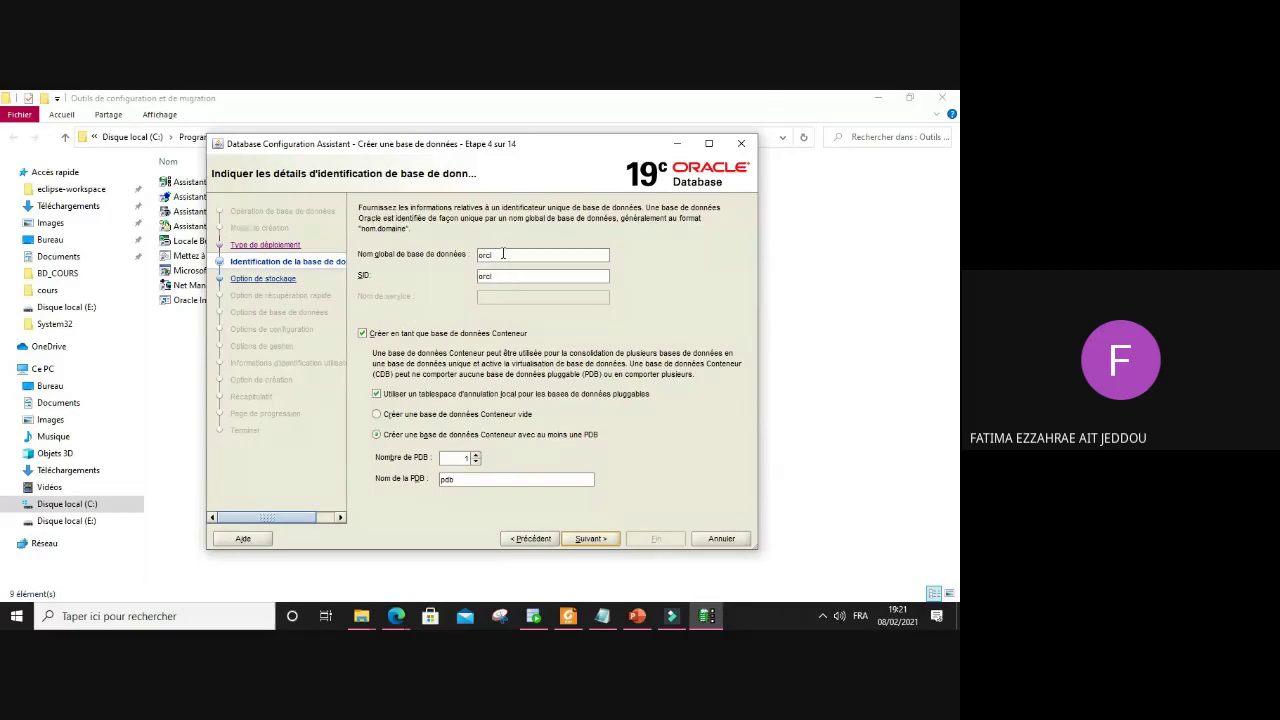
# Step: Name the database testdba as an empty container database and continue to storage
pyautogui.moveTo(502, 254); pyautogui.dragTo(470, 258)
pyautogui.write('iestdba')
pyautogui.moveTo(524, 282); pyautogui.dragTo(478, 280)
pyautogui.click(669, 417)
pyautogui.click(590, 539)
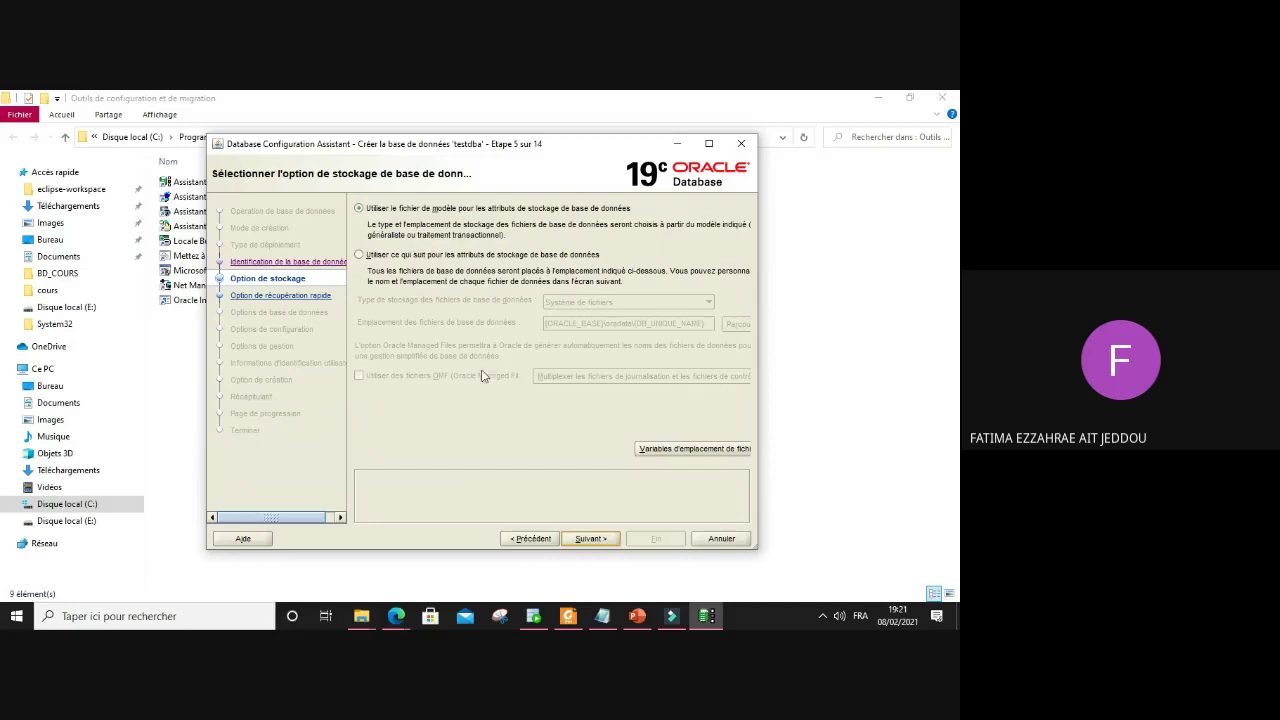
# Step: Switch to custom storage attributes under {ORACLE_BASE}\oradata\{DB_UNIQUE_NAME} and continue to fast recovery
pyautogui.click(587, 540)
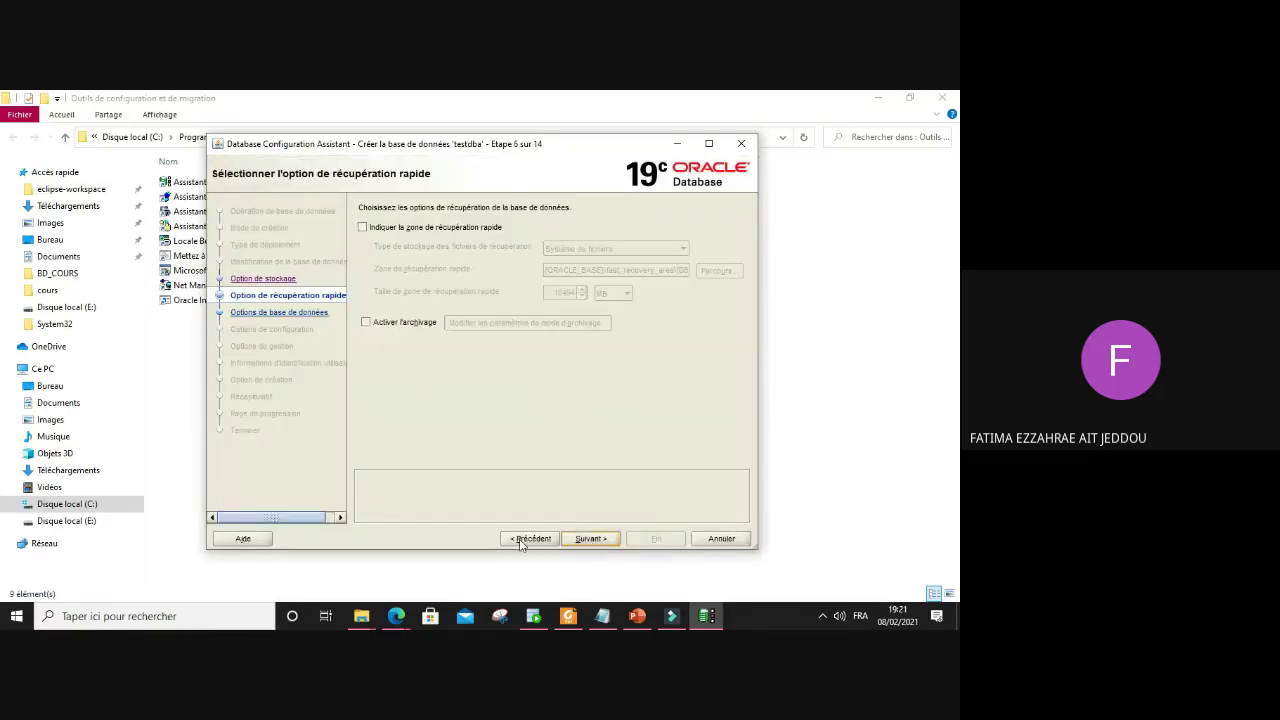
pyautogui.click(521, 540)
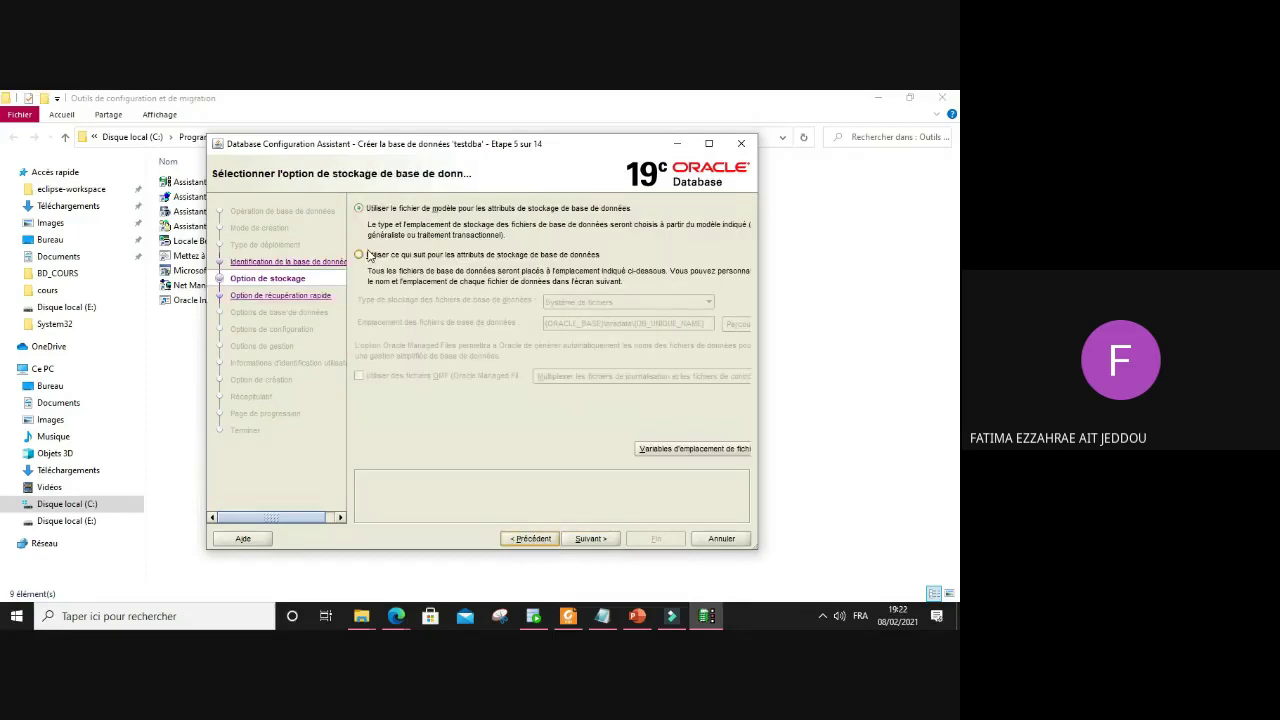
pyautogui.click(369, 255)
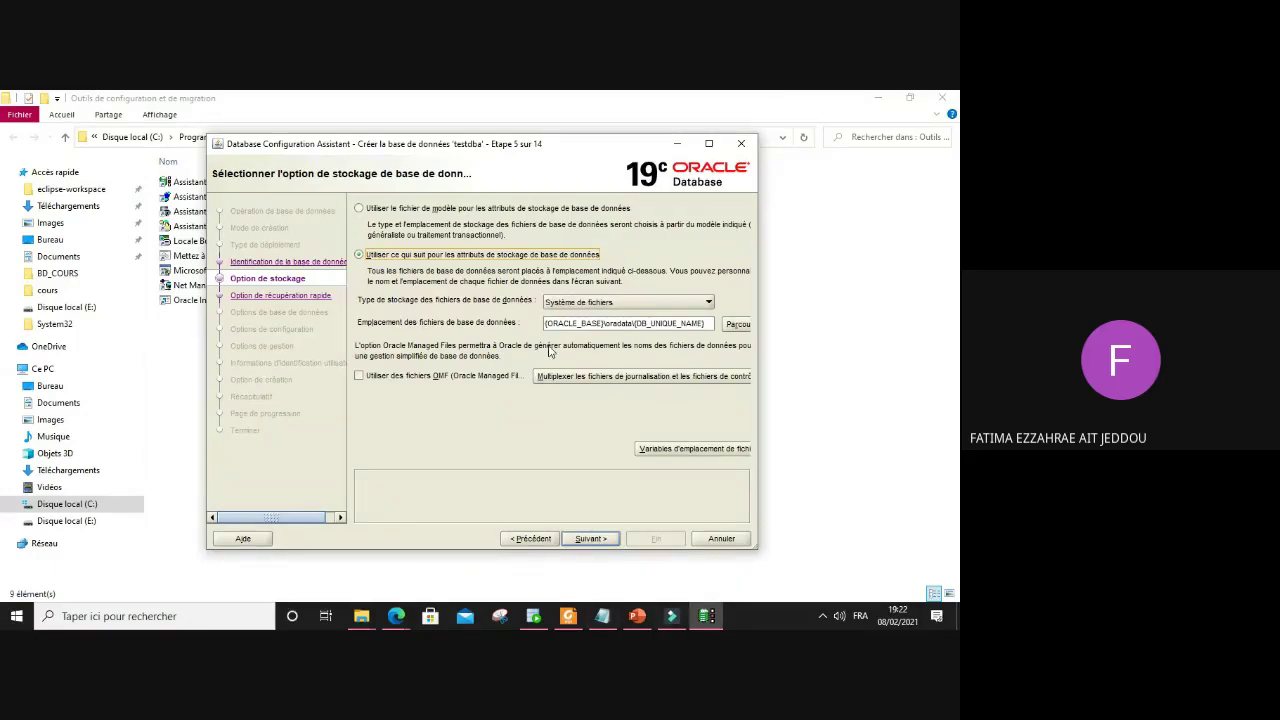
pyautogui.click(591, 539)
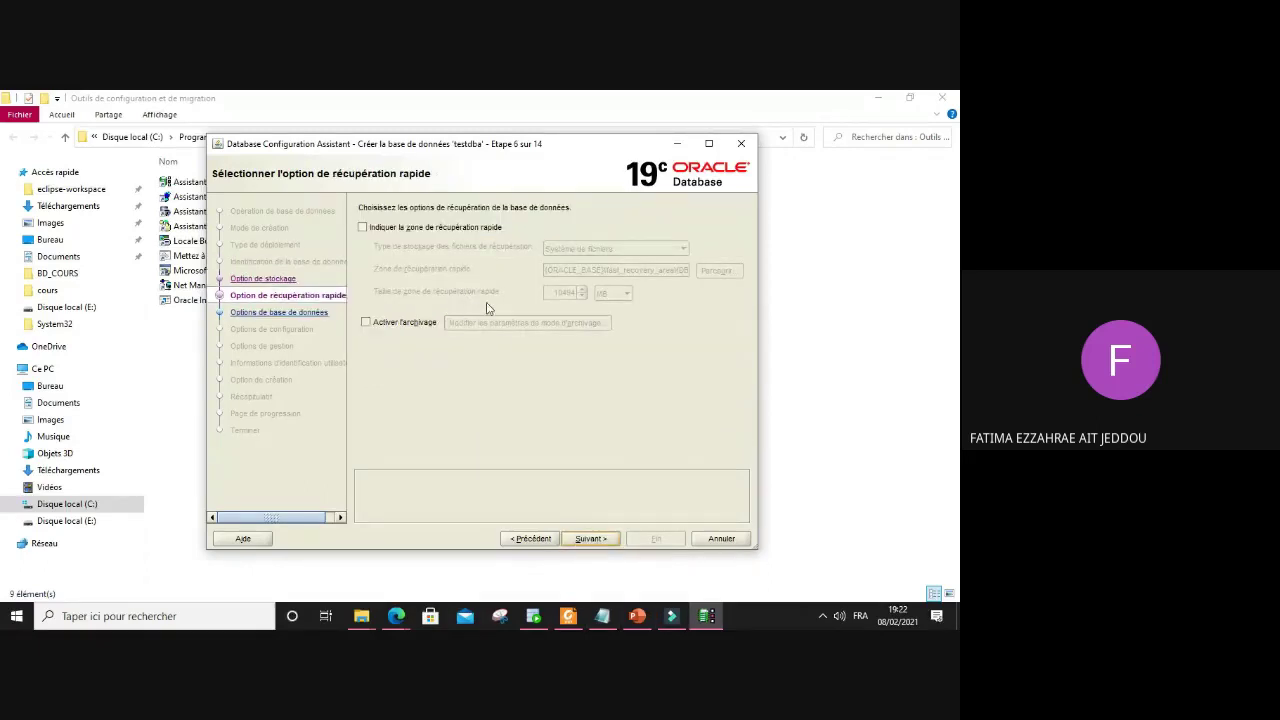
# Step: Enable a 10494 MB fast recovery area and continue to network configuration
pyautogui.click(421, 229)
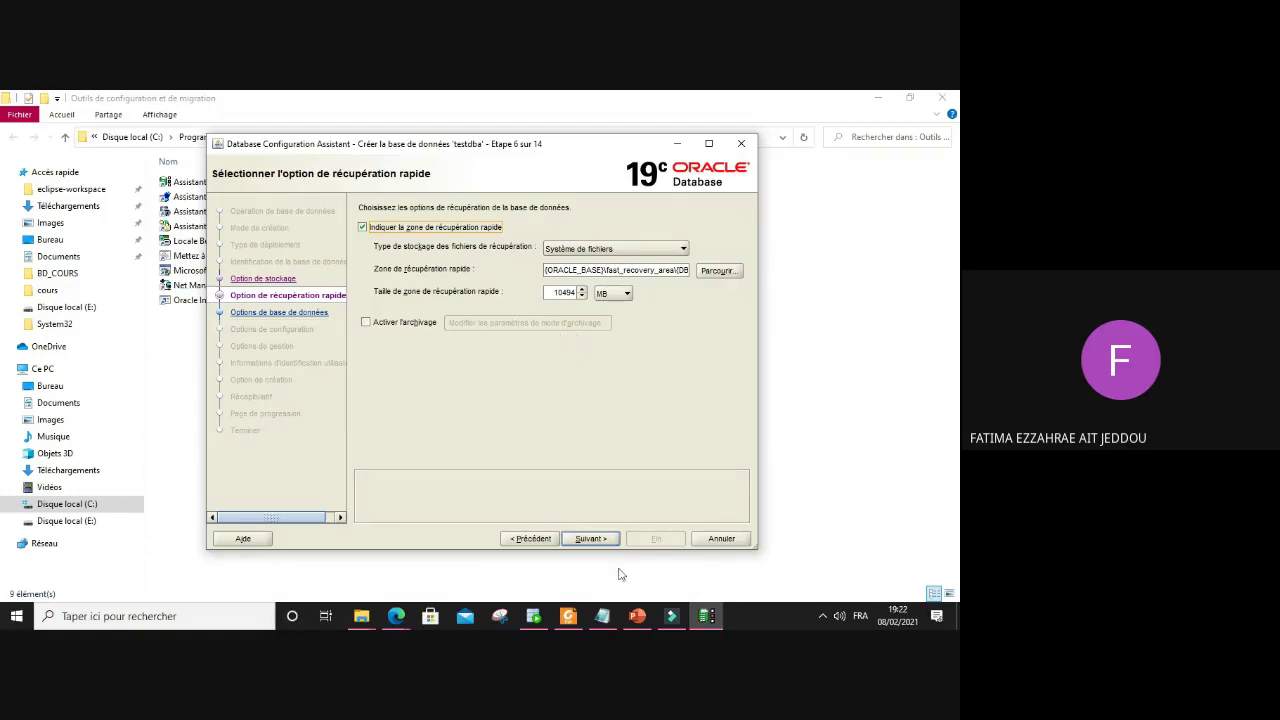
pyautogui.click(595, 542)
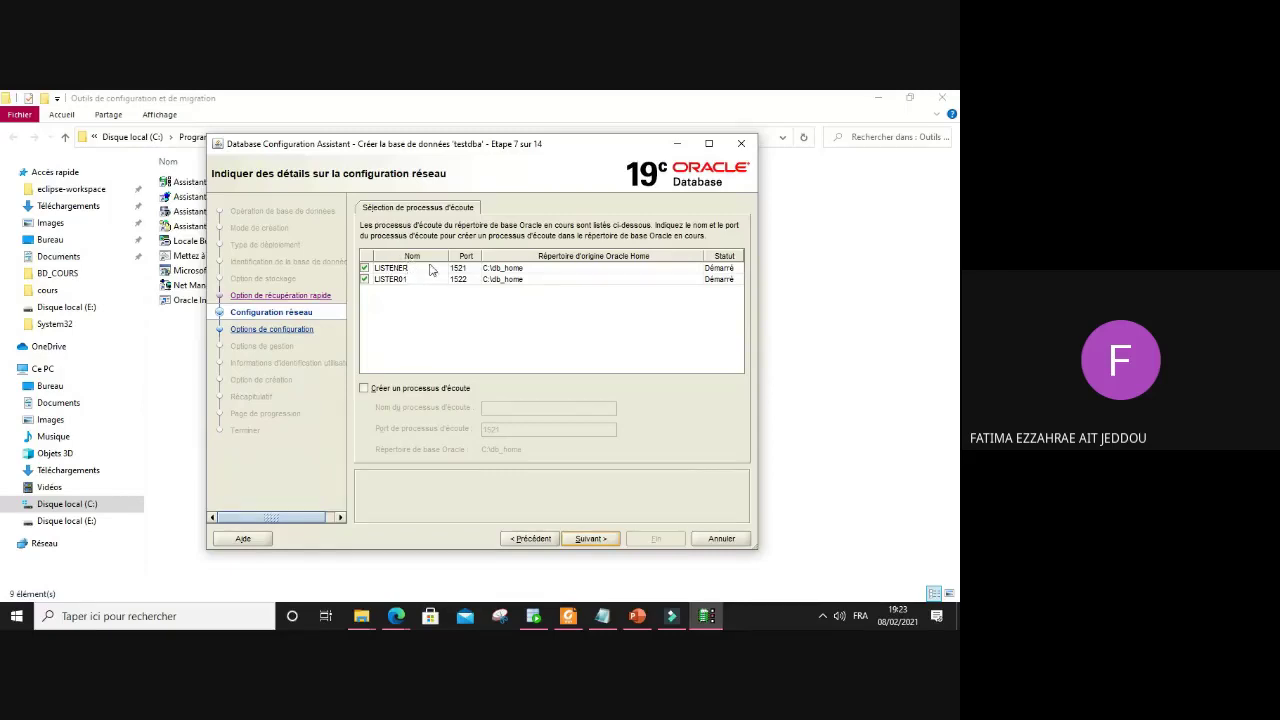
# Step: Request creation of a new listener on port 1523 and continue to Data Vault options
pyautogui.click(422, 270)
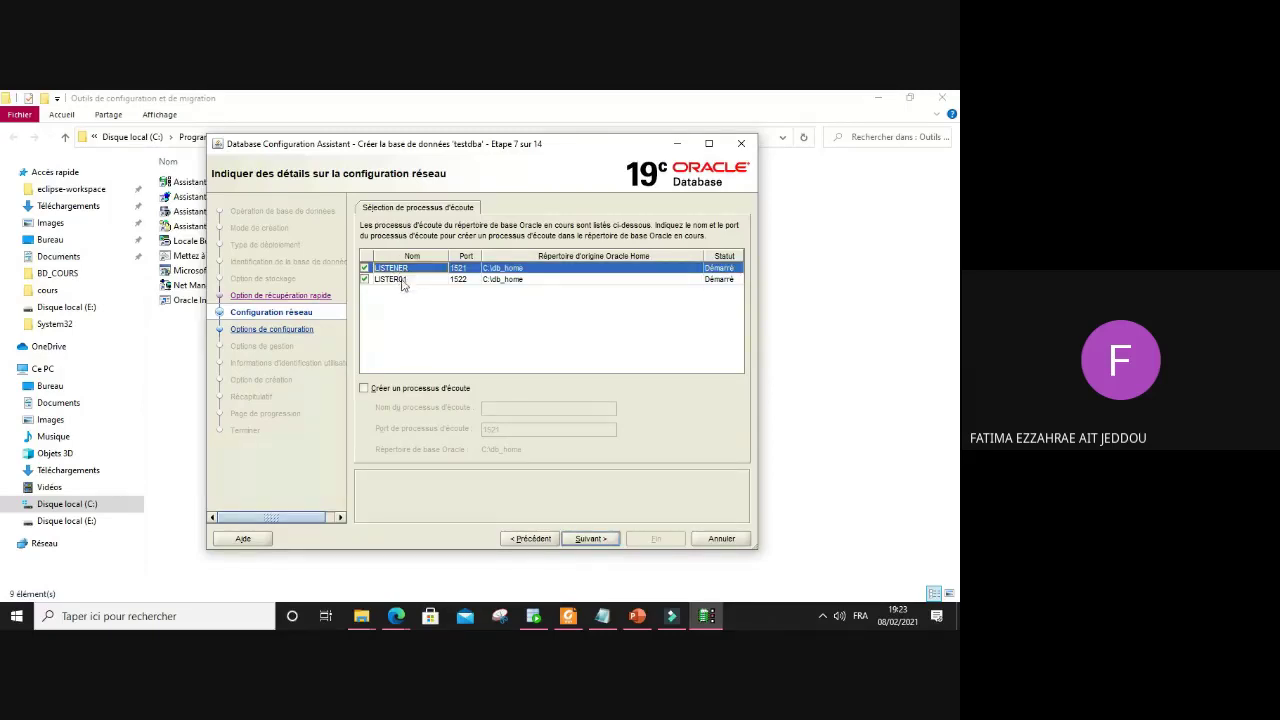
pyautogui.click(378, 390)
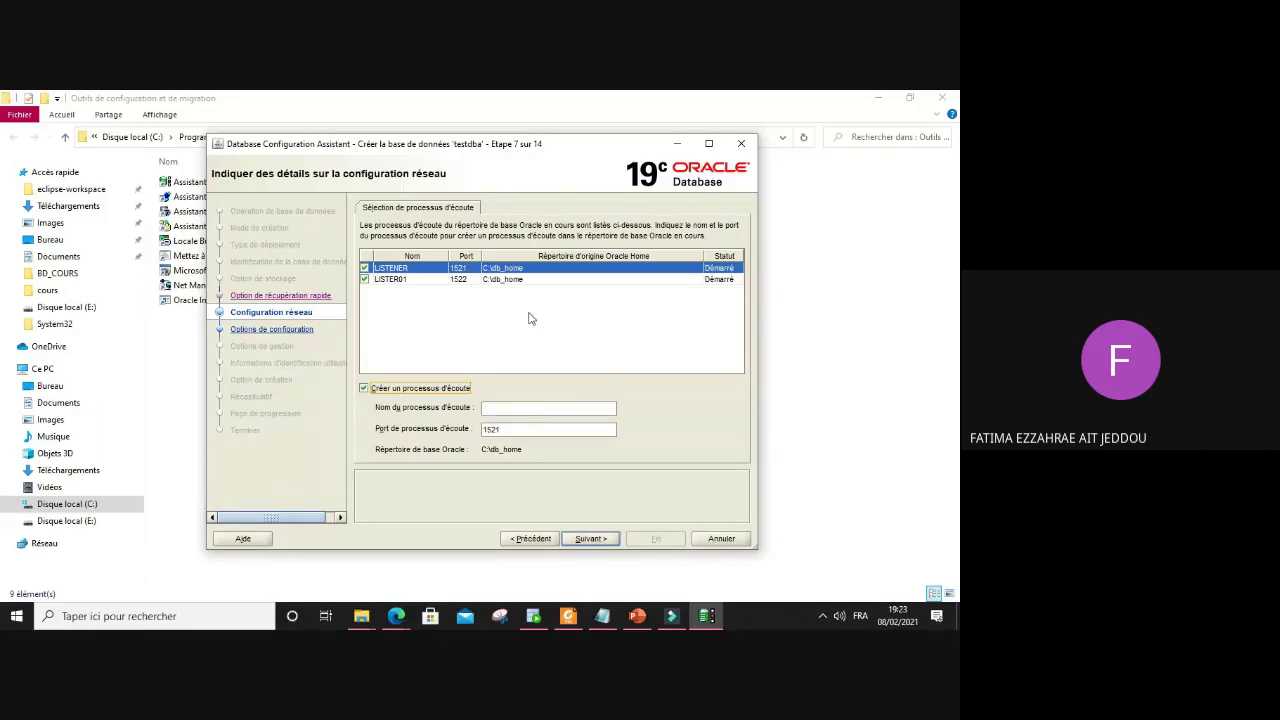
pyautogui.click(400, 281)
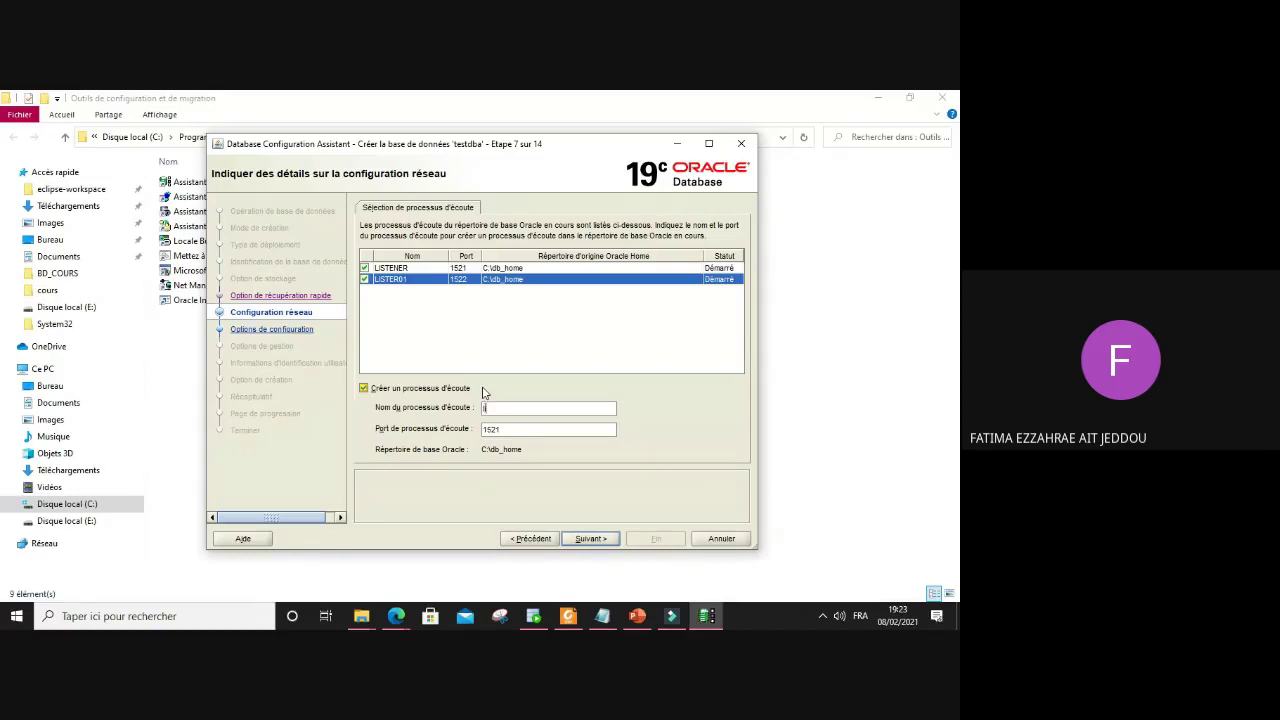
pyautogui.write('liste')
pyautogui.press('BackSpace')
pyautogui.click(590, 540)
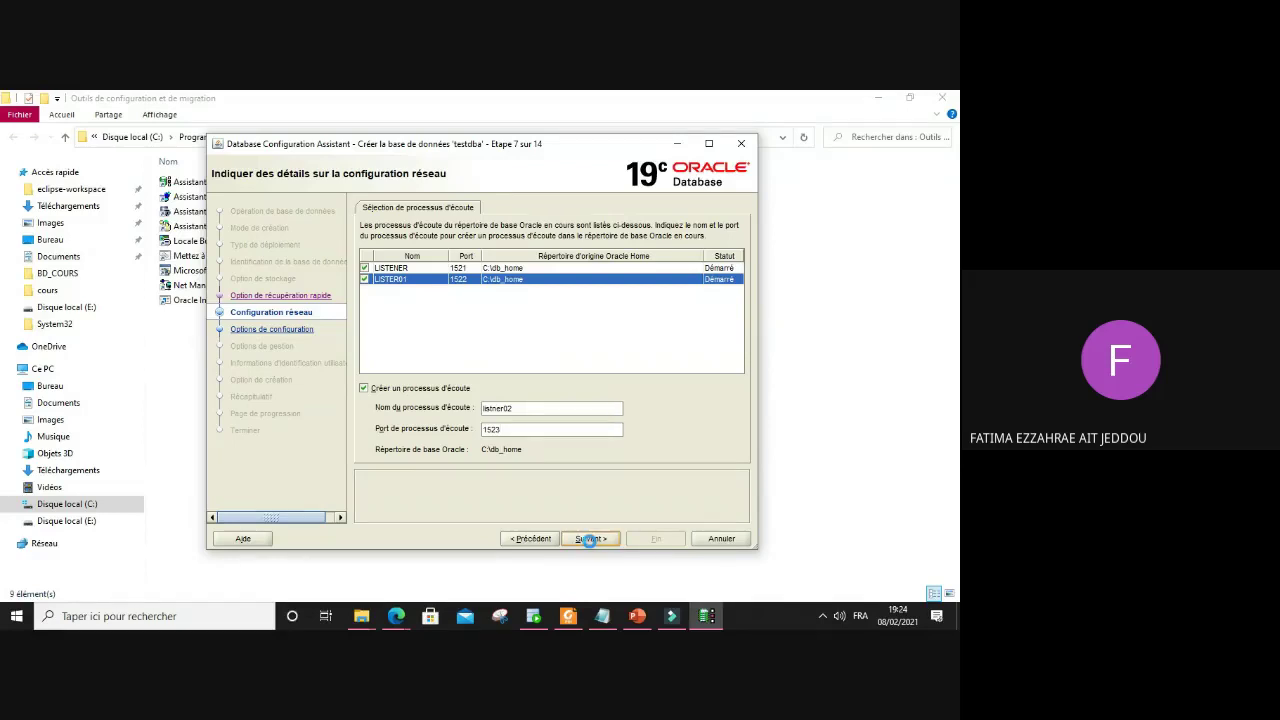
pyautogui.click(590, 540)
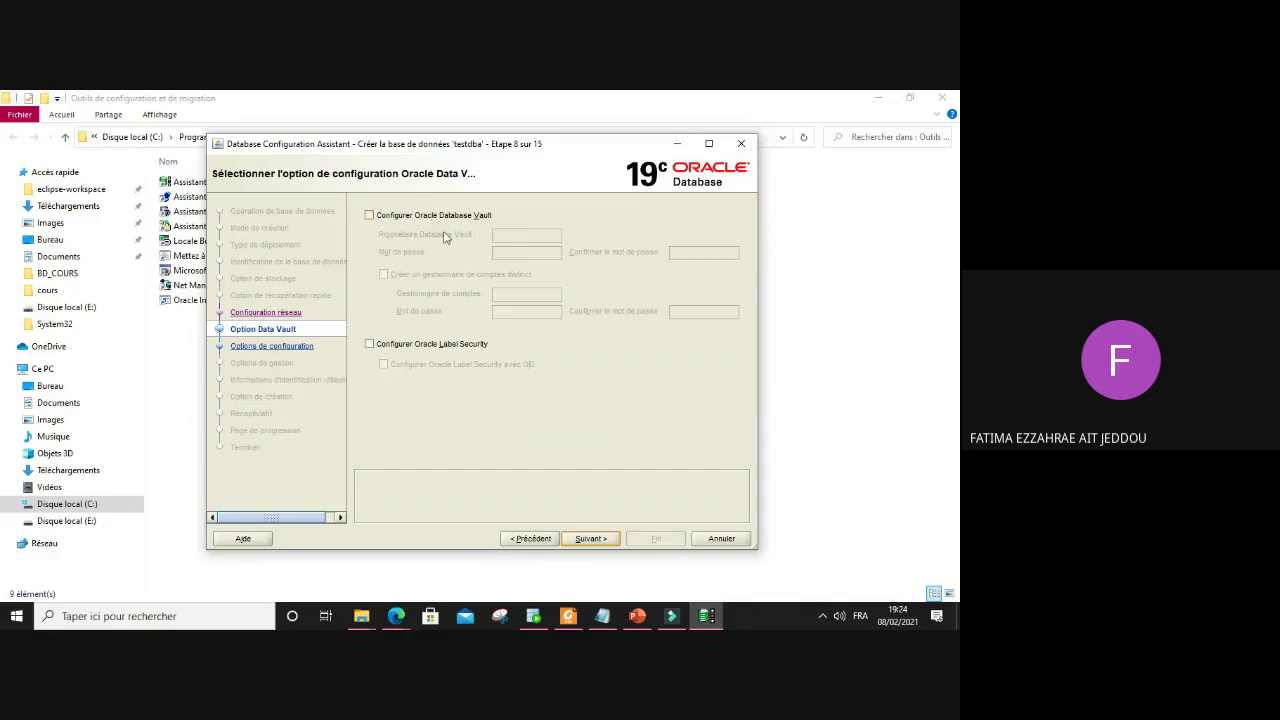
# Step: Leave Database Vault off, clear Label Security, and continue to configuration options
pyautogui.click(416, 217)
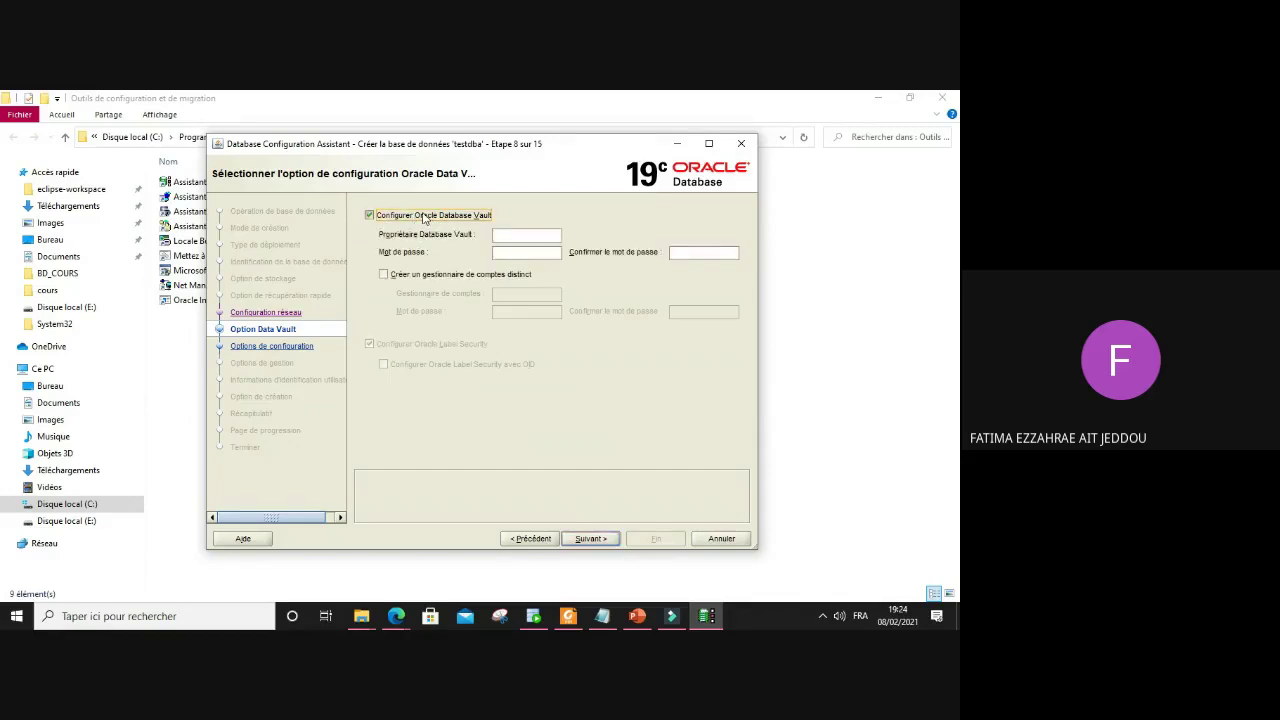
pyautogui.click(428, 217)
pyautogui.click(432, 345)
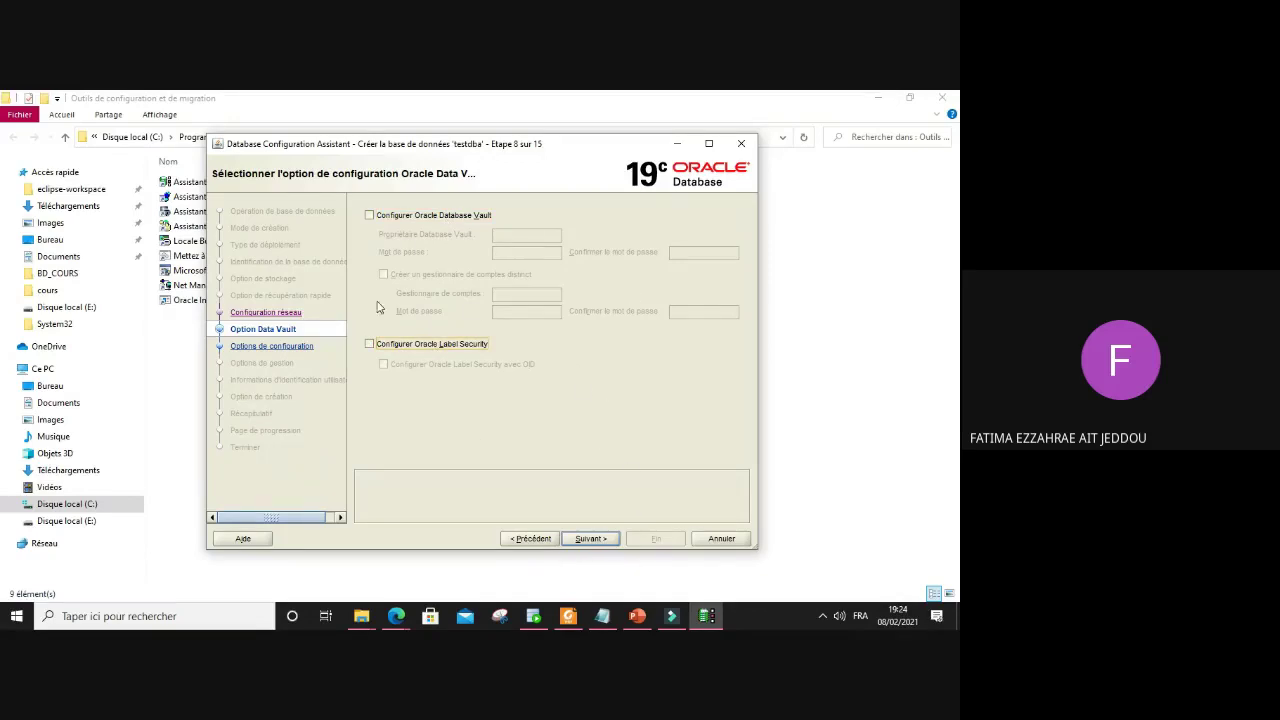
pyautogui.click(593, 539)
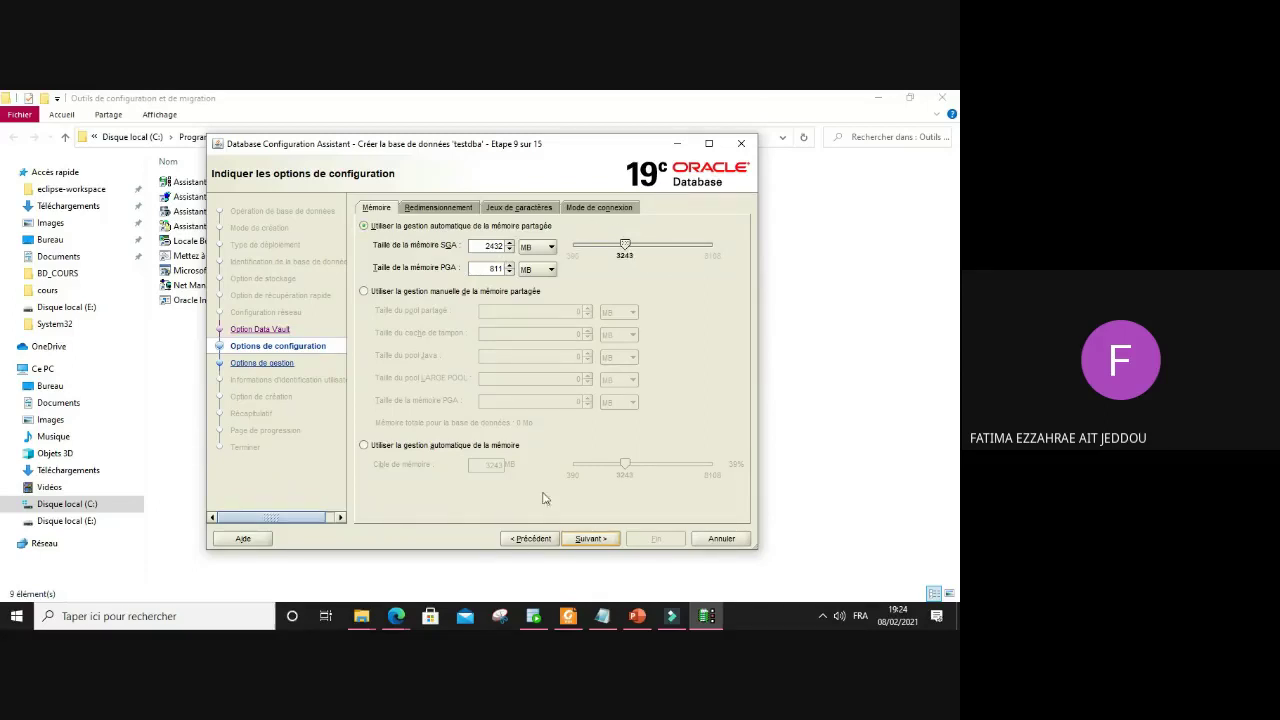
# Step: Keep the memory settings and accept the low-memory warning with Oui
pyautogui.click(594, 540)
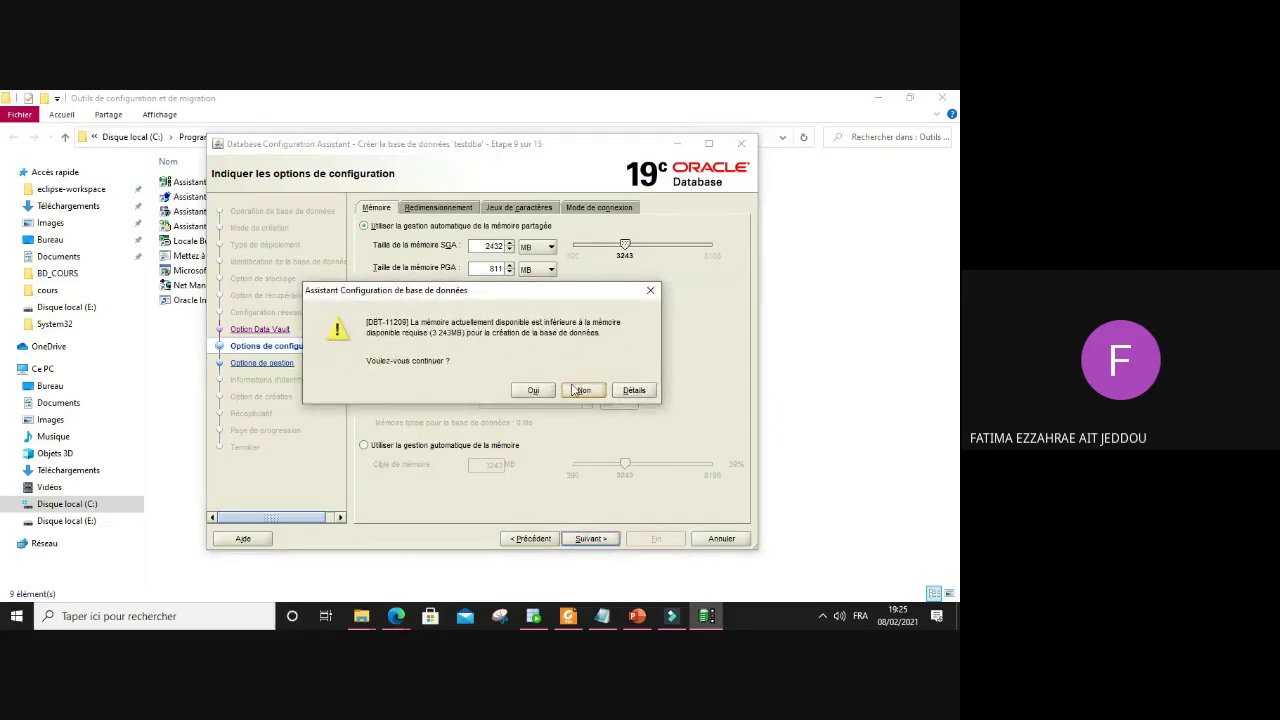
pyautogui.click(535, 391)
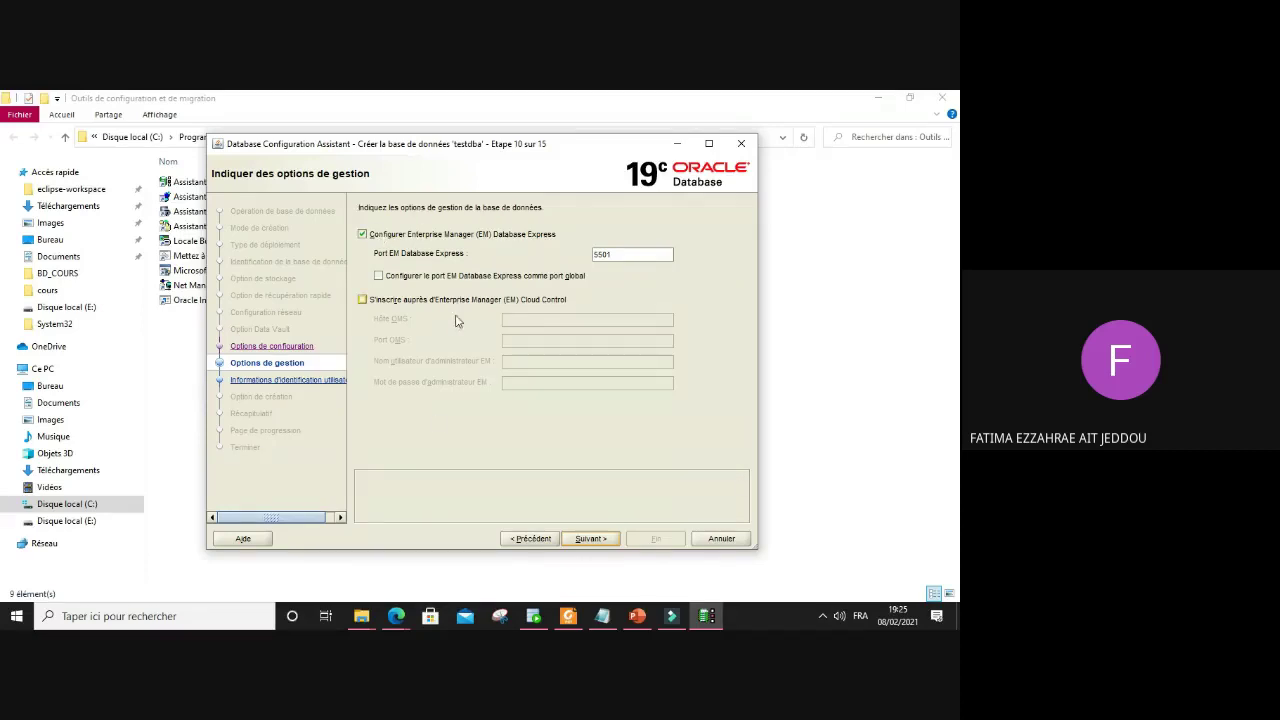
# Step: Turn off EM Database Express on port 5501 and continue to the credentials step
pyautogui.click(362, 234)
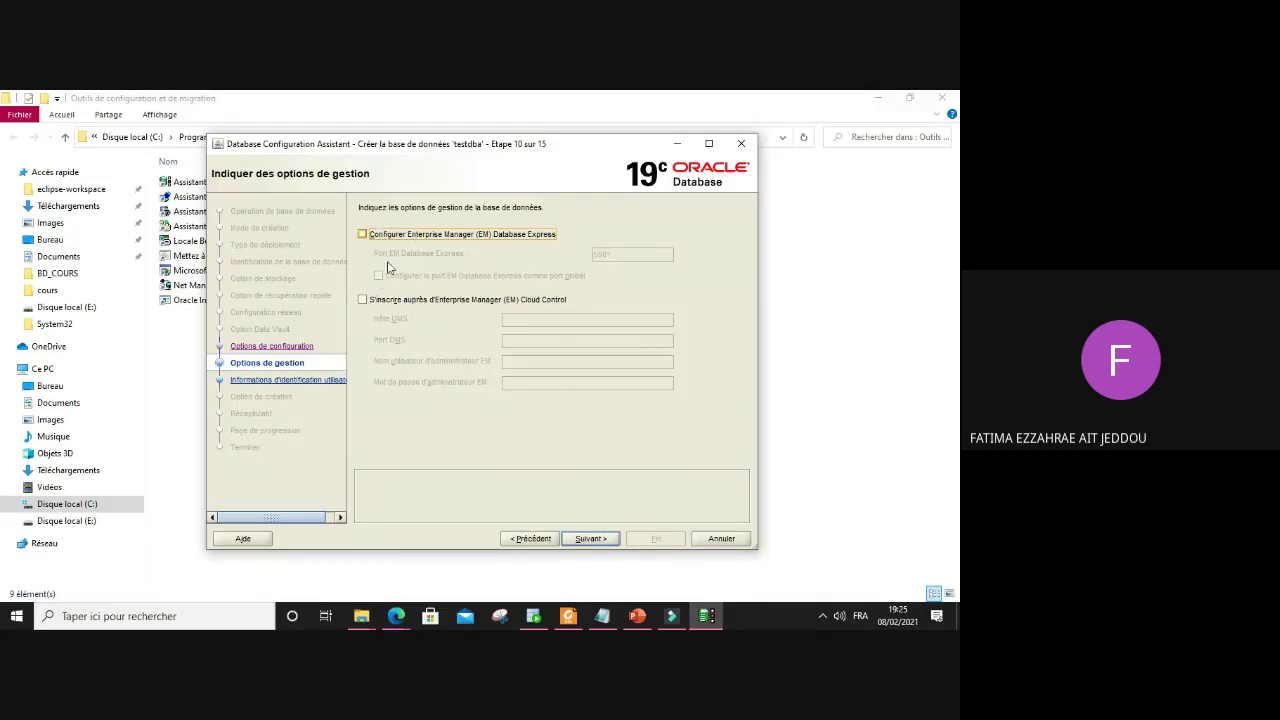
pyautogui.click(580, 544)
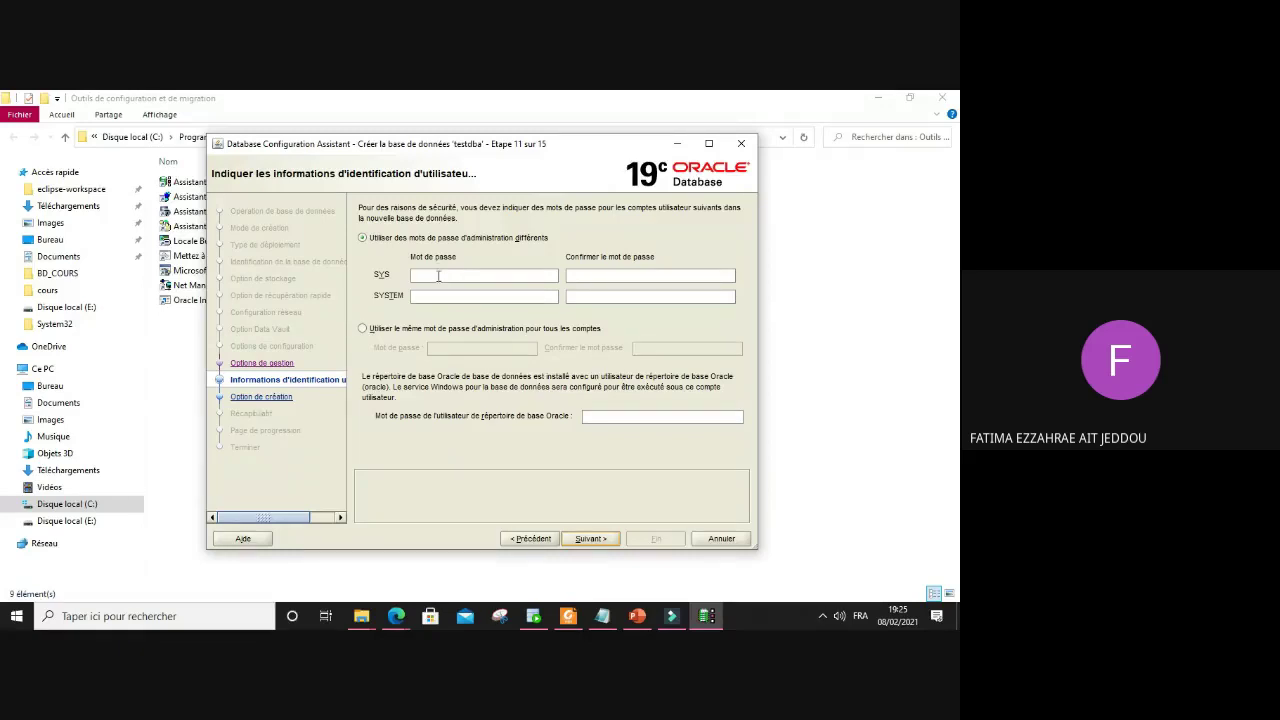
# Step: Enter and confirm a separate SYS account password, correcting the mistyped entries
pyautogui.click(437, 277)
pyautogui.write('••••')
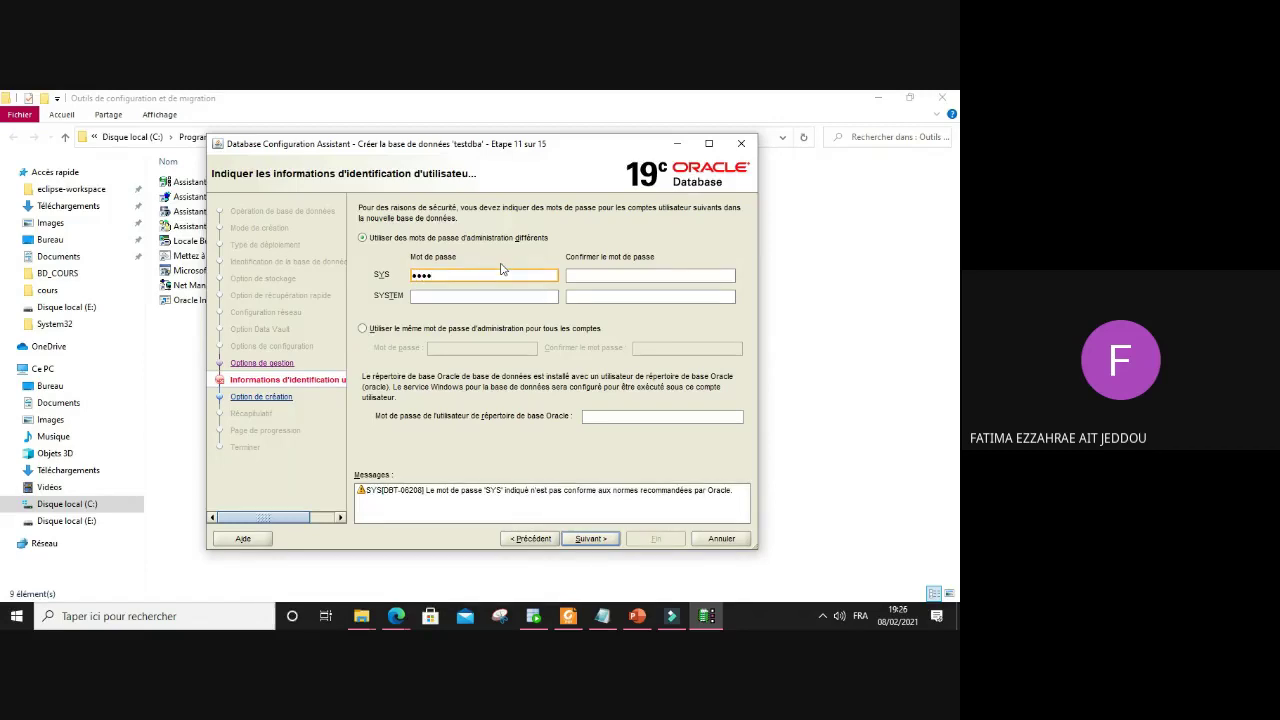
pyautogui.write('••••••••')
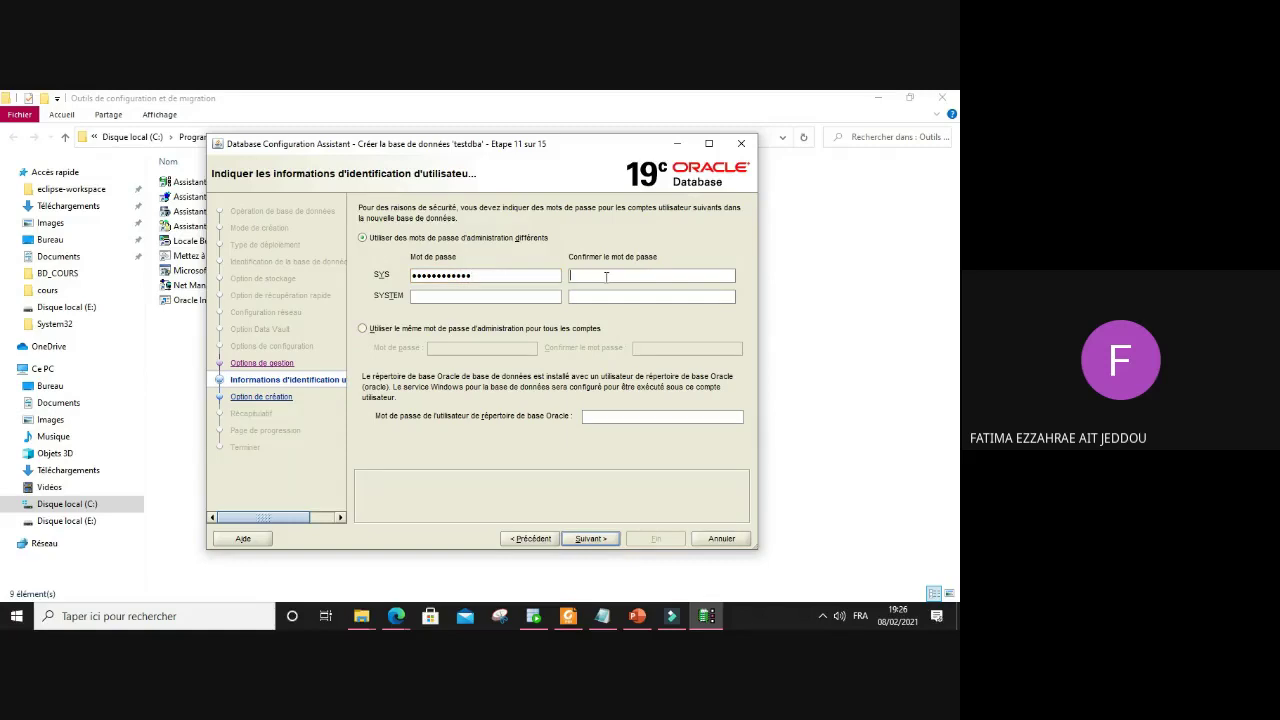
pyautogui.write('•')
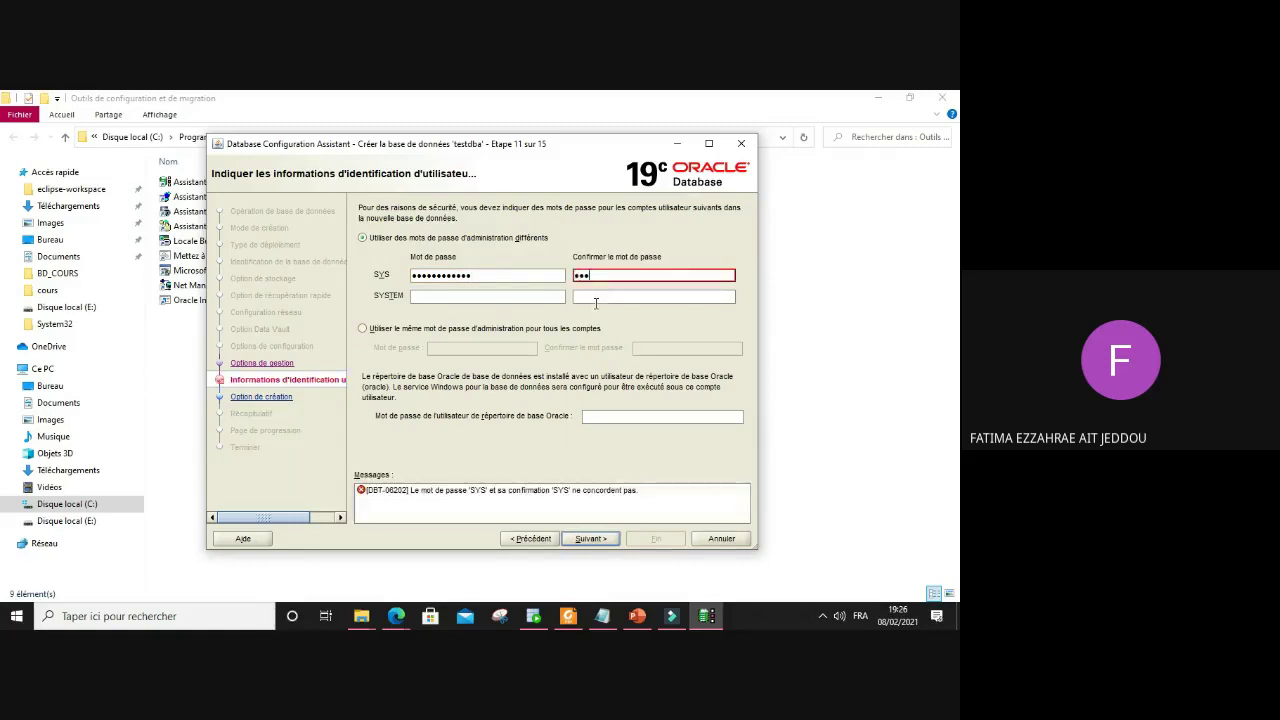
pyautogui.press('BackSpace')
pyautogui.press('BackSpace')
pyautogui.write('•••••••')
pyautogui.press('BackSpace')
pyautogui.press('BackSpace')
pyautogui.press('BackSpace')
pyautogui.press('BackSpace')
pyautogui.press('BackSpace')
pyautogui.press('BackSpace')
pyautogui.press('BackSpace')
pyautogui.press('BackSpace')
pyautogui.press('BackSpace')
pyautogui.press('BackSpace')
pyautogui.press('BackSpace')
pyautogui.write('•••••••')
pyautogui.moveTo(483, 275); pyautogui.dragTo(390, 275)
pyautogui.press('BackSpace')
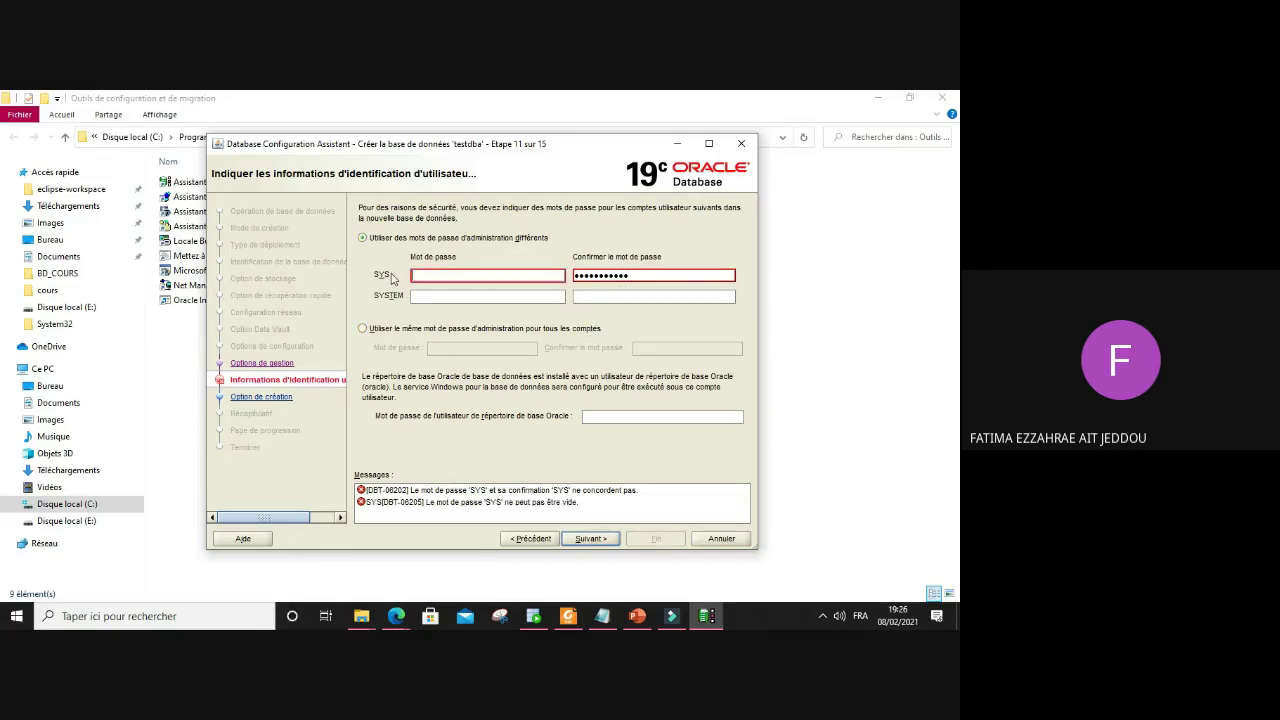
pyautogui.write('••••')
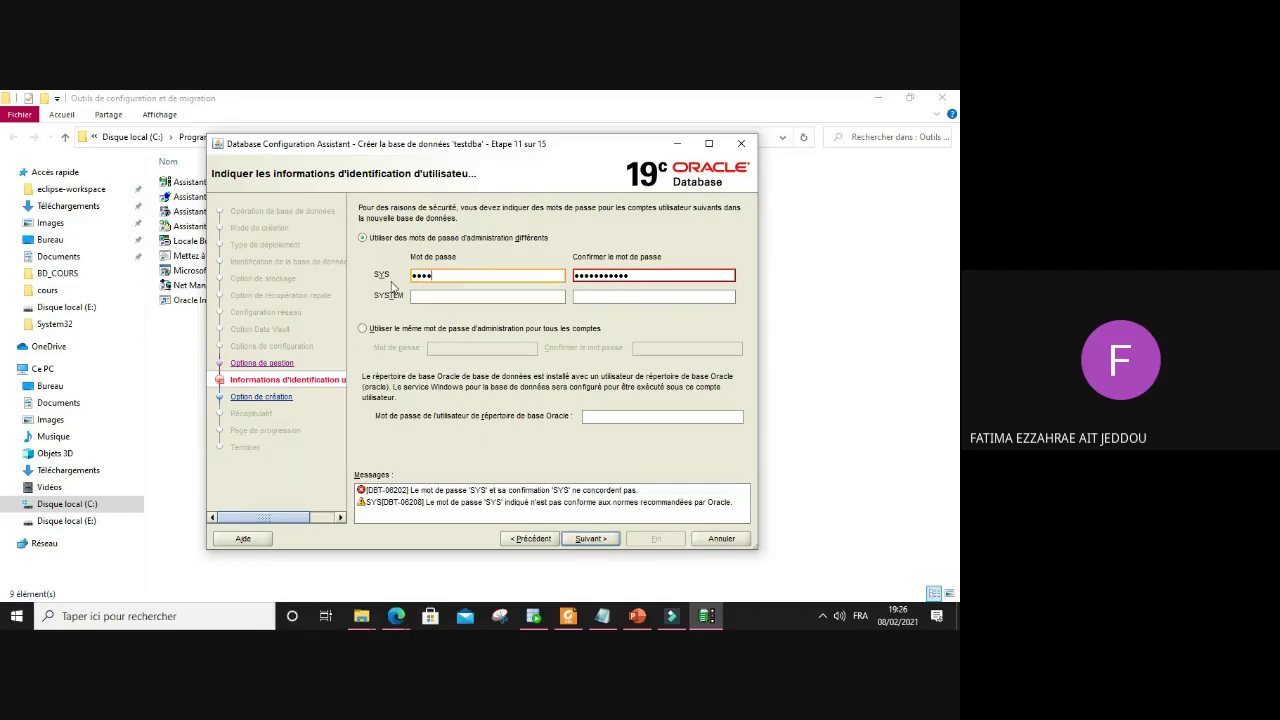
pyautogui.write('•')
pyautogui.write('1')
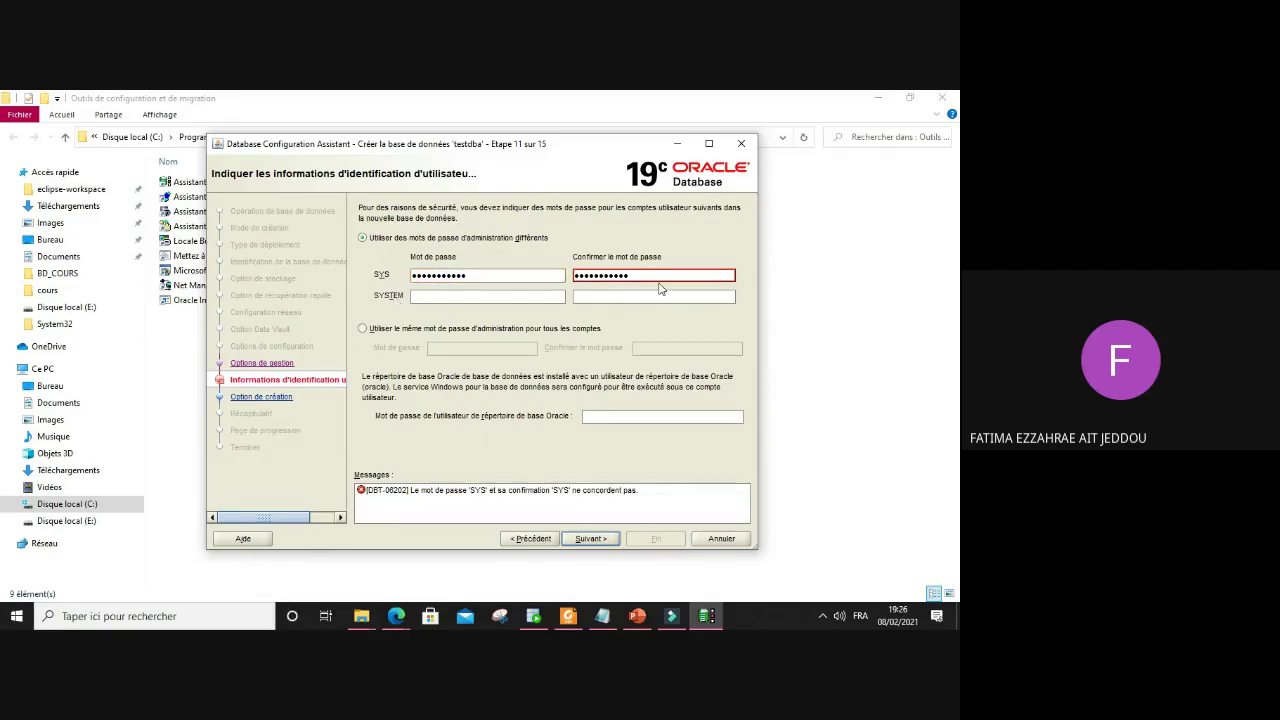
pyautogui.click(653, 273)
pyautogui.press('BackSpace')
pyautogui.press('BackSpace')
pyautogui.press('BackSpace')
pyautogui.press('BackSpace')
pyautogui.press('BackSpace')
pyautogui.press('BackSpace')
pyautogui.press('BackSpace')
pyautogui.press('BackSpace')
pyautogui.press('BackSpace')
pyautogui.press('BackSpace')
pyautogui.press('BackSpace')
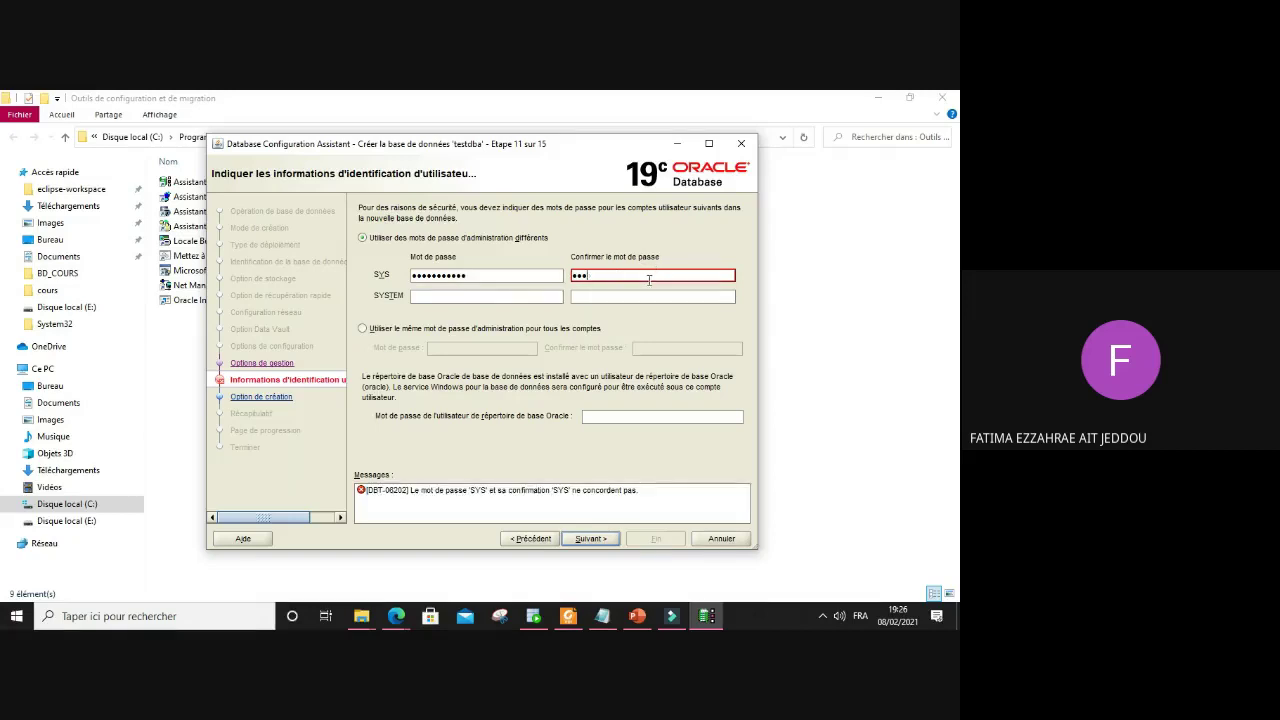
pyautogui.write('••••••••••')
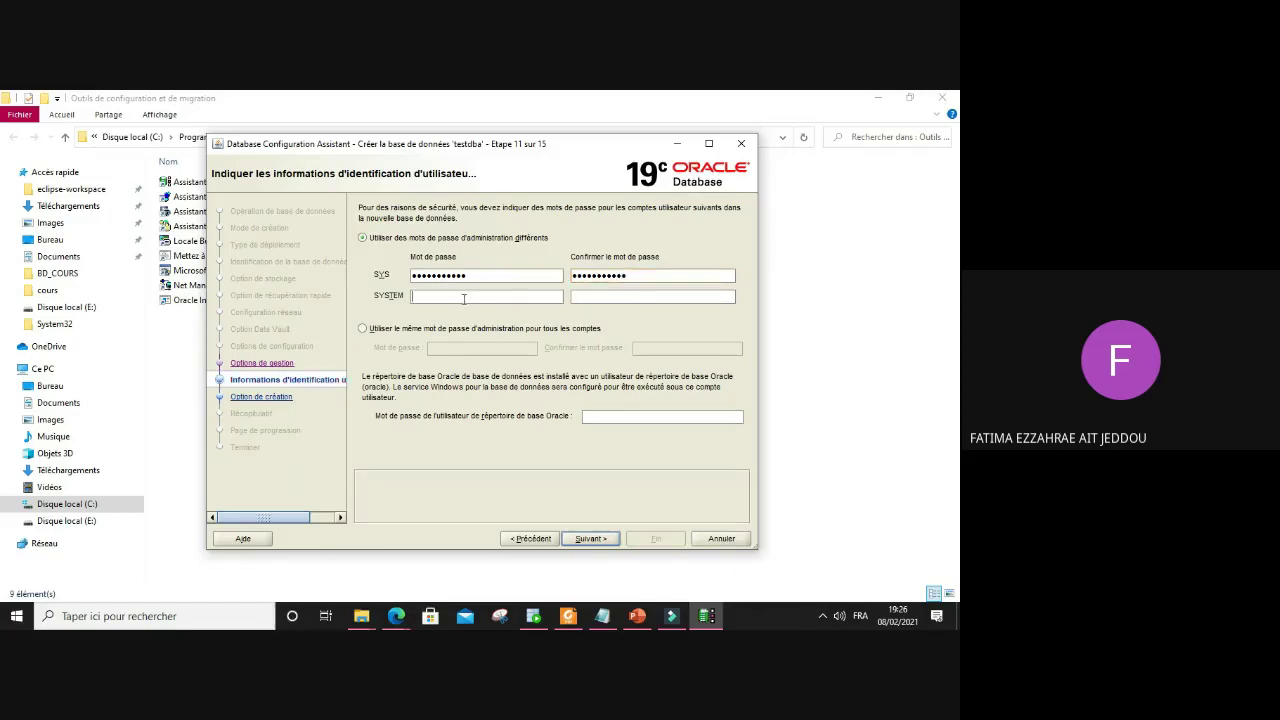
# Step: Enter and confirm a separate SYSTEM account password
pyautogui.click(467, 299)
pyautogui.write('•')
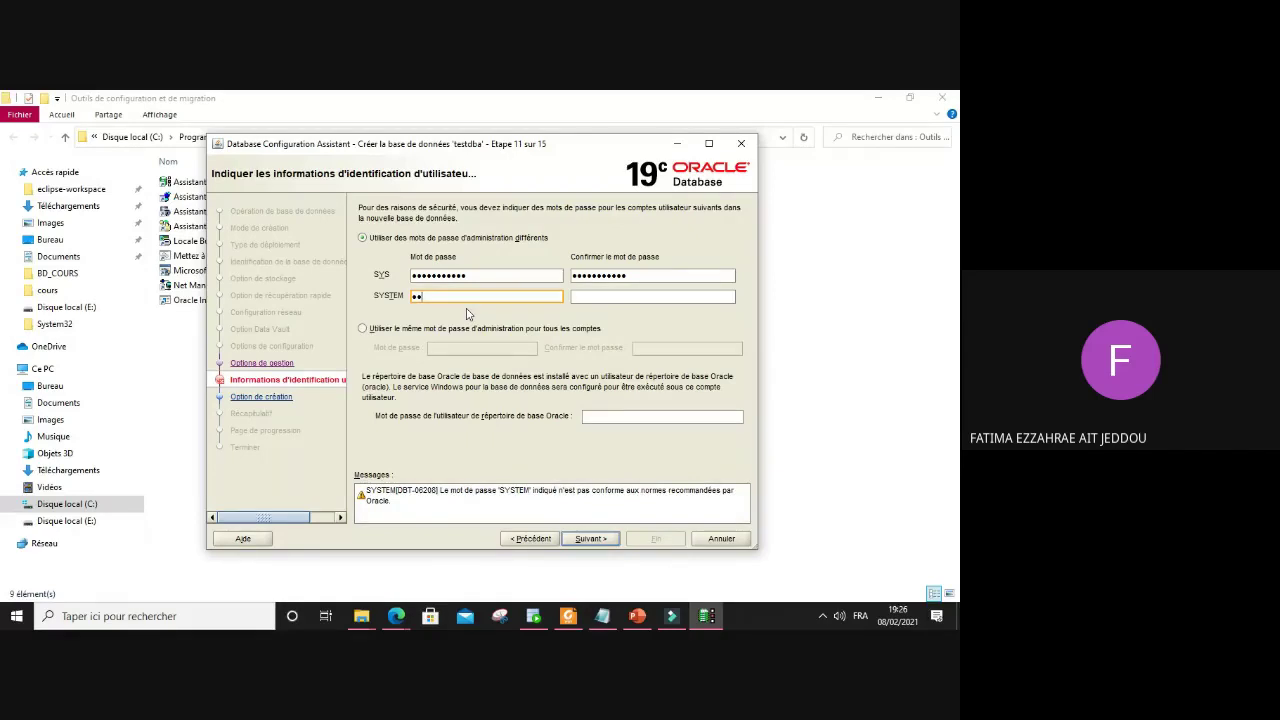
pyautogui.press('BackSpace')
pyautogui.press('BackSpace')
pyautogui.write('••')
pyautogui.press('BackSpace')
pyautogui.write('••••••••')
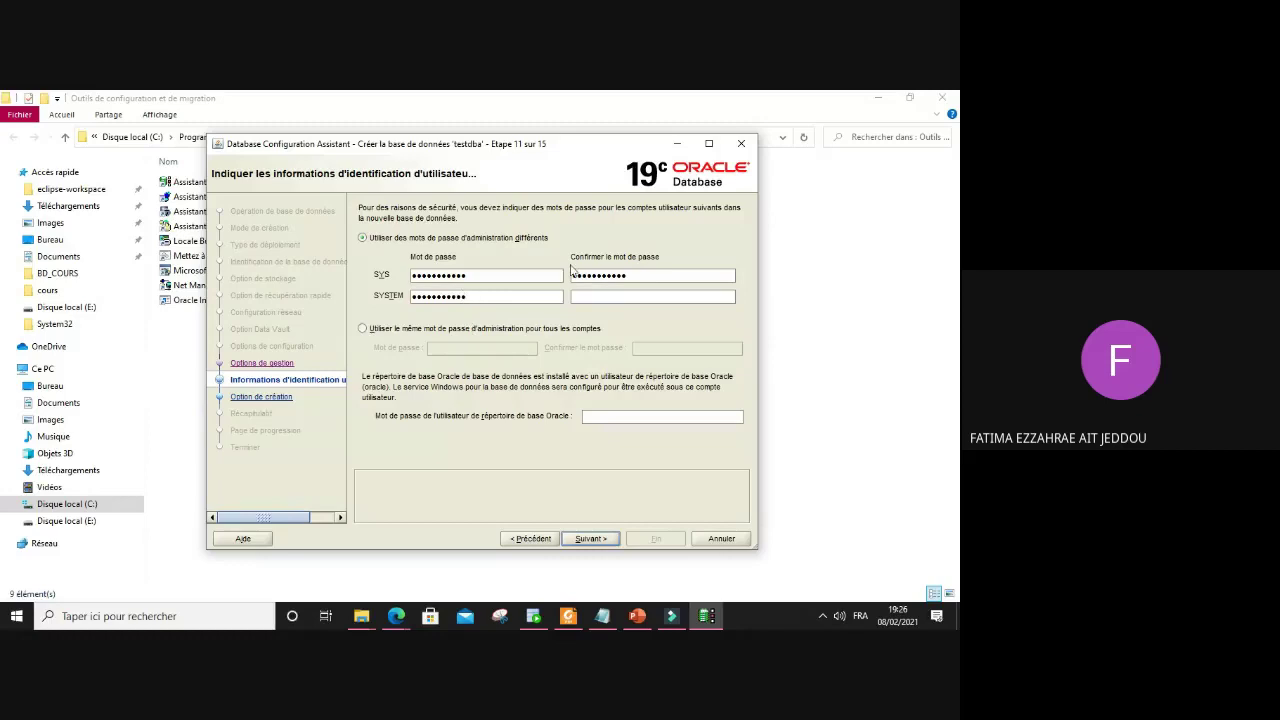
pyautogui.press('Tab')
pyautogui.write('•')
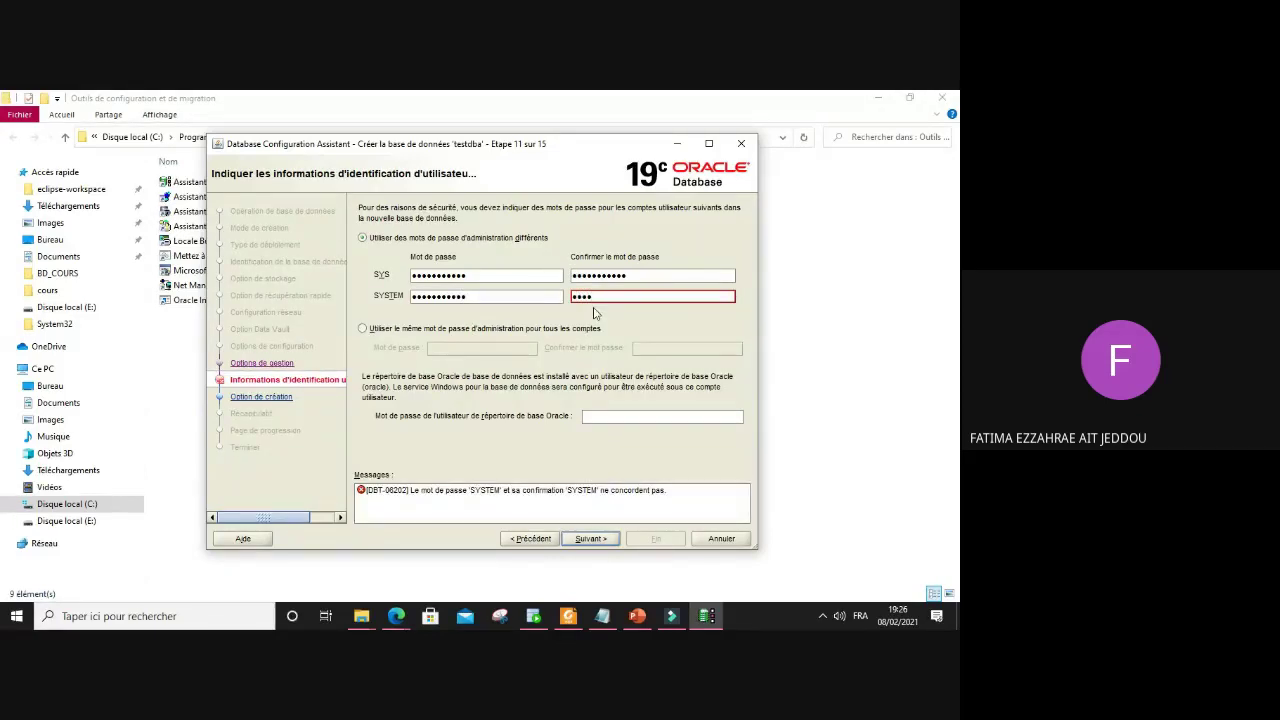
pyautogui.write('••••••••••')
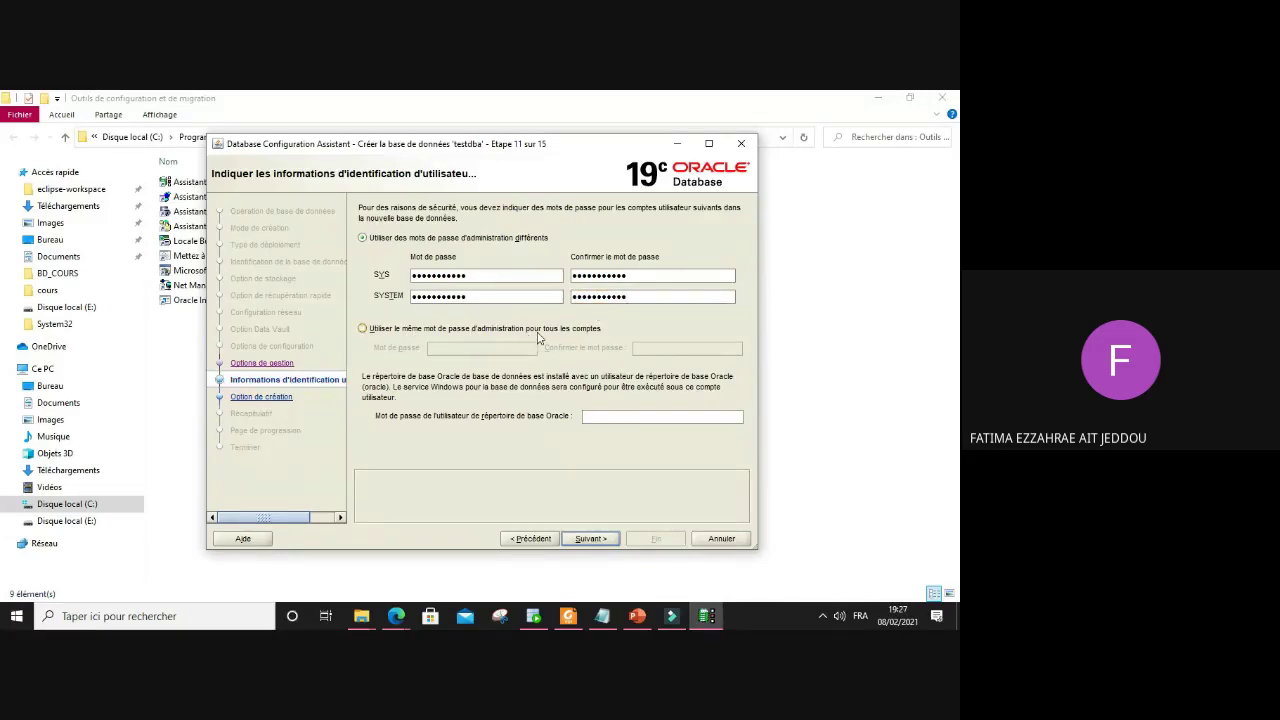
# Step: Switch to one shared admin password for all accounts, enter and confirm it, then continue
pyautogui.click(410, 328)
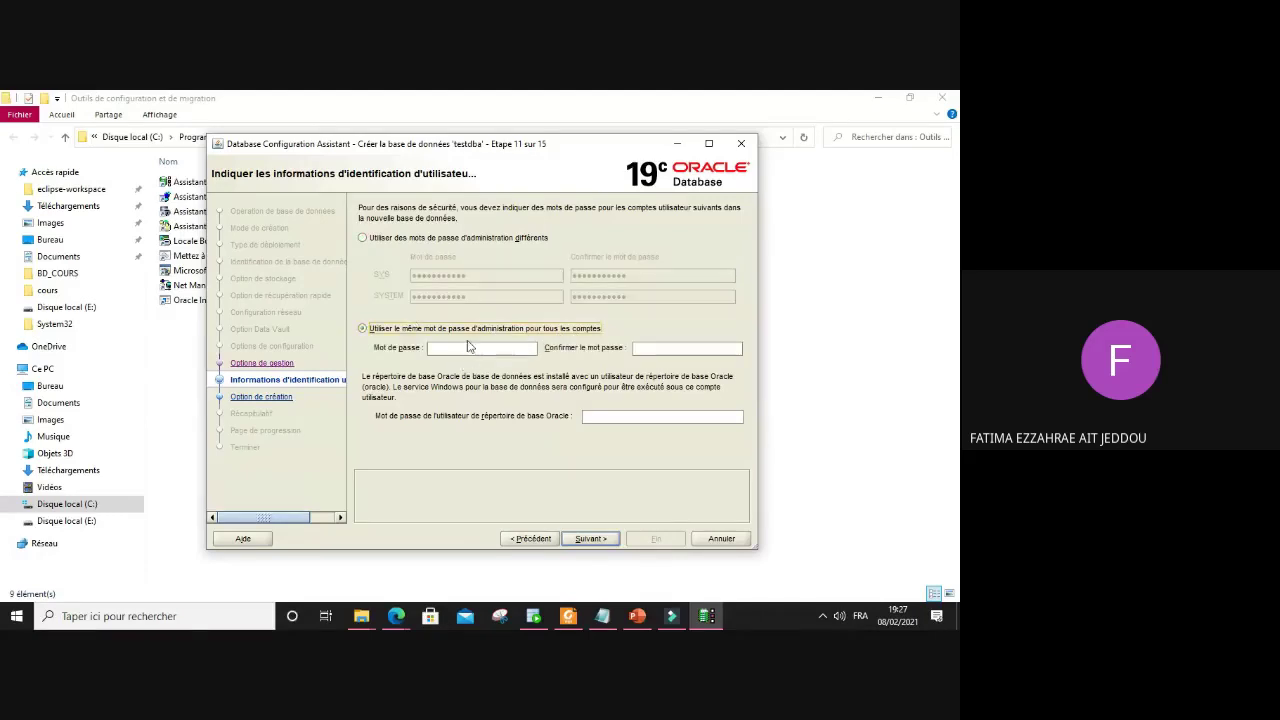
pyautogui.click(470, 346)
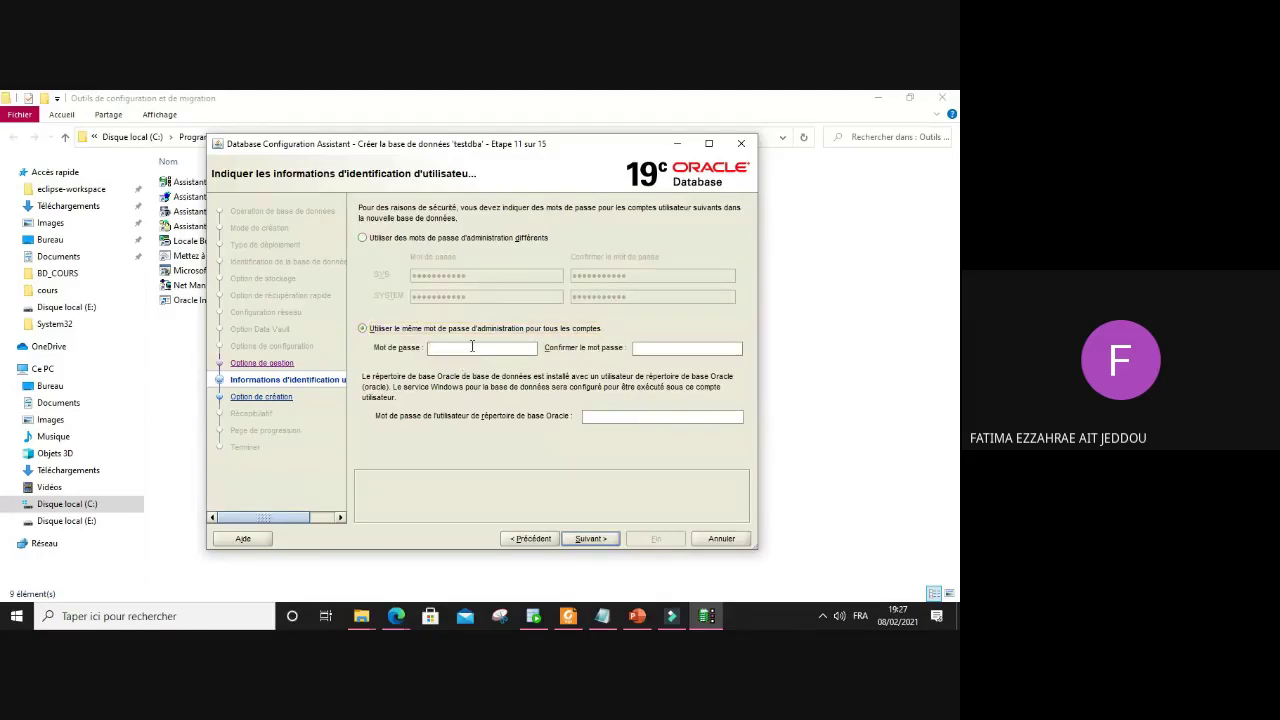
pyautogui.write('ADMINI')
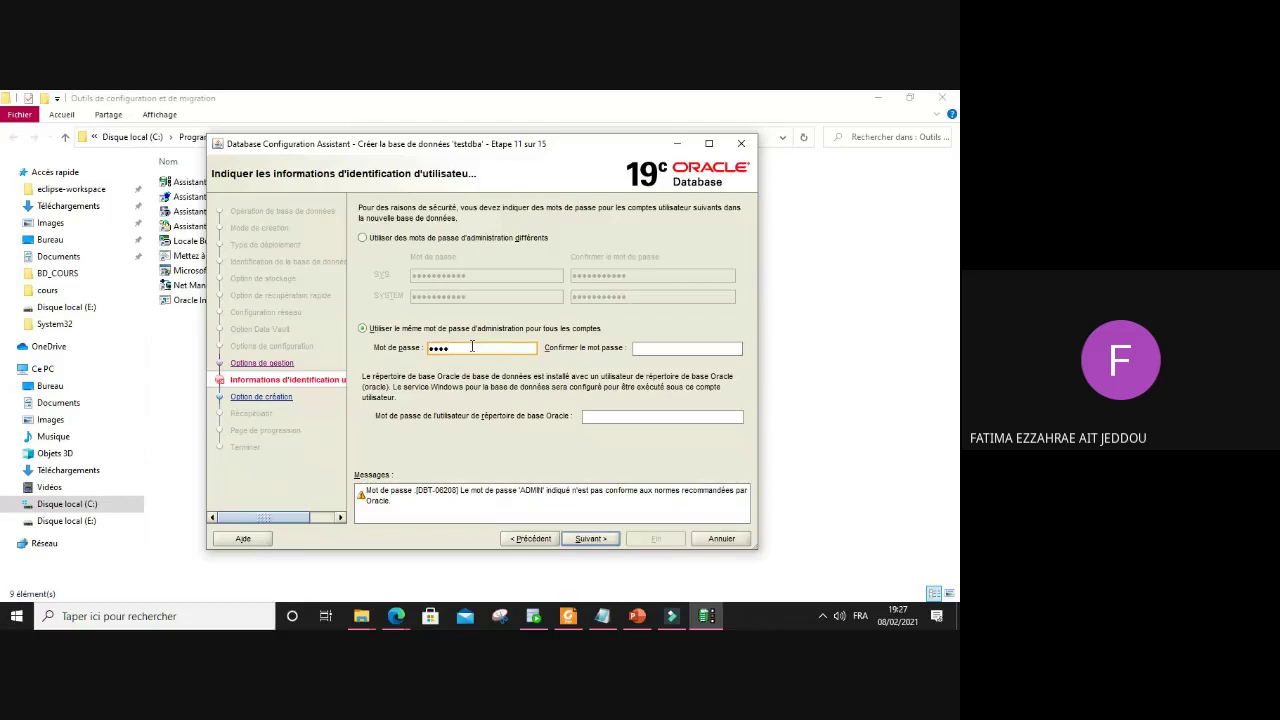
pyautogui.write('TTRAT')
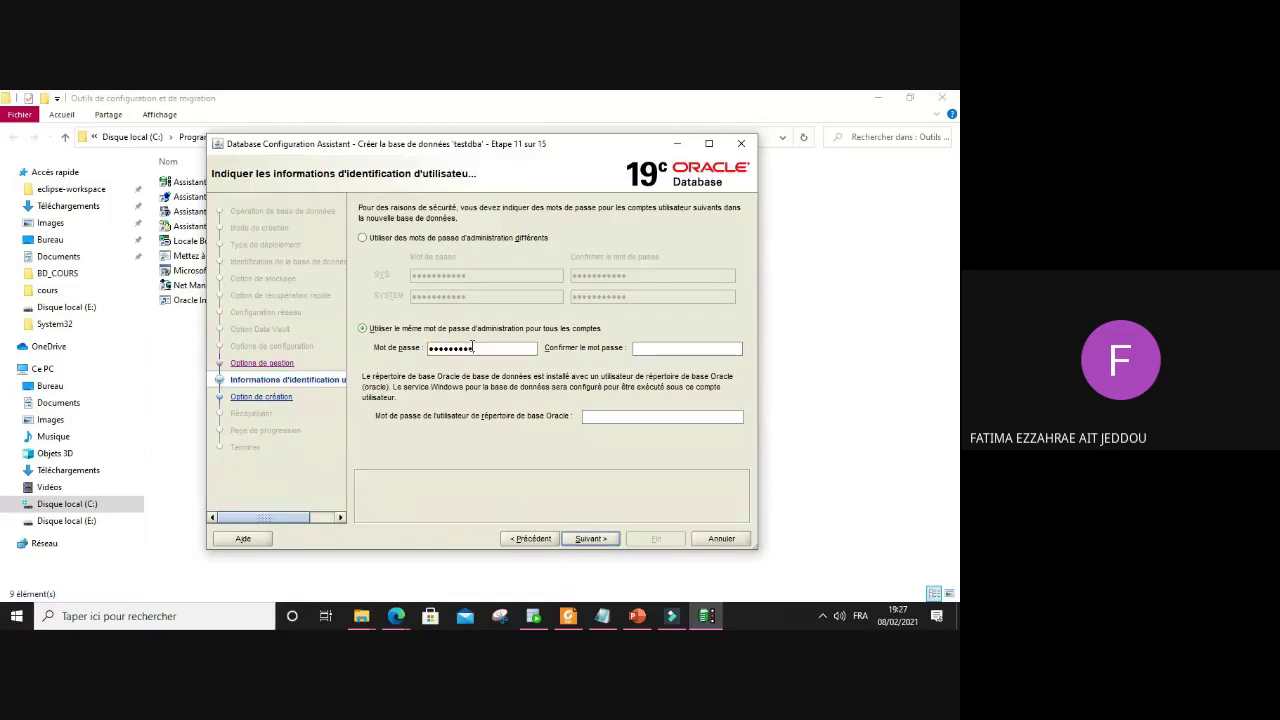
pyautogui.click(643, 348)
pyautogui.write('ADMI')
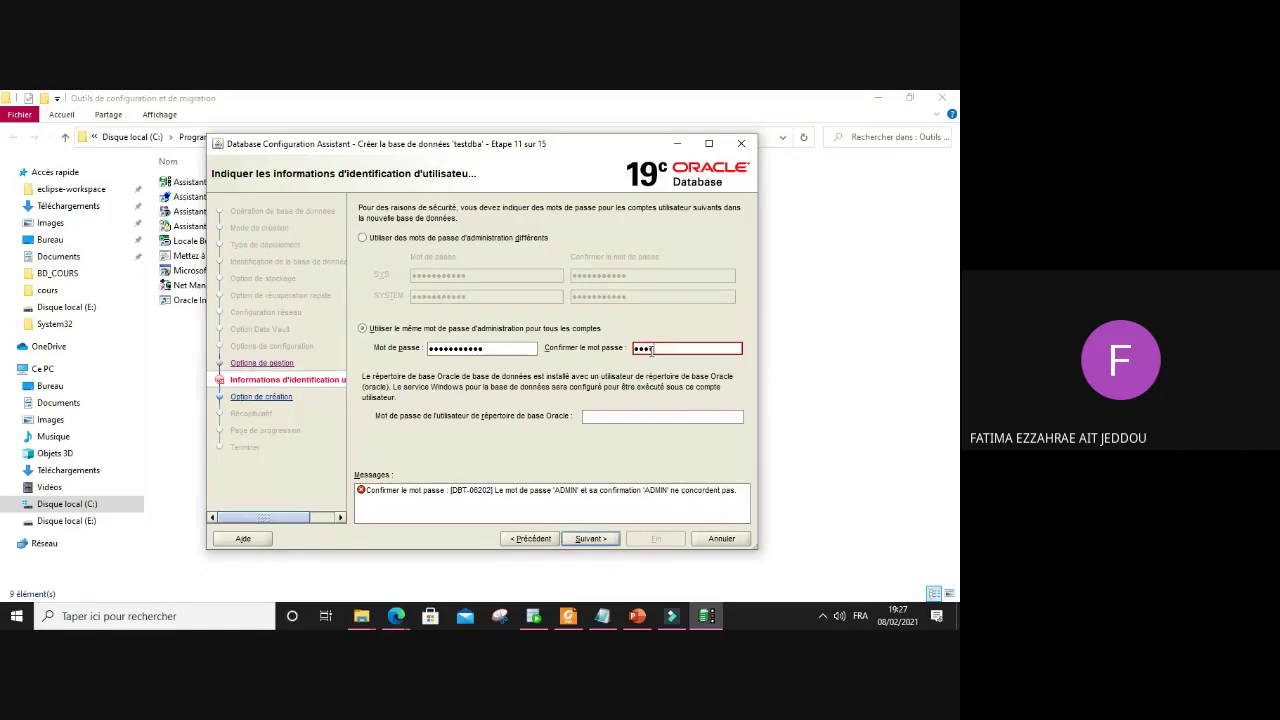
pyautogui.write('NISTRAT')
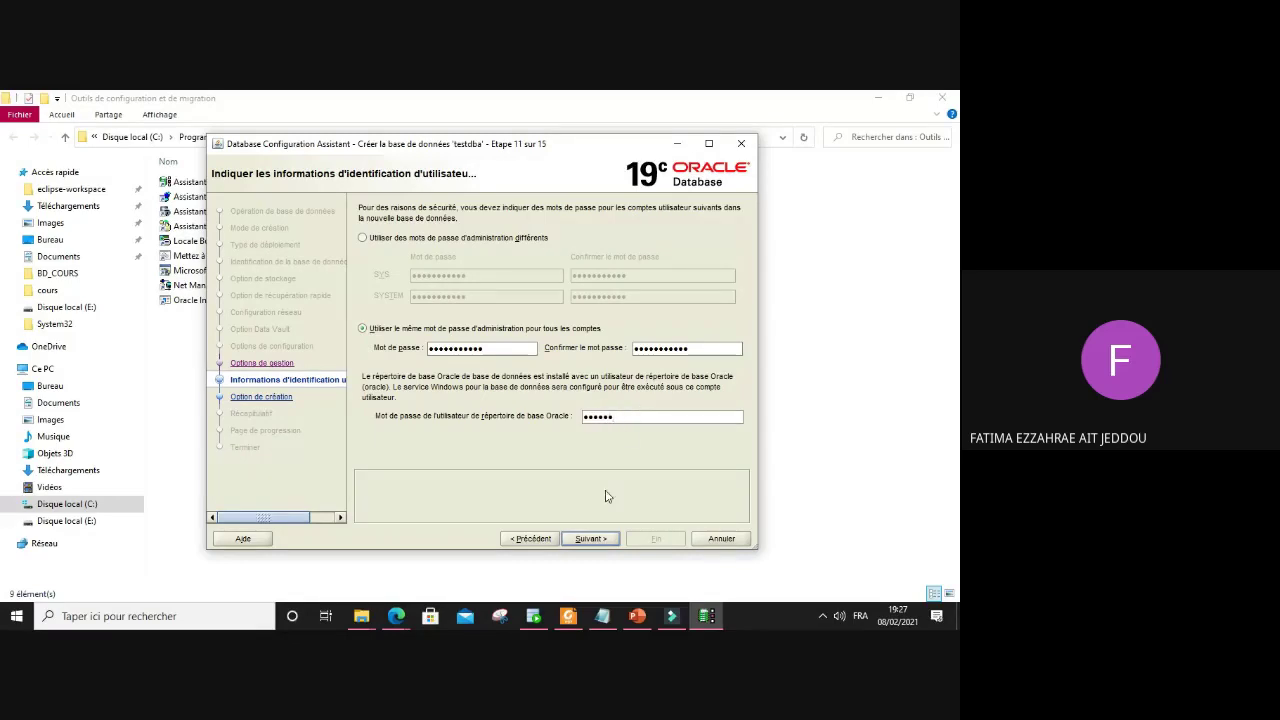
pyautogui.click(590, 538)
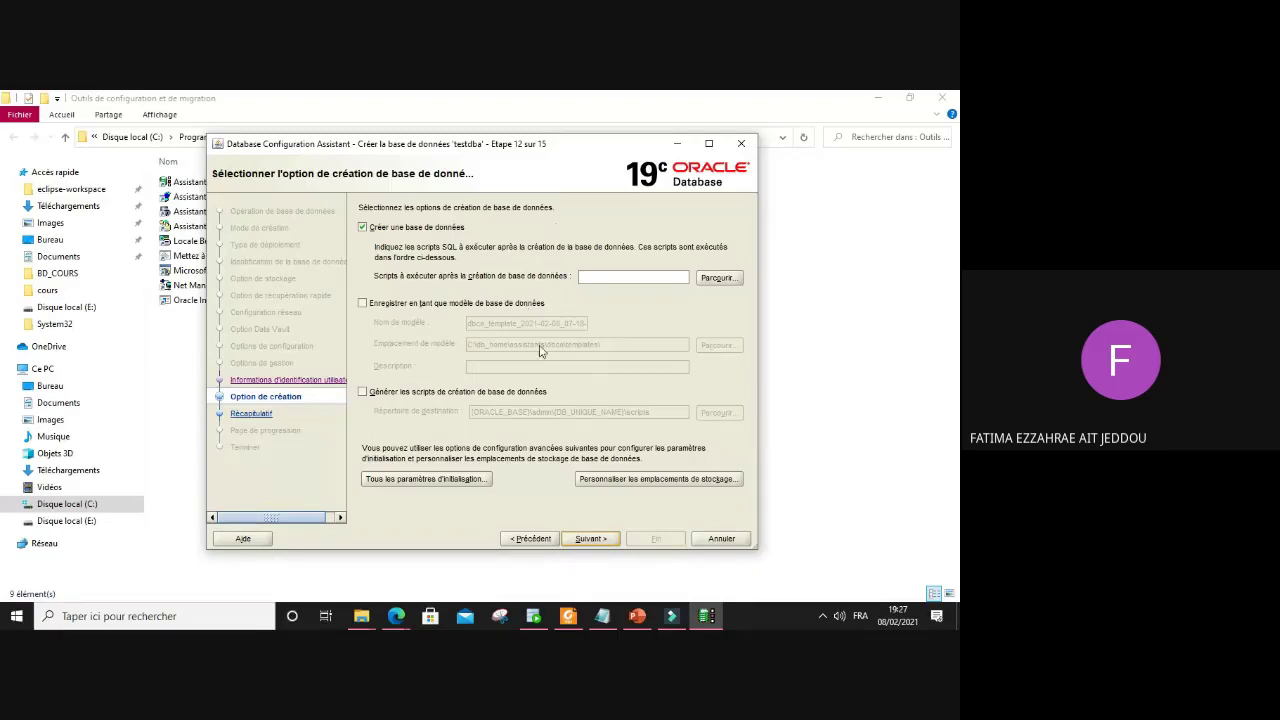
# Step: Review the Récapitulatif summary and click Fin to start creating testdba
pyautogui.click(591, 538)
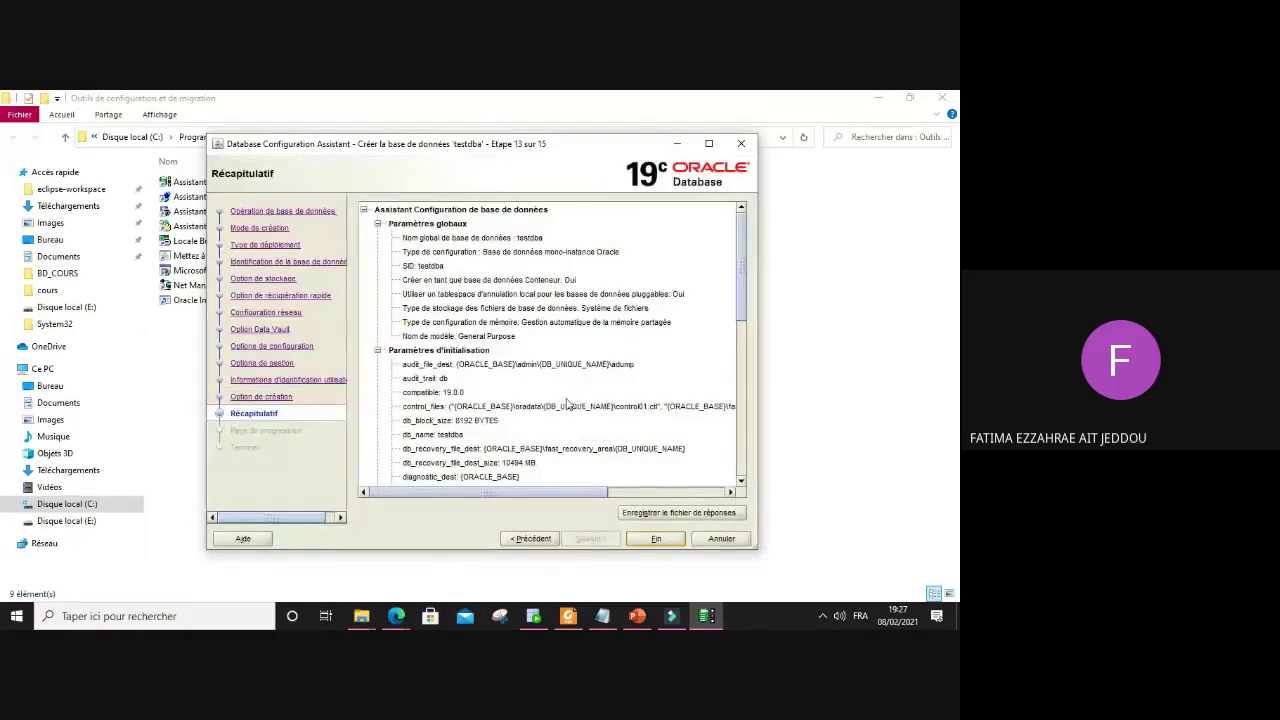
pyautogui.moveTo(742, 243); pyautogui.dragTo(743, 421)
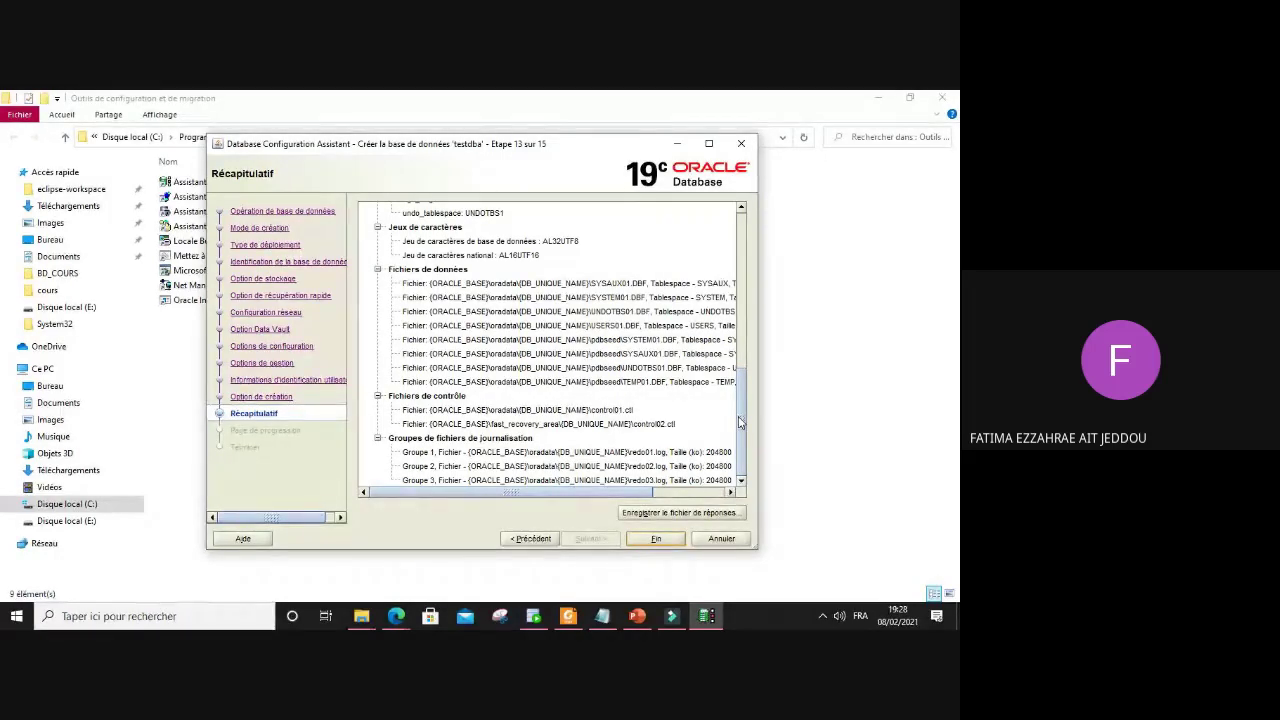
pyautogui.moveTo(740, 424); pyautogui.dragTo(760, 258)
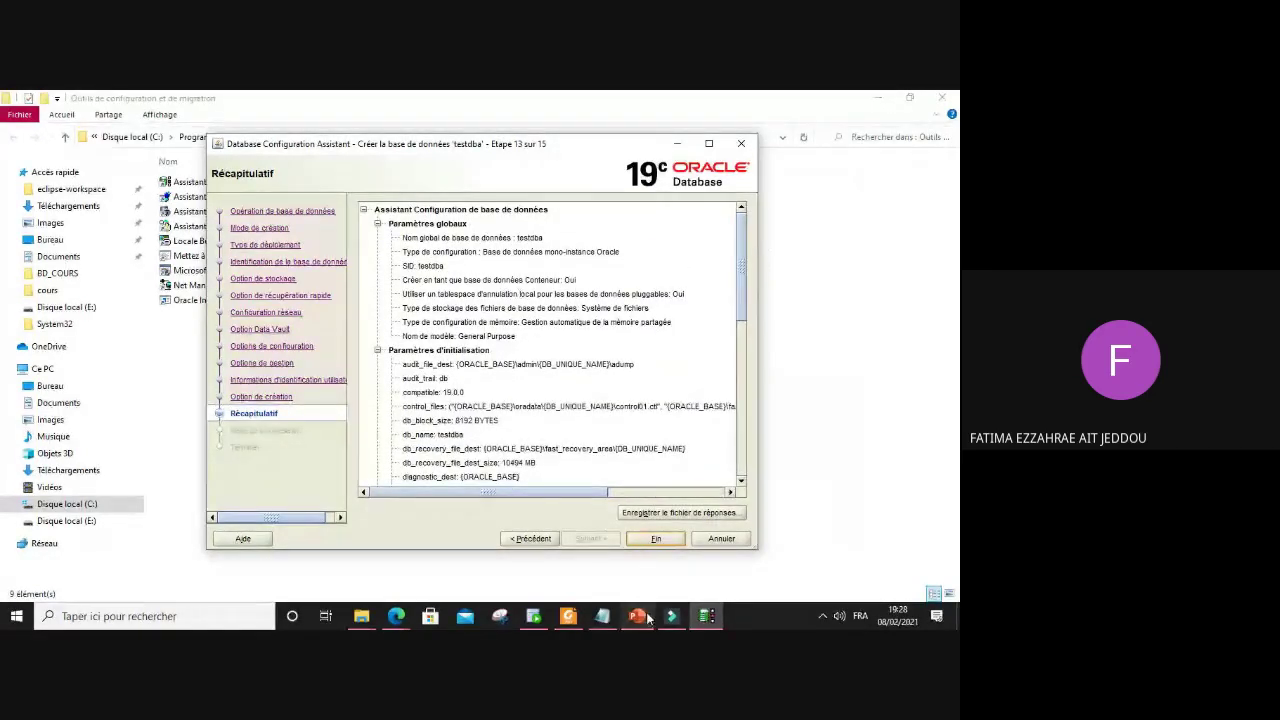
pyautogui.click(657, 539)
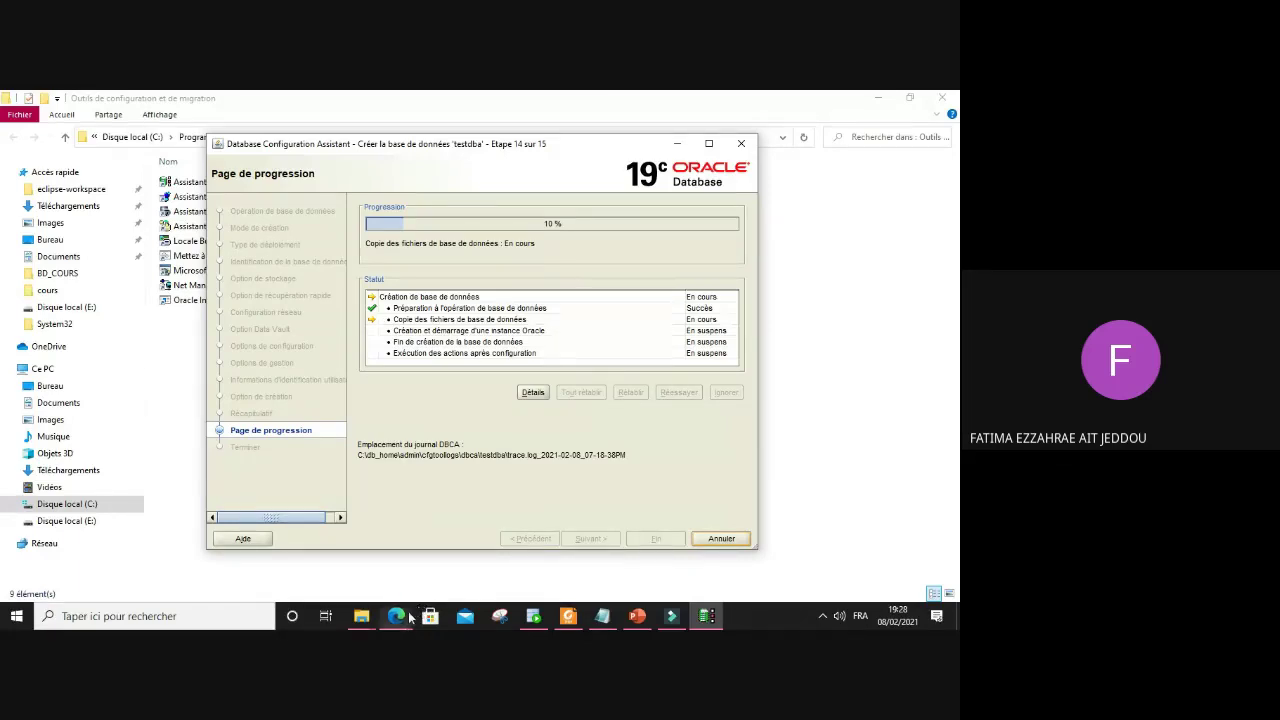
# Step: Move the DBCA progress window slightly right and show the Edge window previews
pyautogui.moveTo(408, 612)
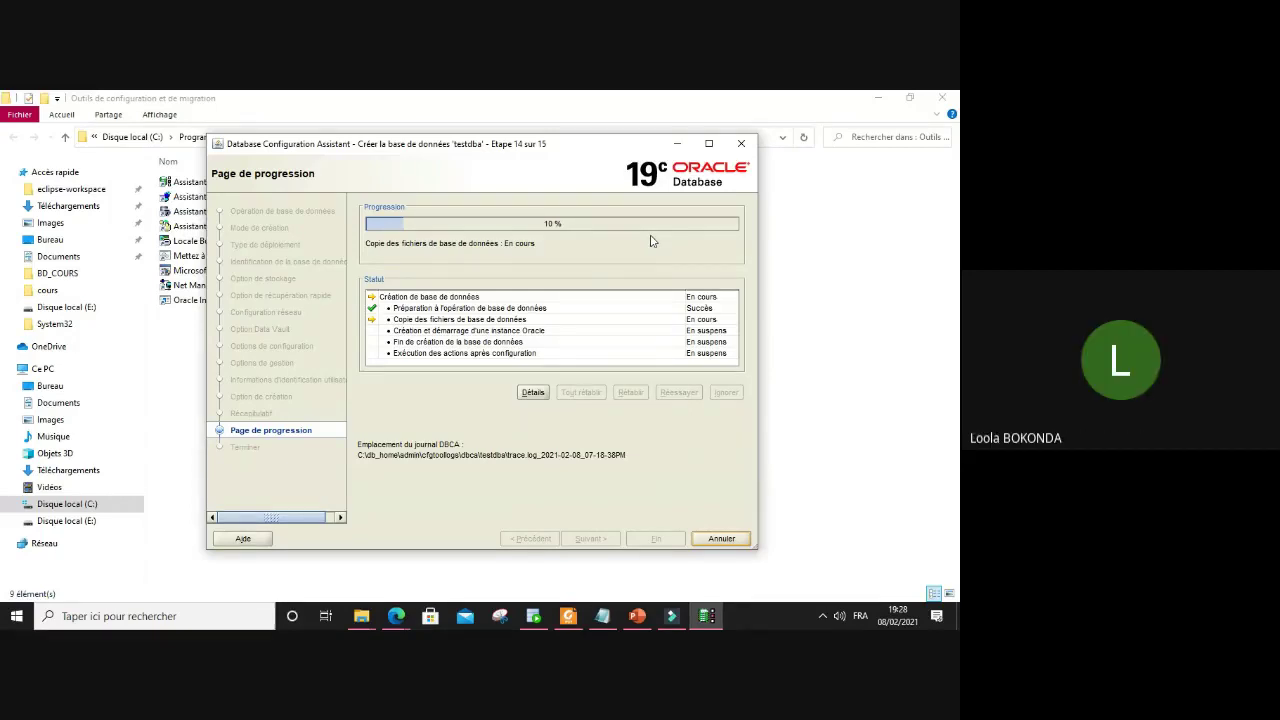
pyautogui.moveTo(571, 156); pyautogui.dragTo(669, 143)
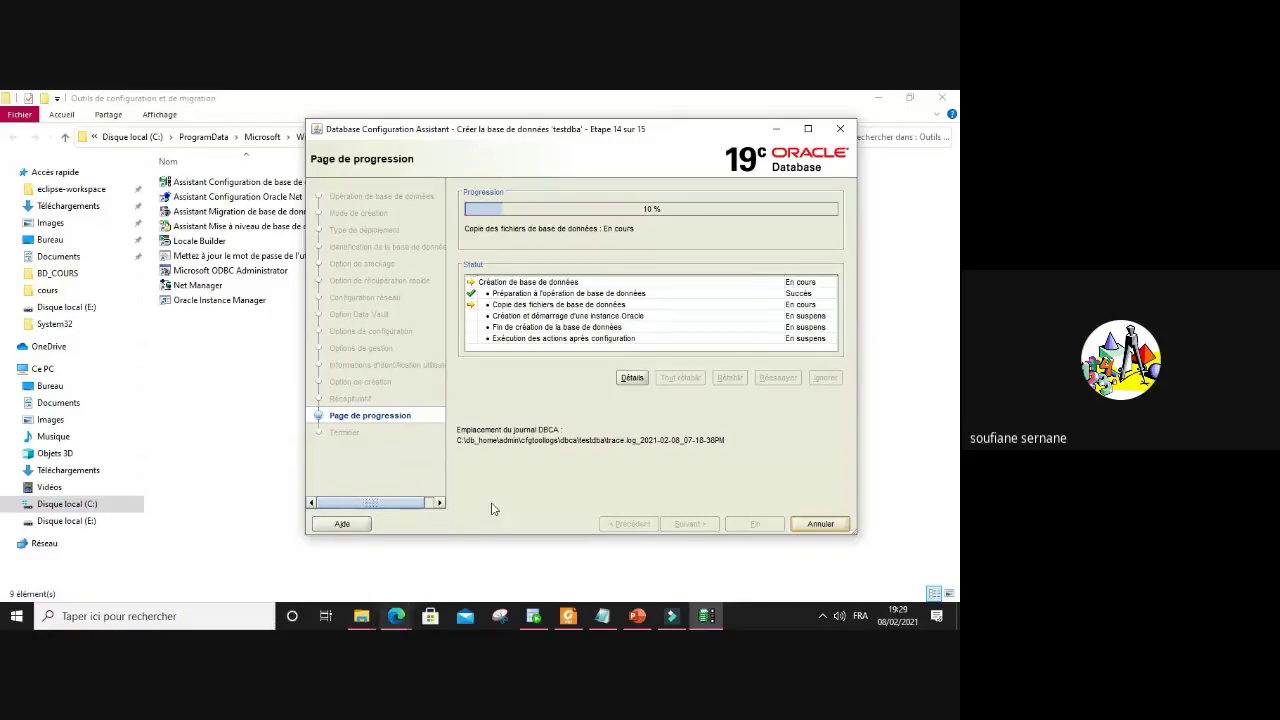
pyautogui.click(396, 616)
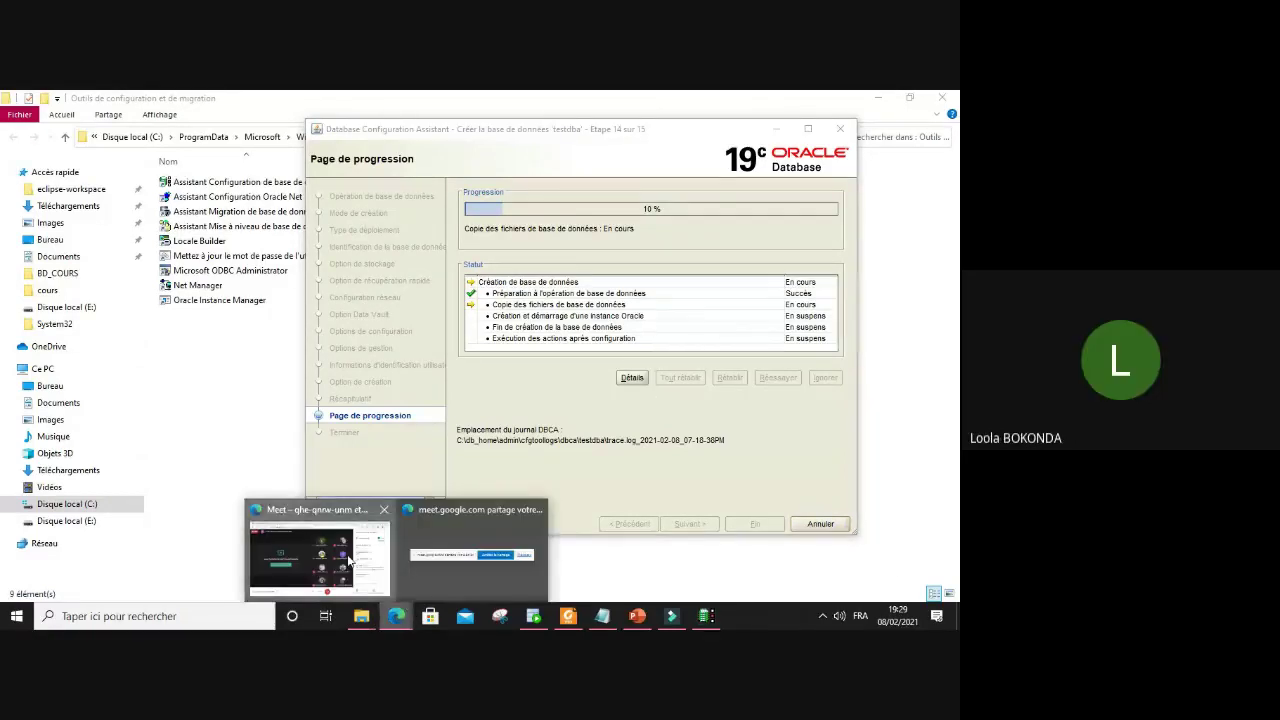
# Step: Bring the Google Meet call to the front and mute the microphone
pyautogui.click(349, 562)
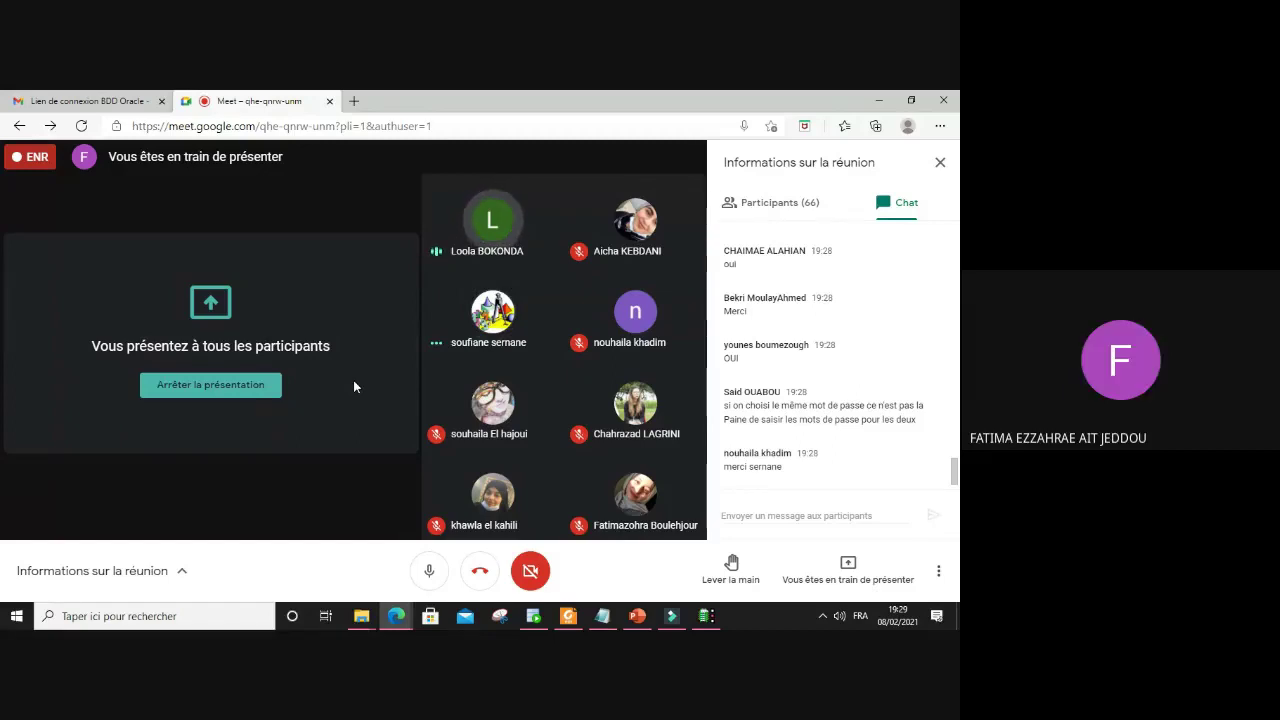
pyautogui.click(428, 574)
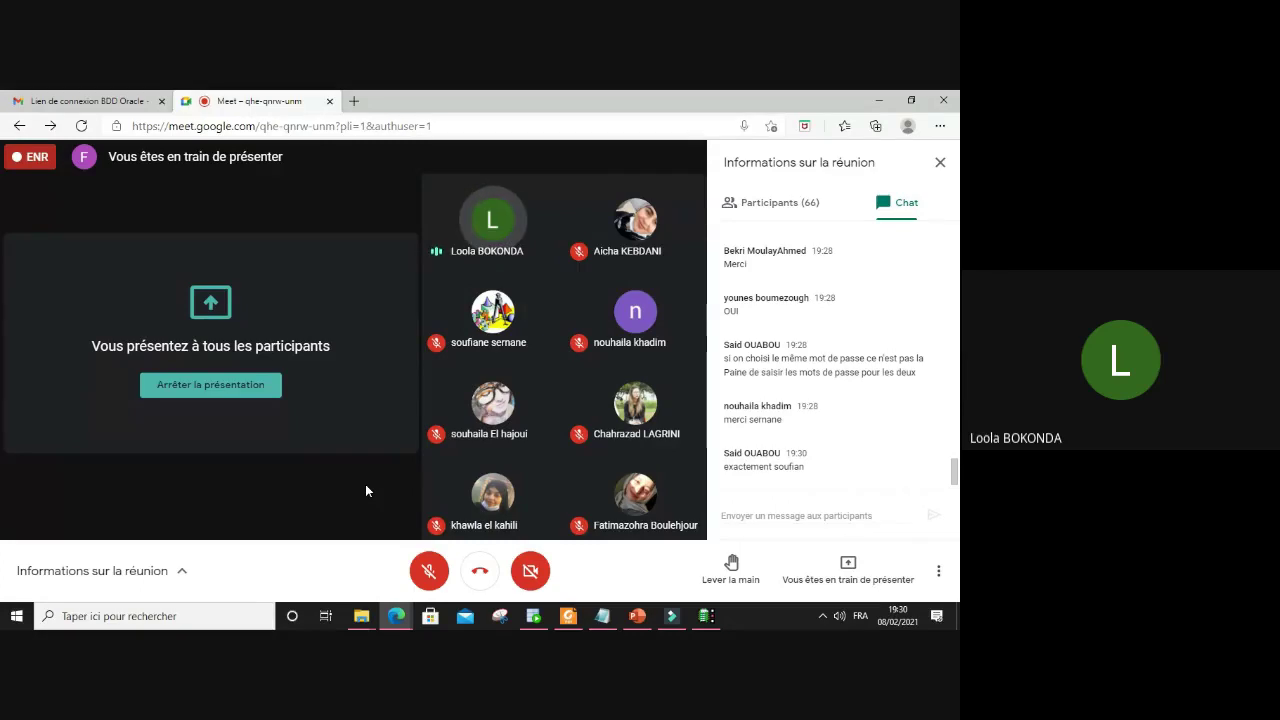
# Step: Toggle the microphone on and off, then stop presenting the screen
pyautogui.click(428, 572)
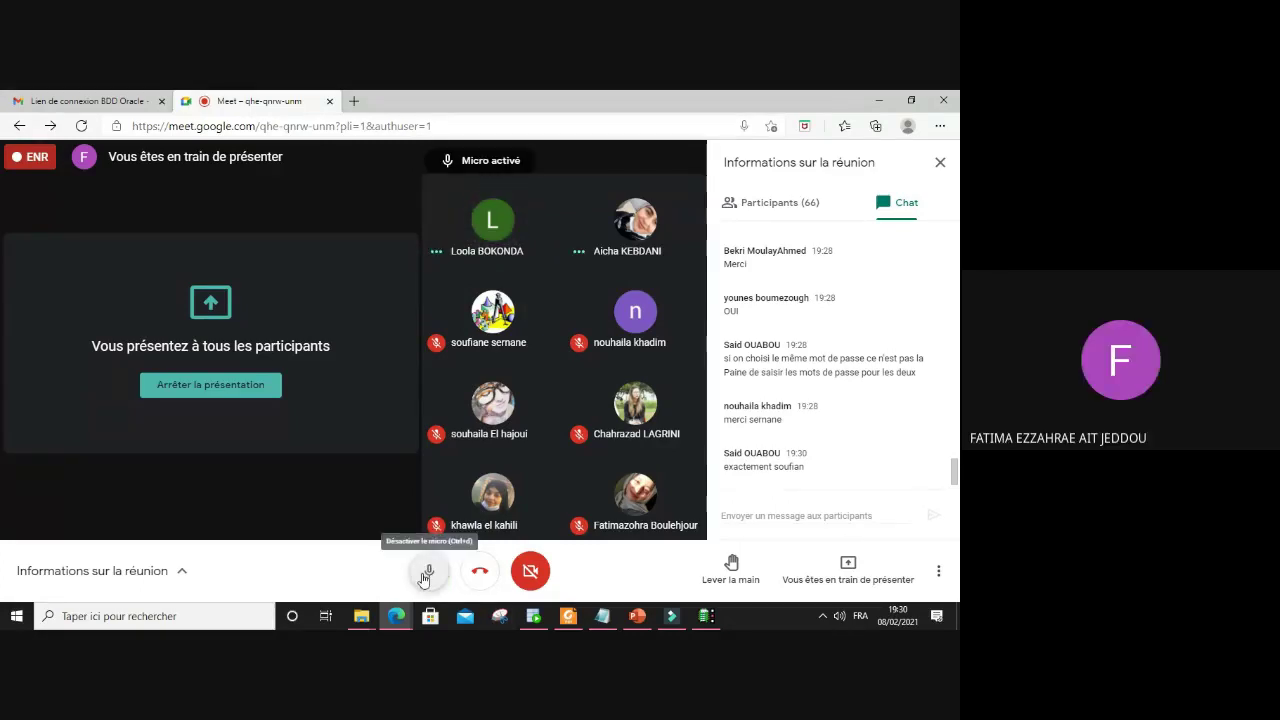
pyautogui.click(426, 574)
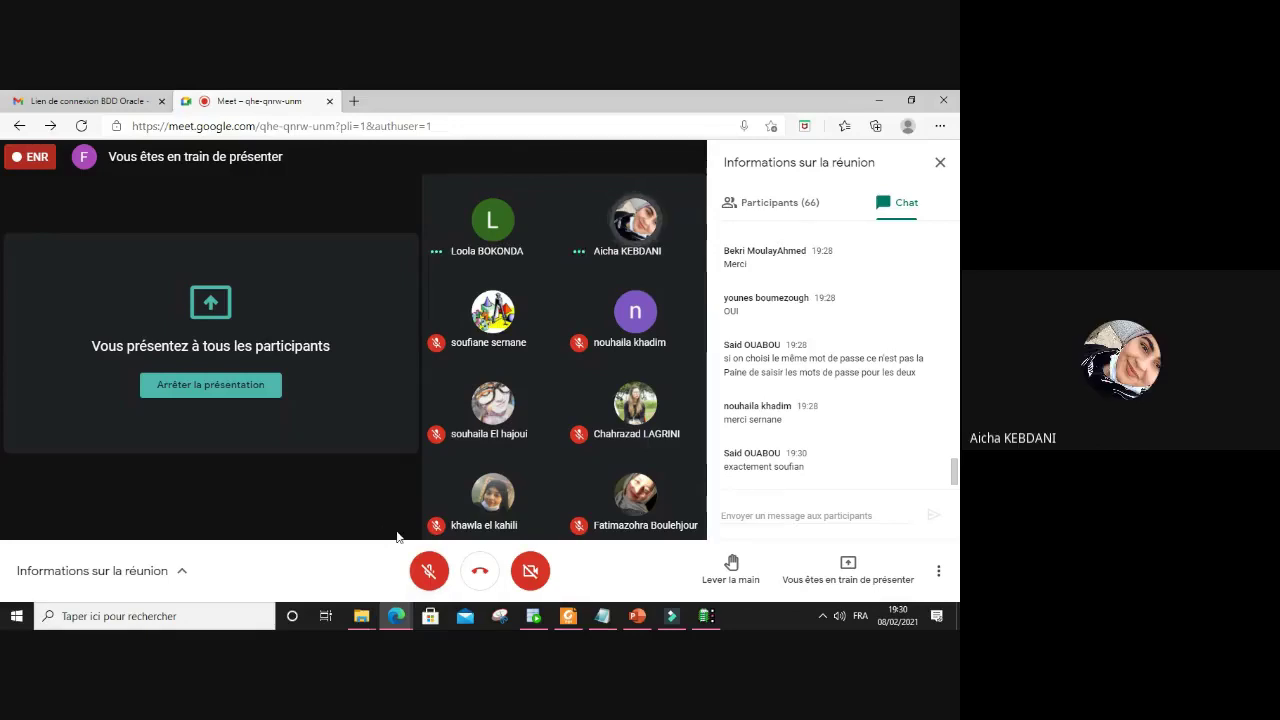
pyautogui.click(430, 572)
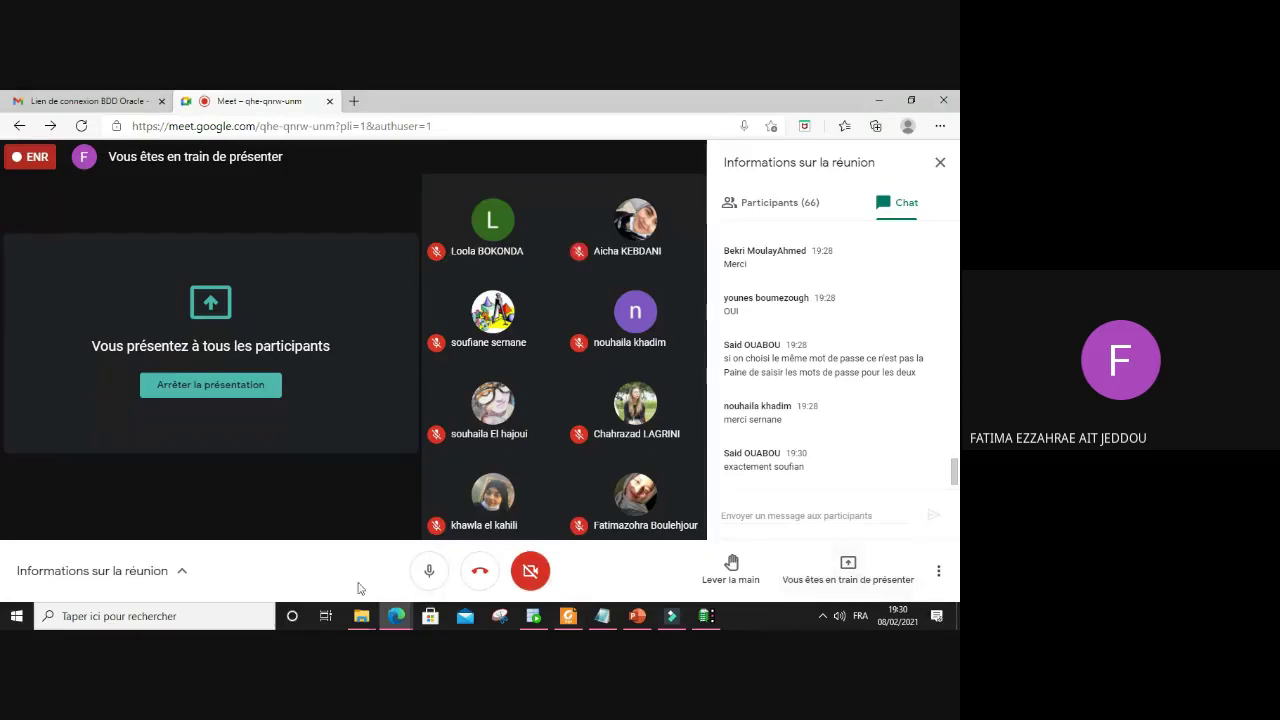
pyautogui.click(425, 575)
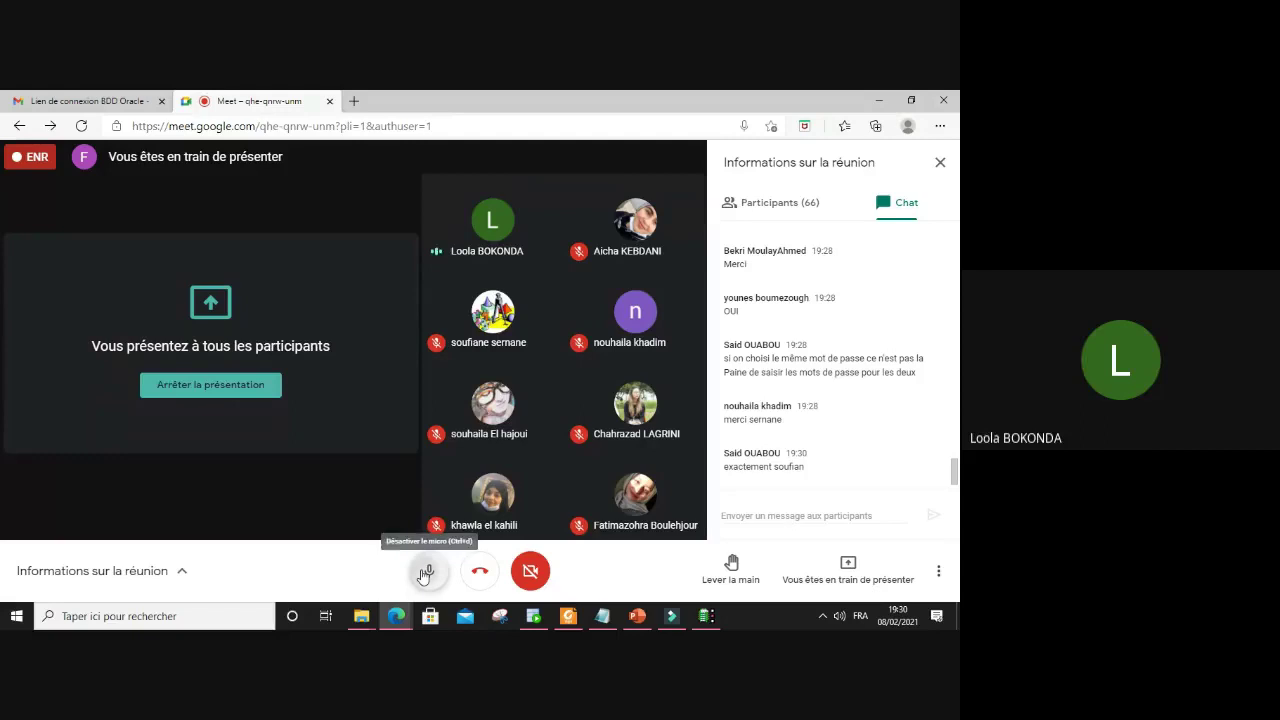
pyautogui.click(838, 582)
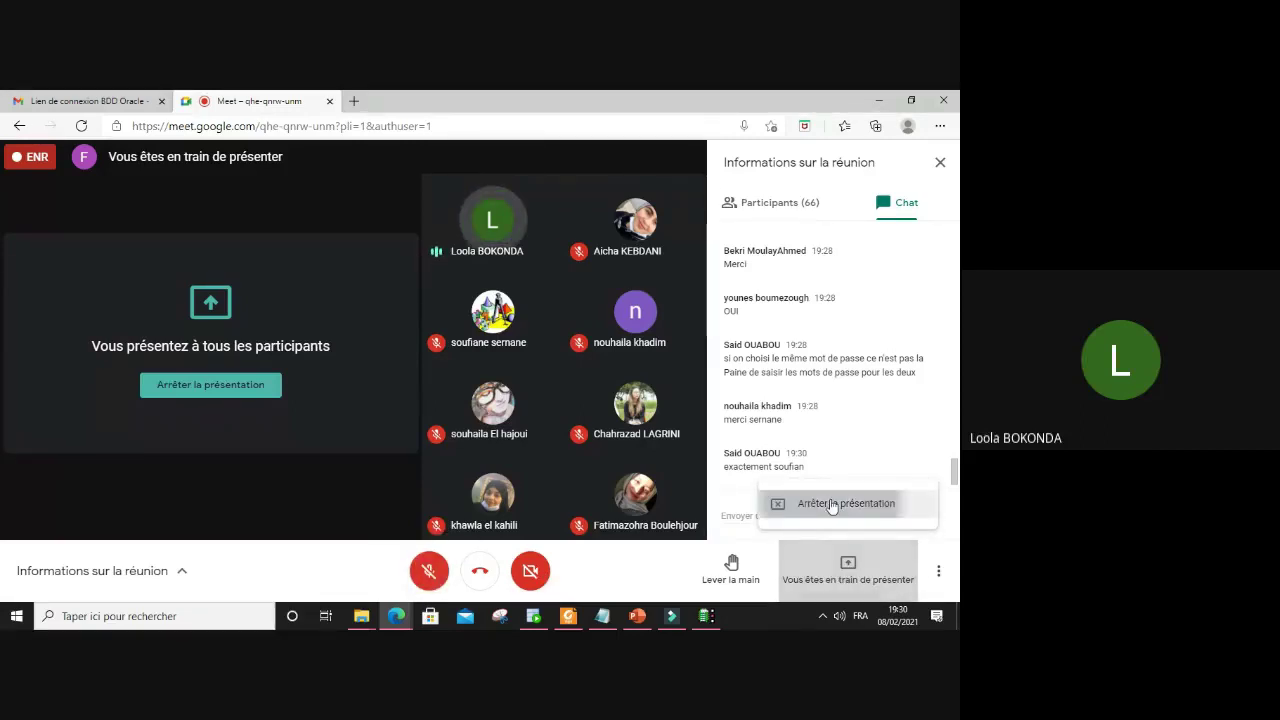
pyautogui.click(795, 503)
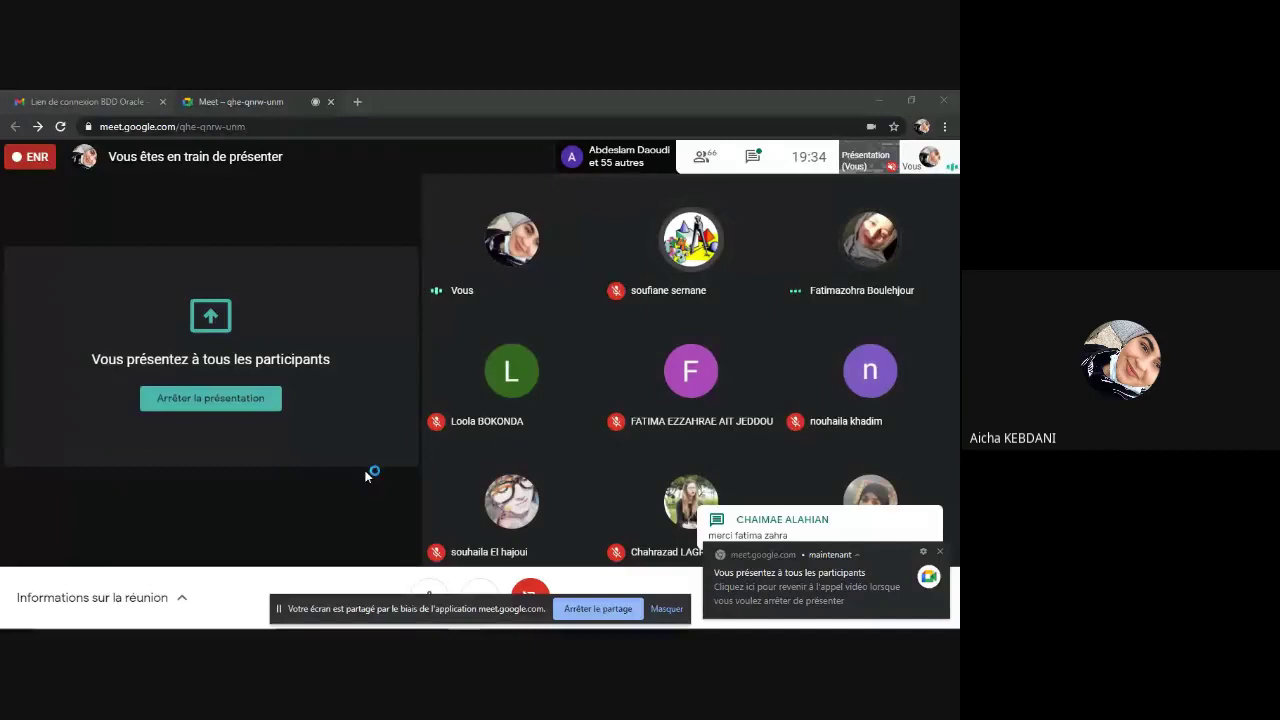
# Step: Hide the 'Votre écran est partagé' notice bar
pyautogui.click(666, 608)
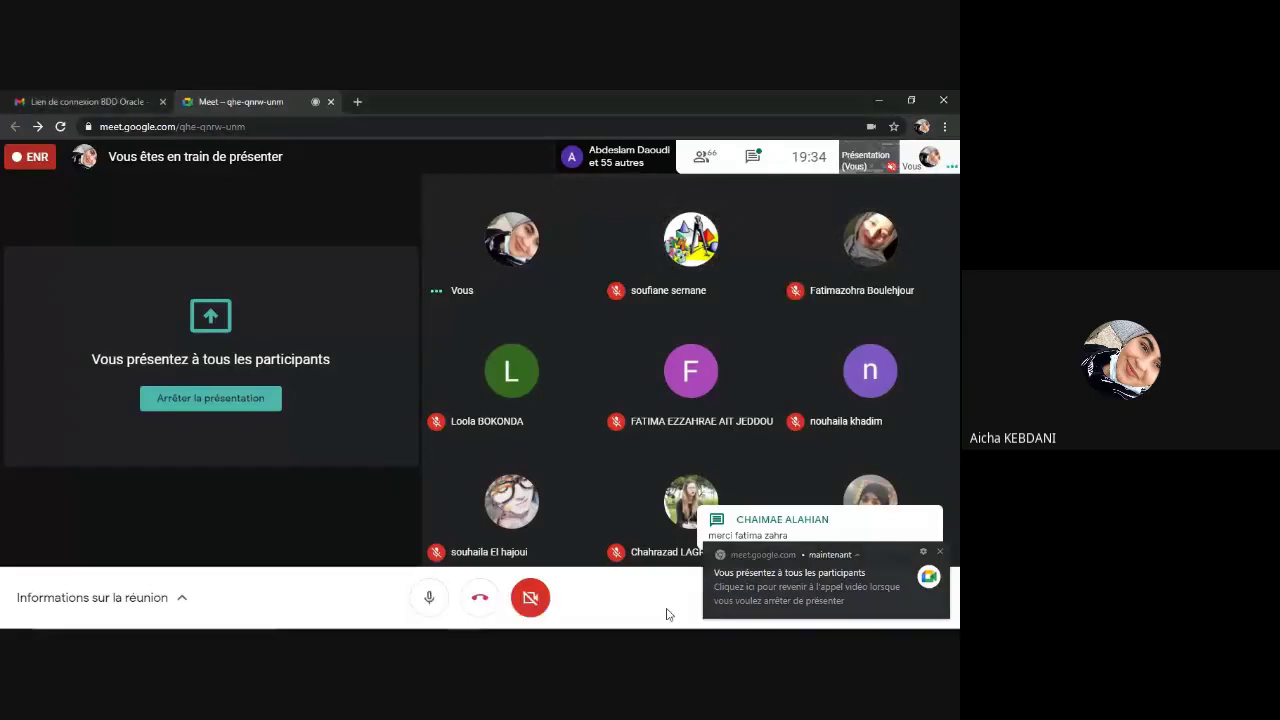
pyautogui.moveTo(466, 616)
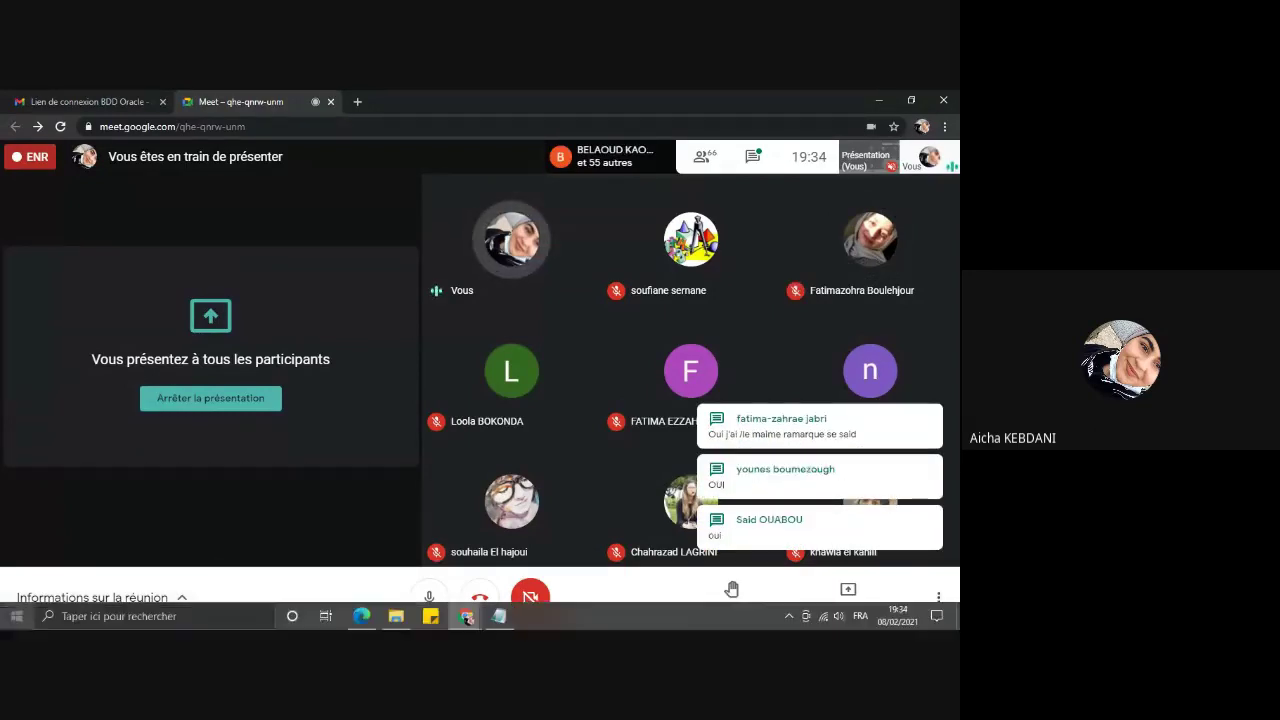
# Step: Search for cmd and launch Command Prompt as administrator, bringing it to the front
pyautogui.click(15, 618)
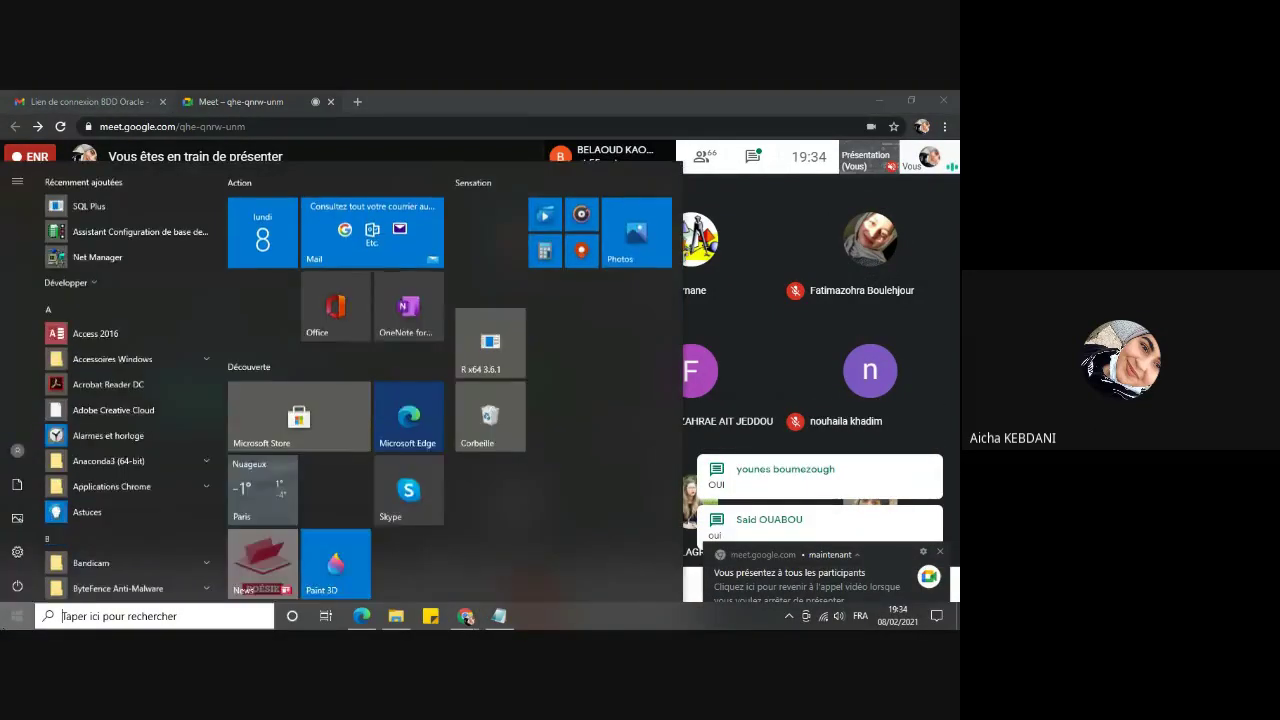
pyautogui.write('cmd')
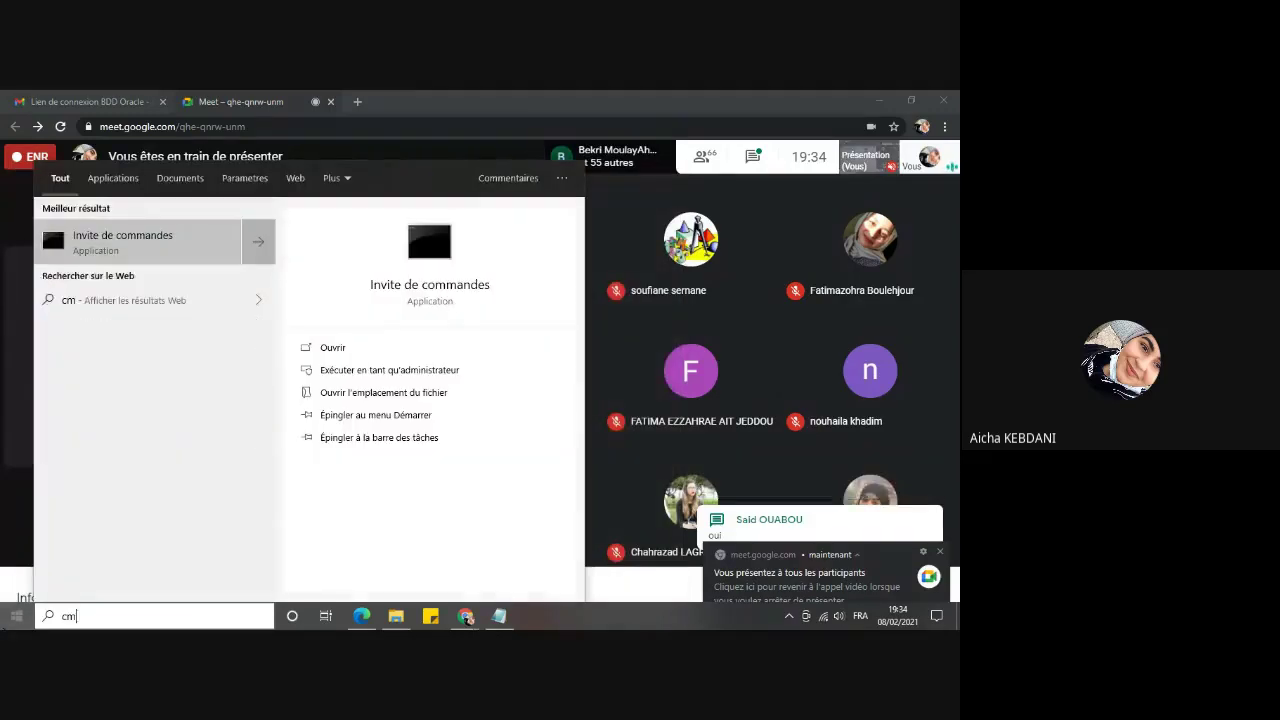
pyautogui.rightClick(136, 243)
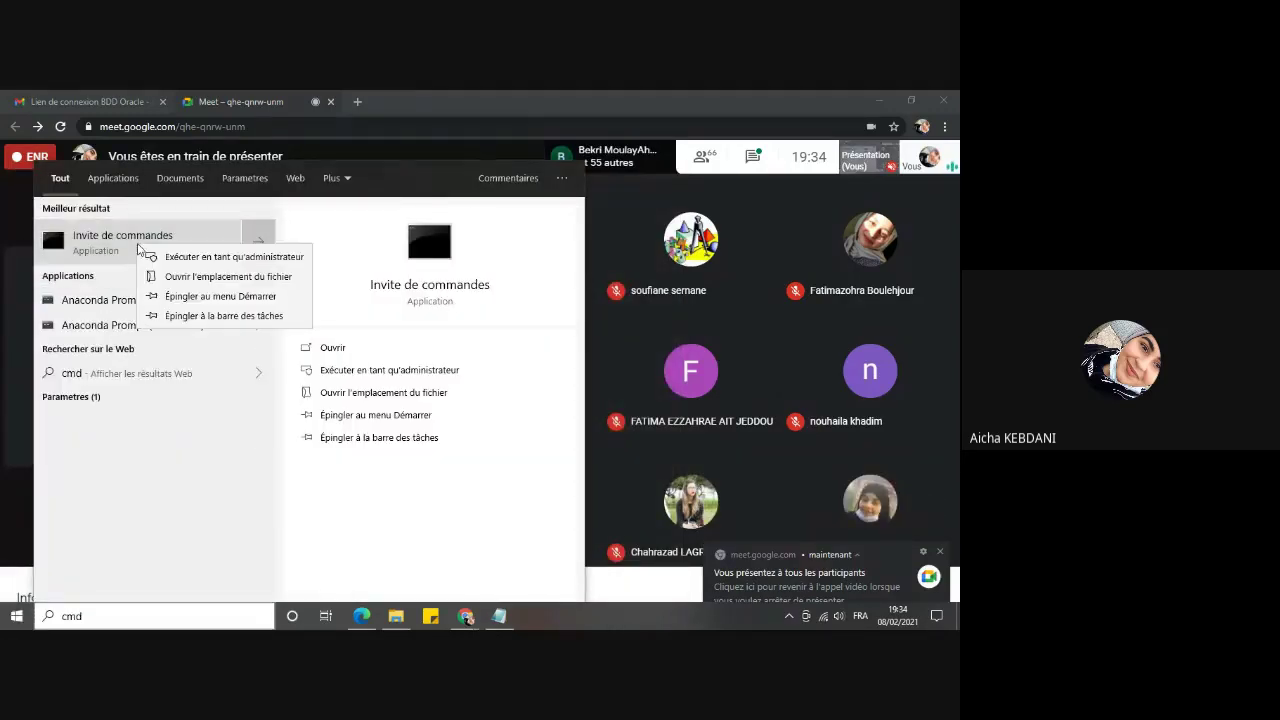
pyautogui.click(213, 257)
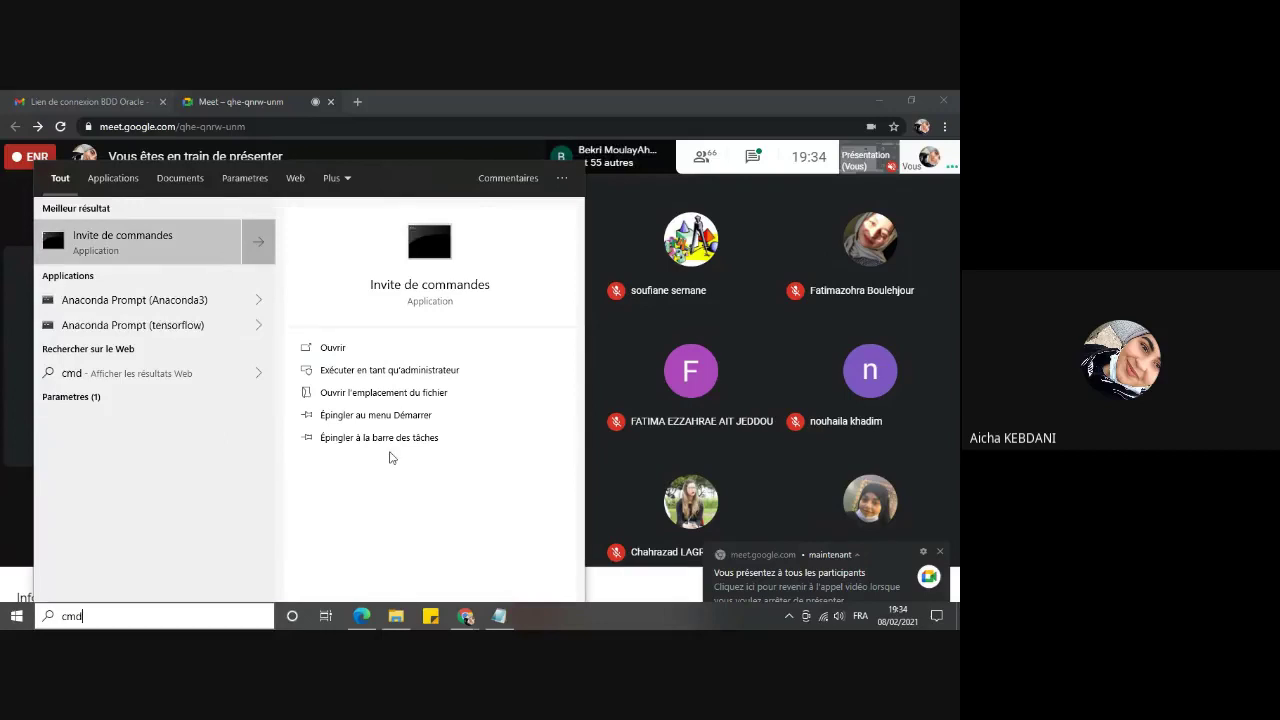
pyautogui.click(640, 137)
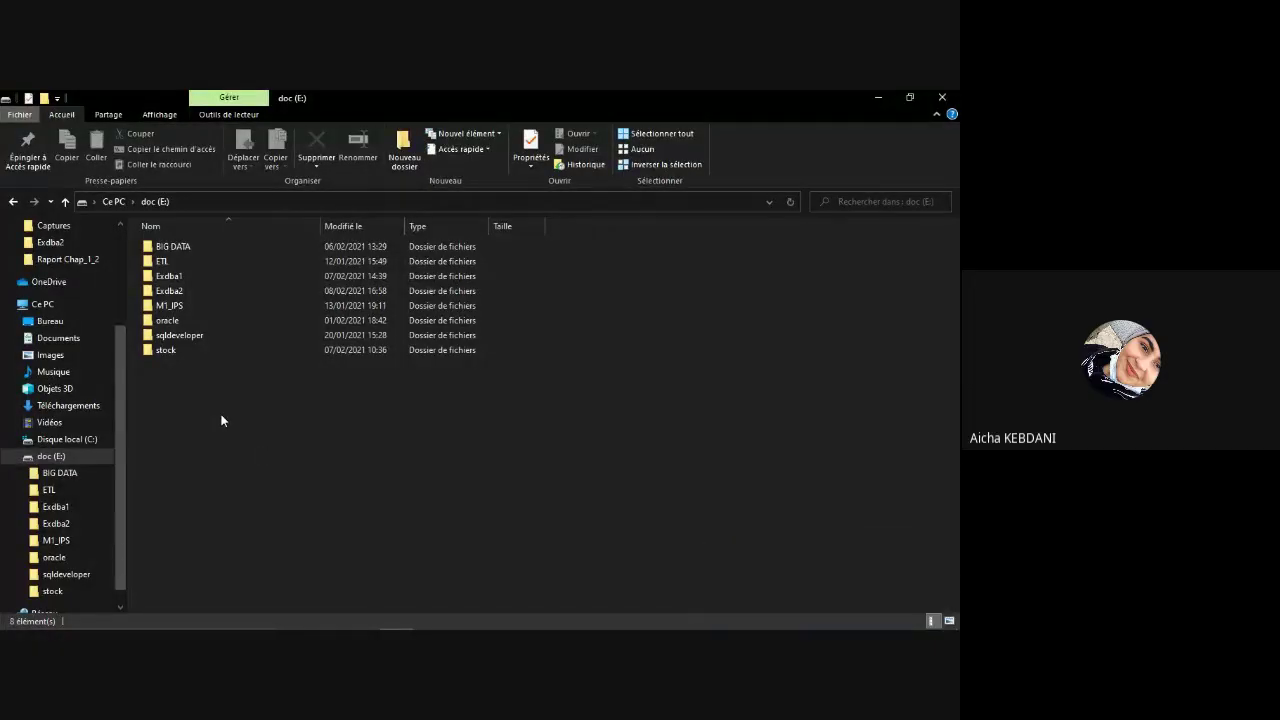
# Step: Create a new folder on drive doc (E:) and name it exdba3
pyautogui.rightClick(221, 420)
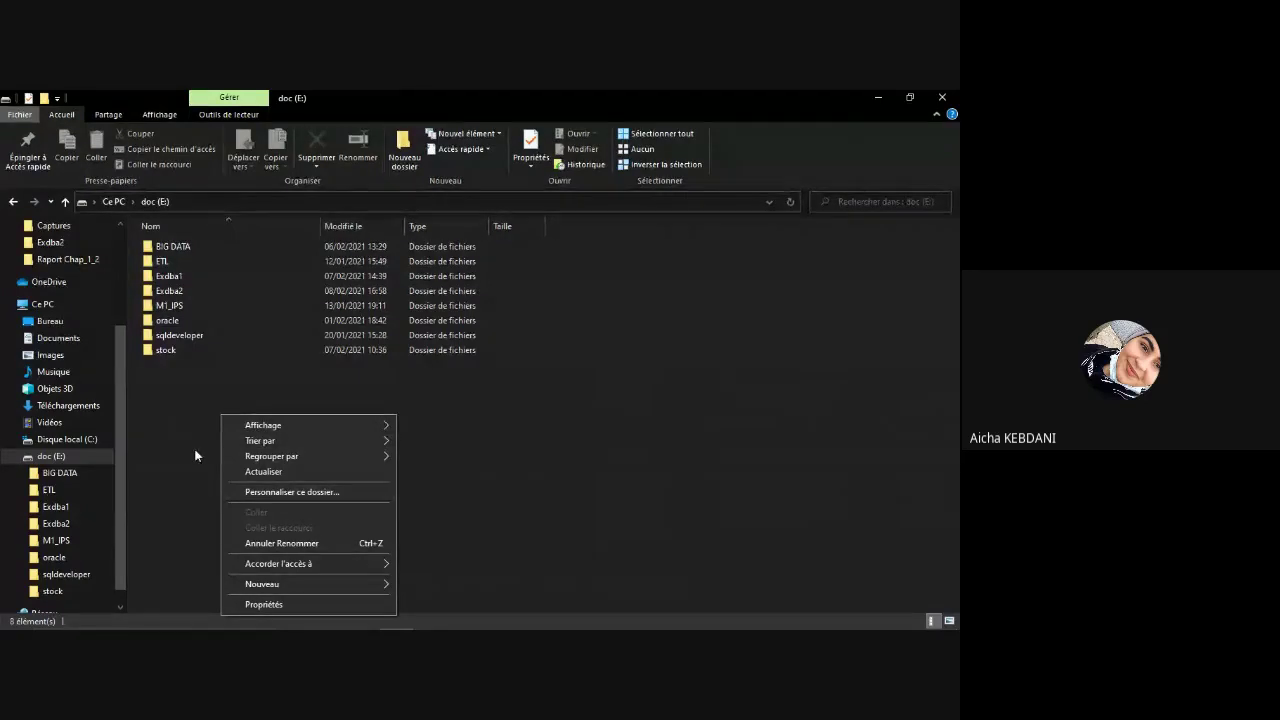
pyautogui.click(327, 587)
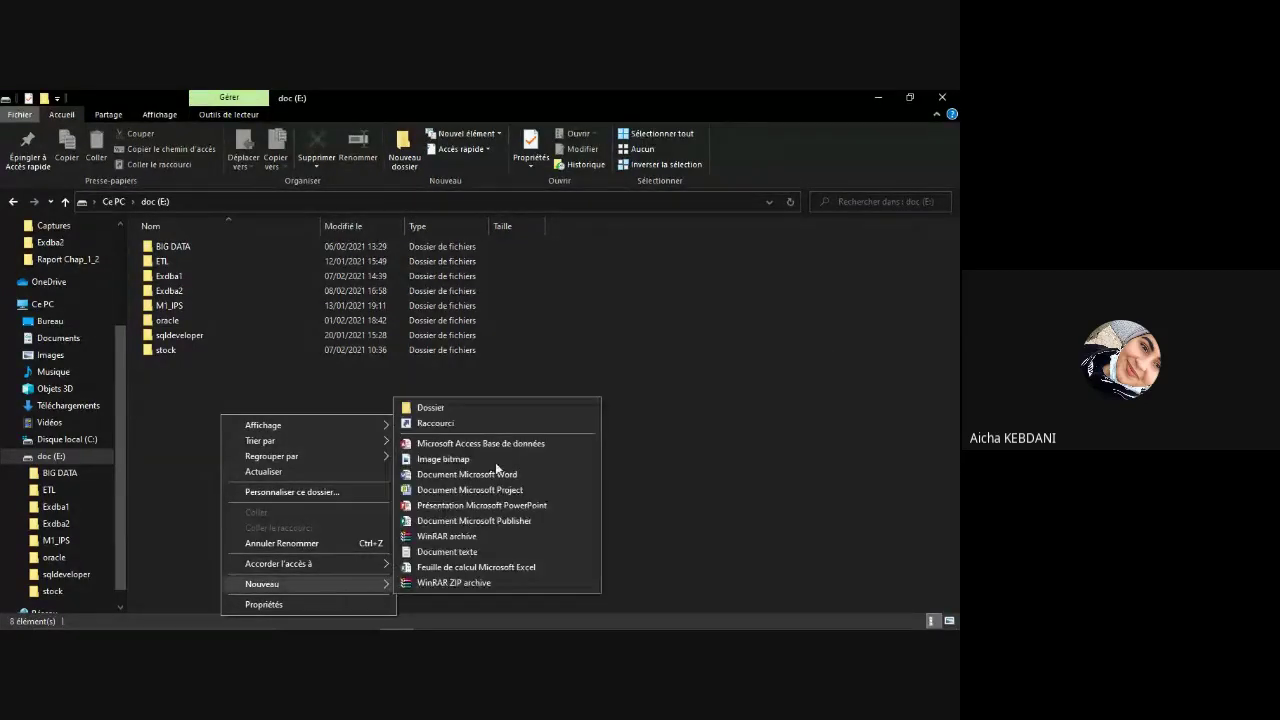
pyautogui.click(490, 405)
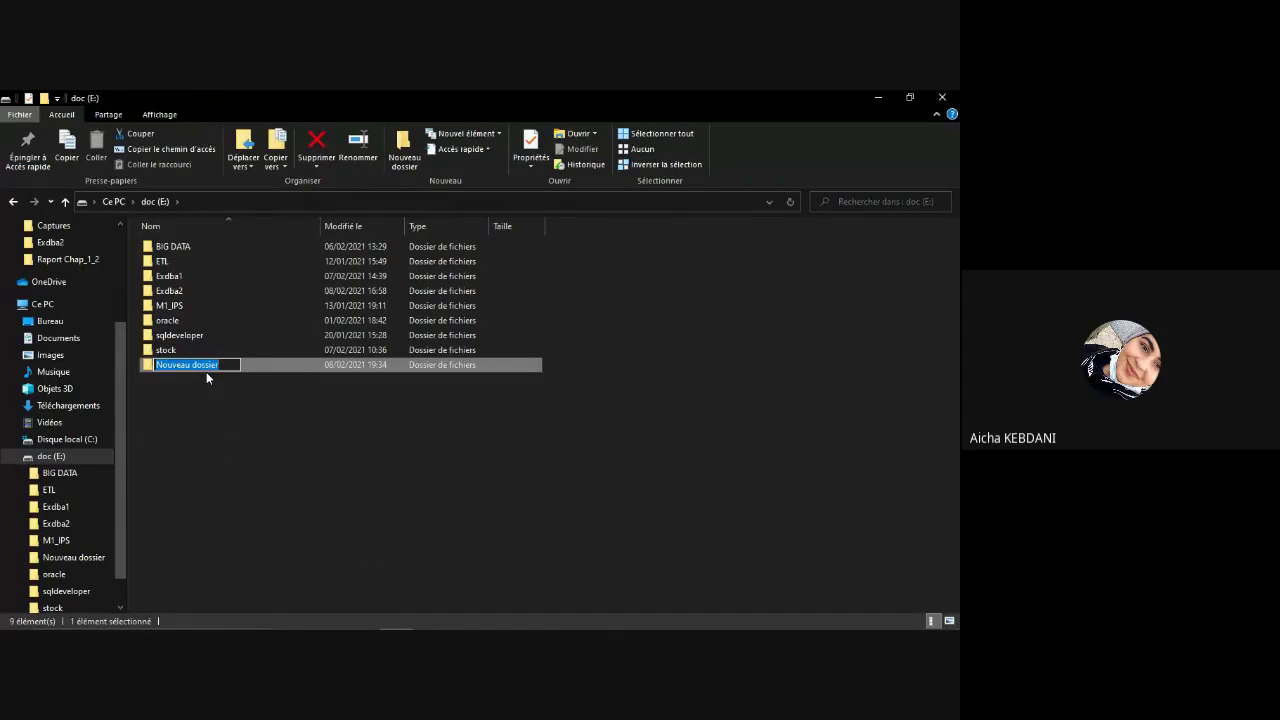
pyautogui.write('Ex')
pyautogui.press('BackSpace')
pyautogui.press('BackSpace')
pyautogui.write('exdba3')
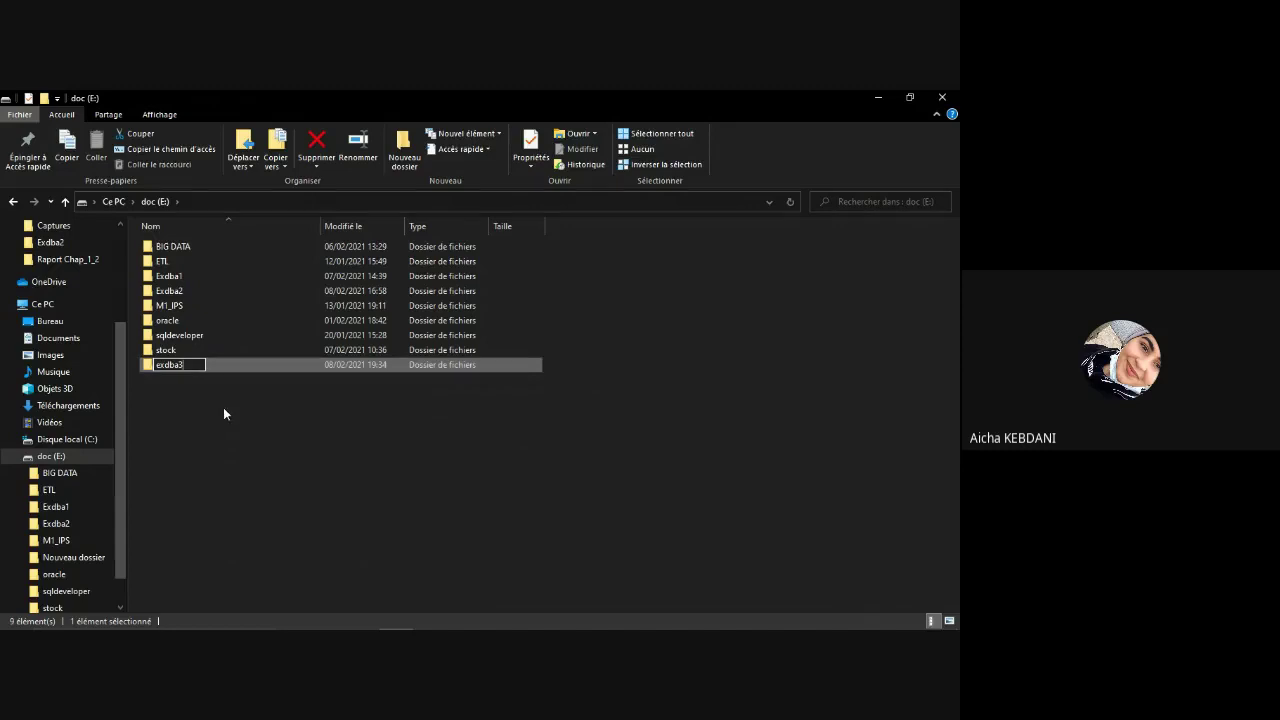
pyautogui.click(223, 407)
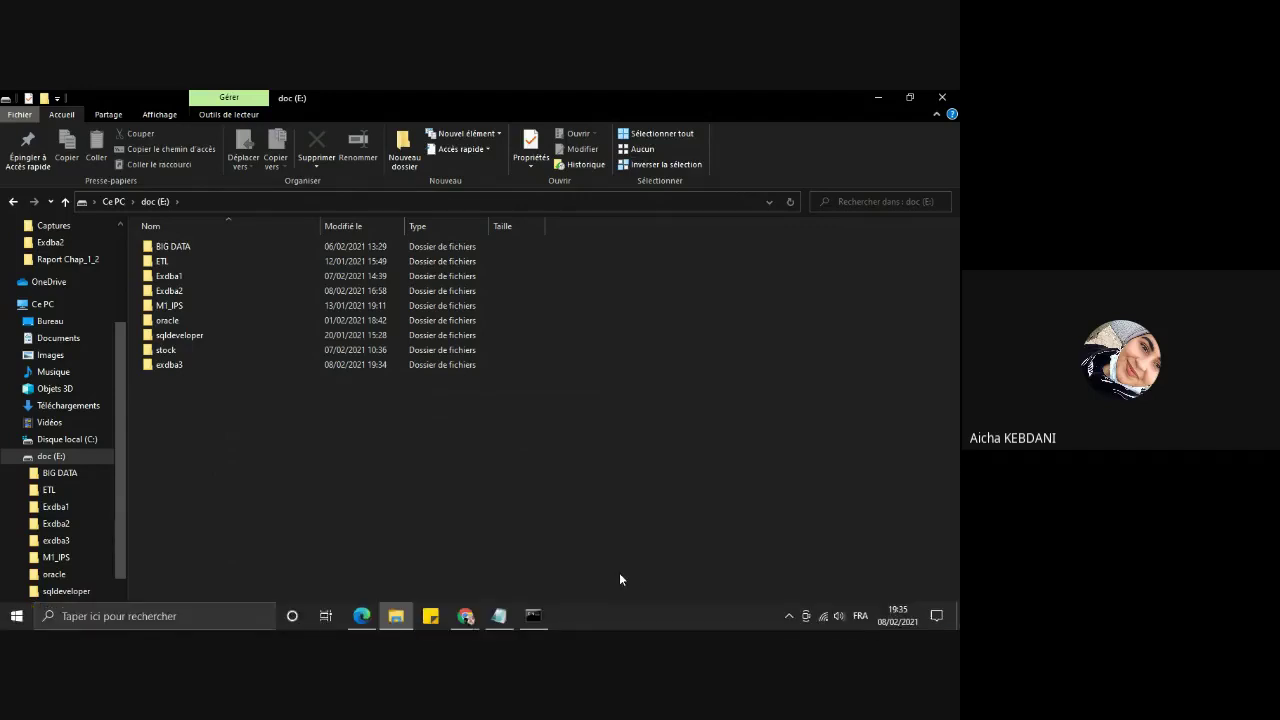
# Step: Set ORACLE_SID to exdba3 in the administrator Command Prompt
pyautogui.click(536, 620)
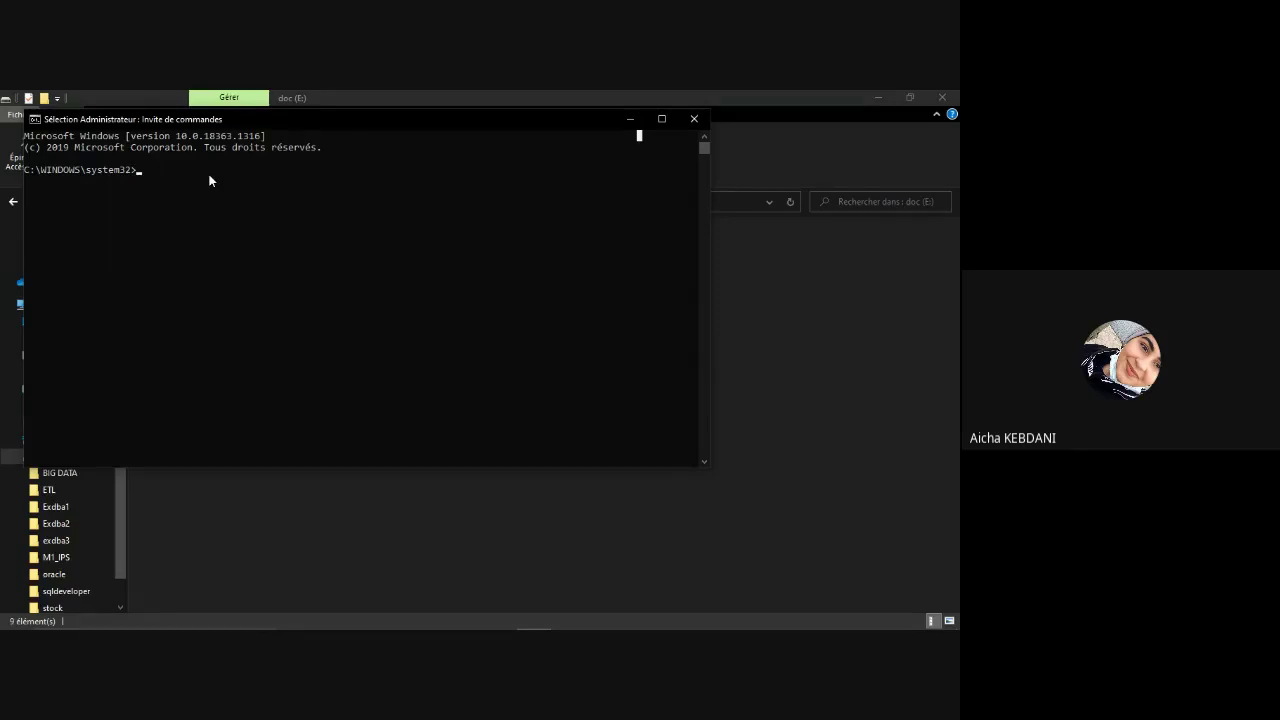
pyautogui.write('se')
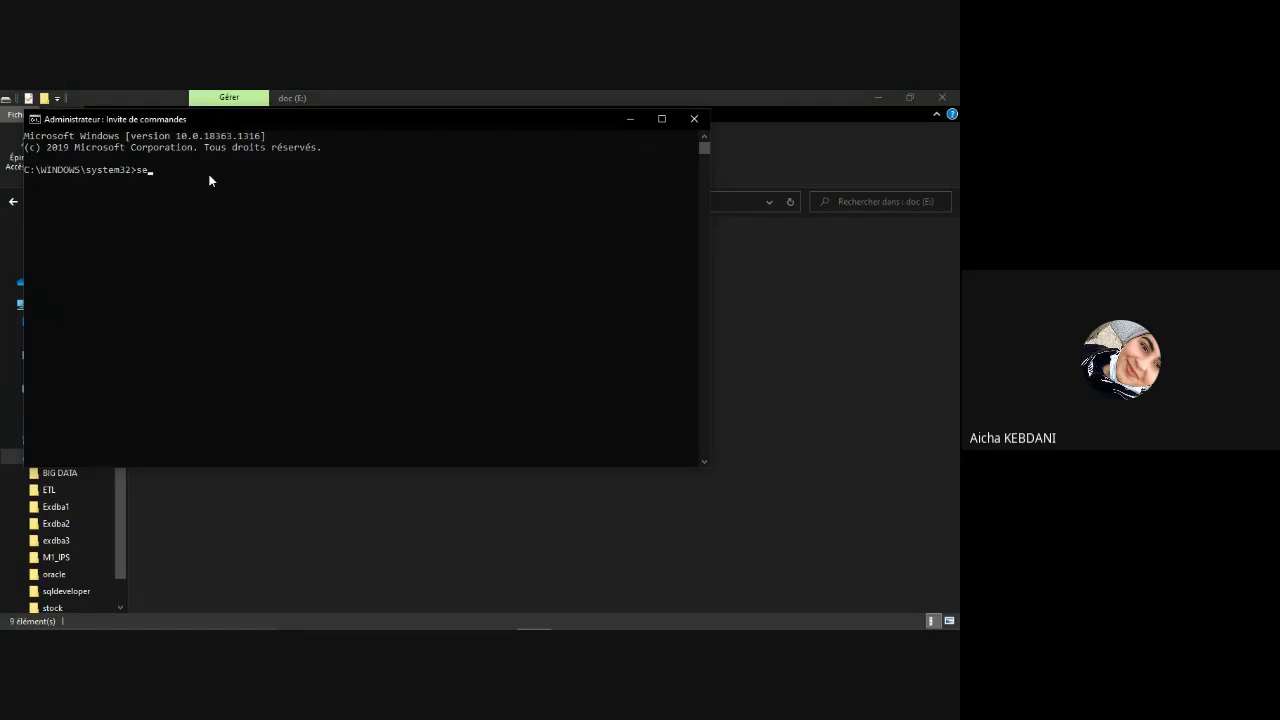
pyautogui.write('t orack')
pyautogui.write('e')
pyautogui.press('BackSpace')
pyautogui.press('BackSpace')
pyautogui.write('le_sid=exdba')
pyautogui.press('Return')
# Step: Run oradim -new -sid exdba3 -startmode auto with an internal password
pyautogui.write('oradim -new -si')
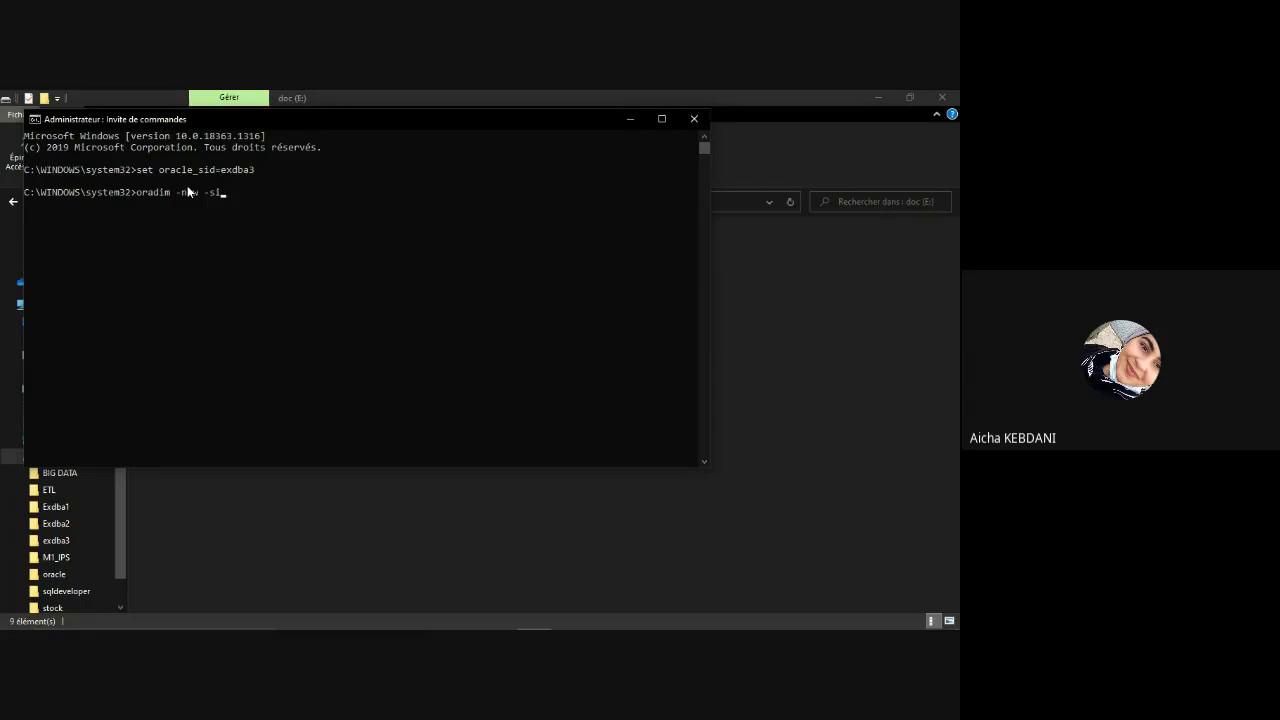
pyautogui.write('exdba3')
pyautogui.write('-startmode auto -')
pyautogui.write('intp')
pyautogui.press('super+space')
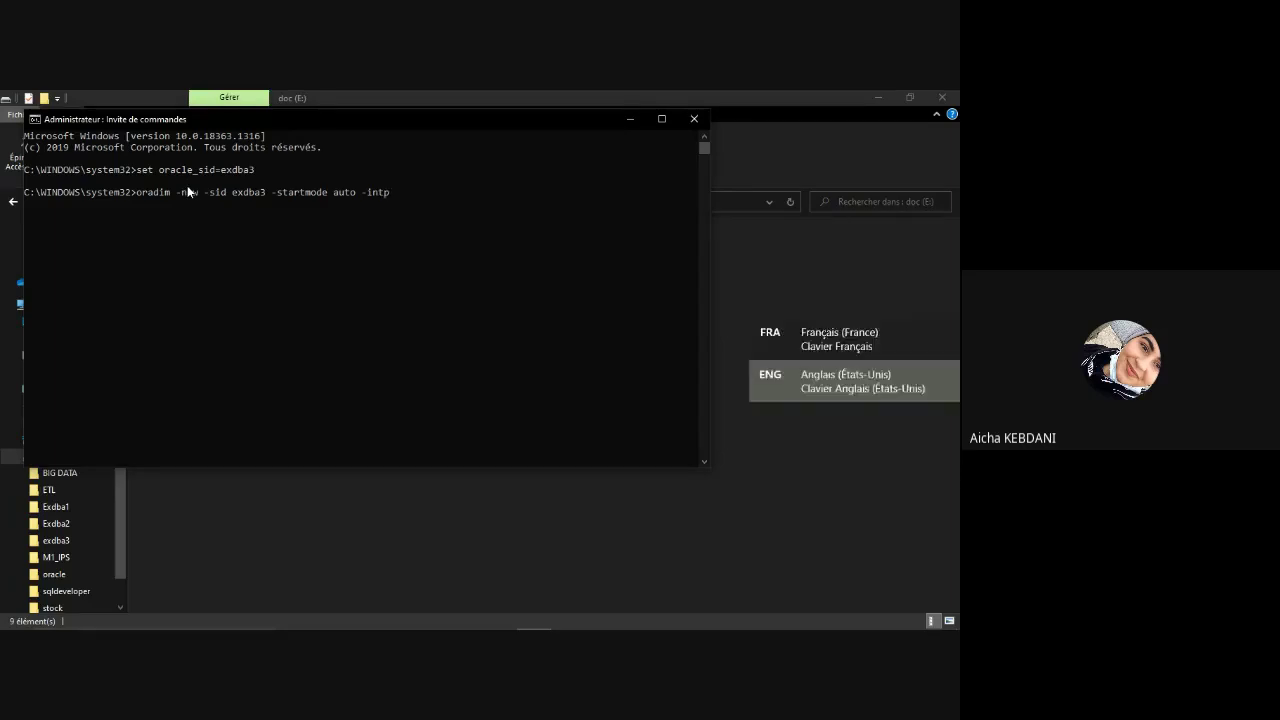
pyautogui.write('w')
pyautogui.press('super+space')
pyautogui.write('d')
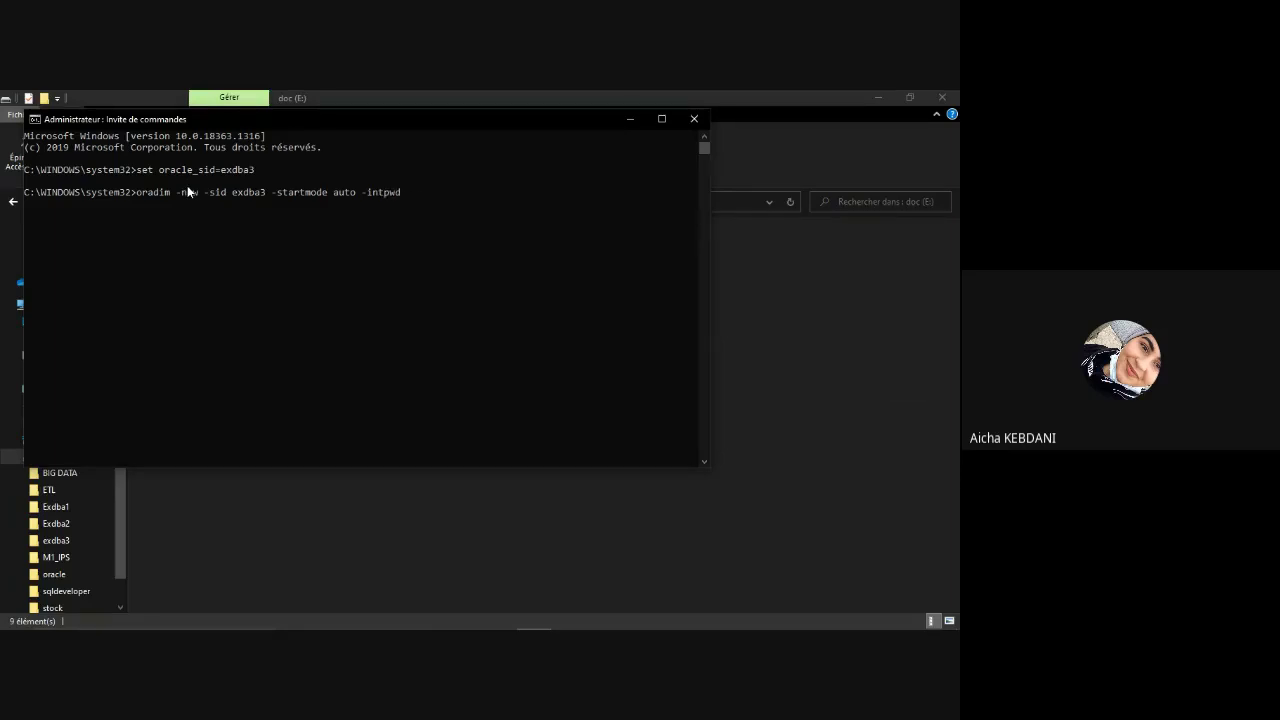
pyautogui.write(' exdba3')
pyautogui.press('Return')
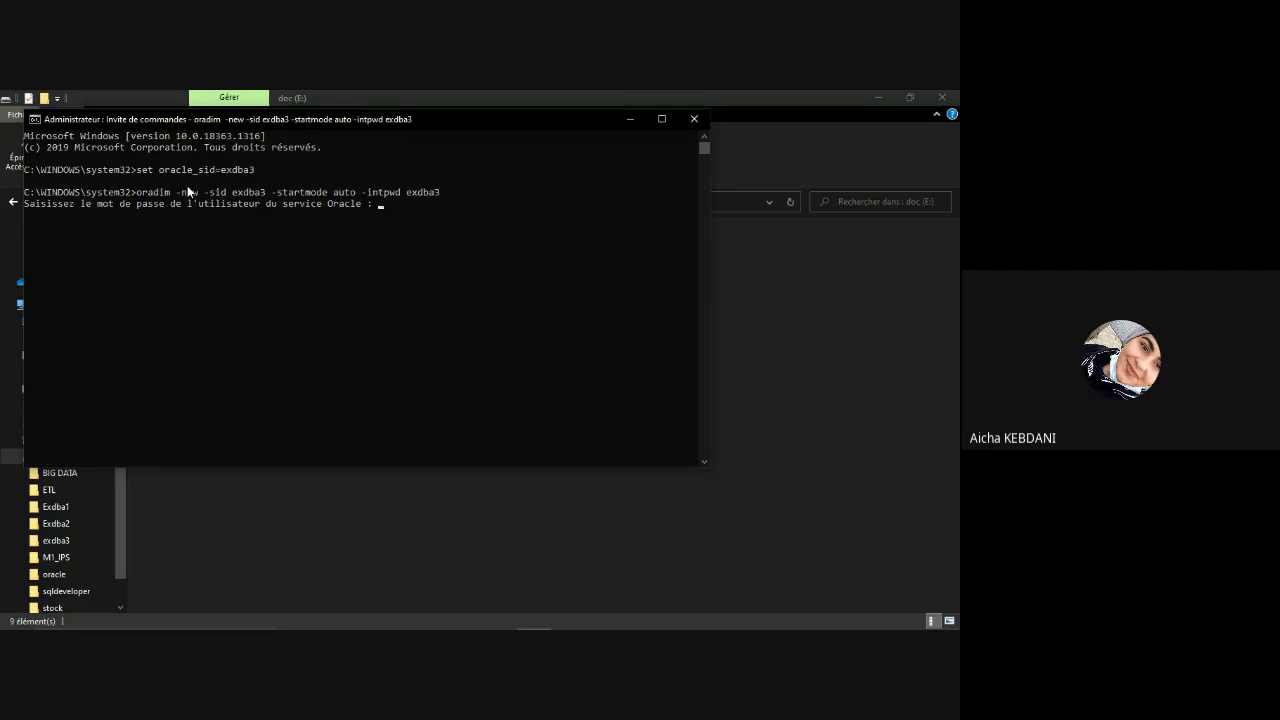
# Step: Answer the service-password prompt, rerun the same oradim command and answer it again
pyautogui.press('Return')
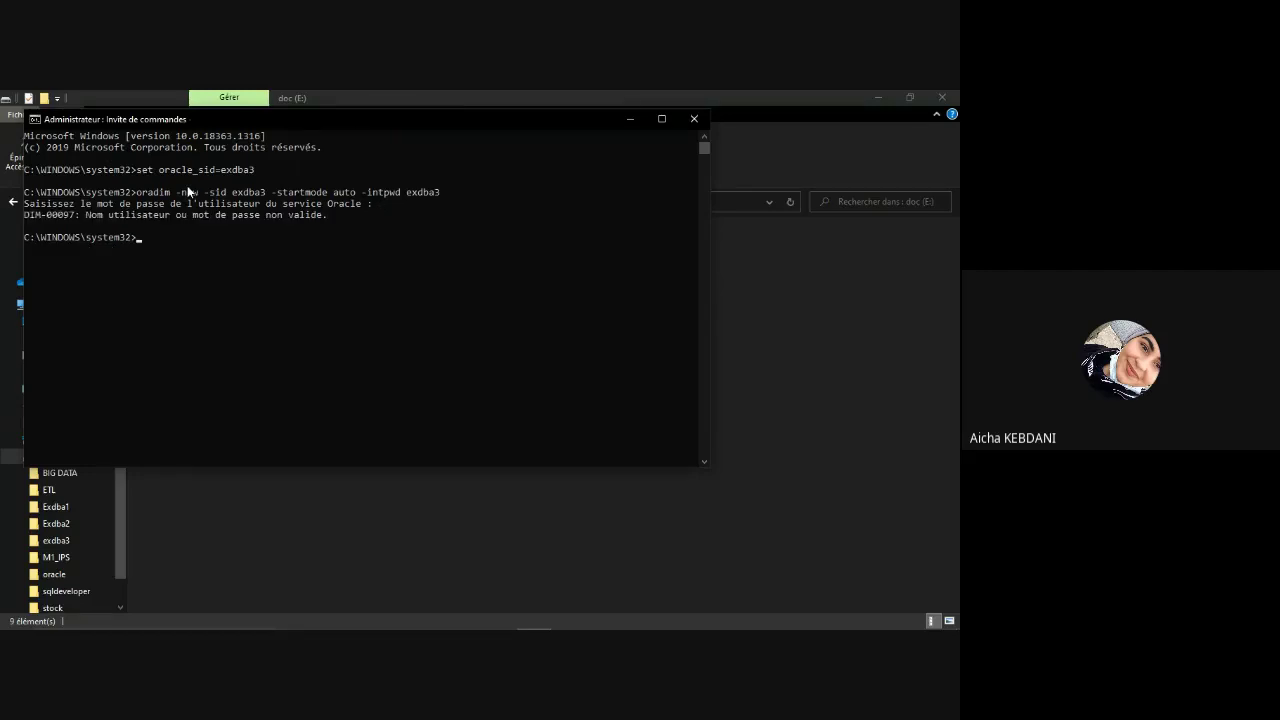
pyautogui.press('Up')
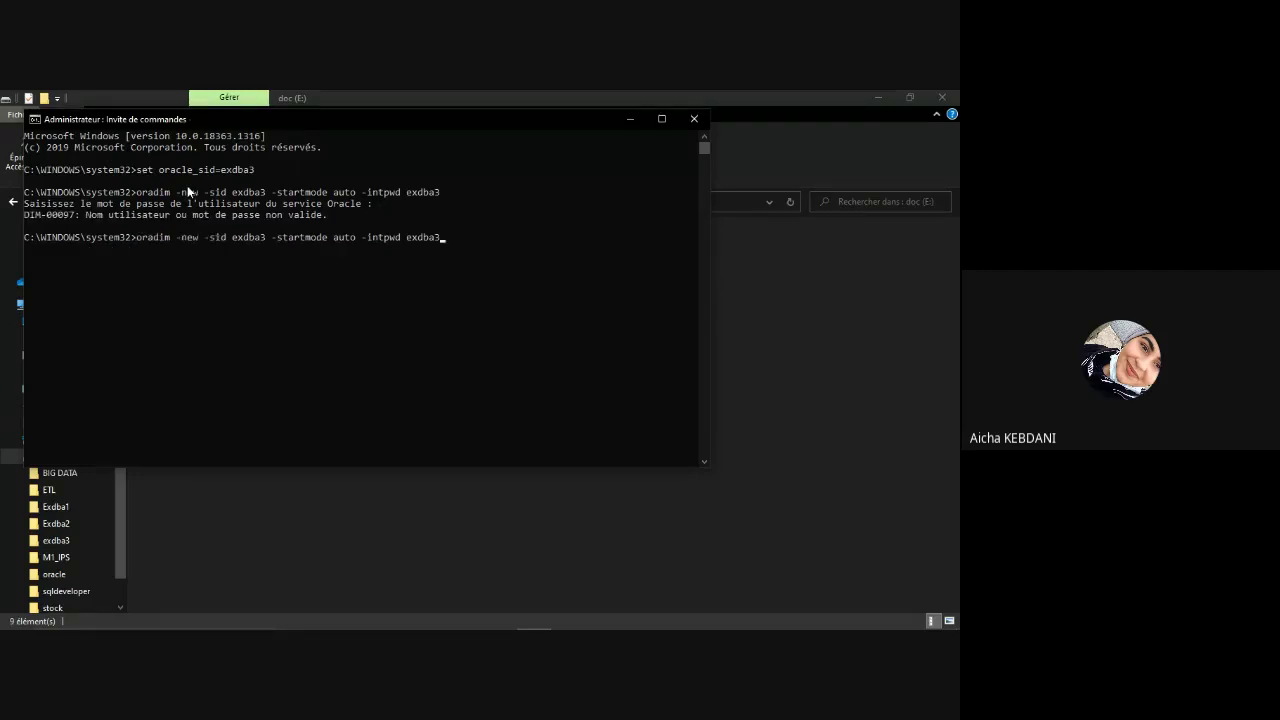
pyautogui.press('Return')
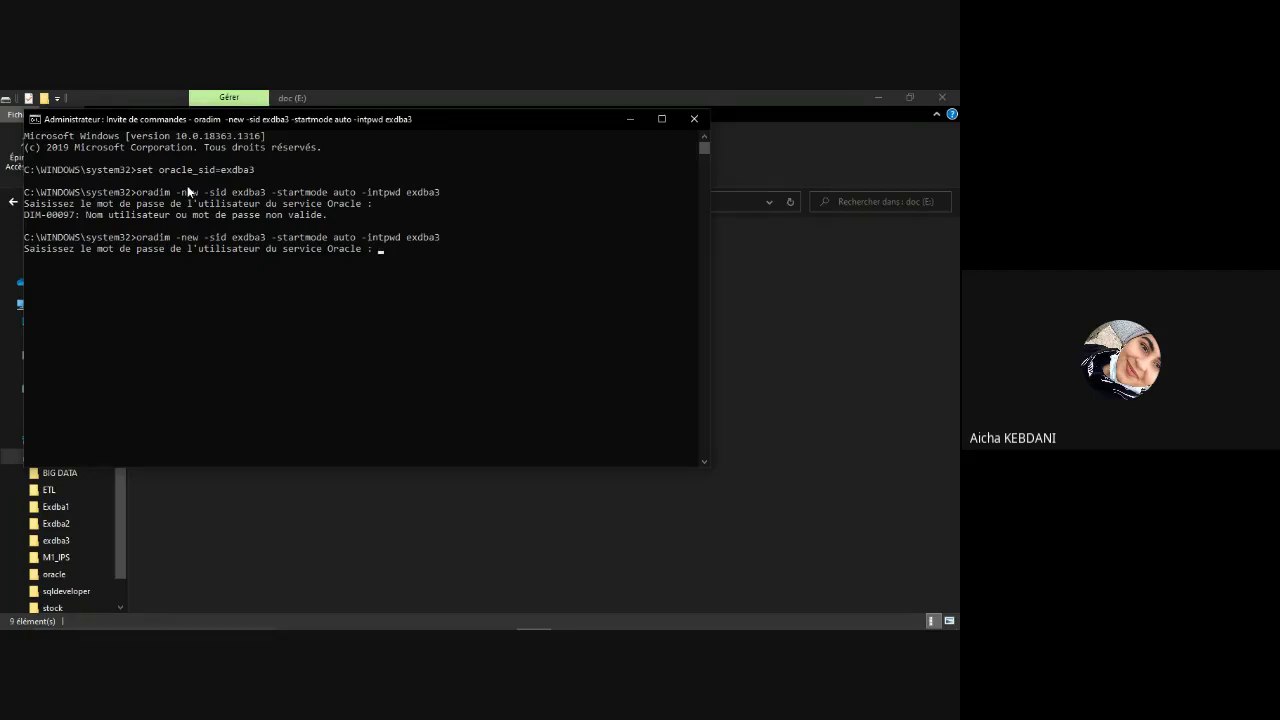
pyautogui.press('Return')
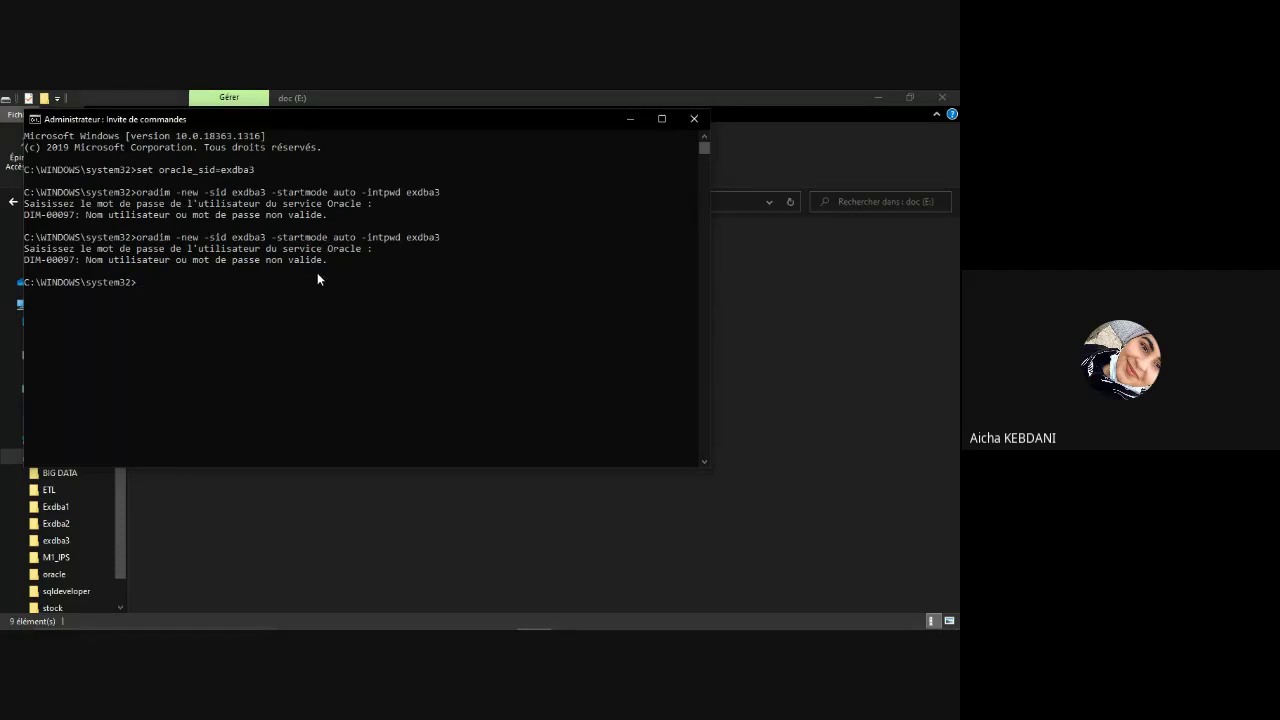
# Step: Close the Command Prompt and launch a new one as administrator
pyautogui.click(704, 122)
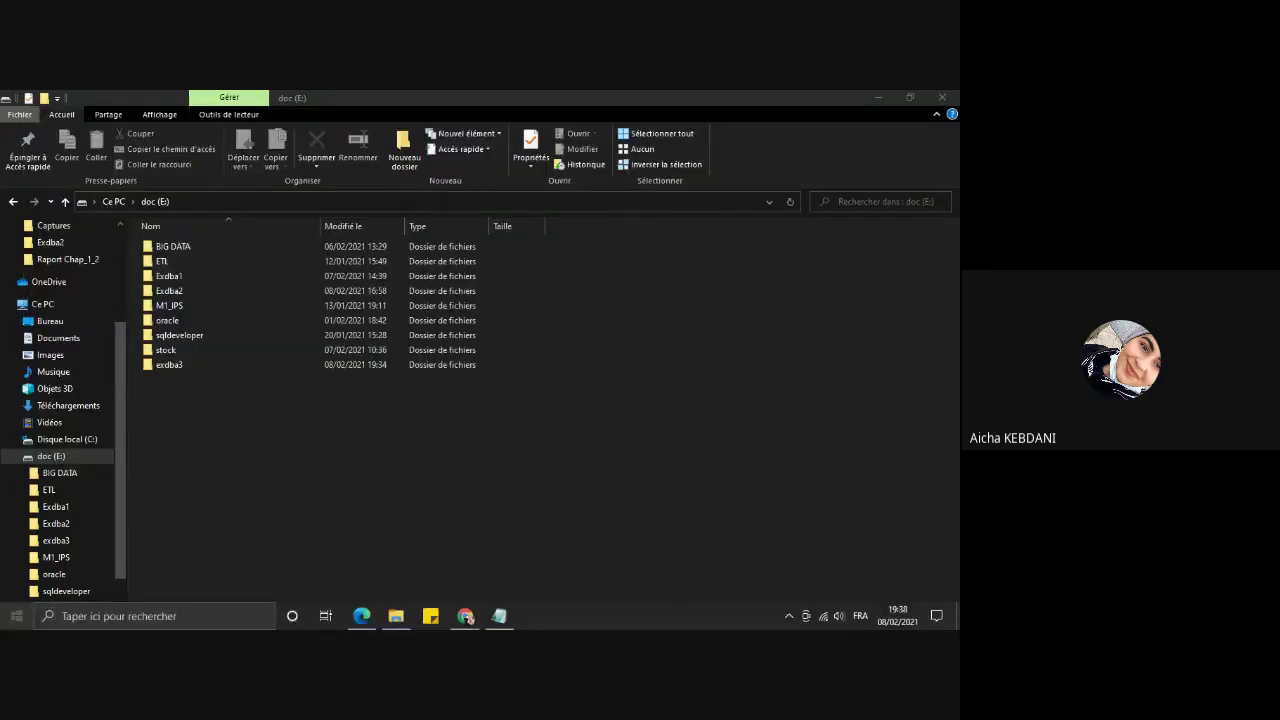
pyautogui.press('super')
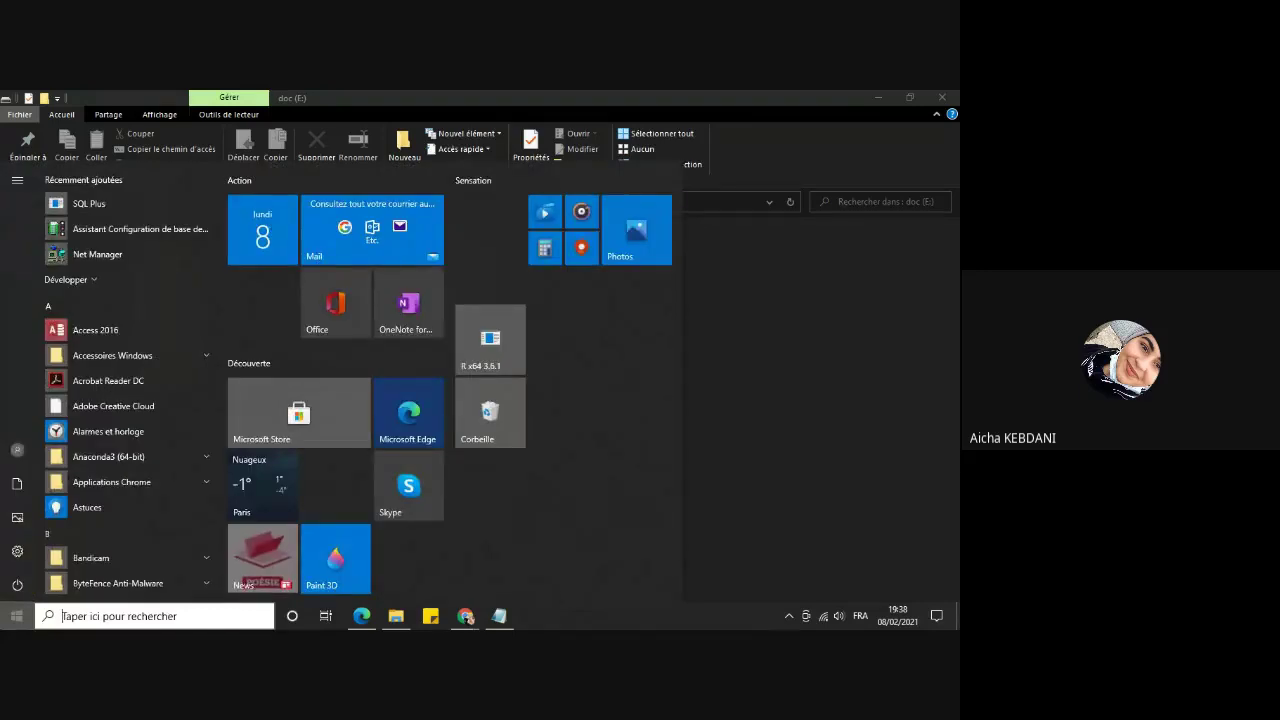
pyautogui.write('dmd')
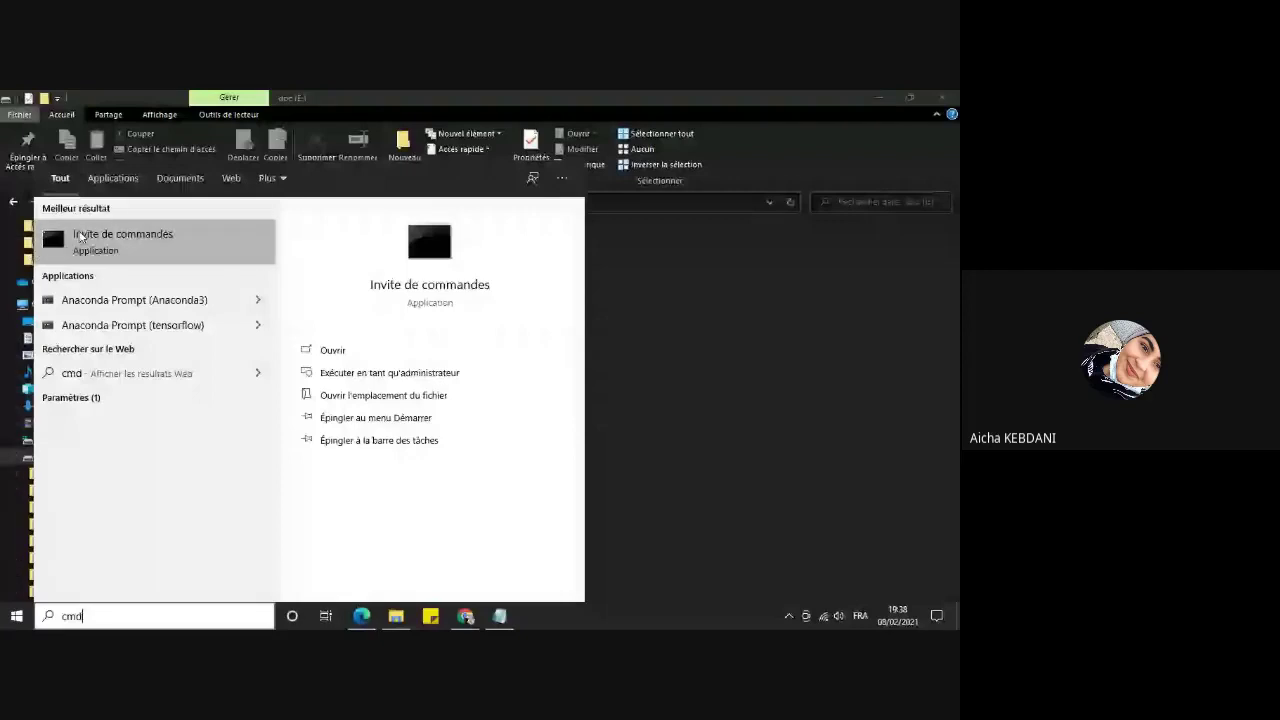
pyautogui.rightClick(80, 236)
pyautogui.click(115, 242)
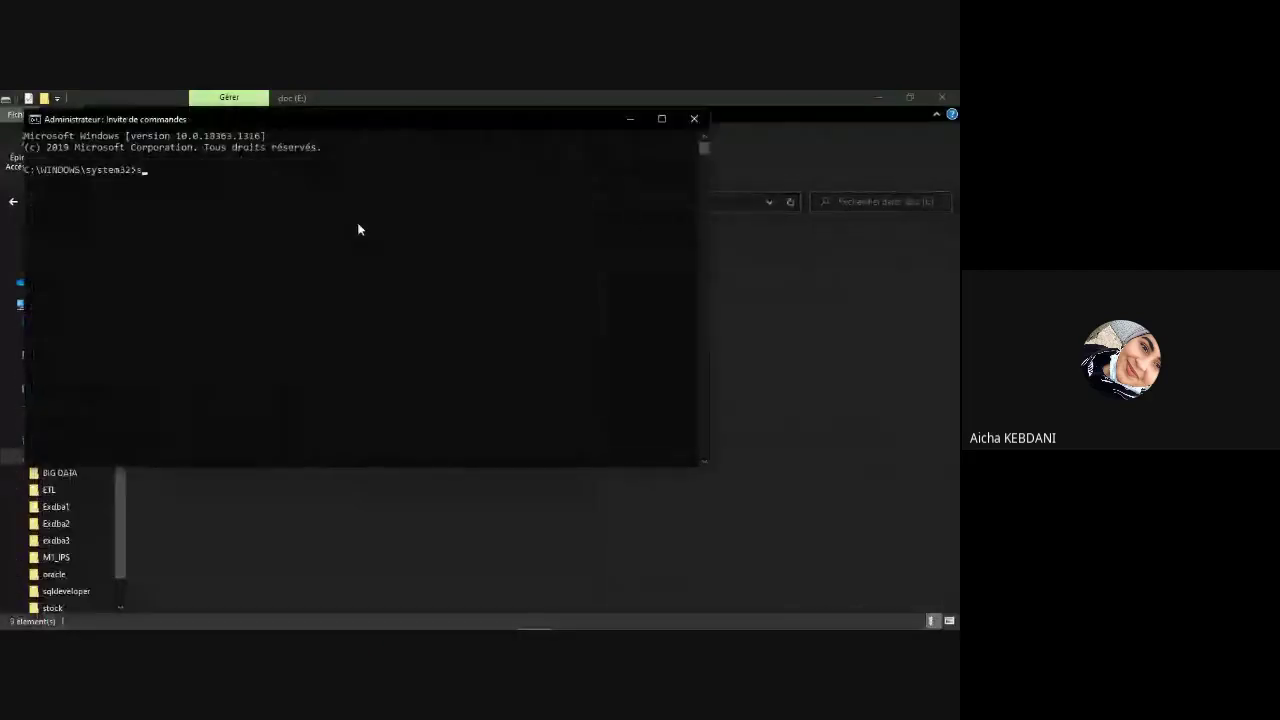
# Step: Set ORACLE_SID to exdba3, fixing the missing equals sign
pyautogui.write('set ')
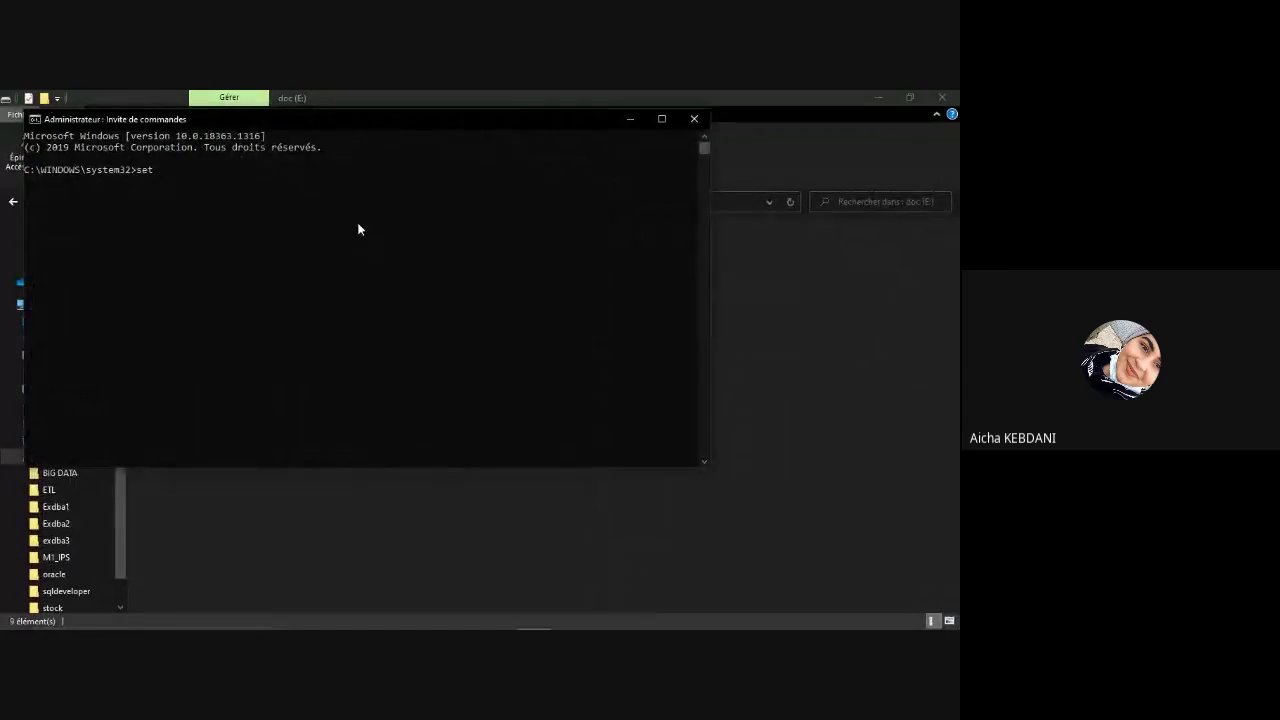
pyautogui.write('oracl')
pyautogui.write('e')
pyautogui.write('_sid')
pyautogui.write(' o')
pyautogui.write(' exdba')
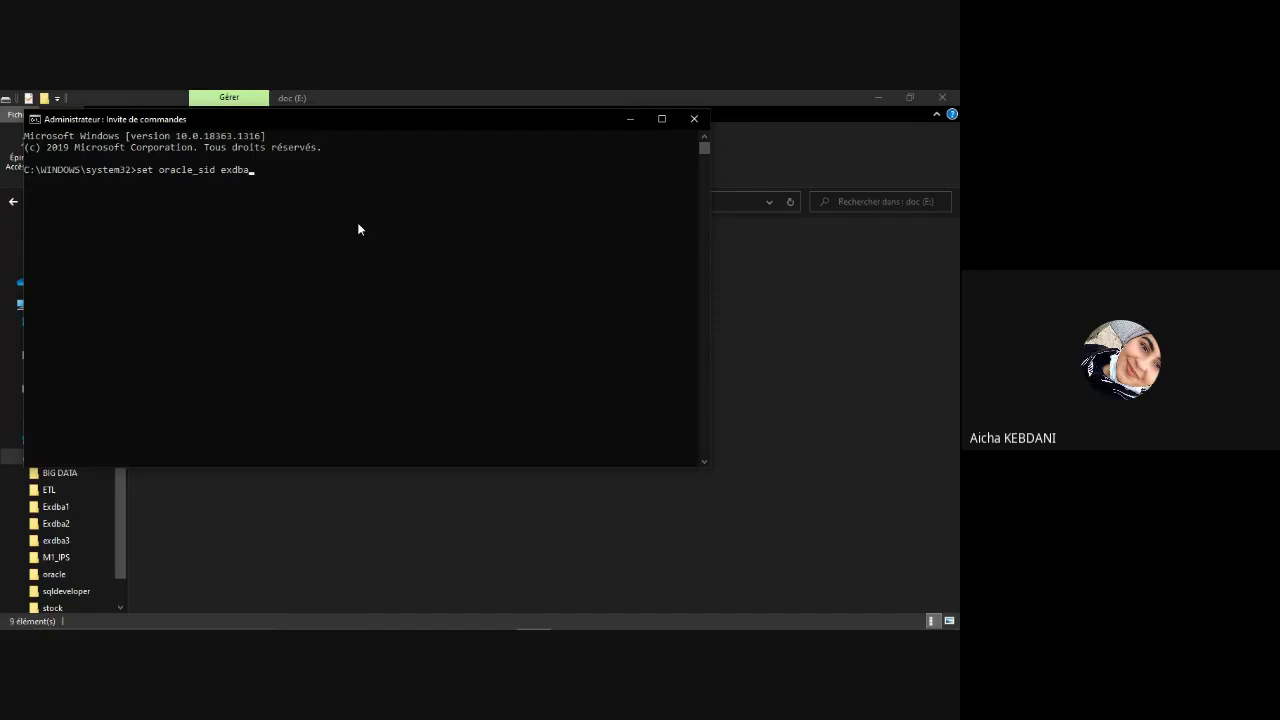
pyautogui.write('3')
pyautogui.press('Return')
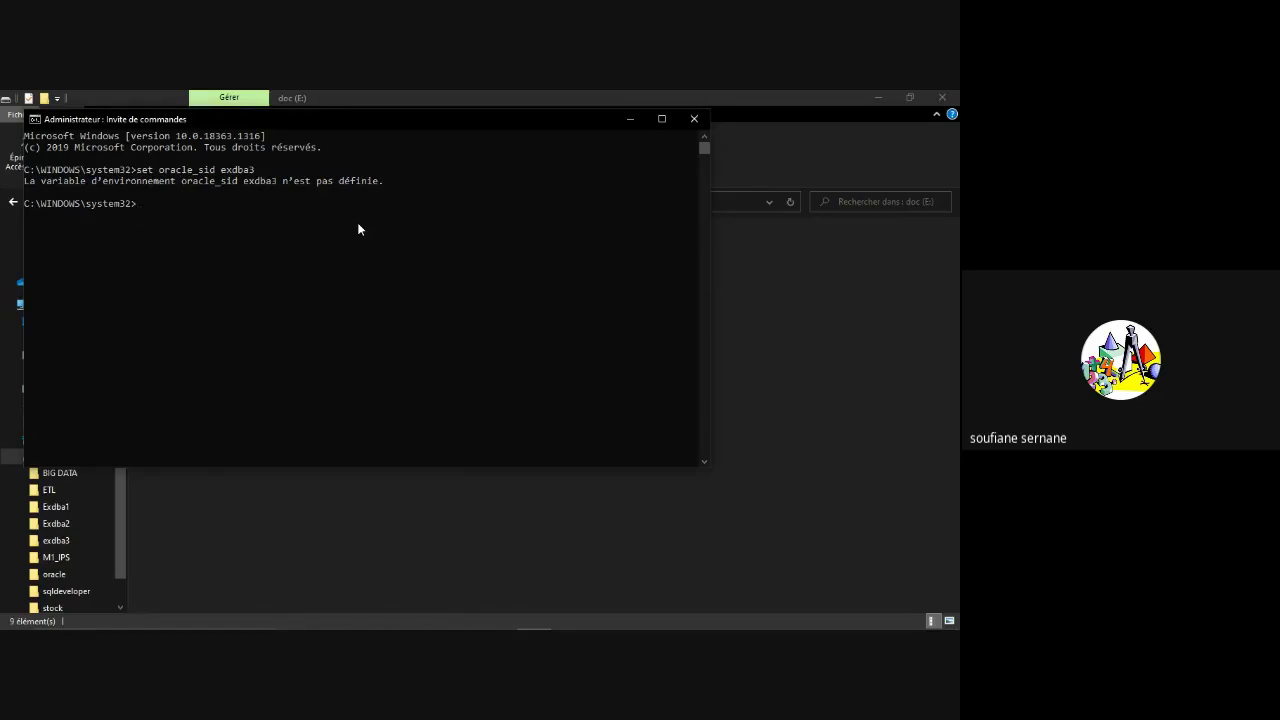
pyautogui.press('Up')
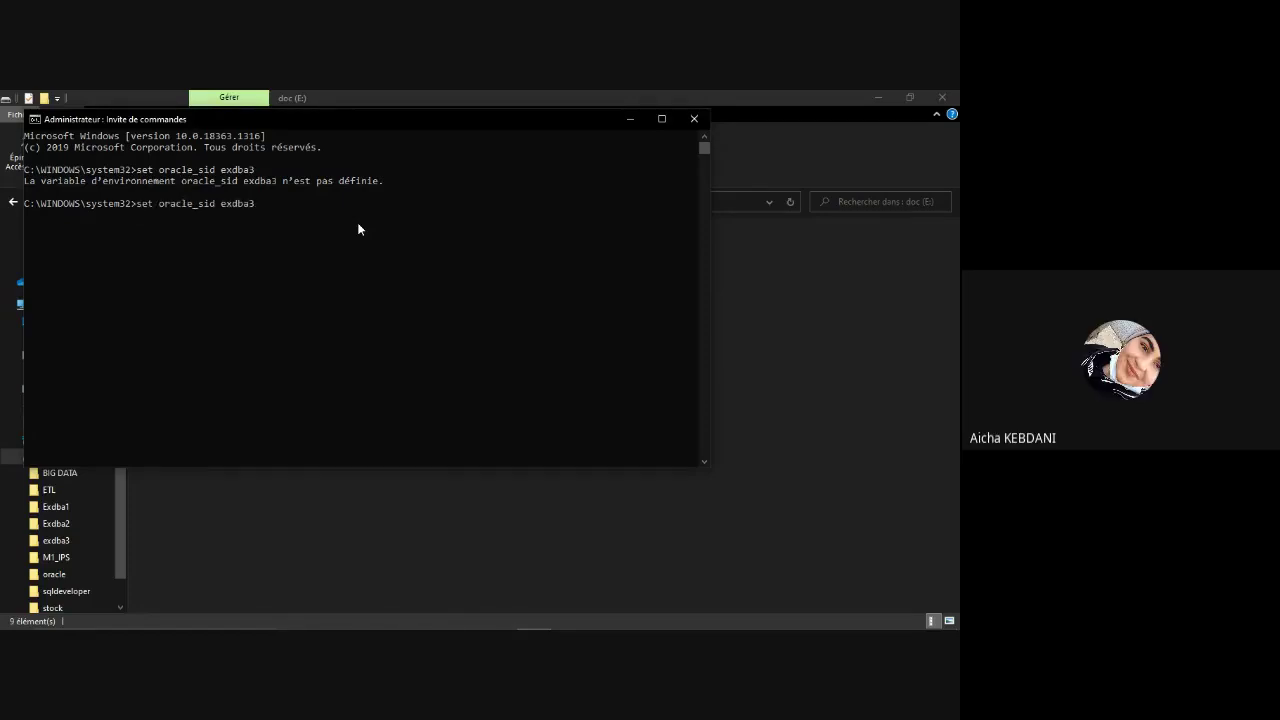
pyautogui.press('Left')
pyautogui.press('Left')
pyautogui.press('Left')
pyautogui.press('Left')
pyautogui.press('Left')
pyautogui.press('BackSpace')
pyautogui.write('=')
pyautogui.press('Return')
# Step: Run oradim -new -sid exdba3 -startmode auto with an internal password
pyautogui.write('oradim -new')
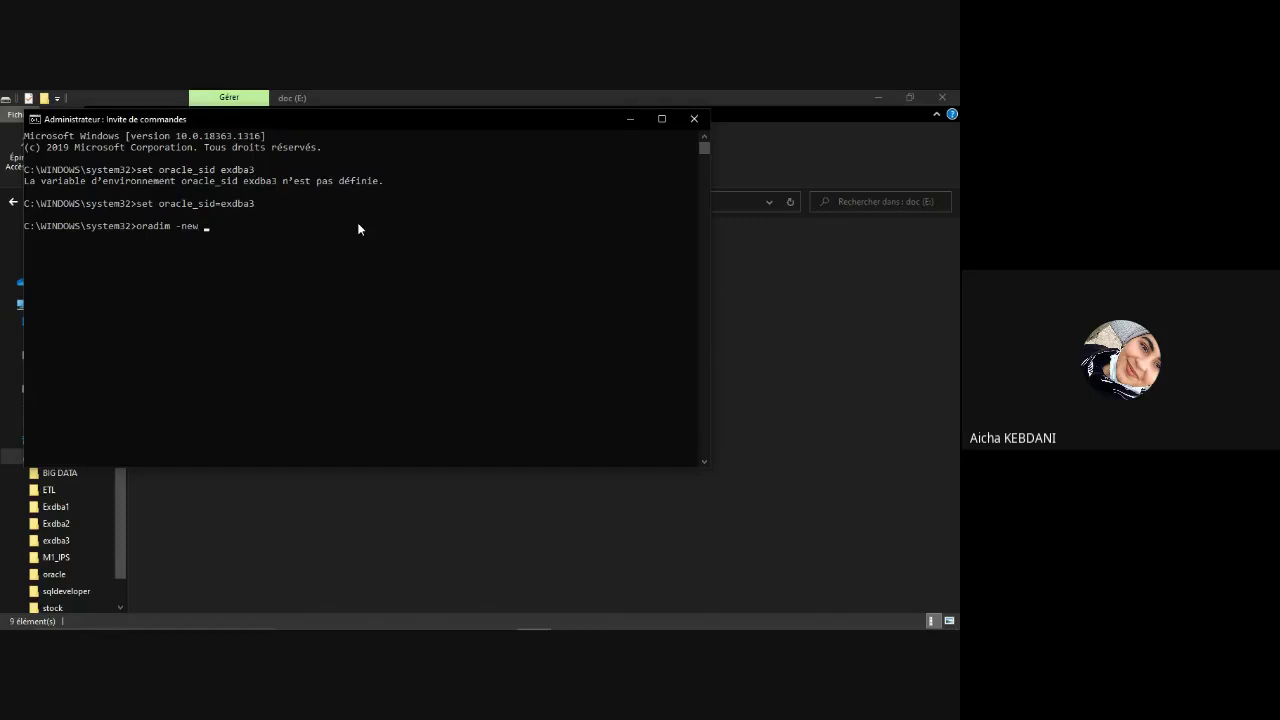
pyautogui.write(' -sid exdba3 -startmode auto -int')
pyautogui.write('pwd exdba3')
pyautogui.press('Return')
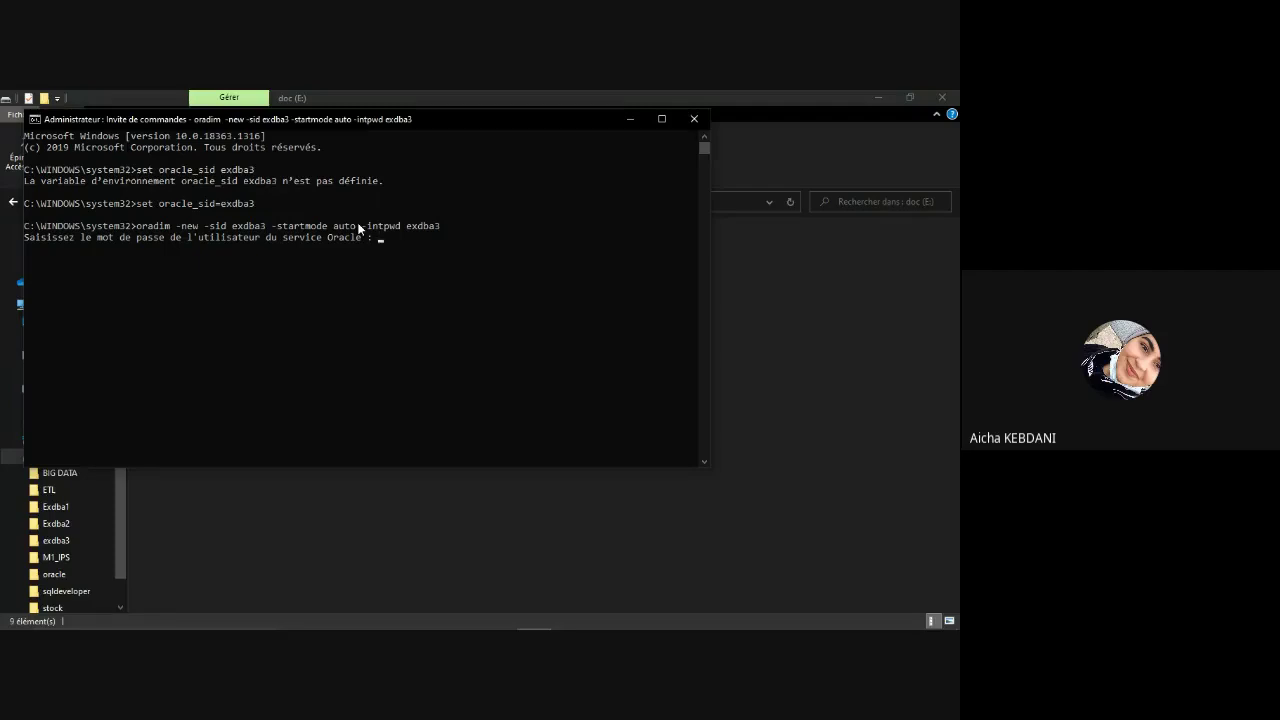
# Step: Submit the service-user password prompt so oradim creates instance exdba3, despite the OPW-00029 warning
pyautogui.press('Return')
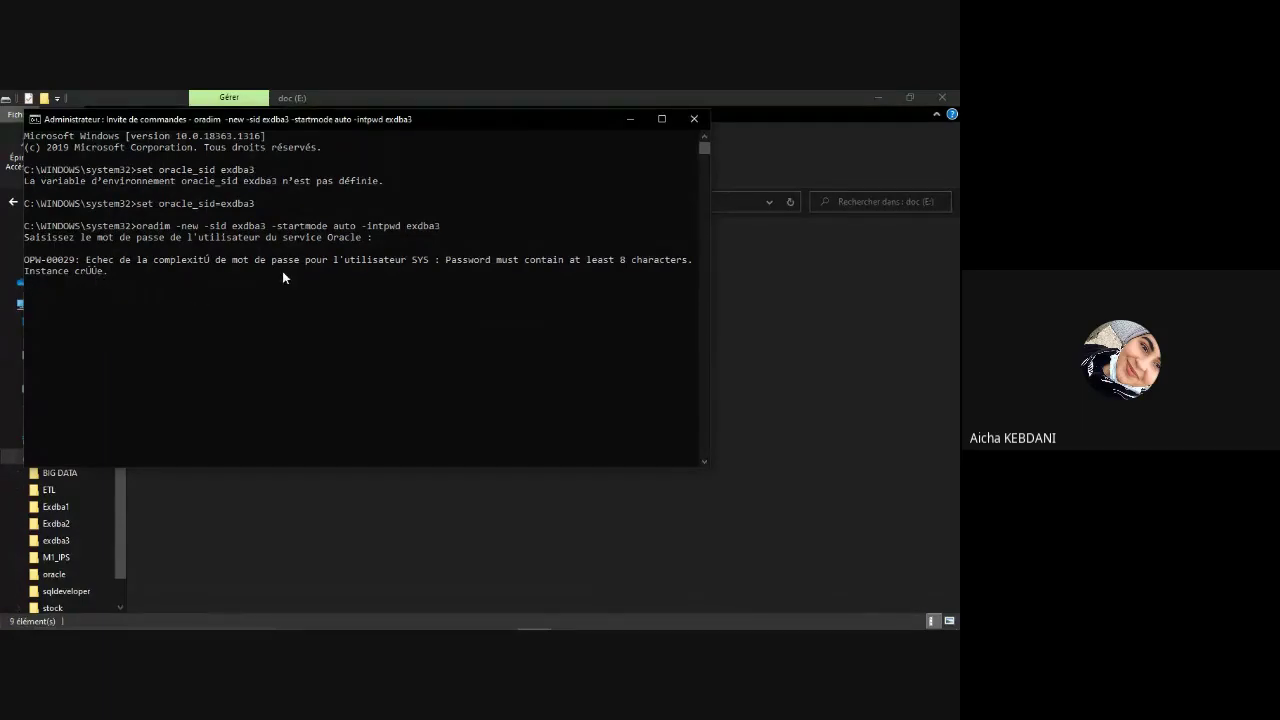
pyautogui.press('Return')
pyautogui.press('Return')
pyautogui.press('Return')
pyautogui.press('Return')
pyautogui.press('Return')
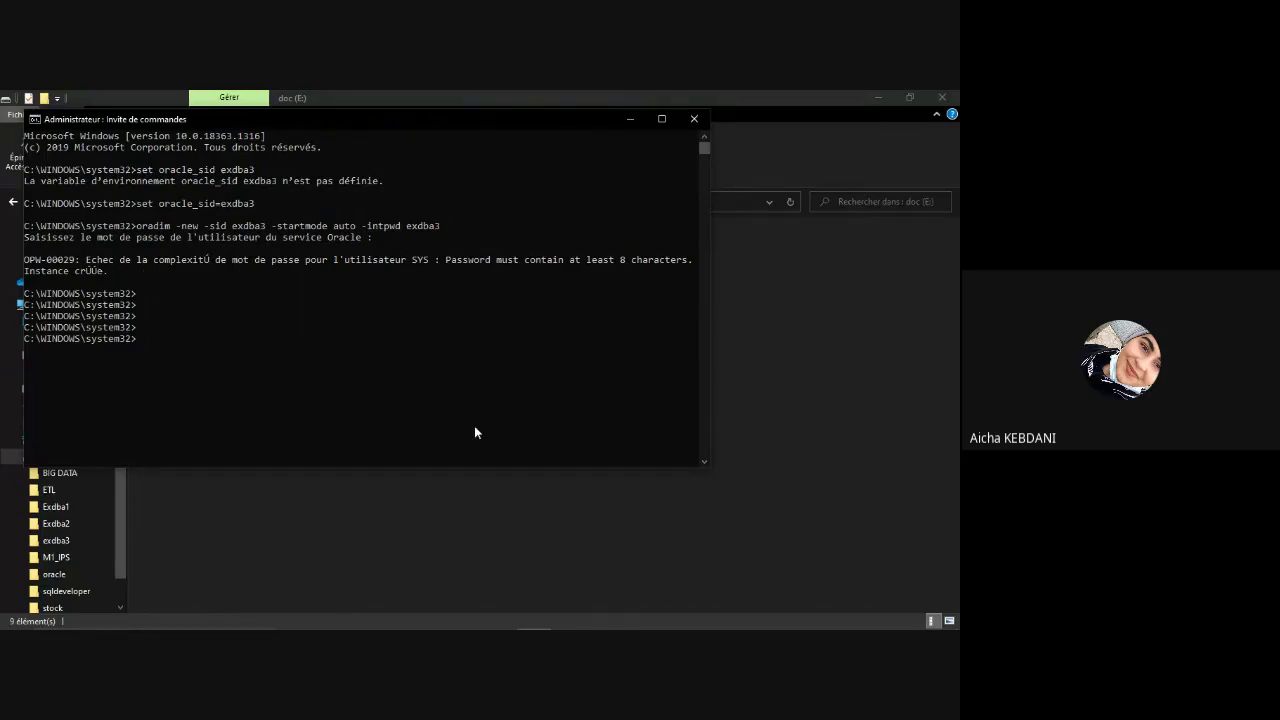
pyautogui.moveTo(170, 627)
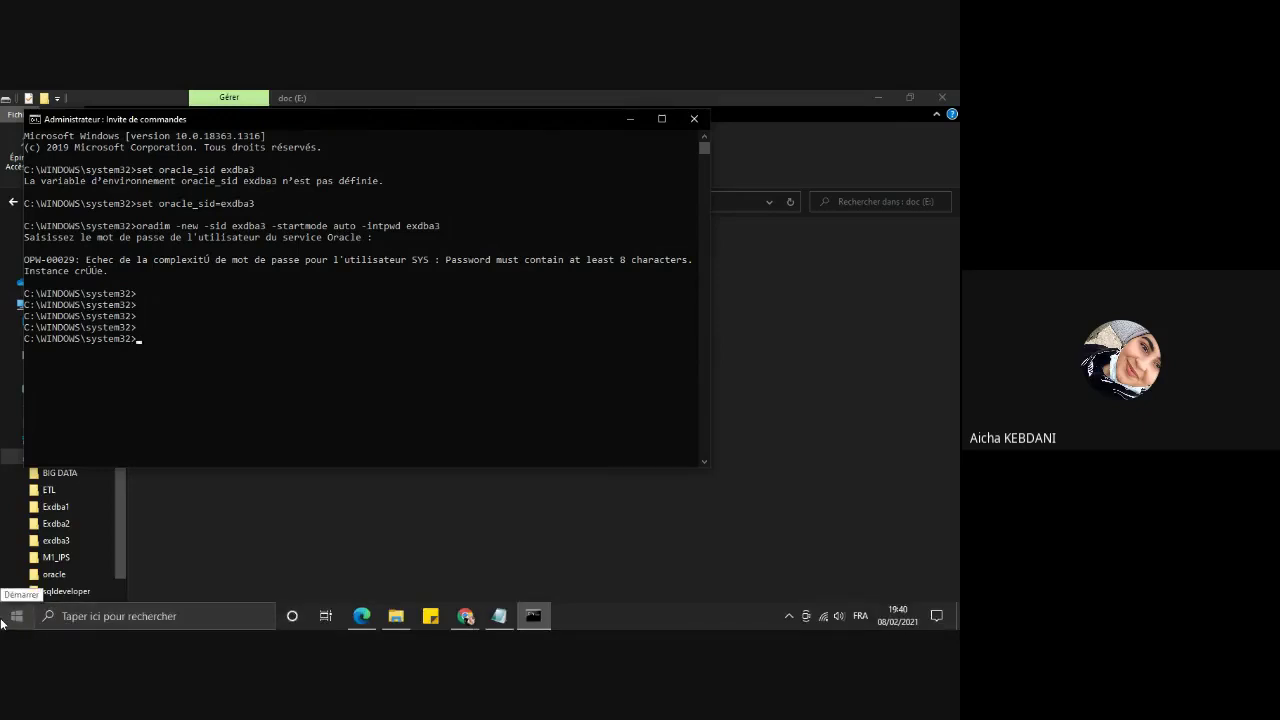
pyautogui.click(2, 620)
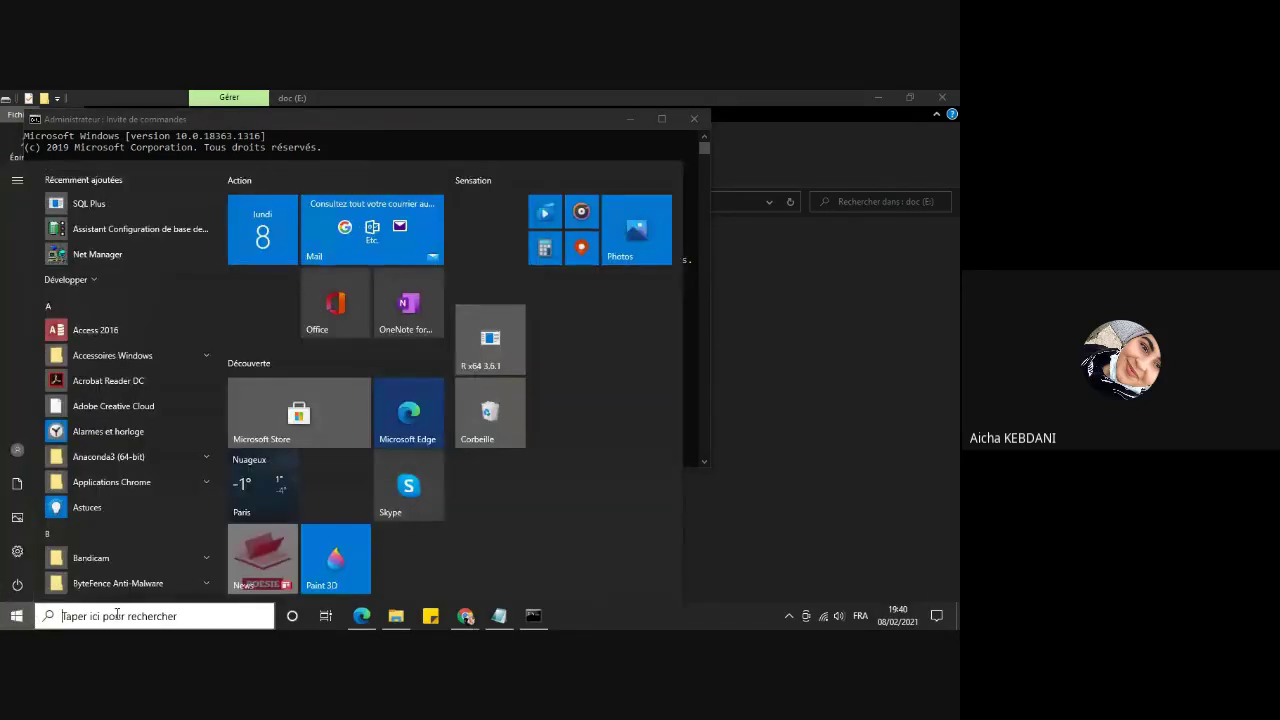
pyautogui.write('ser')
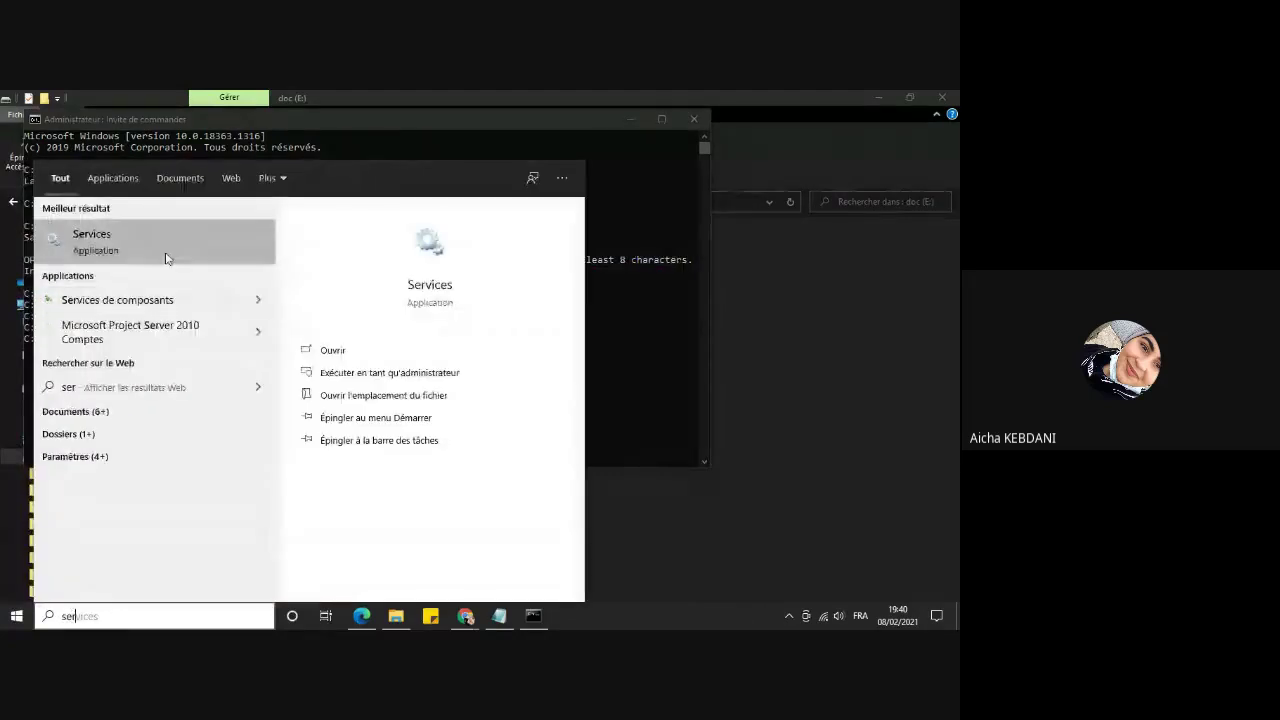
pyautogui.click(166, 252)
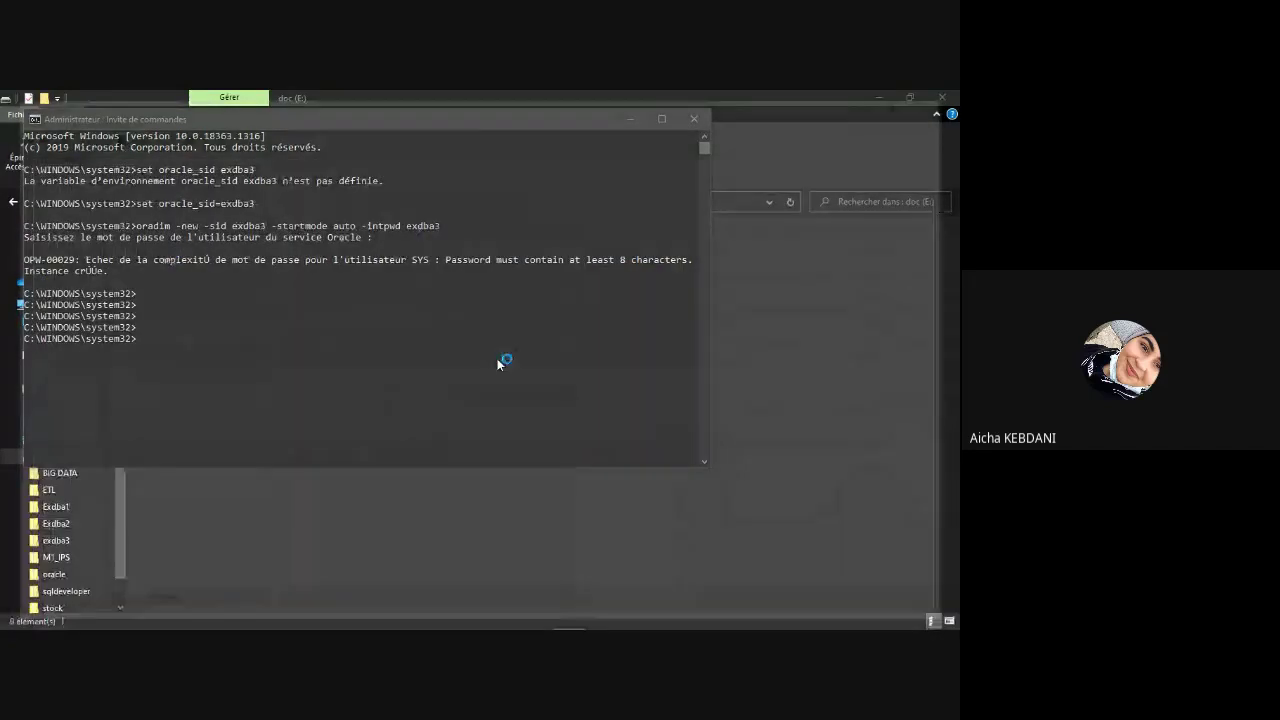
pyautogui.press('o')
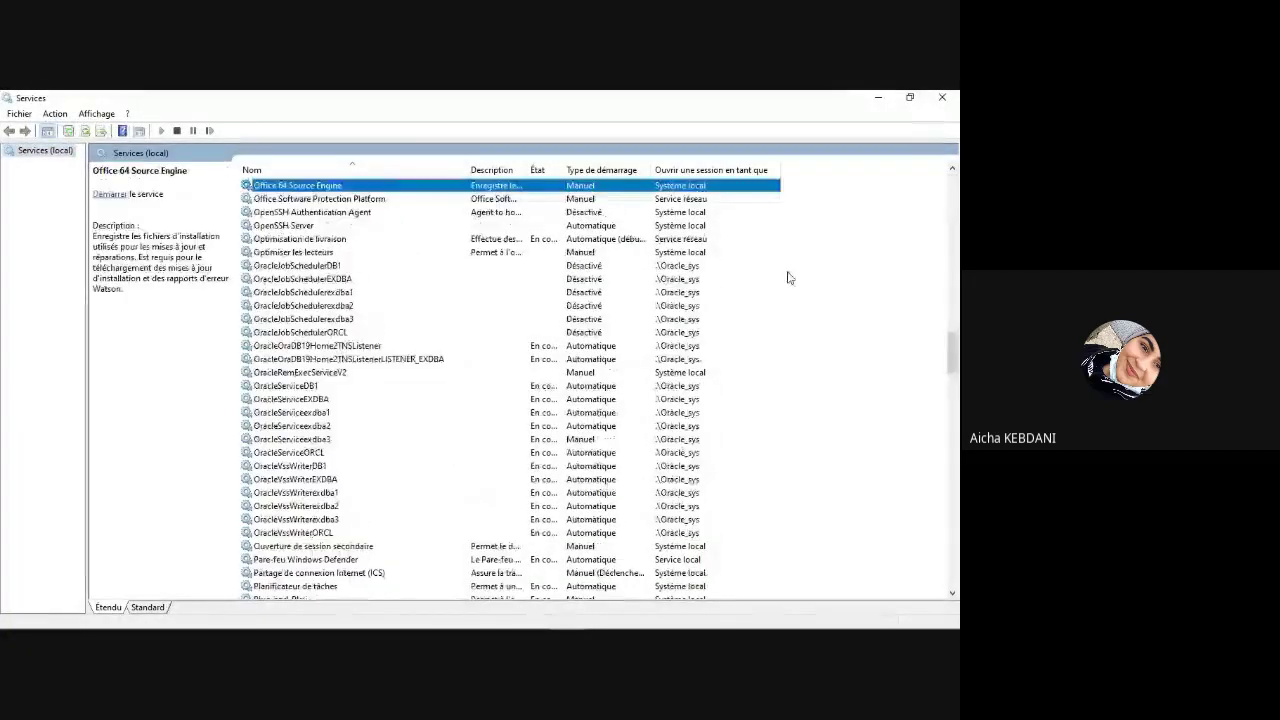
pyautogui.click(303, 442)
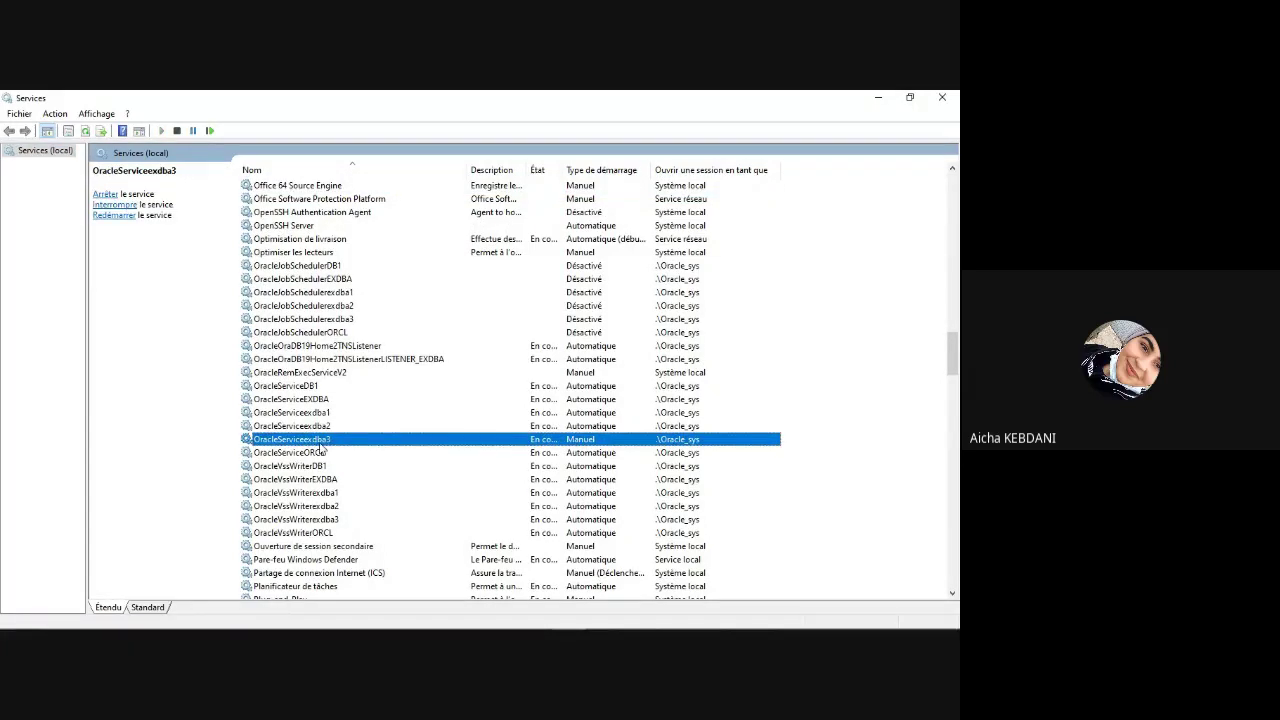
pyautogui.click(879, 100)
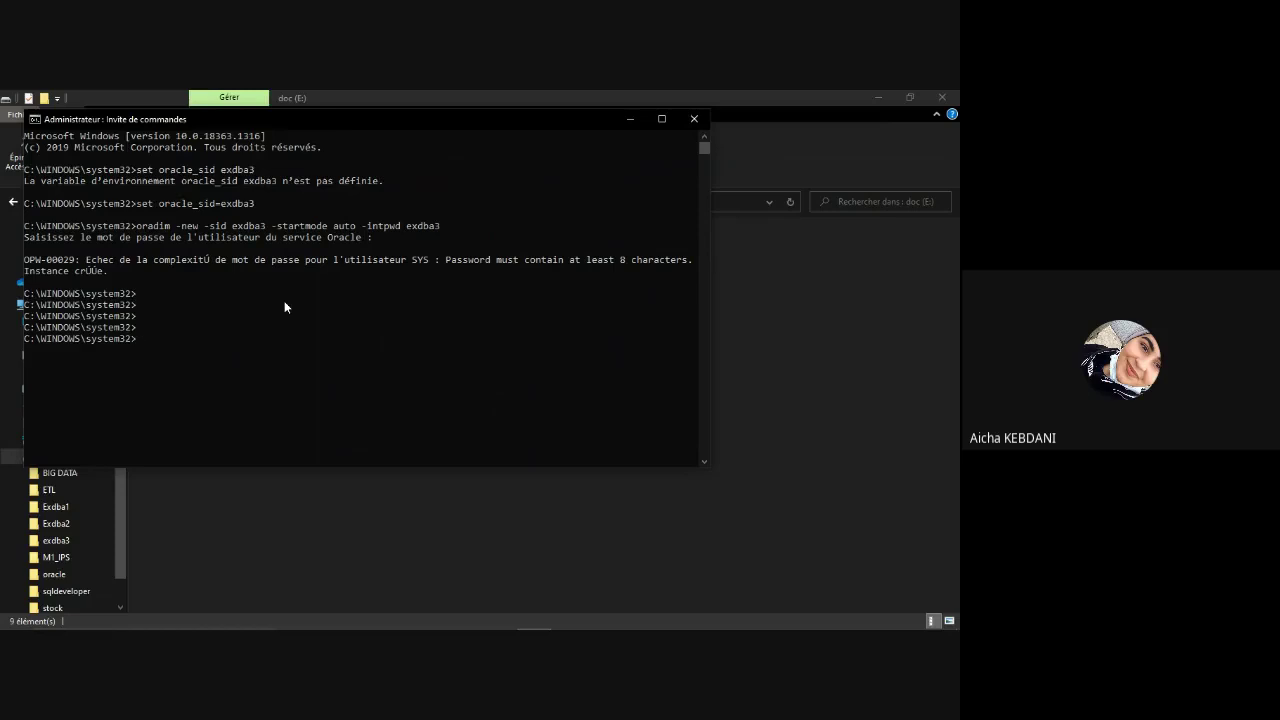
# Step: Start sqlplus /nolog and connect / as sysdba to the idle exdba3 instance
pyautogui.write('sqlplus /nolog')
pyautogui.press('Return')
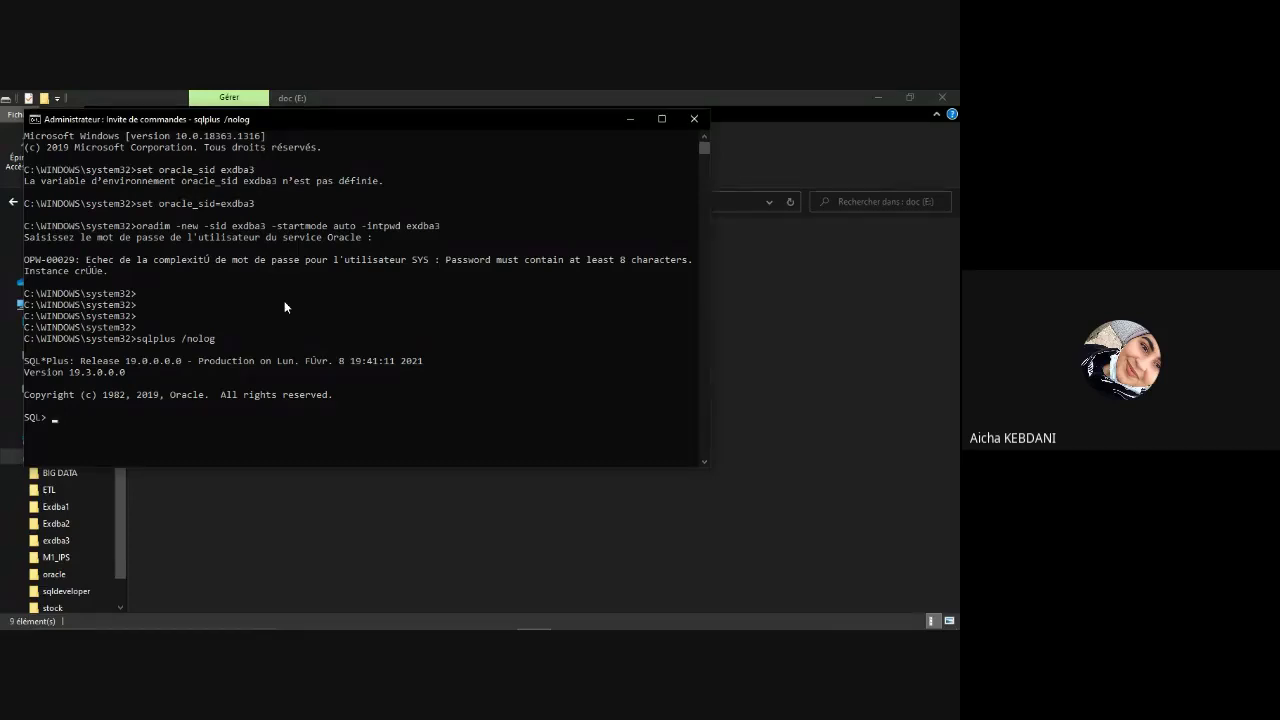
pyautogui.write('connect /as sysdba')
pyautogui.press('Return')
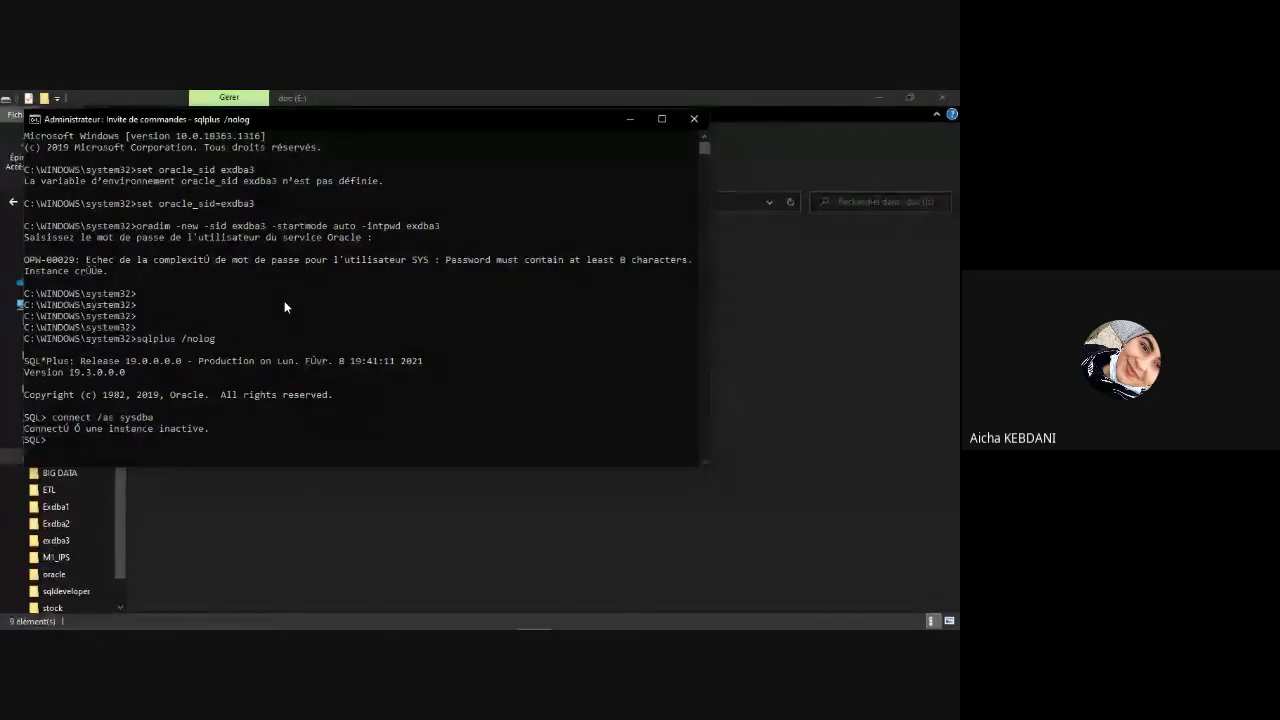
# Step: Open exdba2.txt from the Exdba2 folder in a maximized Notepad and select all its text
pyautogui.click(591, 506)
pyautogui.doubleClick(190, 291)
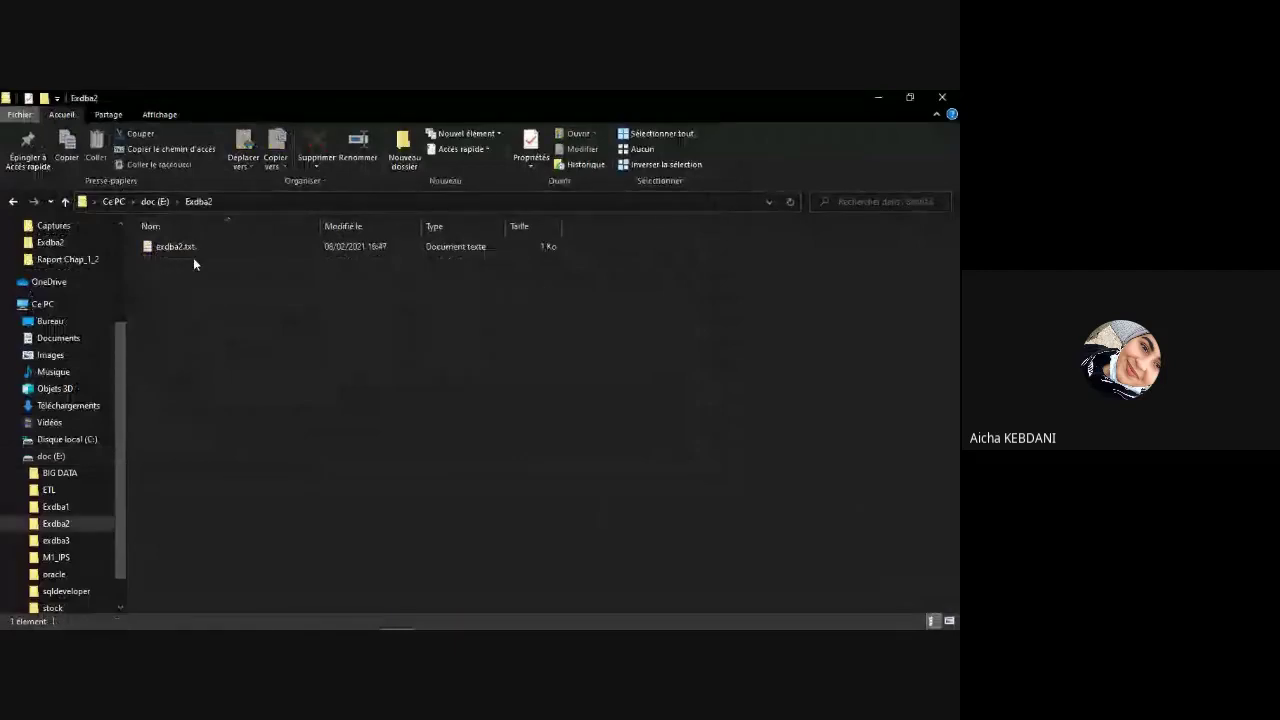
pyautogui.click(194, 250)
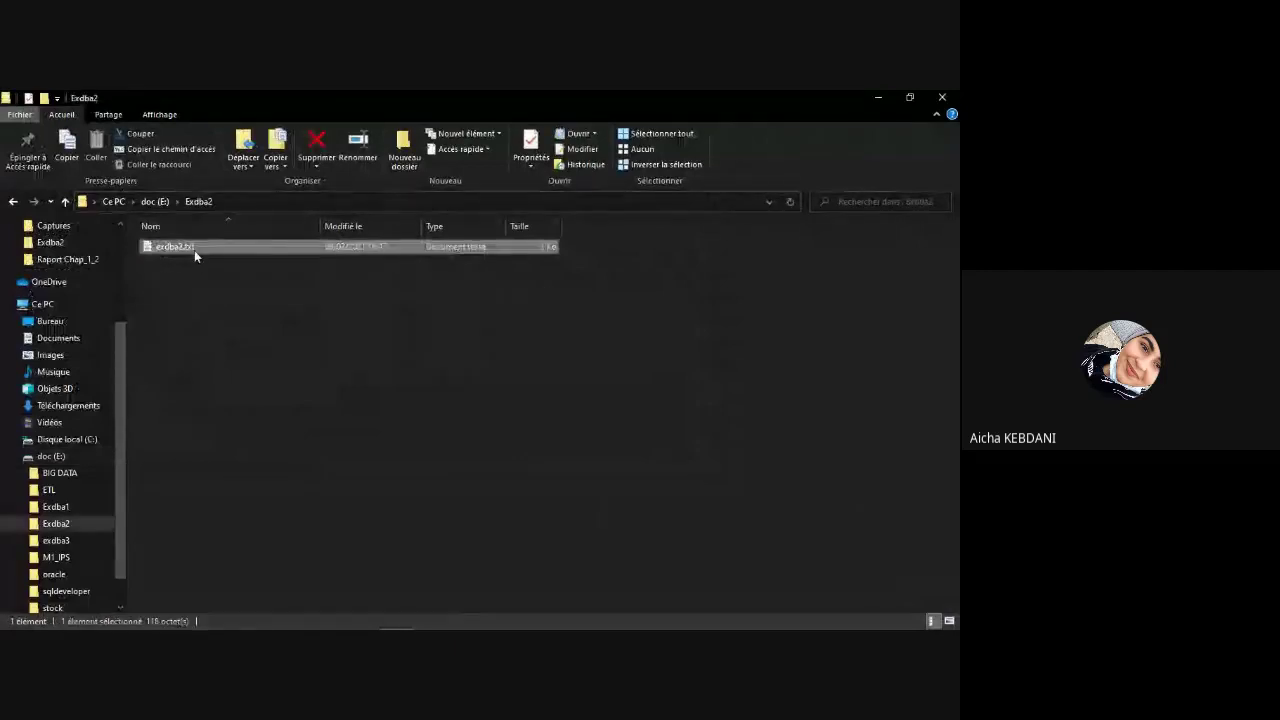
pyautogui.doubleClick(204, 250)
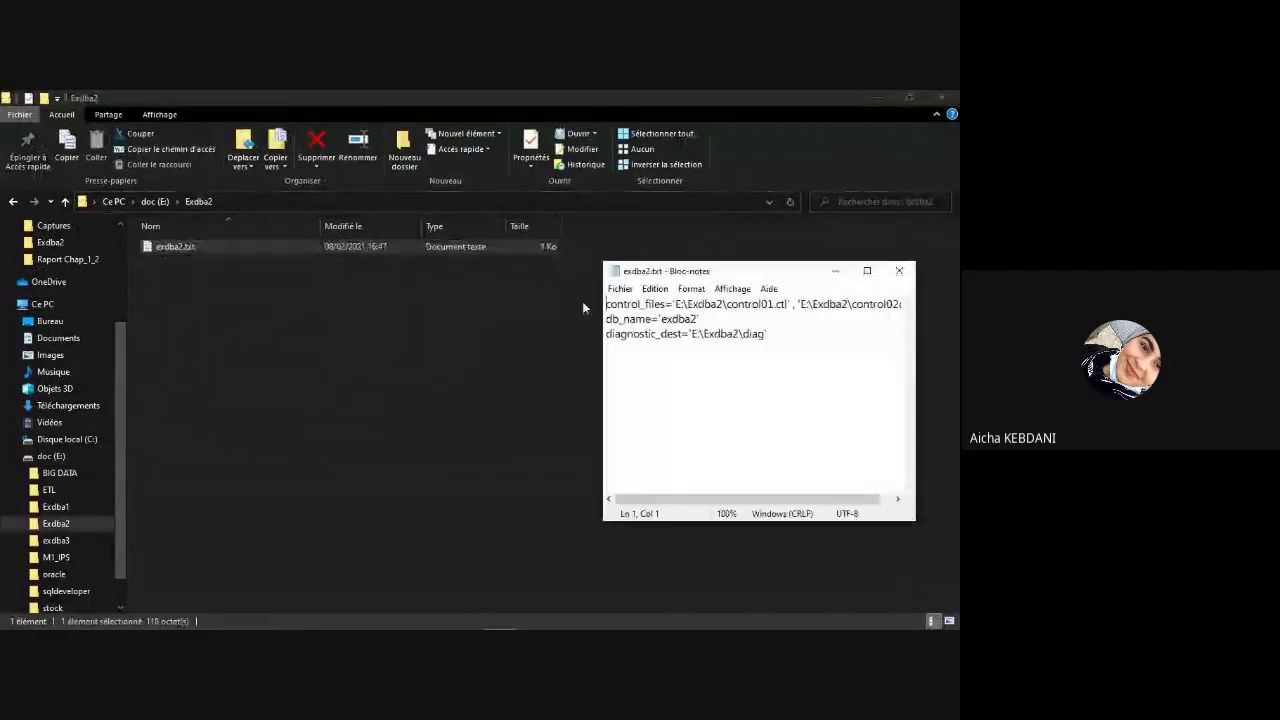
pyautogui.click(867, 270)
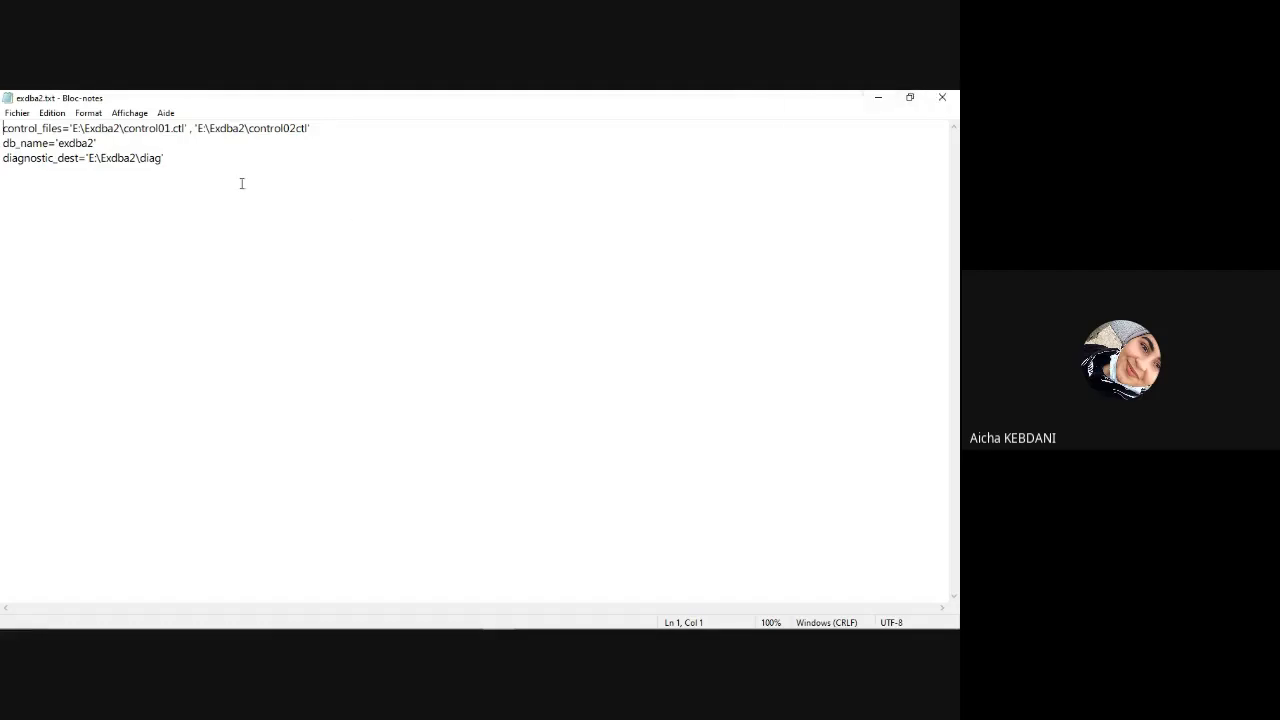
pyautogui.hotkey('ctrl', 'a')
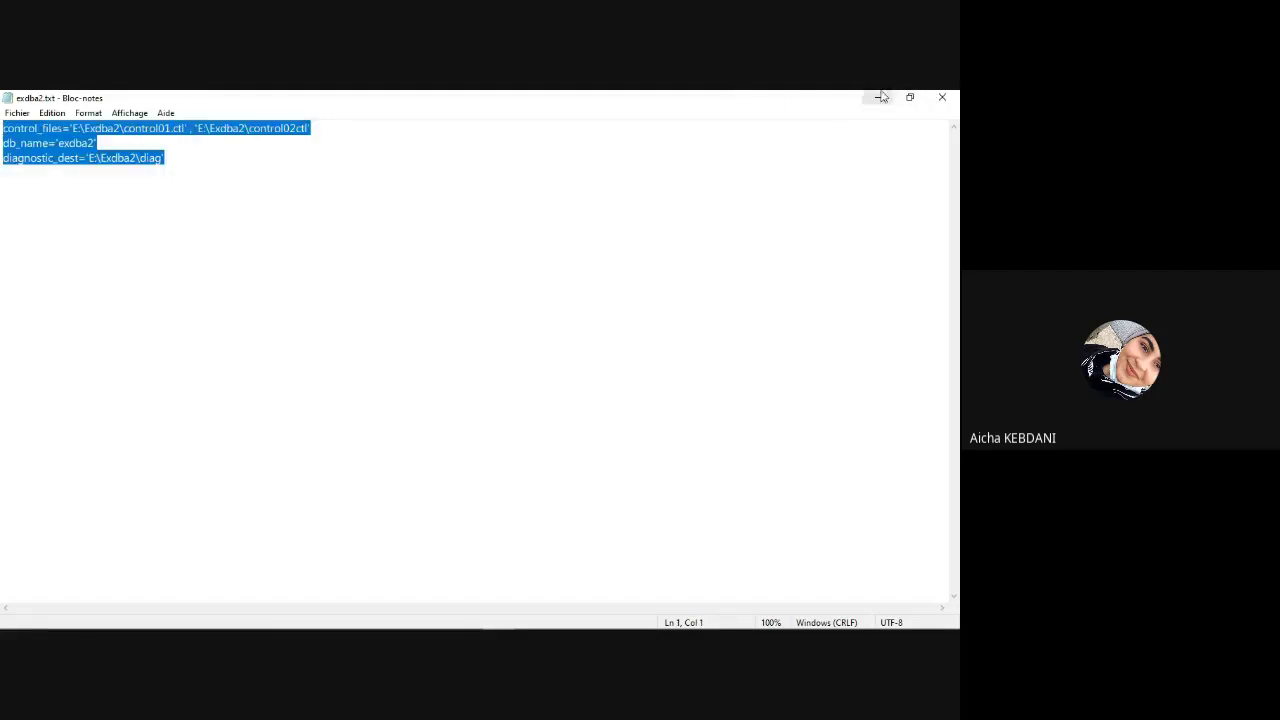
# Step: Close Notepad and copy exdba2.txt into the empty exdba3 folder on E:
pyautogui.click(942, 97)
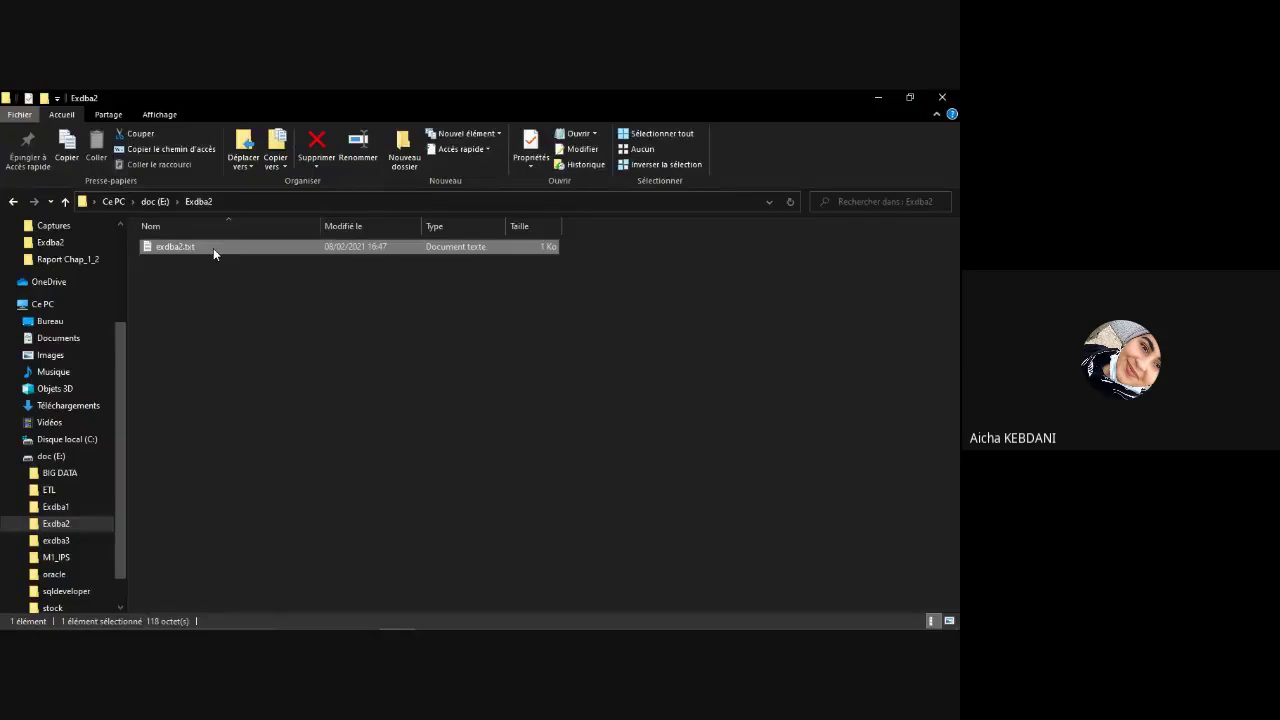
pyautogui.click(213, 248)
pyautogui.click(230, 244)
pyautogui.hotkey('ctrl', 'c')
pyautogui.click(155, 201)
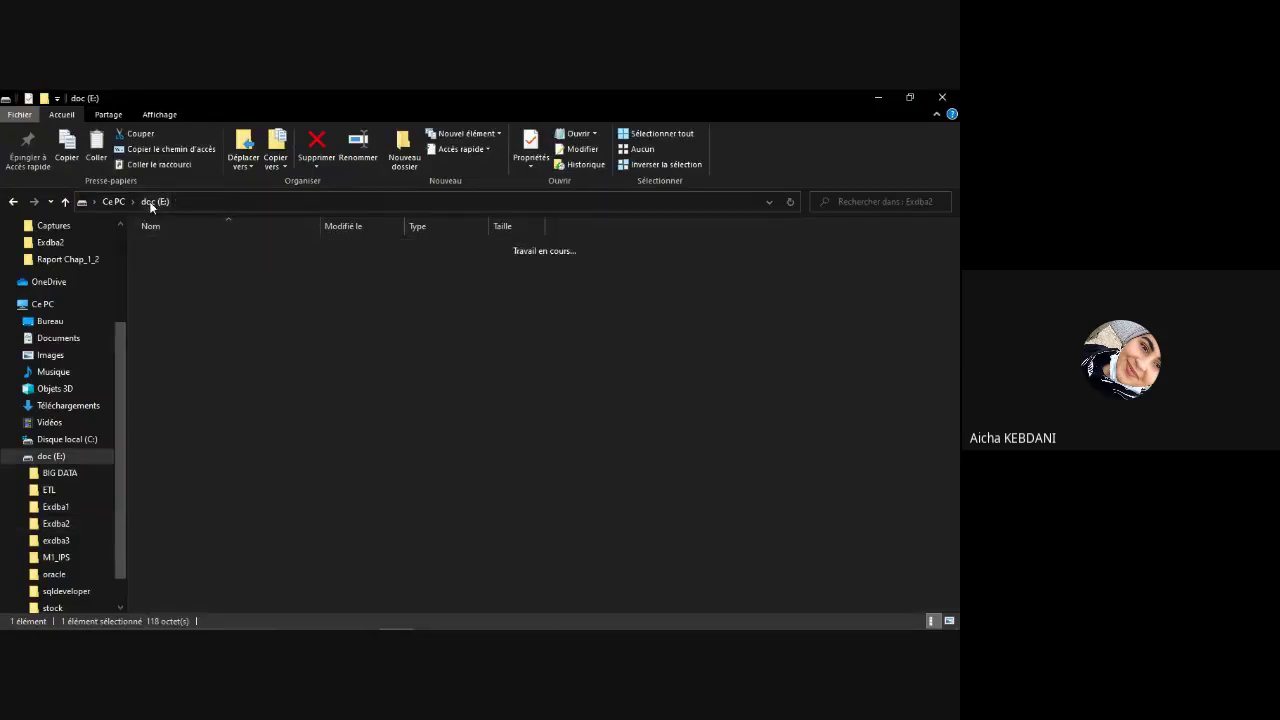
pyautogui.doubleClick(190, 305)
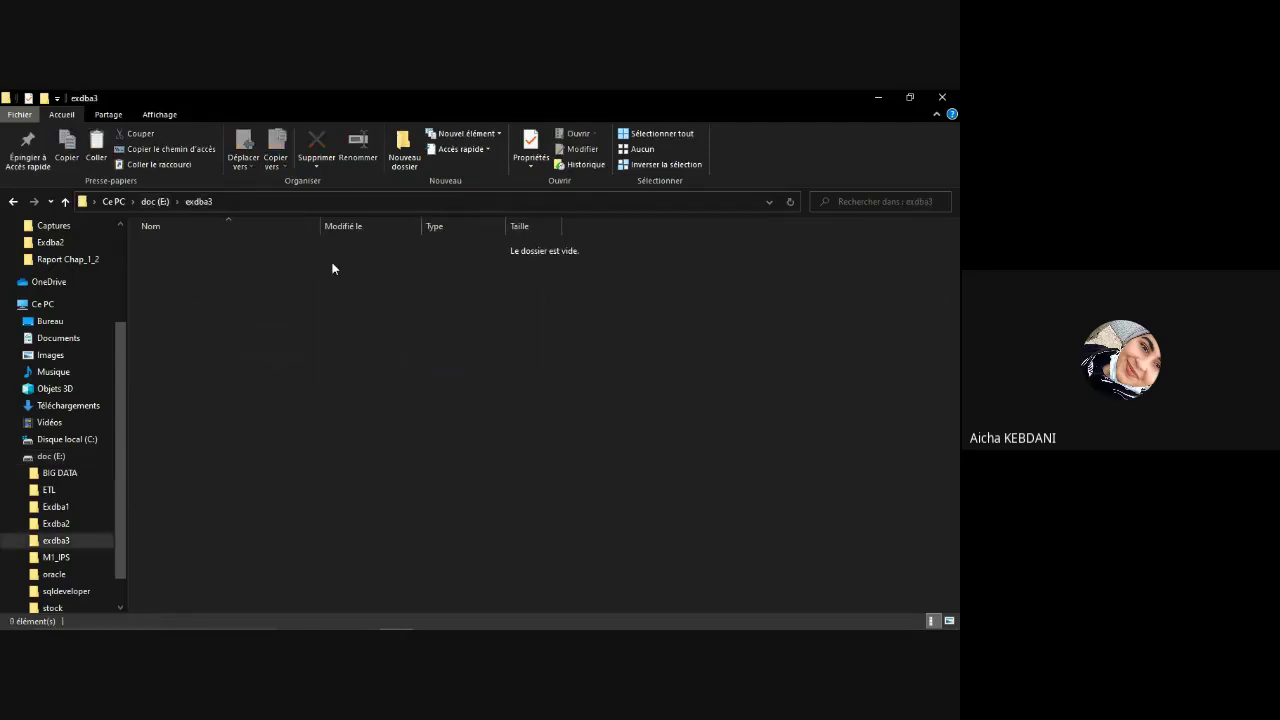
pyautogui.hotkey('ctrl', 'v')
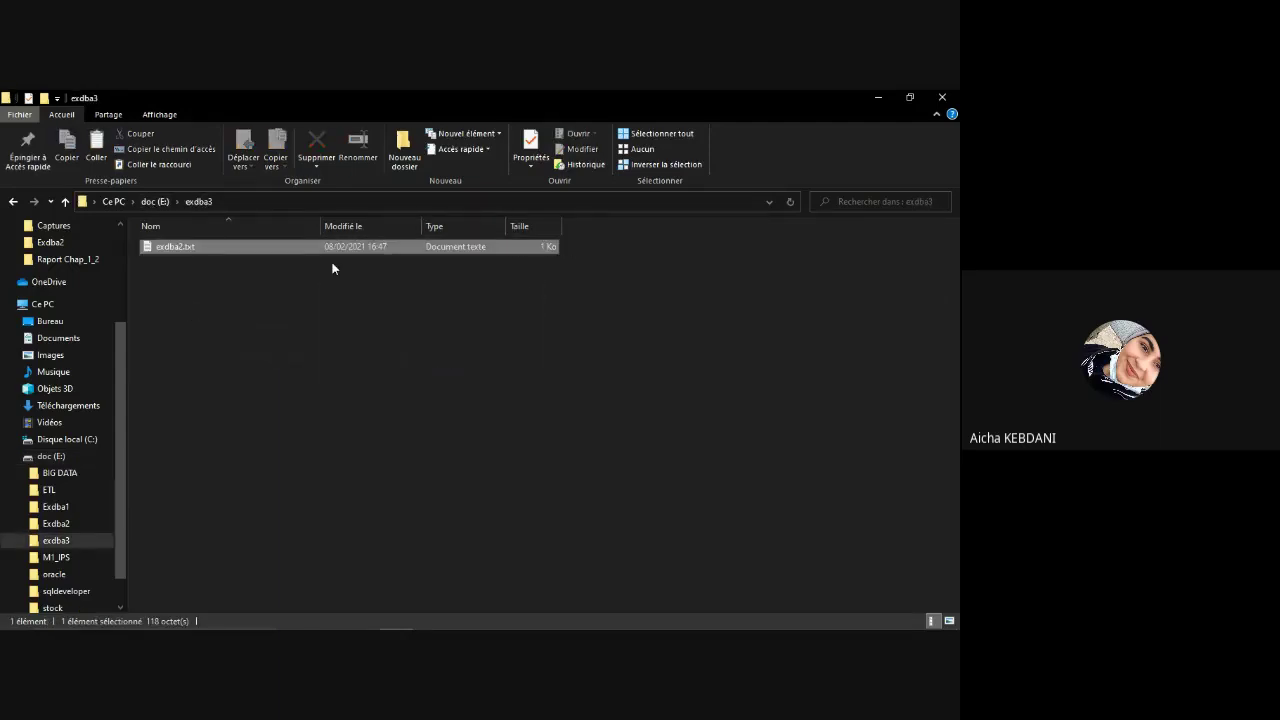
# Step: Rename the pasted copy to exdba3.txt
pyautogui.click(180, 248)
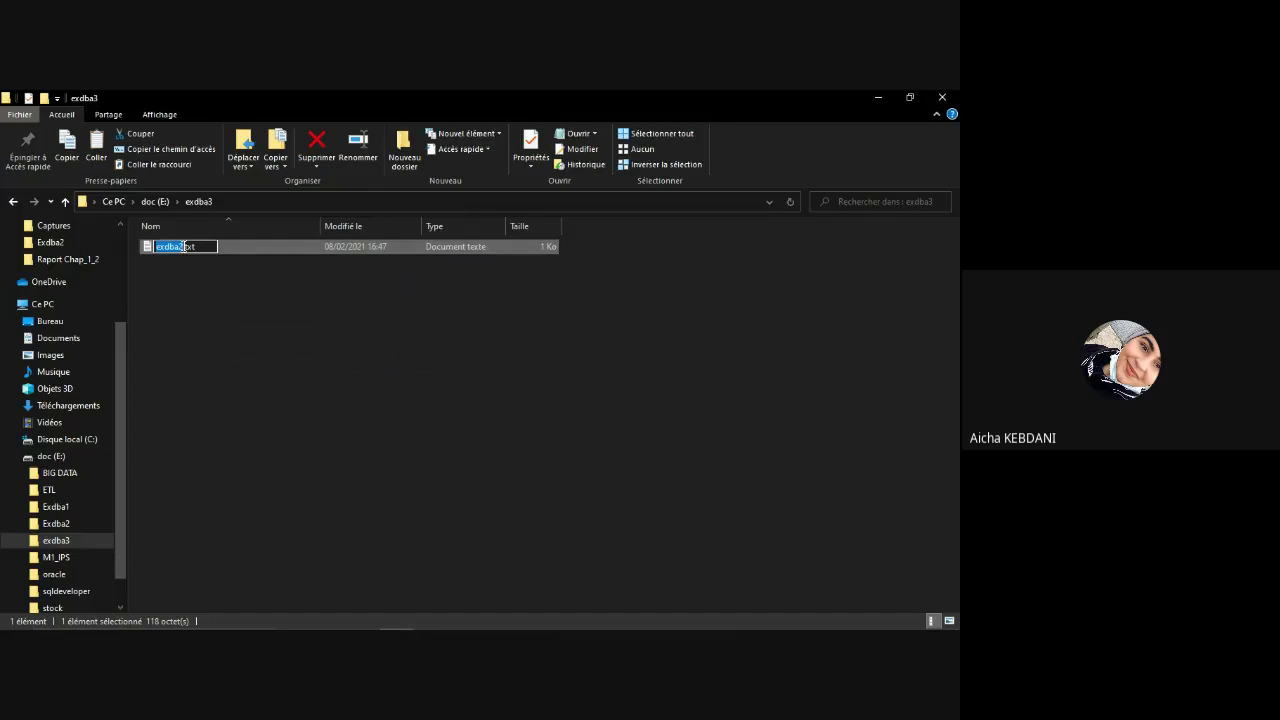
pyautogui.click(183, 246)
pyautogui.press('BackSpace')
pyautogui.write('3')
pyautogui.click(230, 248)
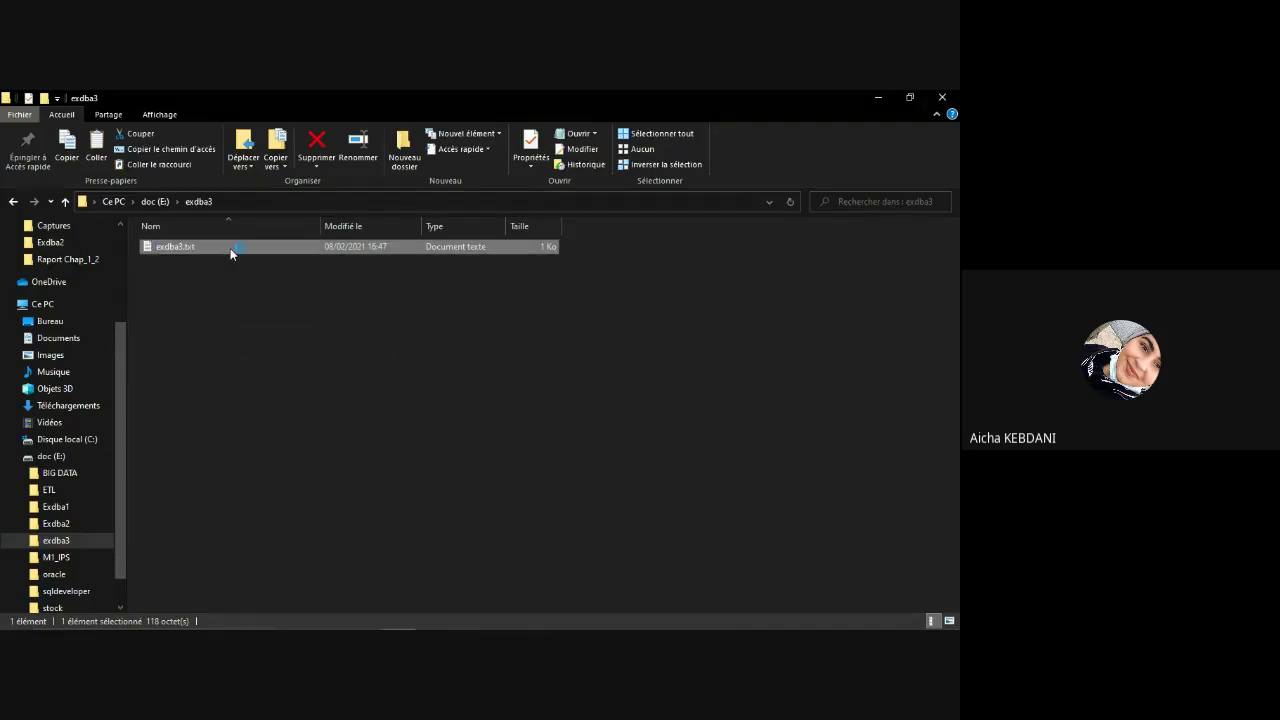
pyautogui.doubleClick(230, 248)
# Step: Point the first control file and diagnostic_dest to E:\exdba3 and set db_name to 'exdba3'
pyautogui.click(721, 306)
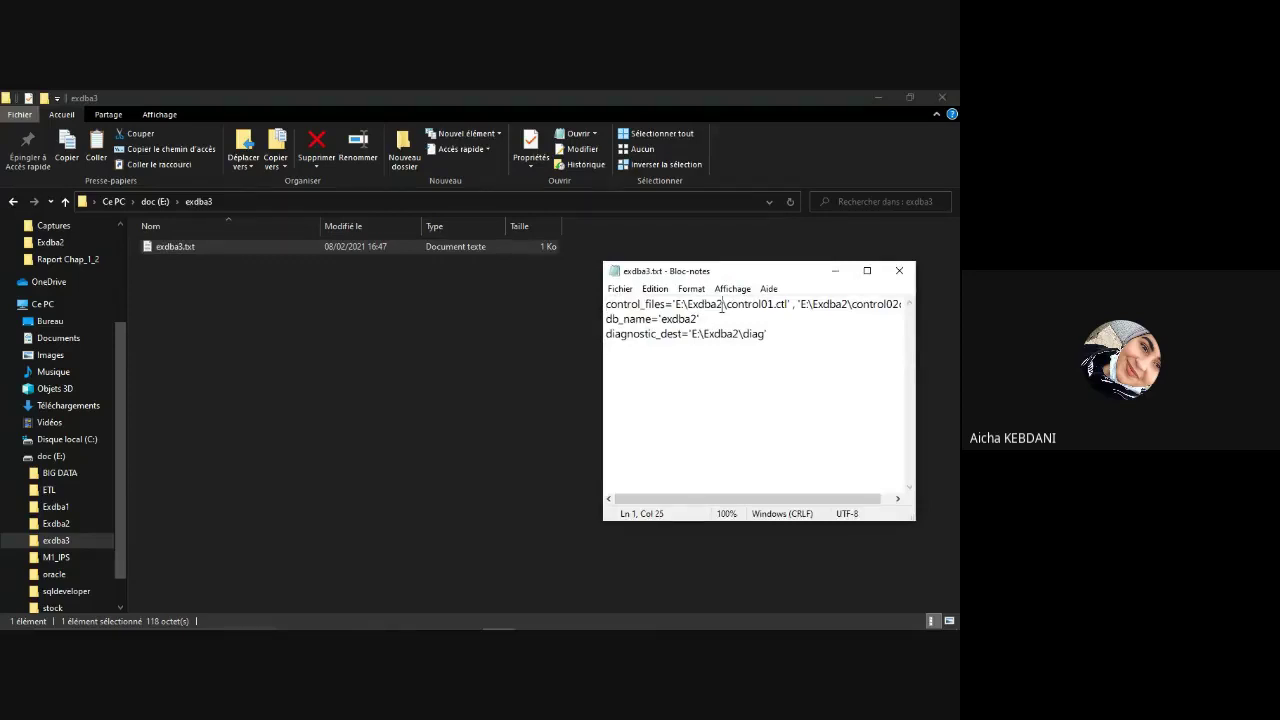
pyautogui.press('BackSpace')
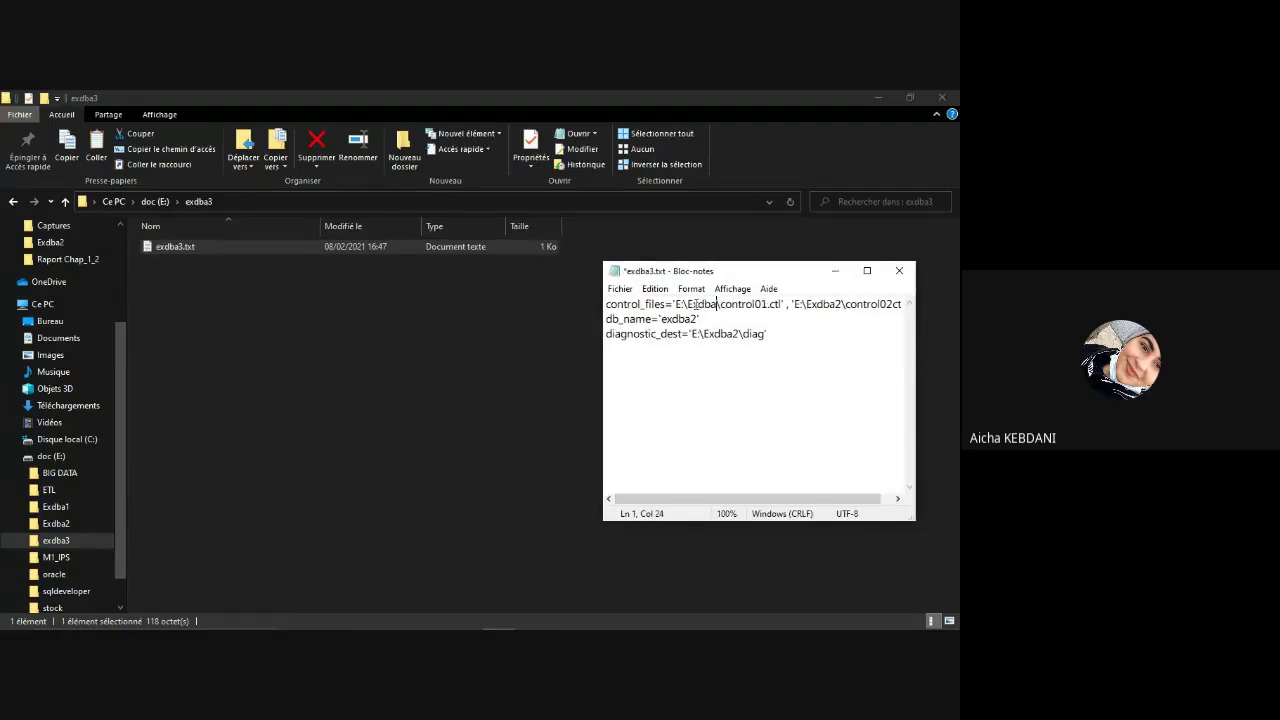
pyautogui.click(694, 304)
pyautogui.press('BackSpace')
pyautogui.write('exdba3')
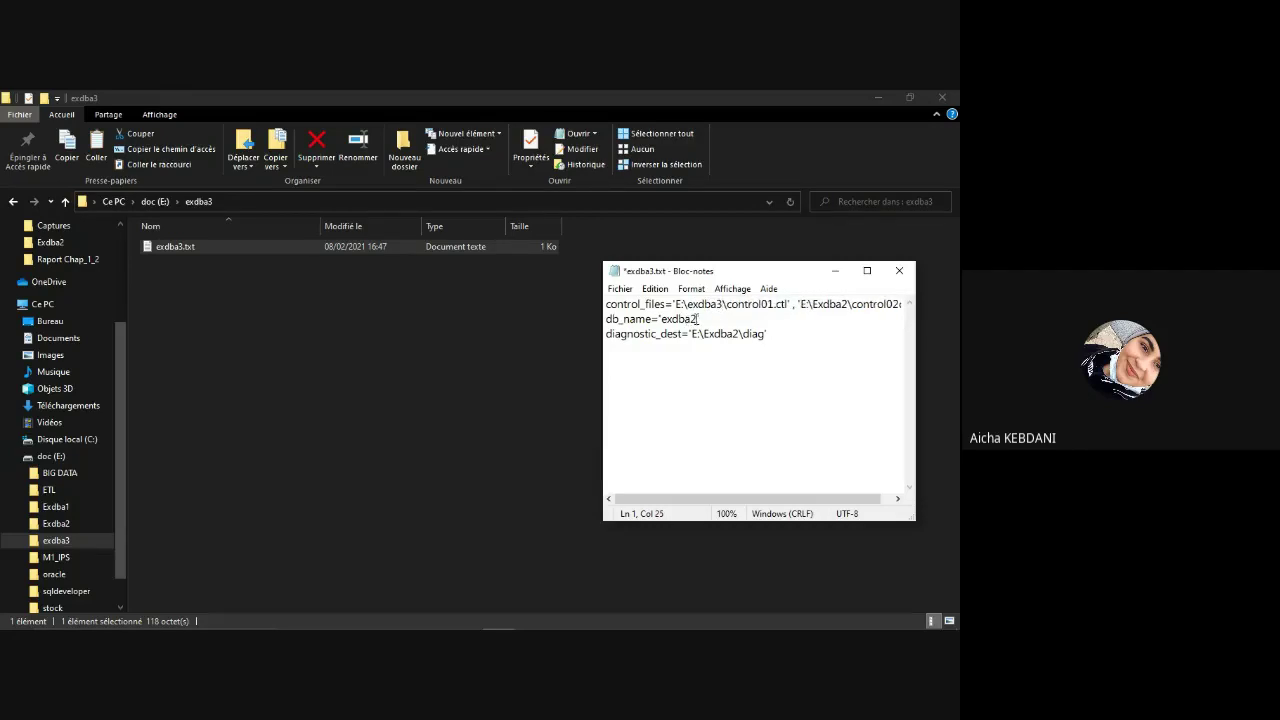
pyautogui.click(697, 318)
pyautogui.press('BackSpace')
pyautogui.write('3')
pyautogui.click(739, 334)
pyautogui.press('BackSpace')
pyautogui.write('3')
pyautogui.press('BackSpace')
pyautogui.write('e')
# Step: Lowercase the second control file's exdba3 folder, then save and close exdba3.txt
pyautogui.moveTo(743, 501); pyautogui.dragTo(799, 499)
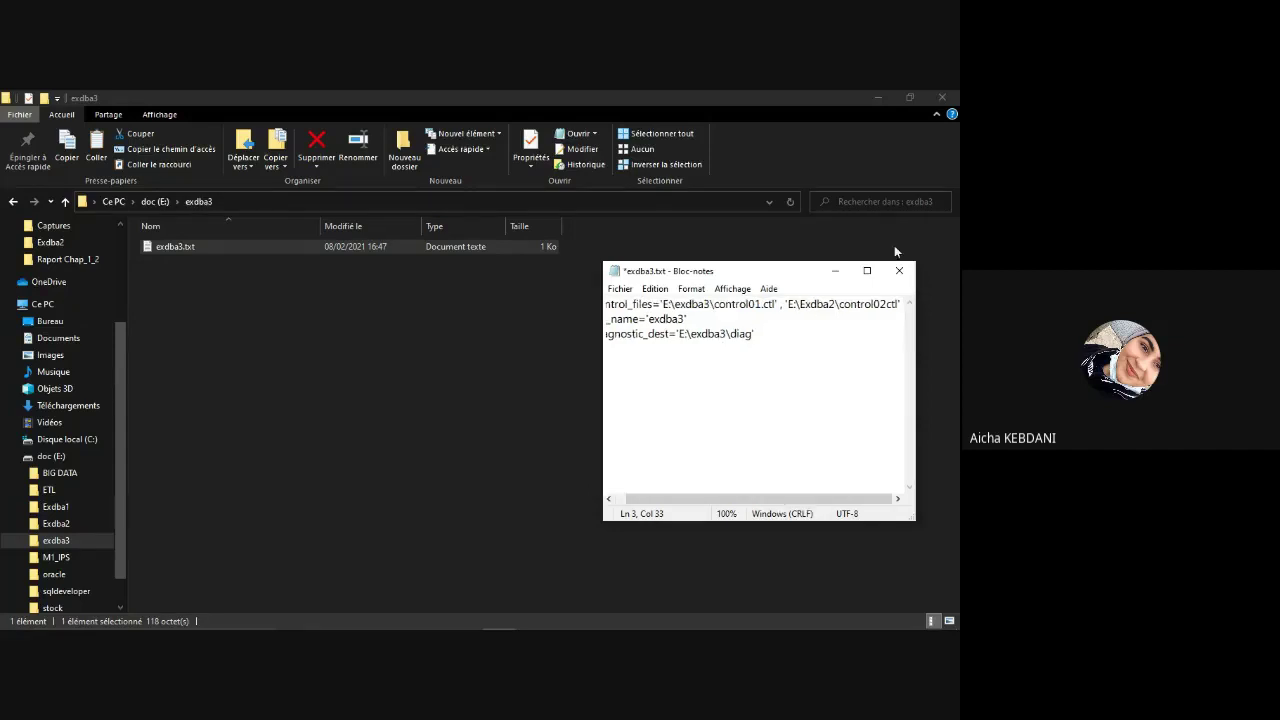
pyautogui.click(804, 303)
pyautogui.press('BackSpace')
pyautogui.write('e')
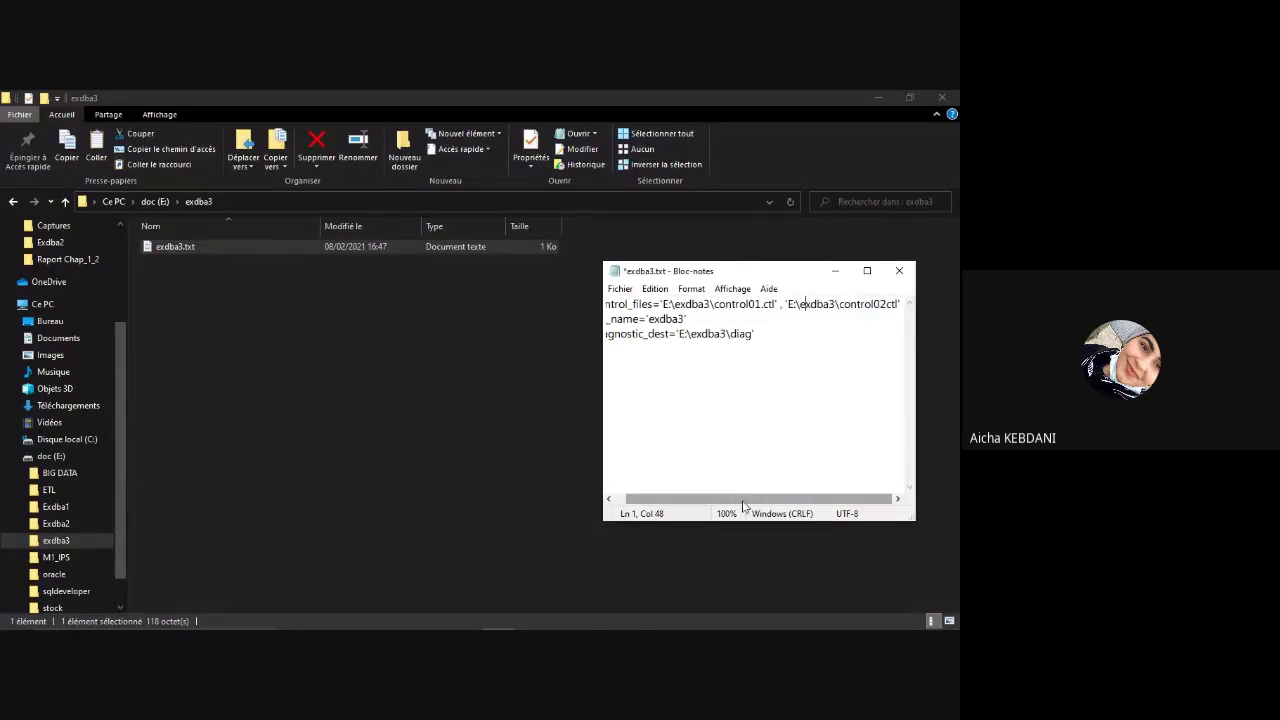
pyautogui.moveTo(743, 506); pyautogui.dragTo(733, 506)
pyautogui.click(705, 414)
pyautogui.hotkey('ctrl', 's')
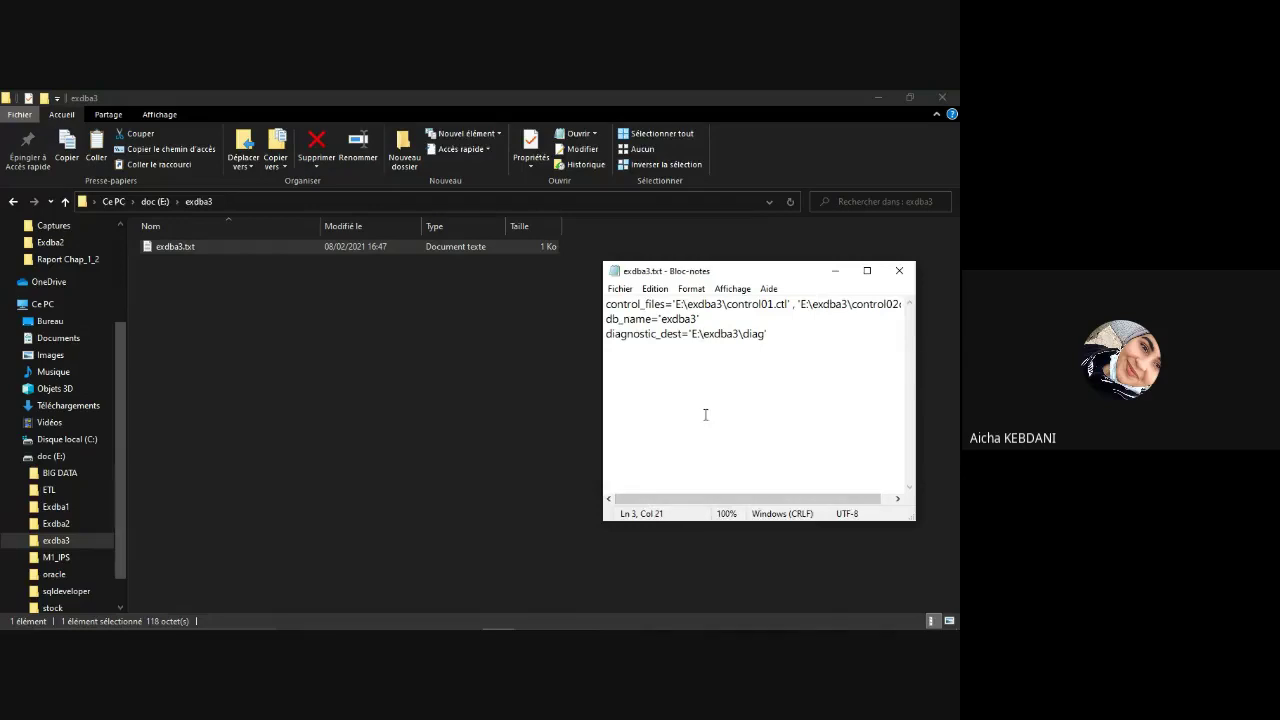
pyautogui.click(903, 271)
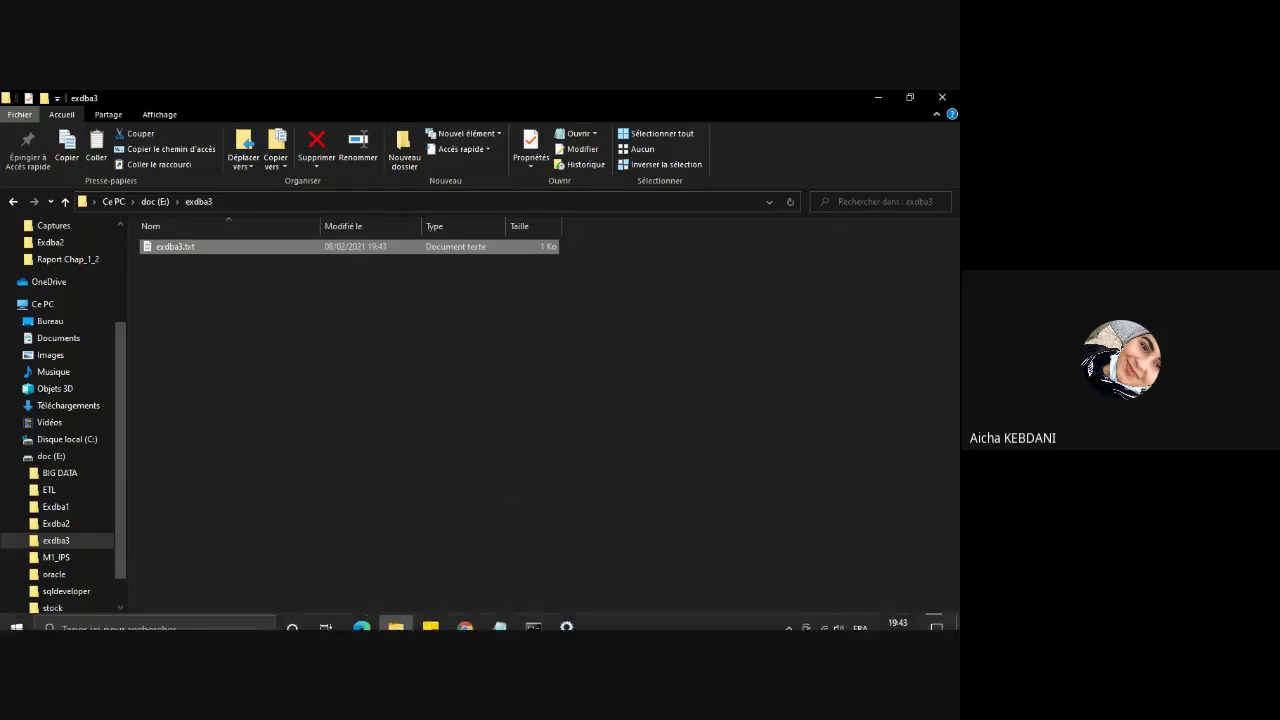
# Step: Run create spfile from pfile='E:\exdba3\exdba3.txt', pasting the folder path copied from Explorer
pyautogui.click(533, 616)
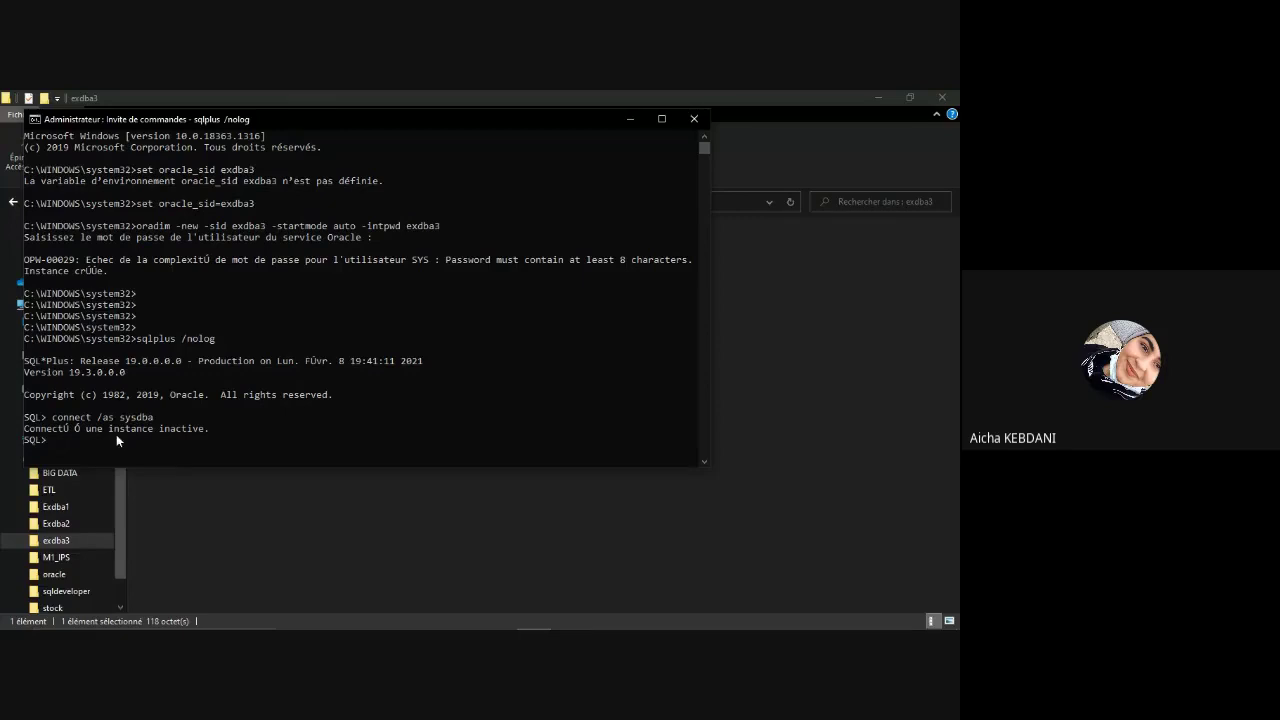
pyautogui.write('create spfile from ')
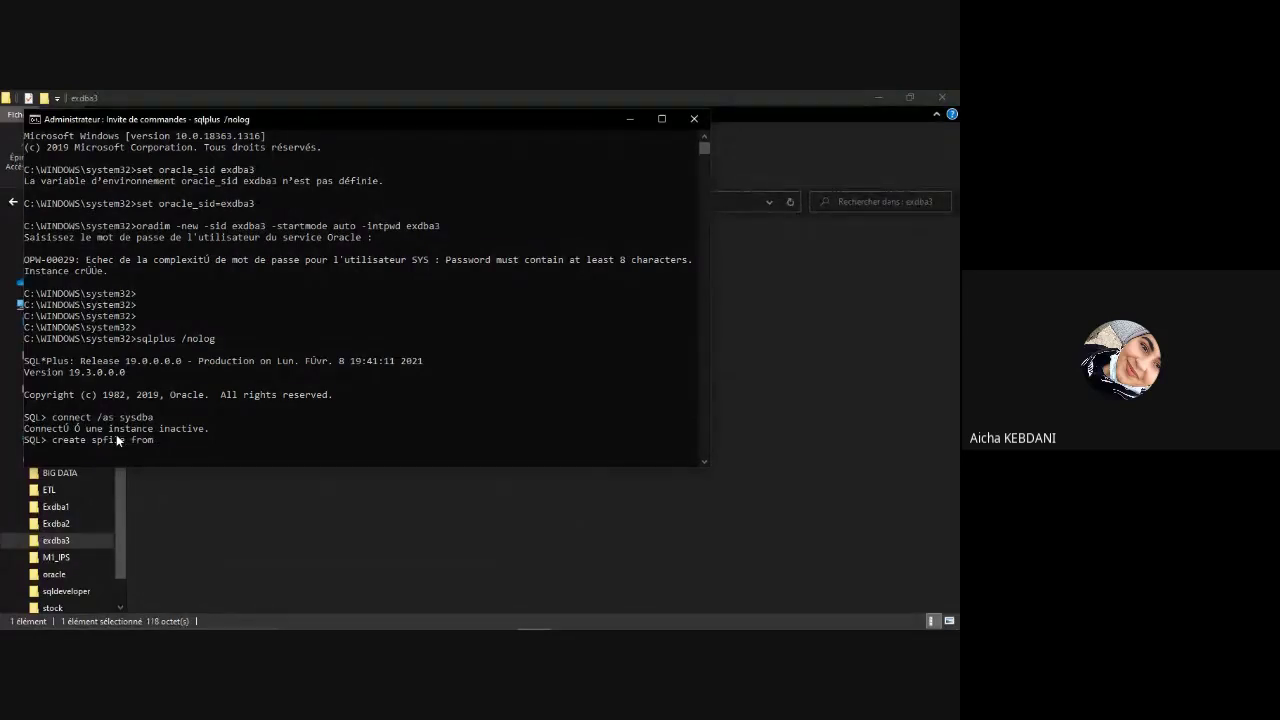
pyautogui.write('p')
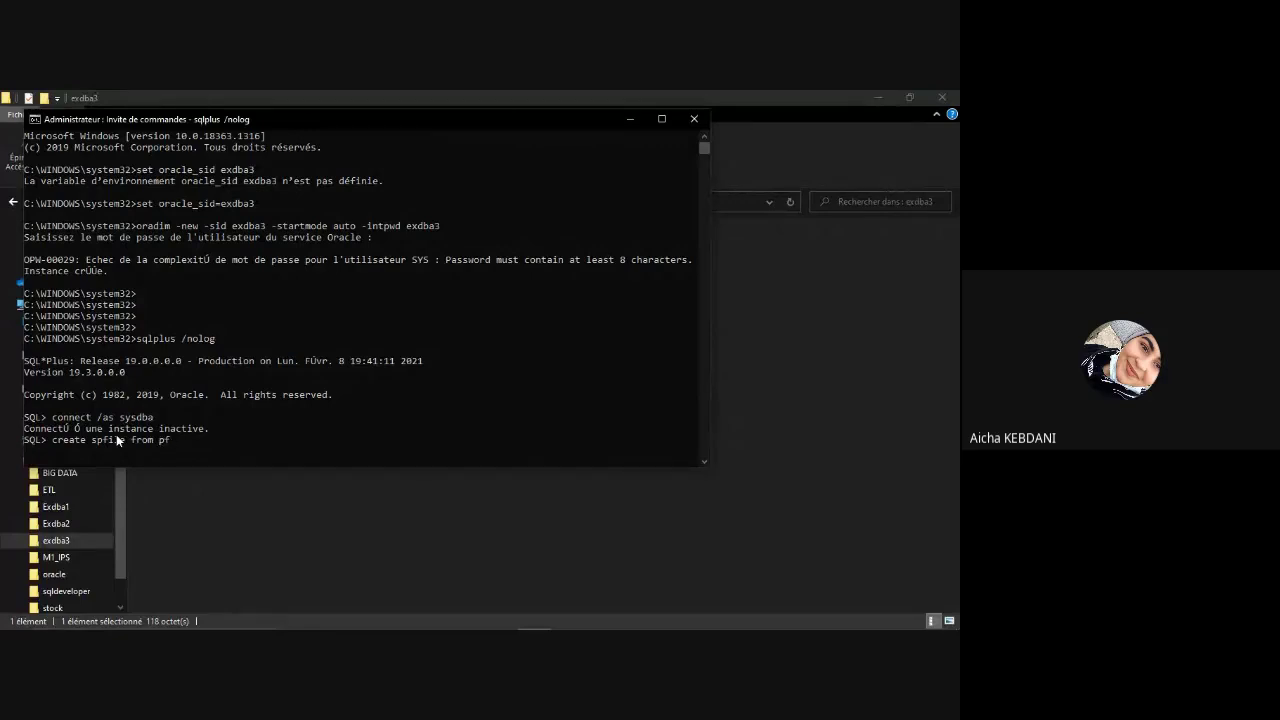
pyautogui.write('file=')
pyautogui.click(220, 520)
pyautogui.click(220, 201)
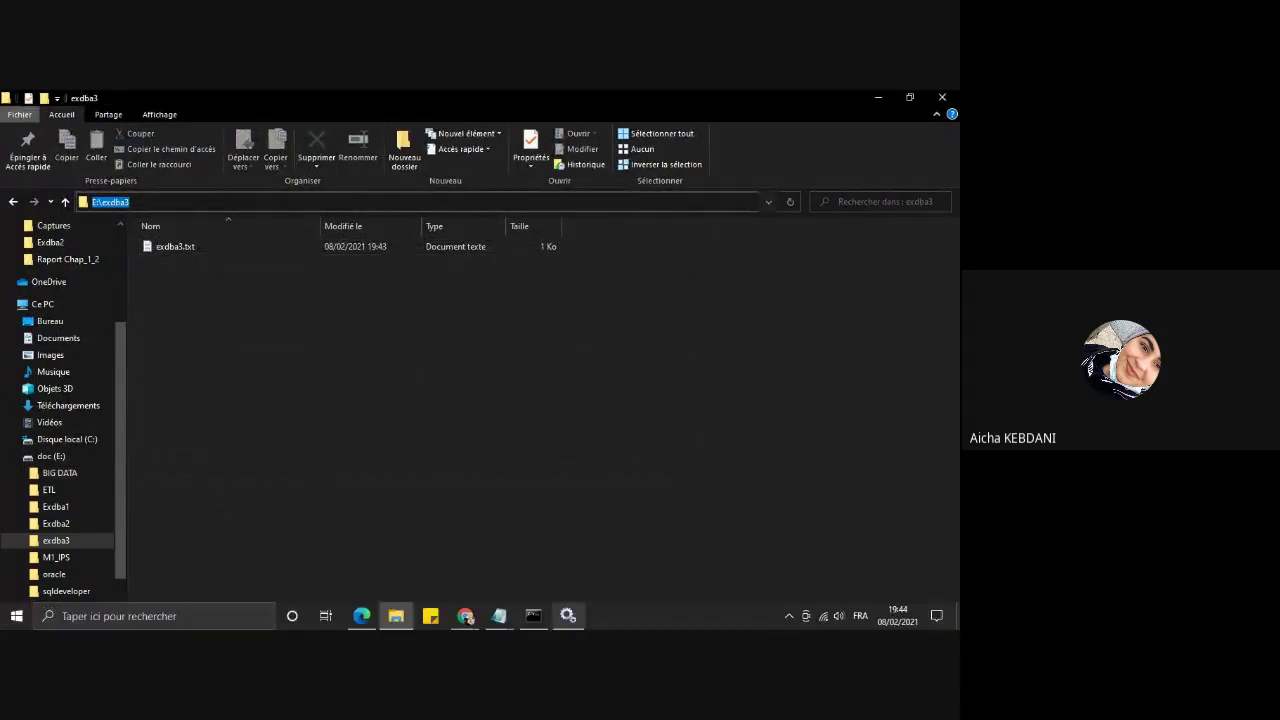
pyautogui.click(538, 620)
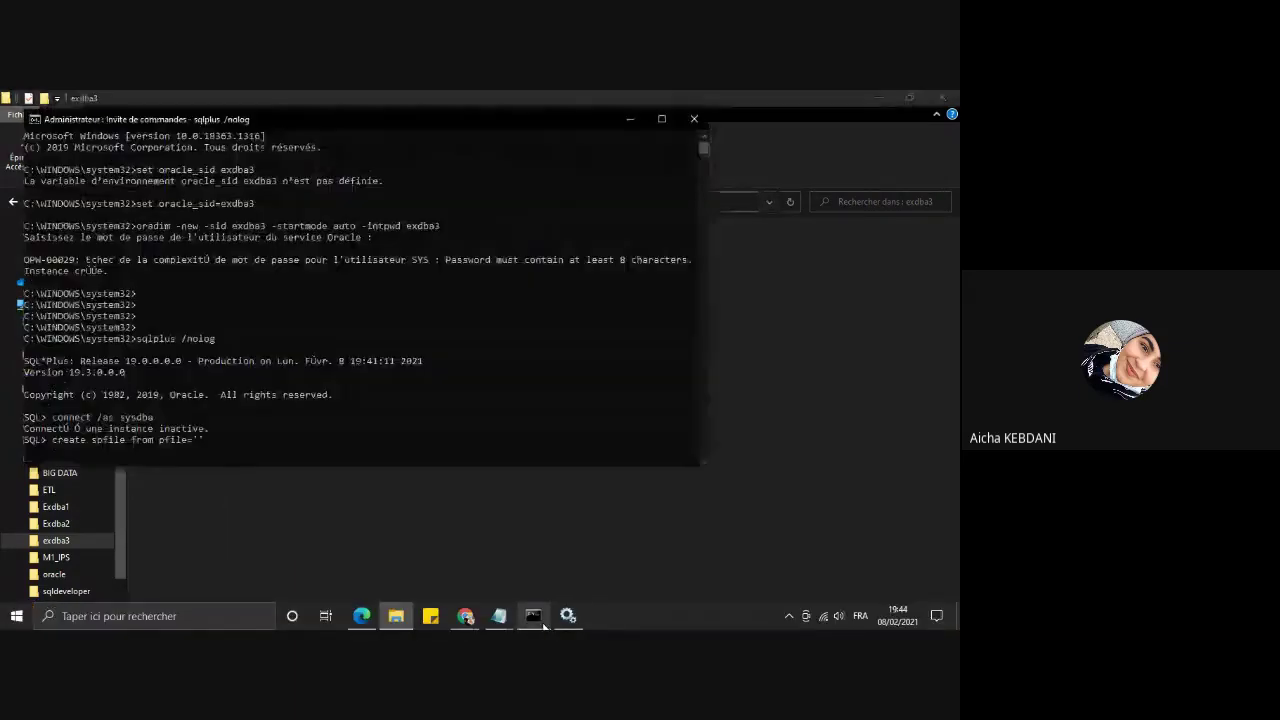
pyautogui.rightClick(197, 449)
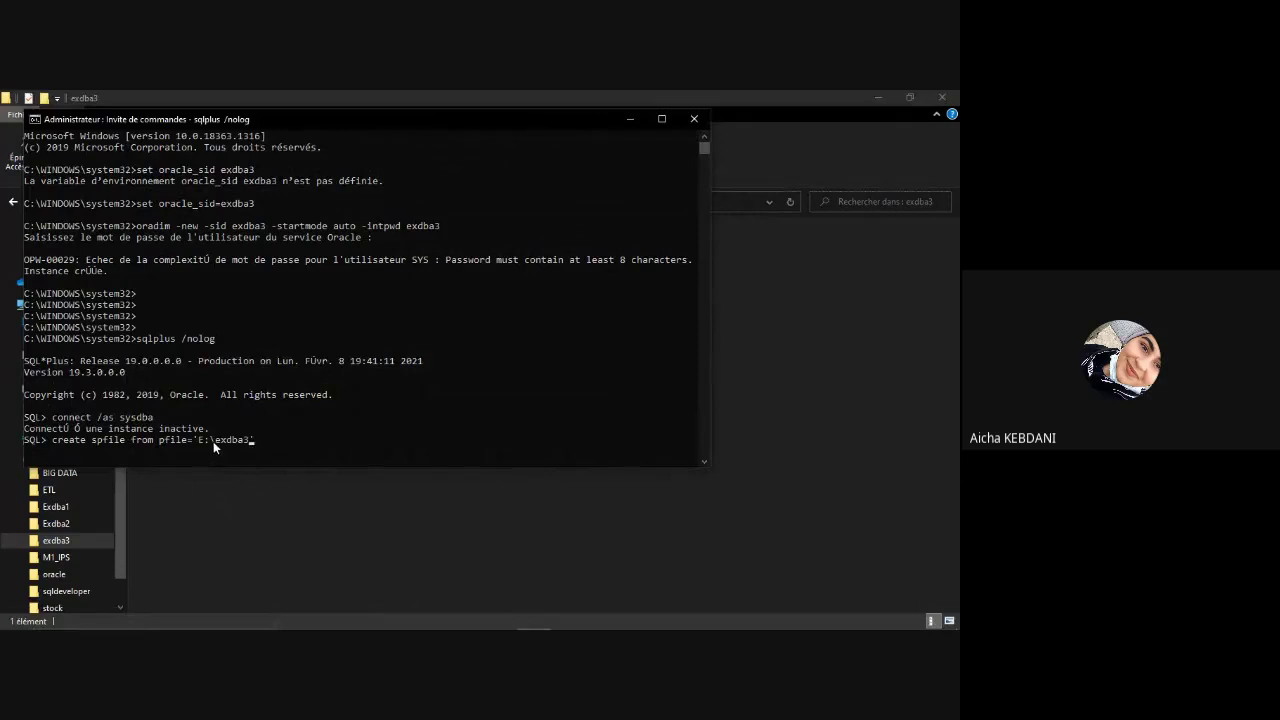
pyautogui.click(212, 441)
pyautogui.rightClick(212, 441)
pyautogui.click(246, 443)
pyautogui.write("'")
pyautogui.write('\\ex')
pyautogui.write("dba3.txt';")
pyautogui.press('Return')
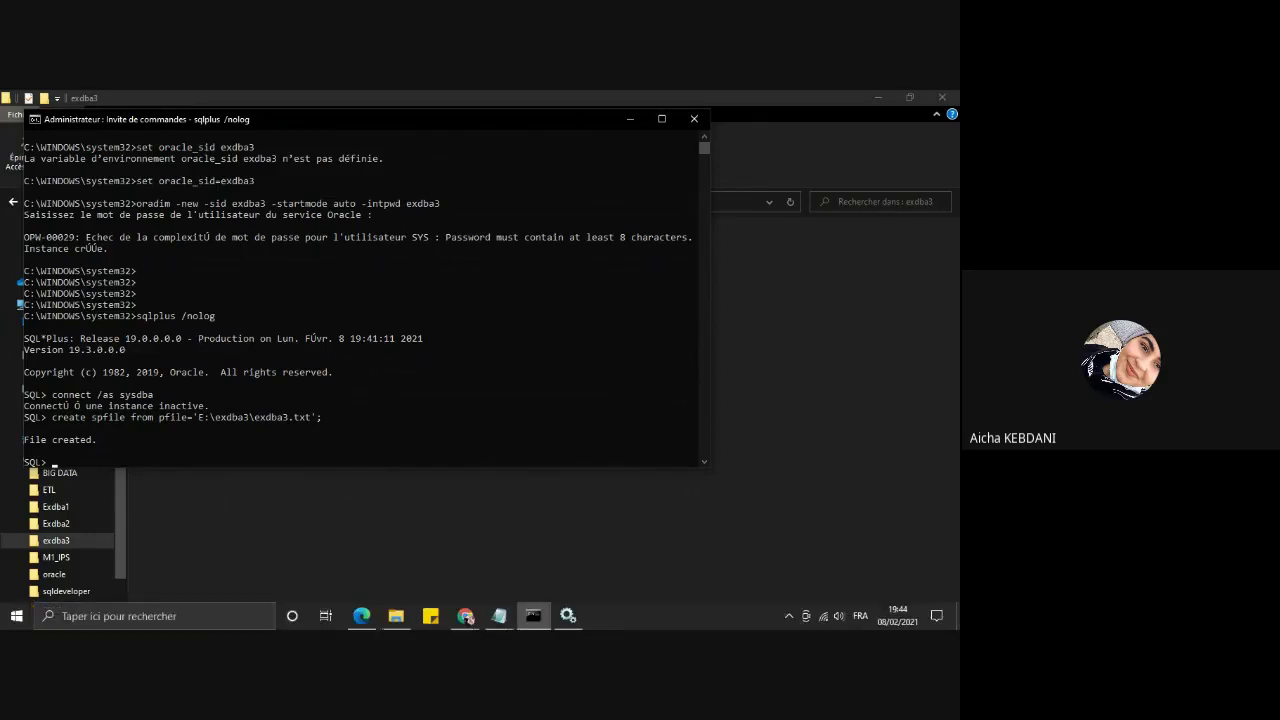
# Step: Browse to E:\oracle\db_home\database to check the new SPFILEEXDBA3.ORA file
pyautogui.moveTo(396, 616)
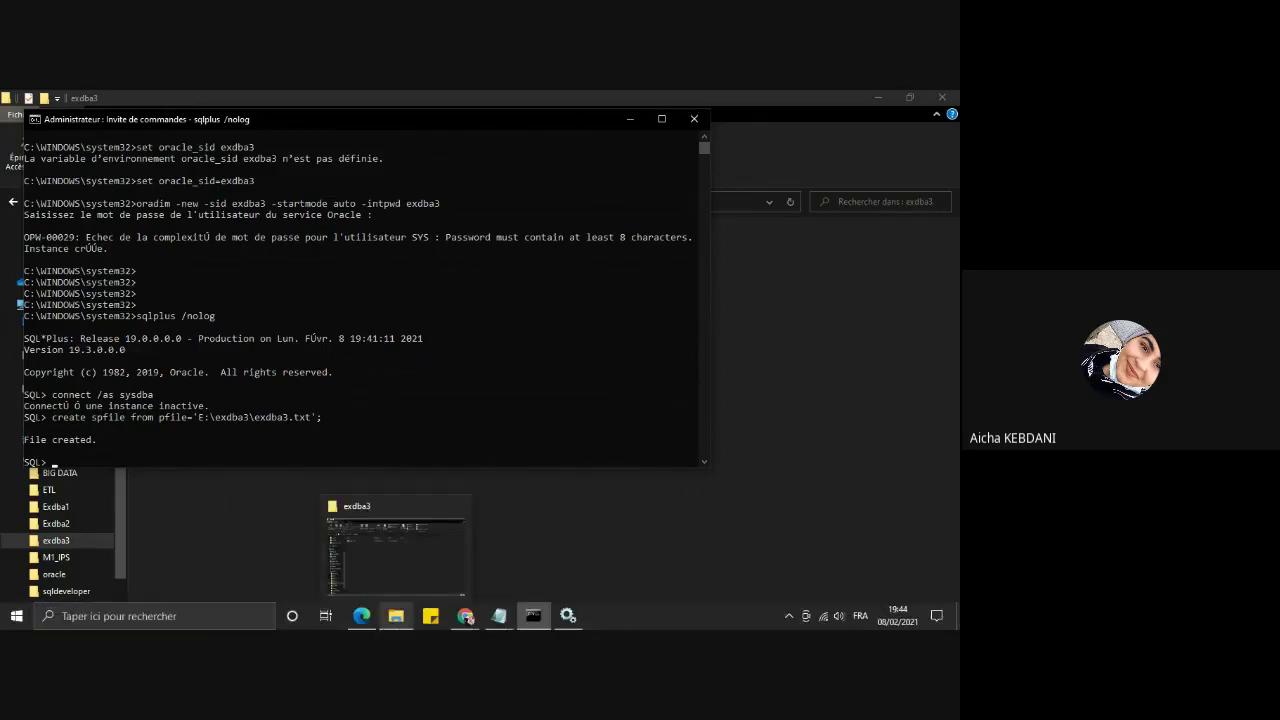
pyautogui.click(396, 545)
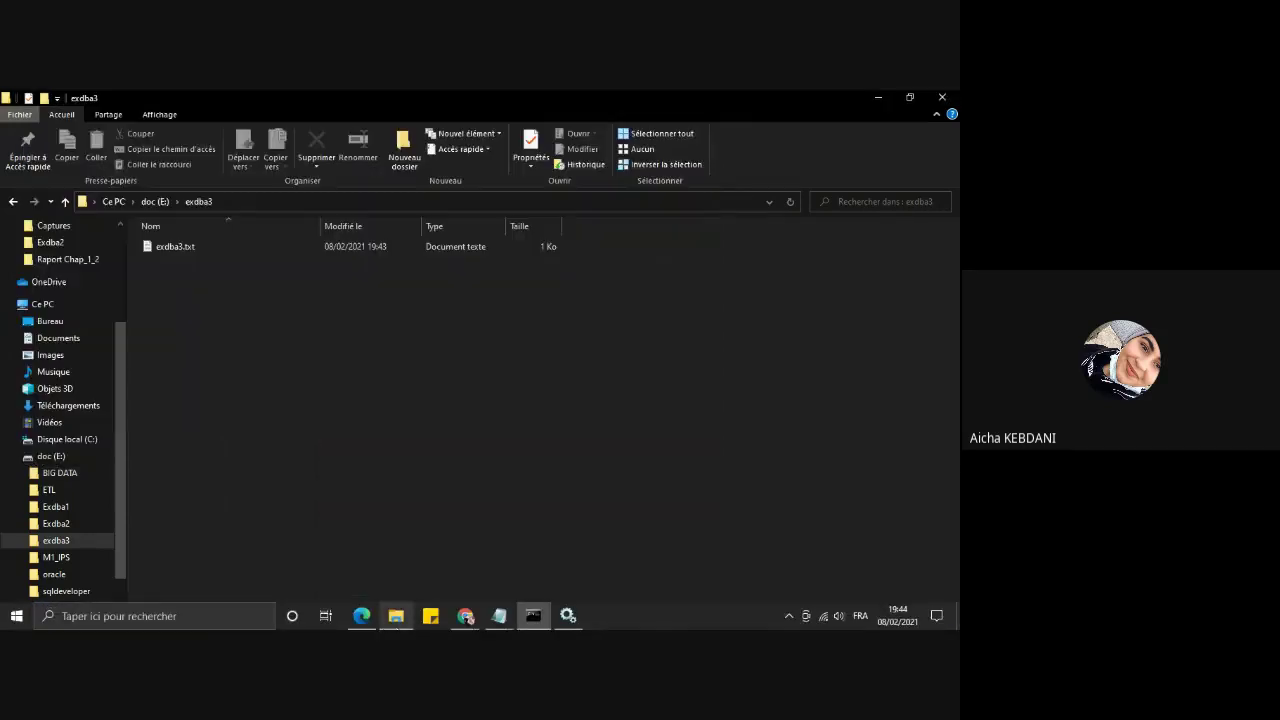
pyautogui.click(154, 202)
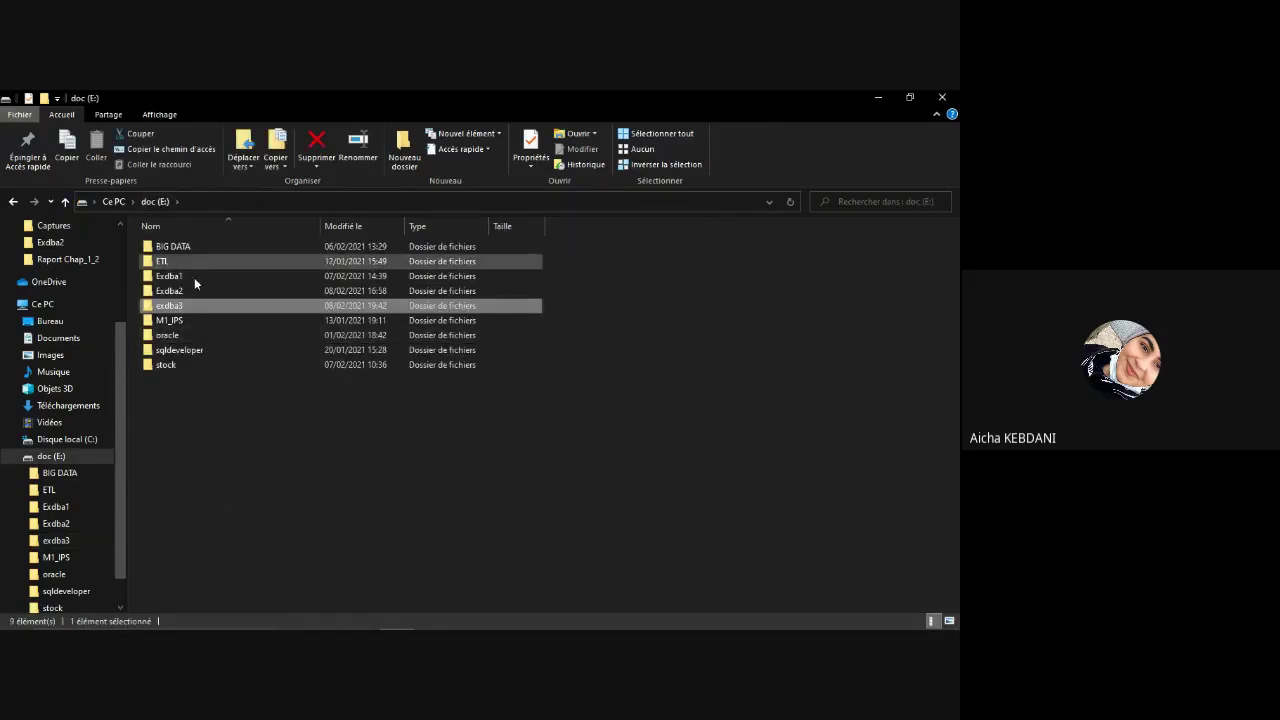
pyautogui.doubleClick(175, 333)
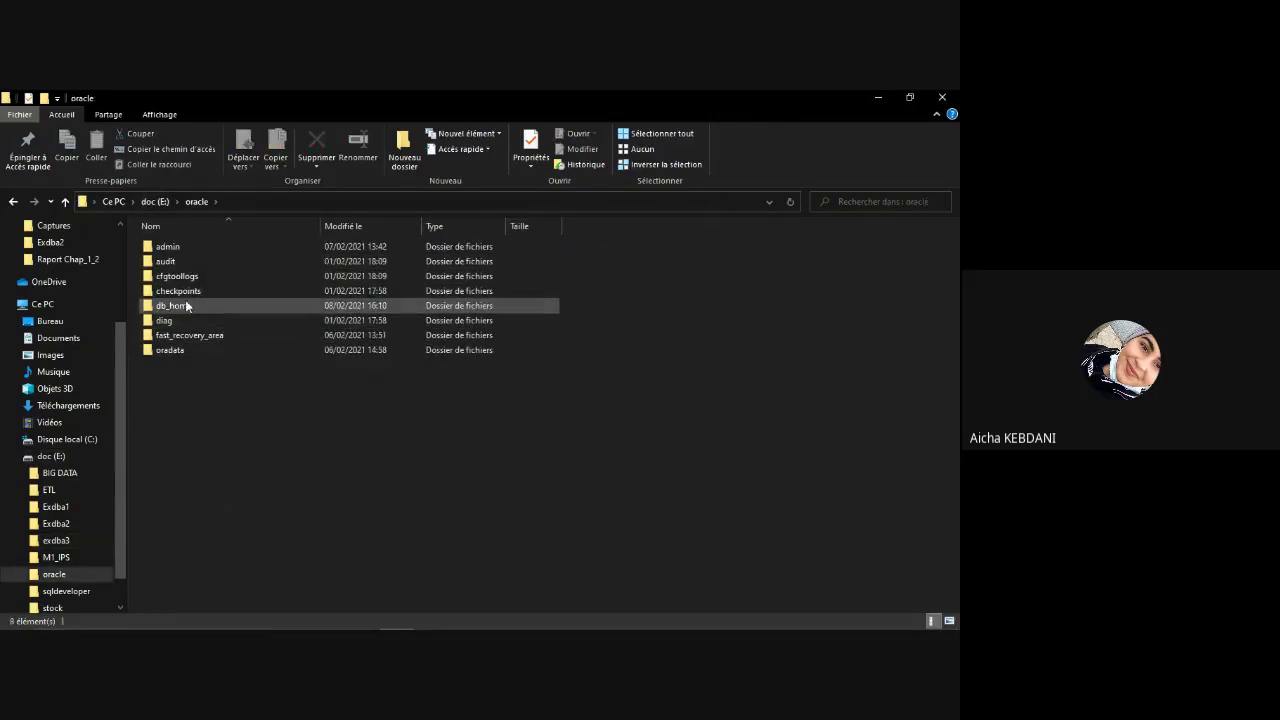
pyautogui.doubleClick(186, 307)
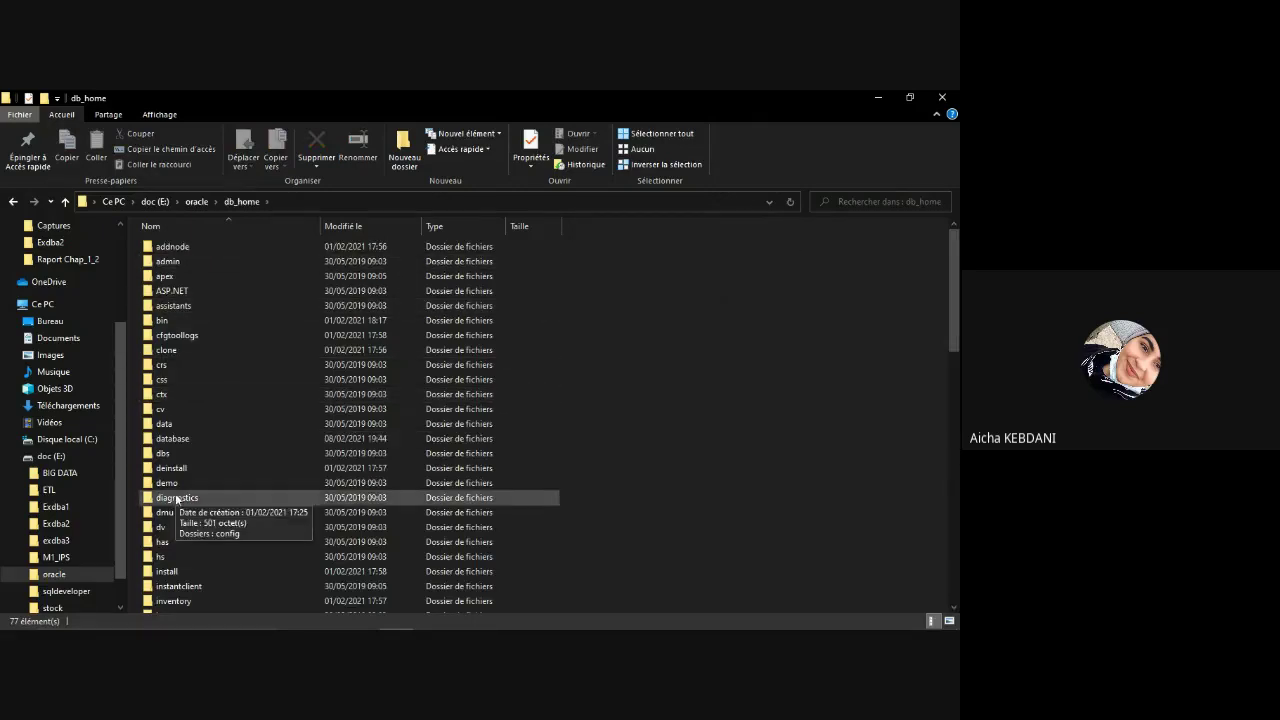
pyautogui.doubleClick(173, 440)
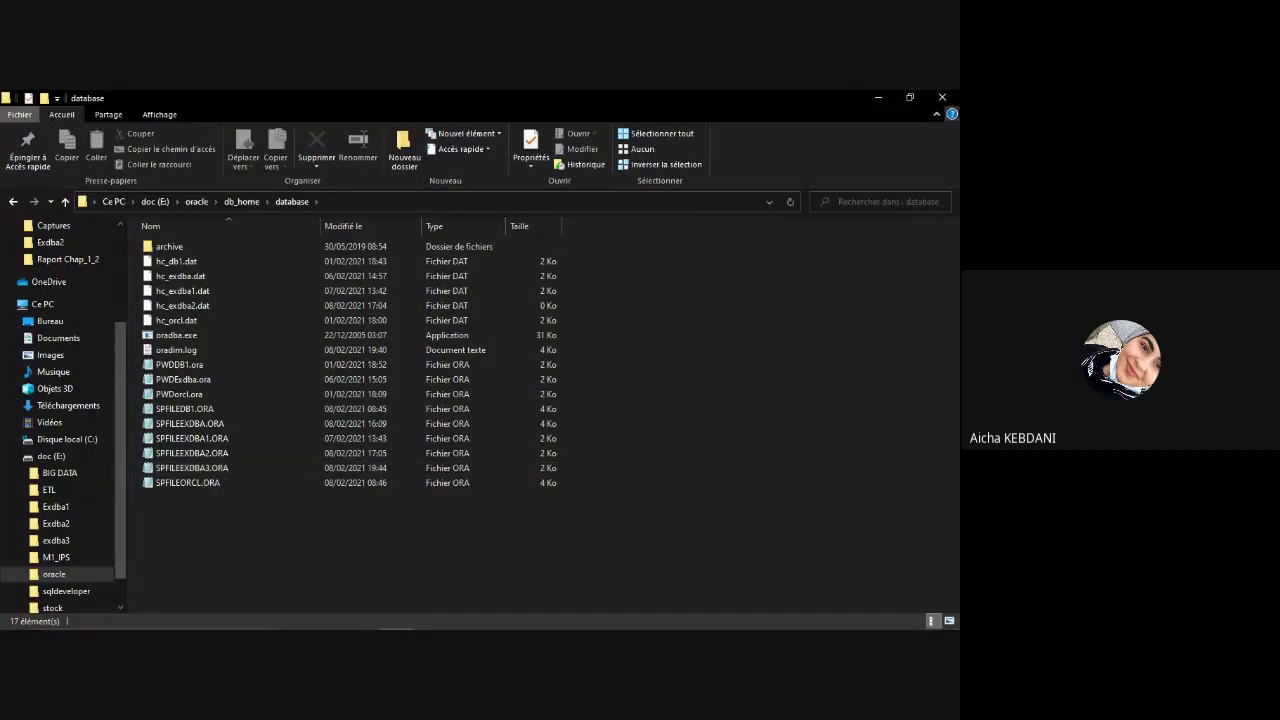
# Step: Browse File Explorer back to E:\exdba3, then return to the SQL*Plus console
pyautogui.click(877, 98)
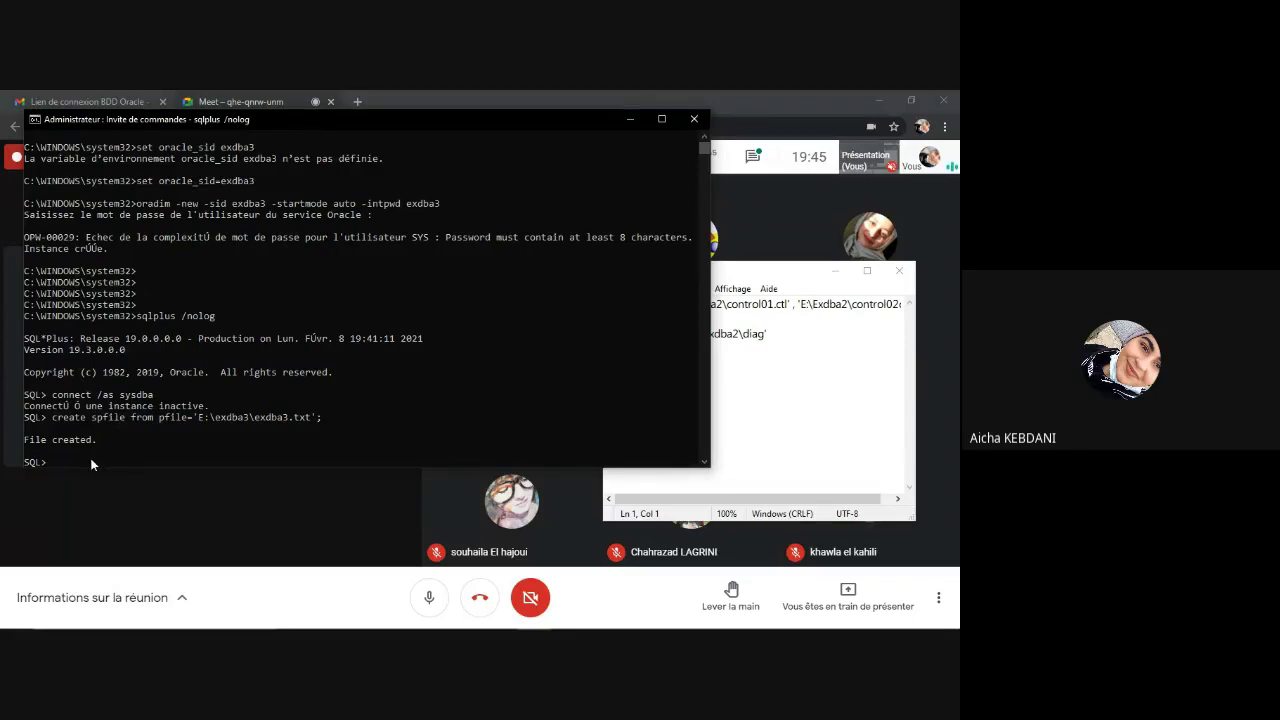
pyautogui.write('a')
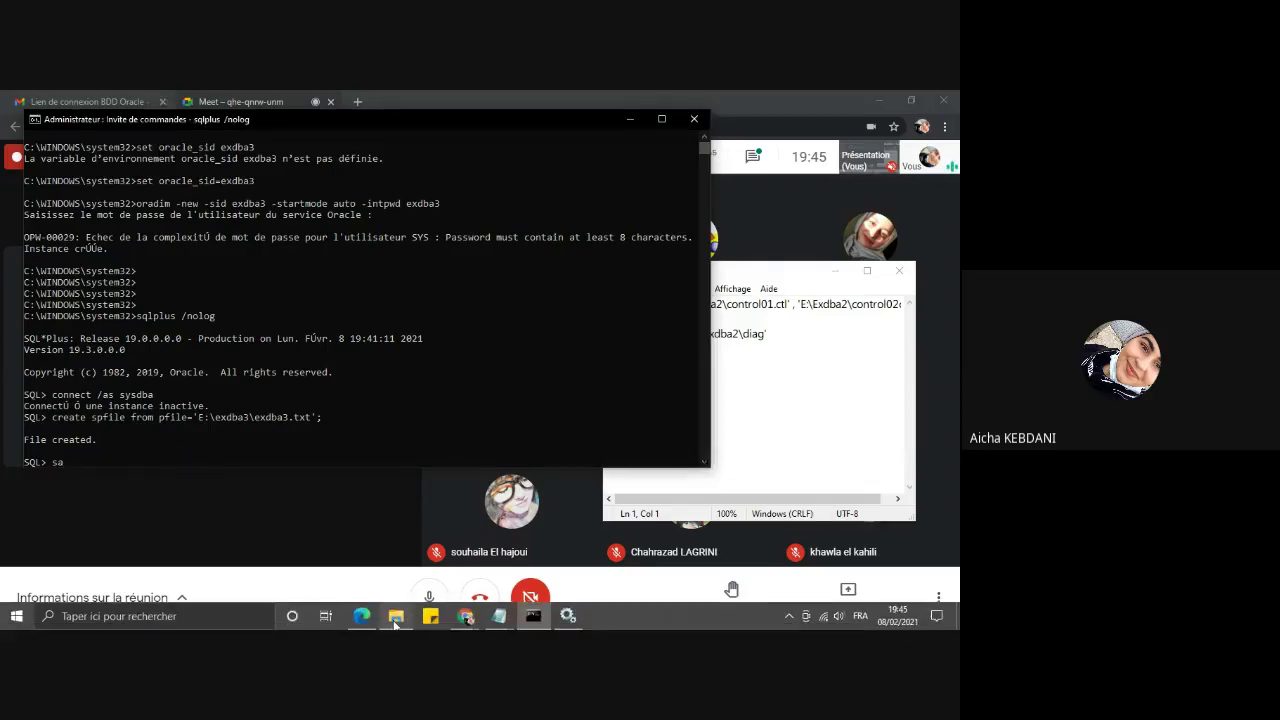
pyautogui.click(395, 620)
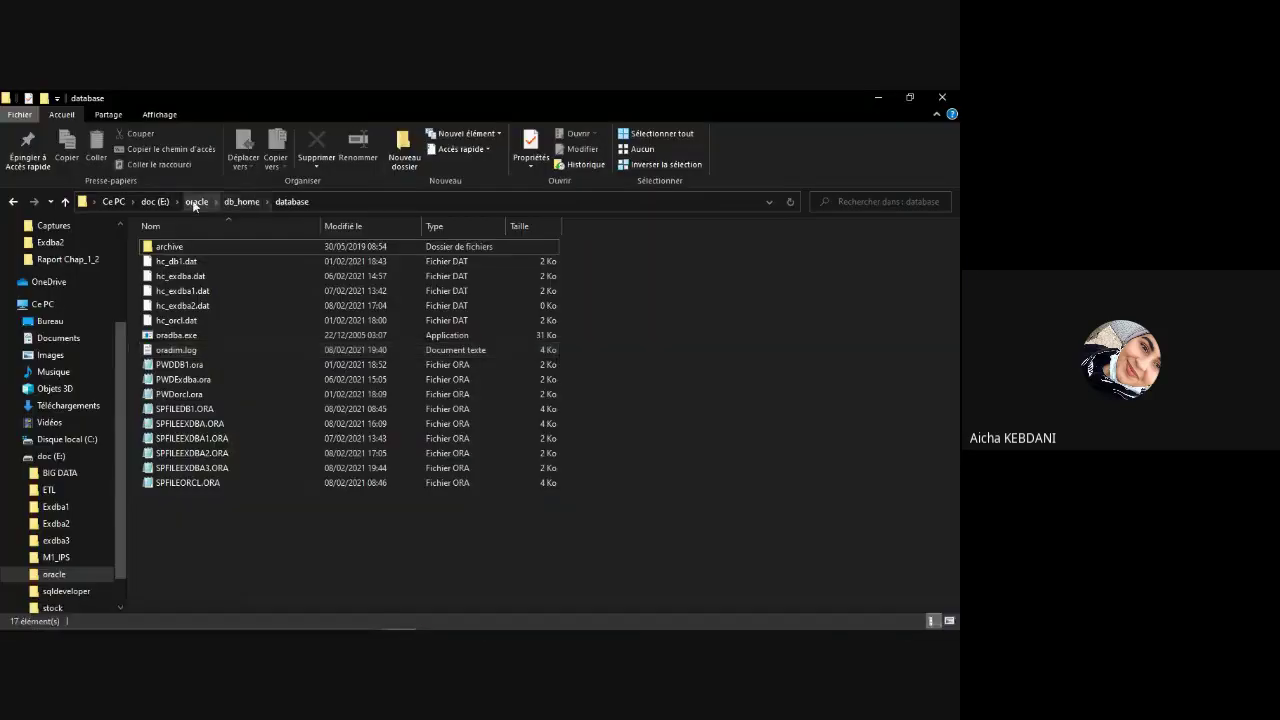
pyautogui.click(195, 202)
pyautogui.click(157, 202)
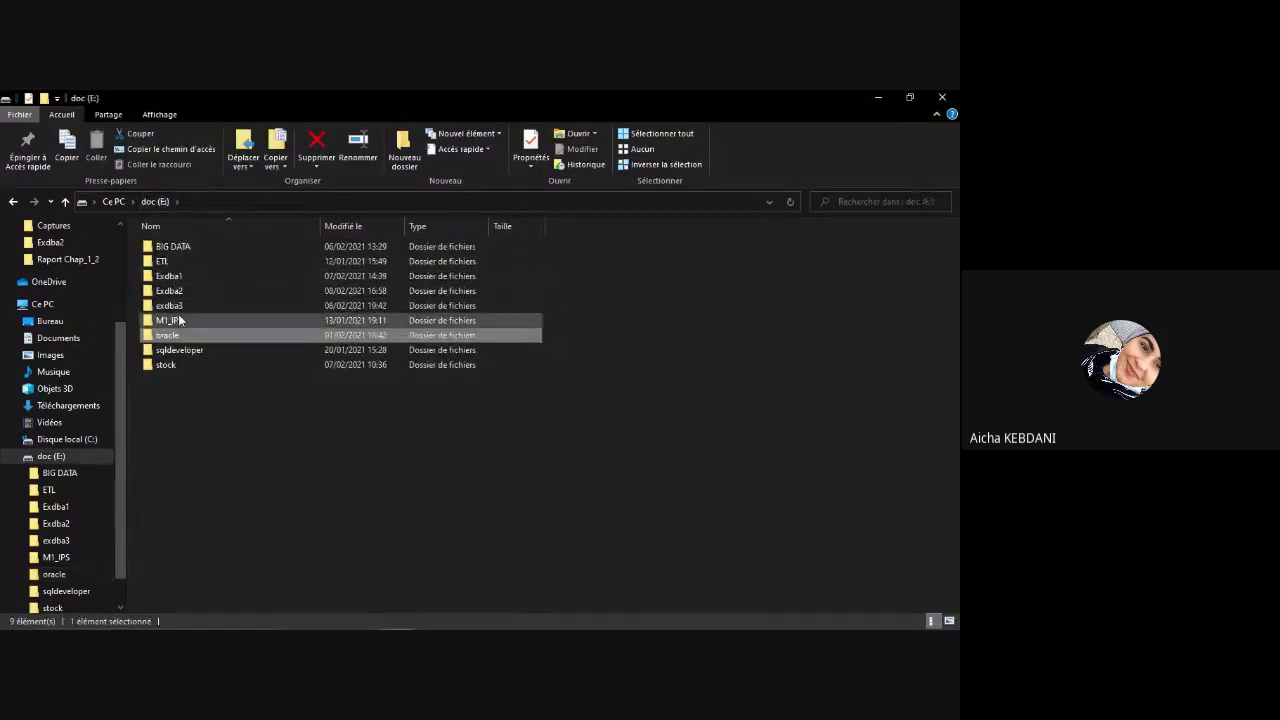
pyautogui.doubleClick(175, 305)
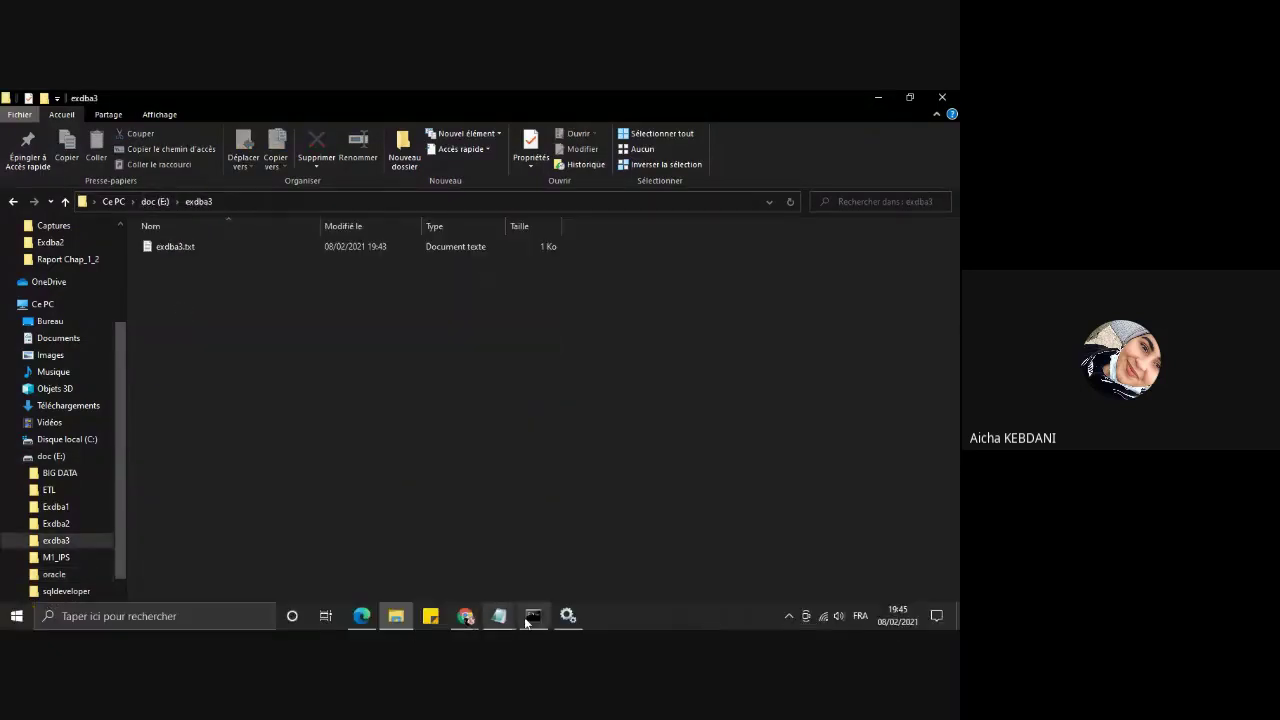
pyautogui.click(533, 616)
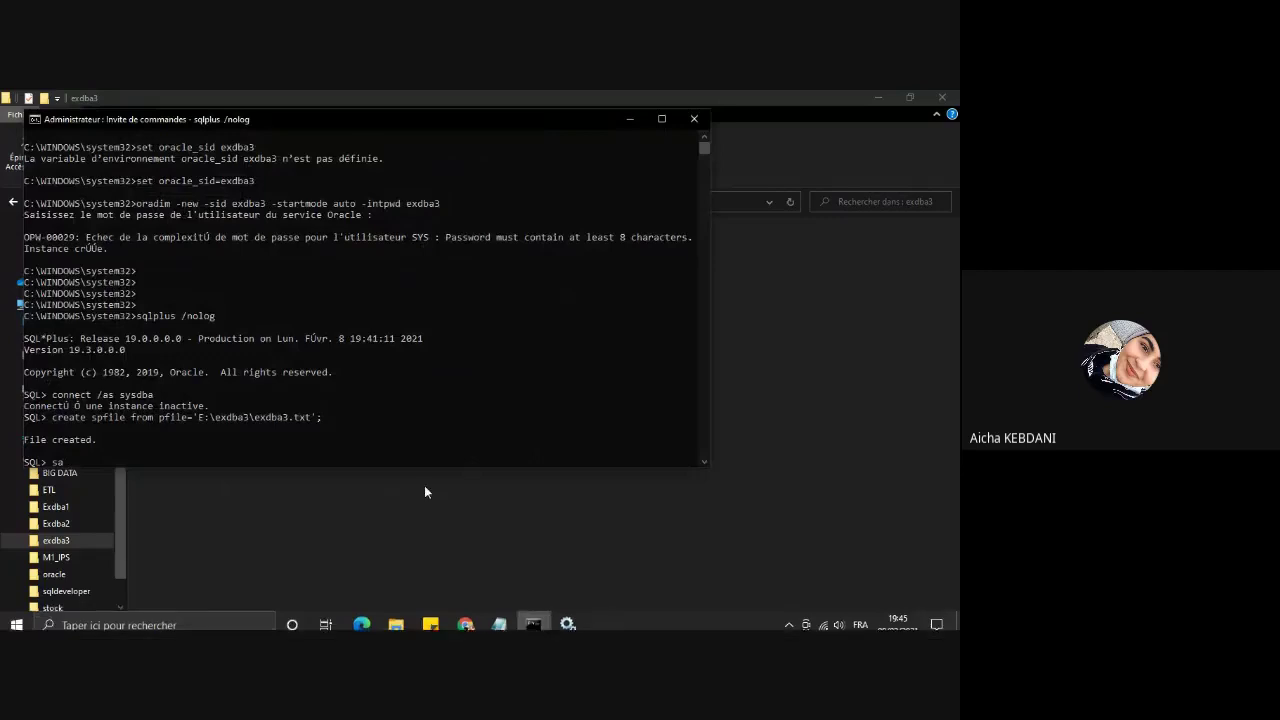
# Step: Run startup nomount at the SQL> prompt to start the exdba3 instance
pyautogui.write('st')
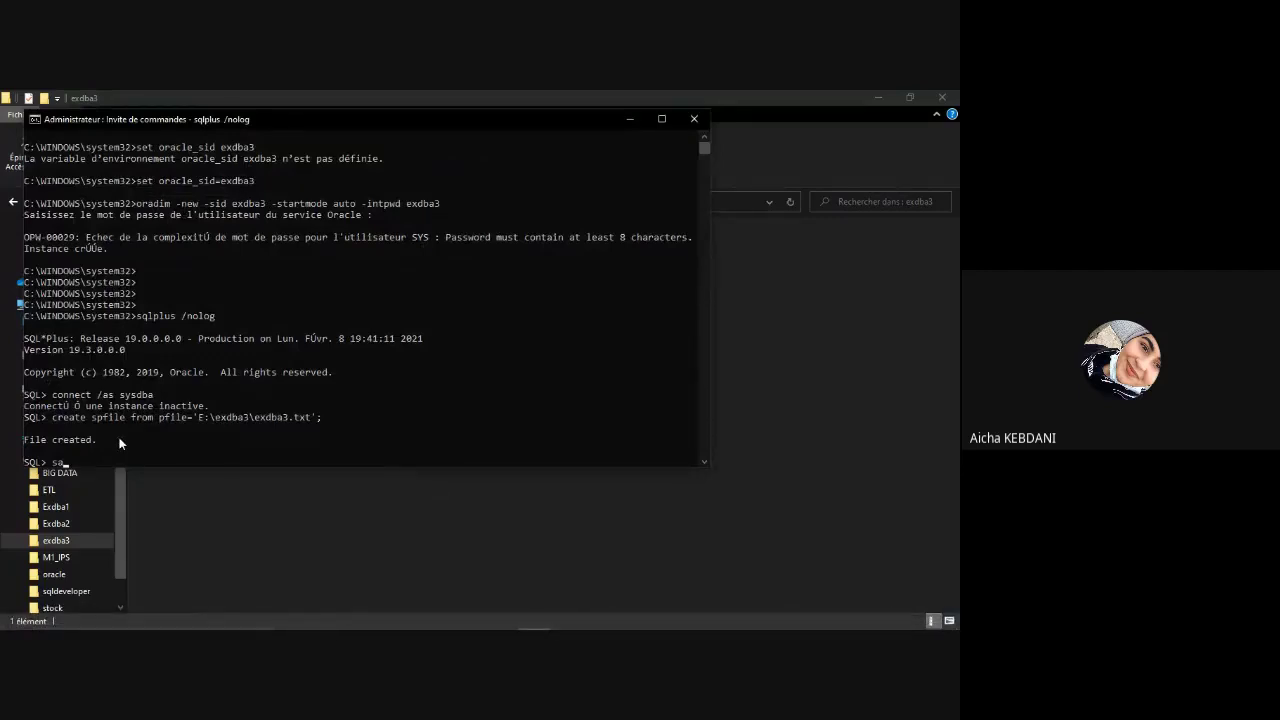
pyautogui.press('BackSpace')
pyautogui.write('tartup nomount')
pyautogui.press('Return')
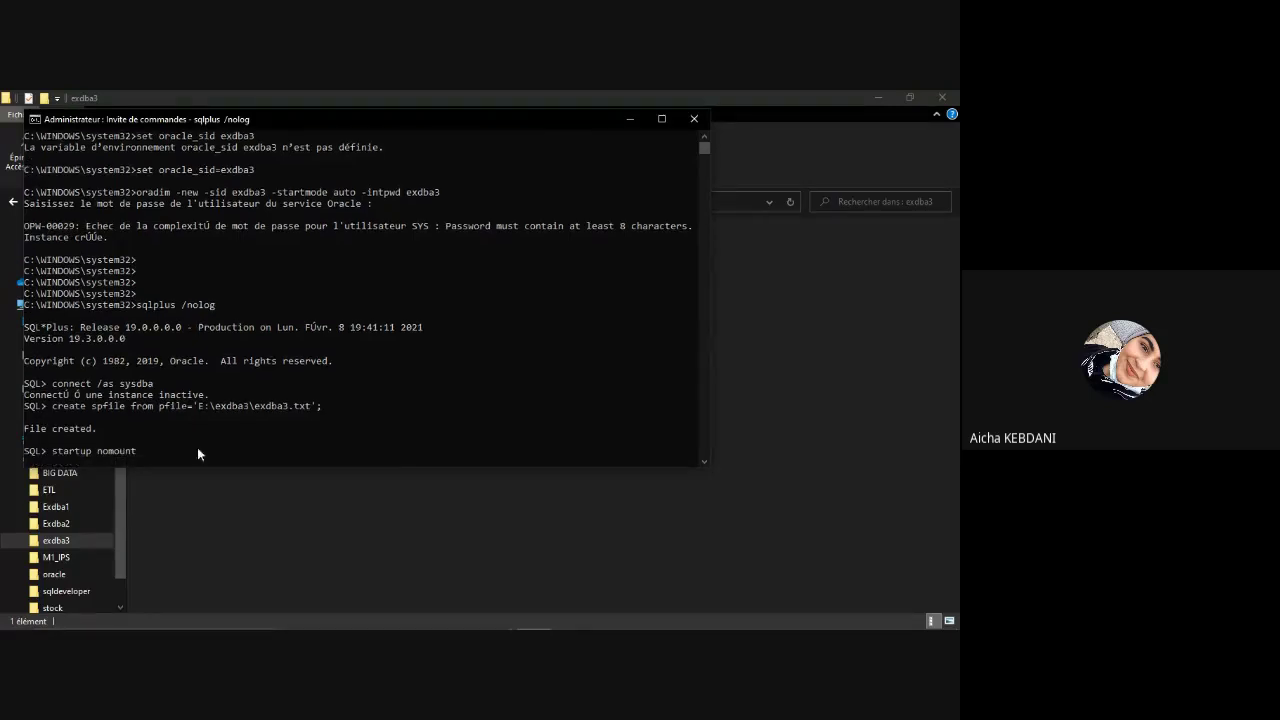
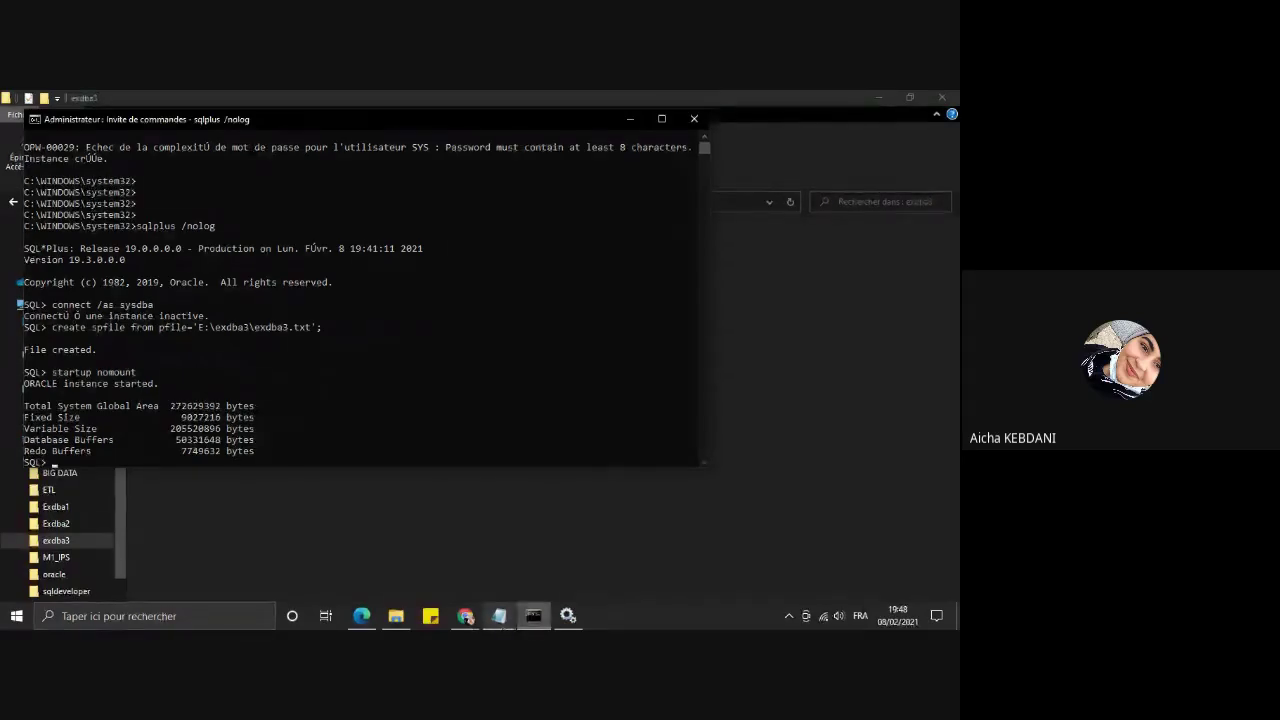
# Step: Copy the 'create database Exdba1' first line from the copie.txt script in Notepad
pyautogui.moveTo(505, 612)
pyautogui.click(462, 562)
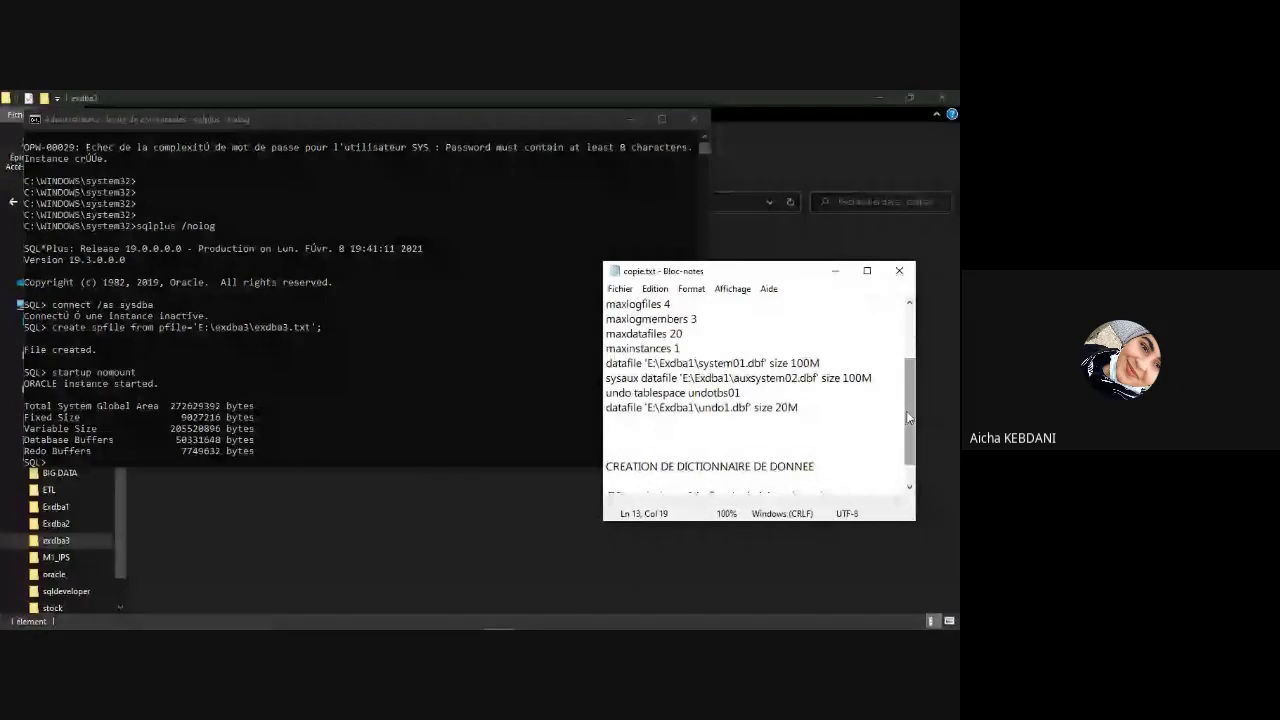
pyautogui.moveTo(908, 418); pyautogui.dragTo(914, 303)
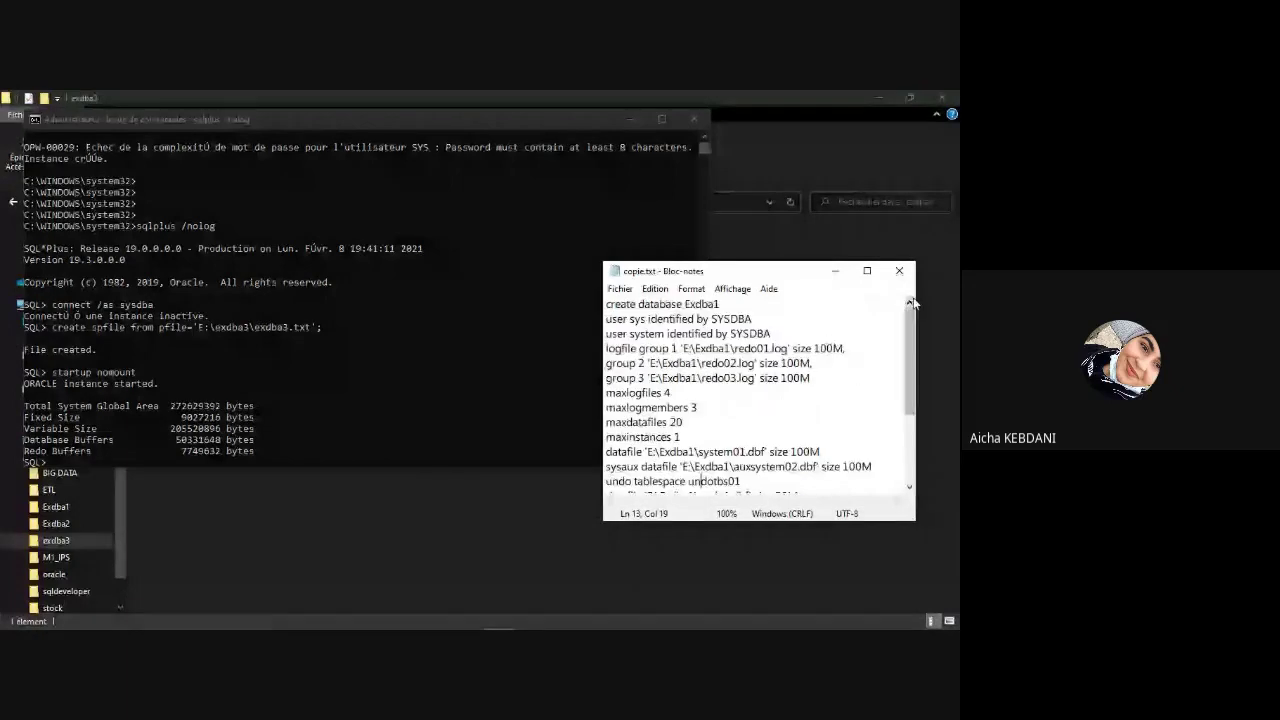
pyautogui.click(645, 304)
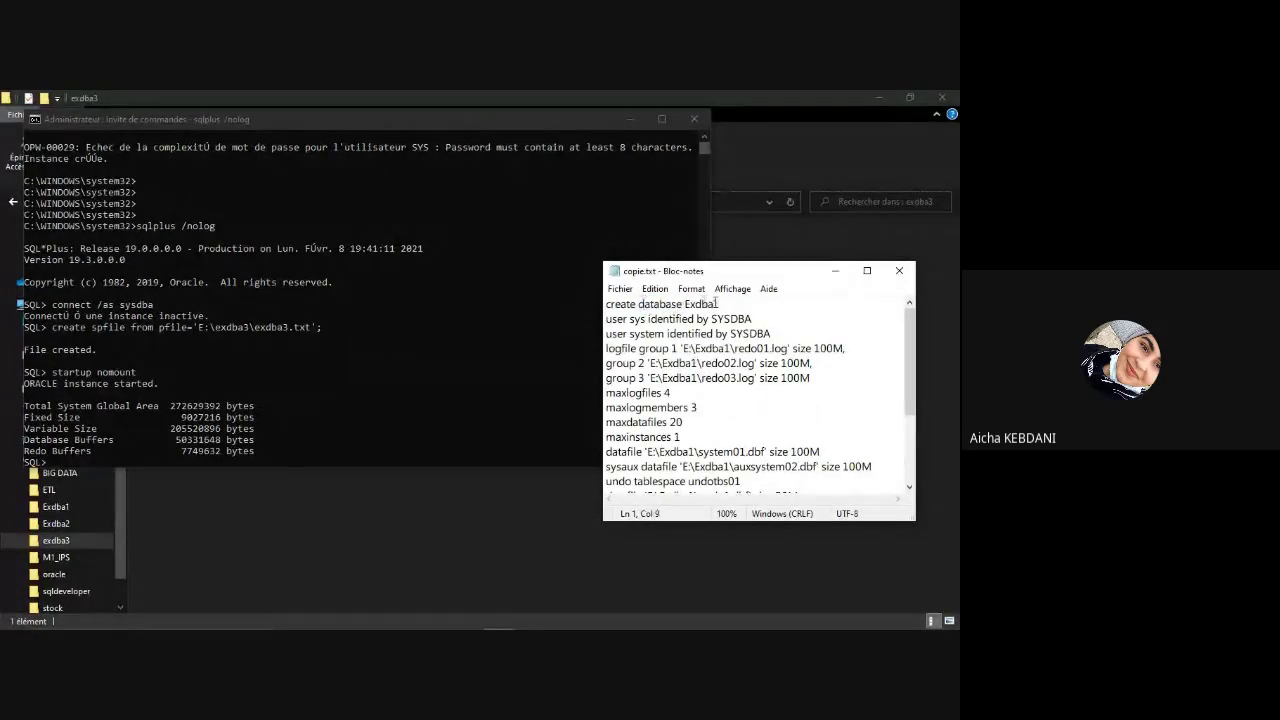
pyautogui.moveTo(720, 304); pyautogui.dragTo(606, 304)
pyautogui.hotkey('ctrl', 'c')
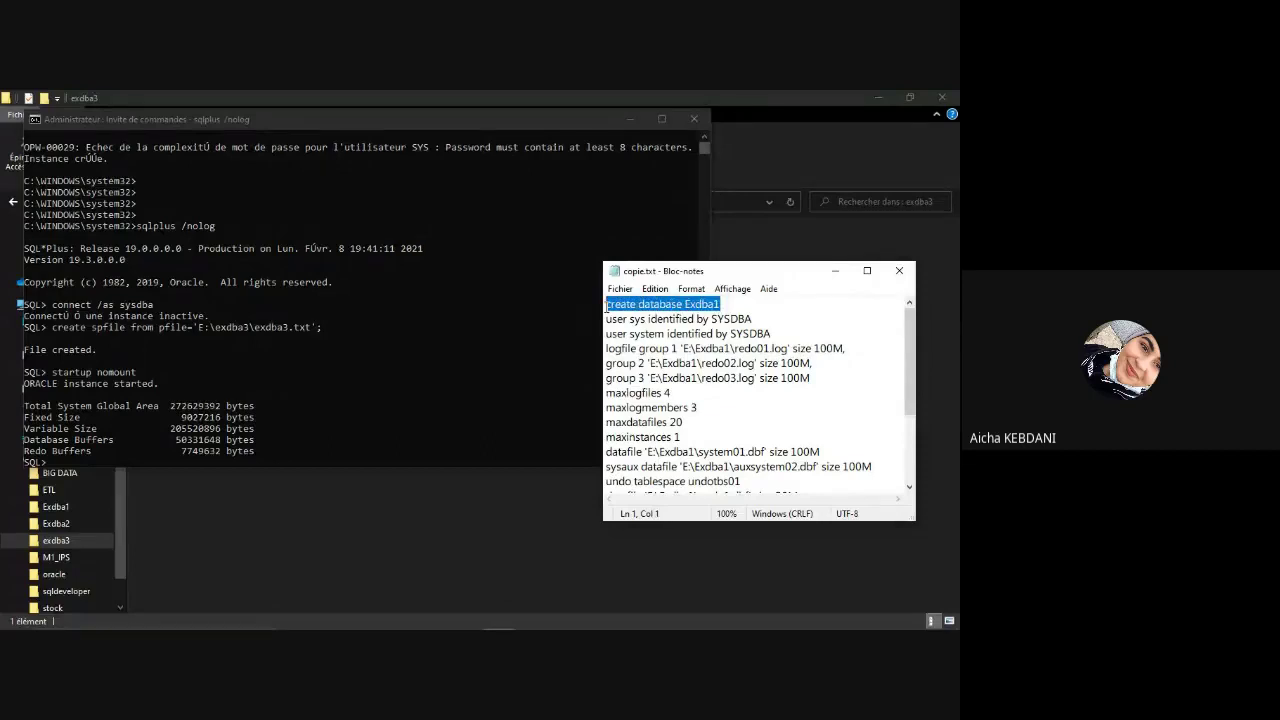
pyautogui.click(56, 462)
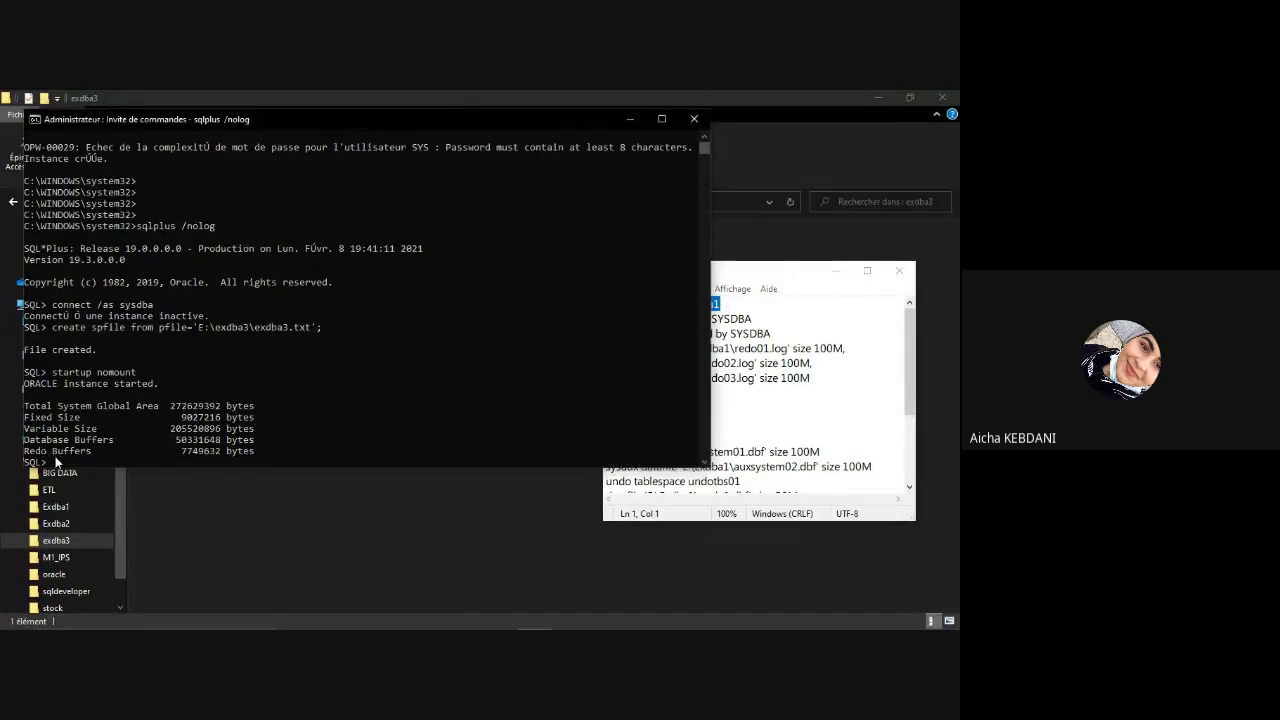
# Step: Paste the create database line into SQL*Plus with the name changed to exdba3
pyautogui.hotkey('ctrl', 'v')
pyautogui.press('BackSpace')
pyautogui.press('BackSpace')
pyautogui.press('BackSpace')
pyautogui.press('BackSpace')
pyautogui.press('BackSpace')
pyautogui.press('BackSpace')
pyautogui.write('exdba')
pyautogui.press('BackSpace')
pyautogui.press('BackSpace')
pyautogui.press('BackSpace')
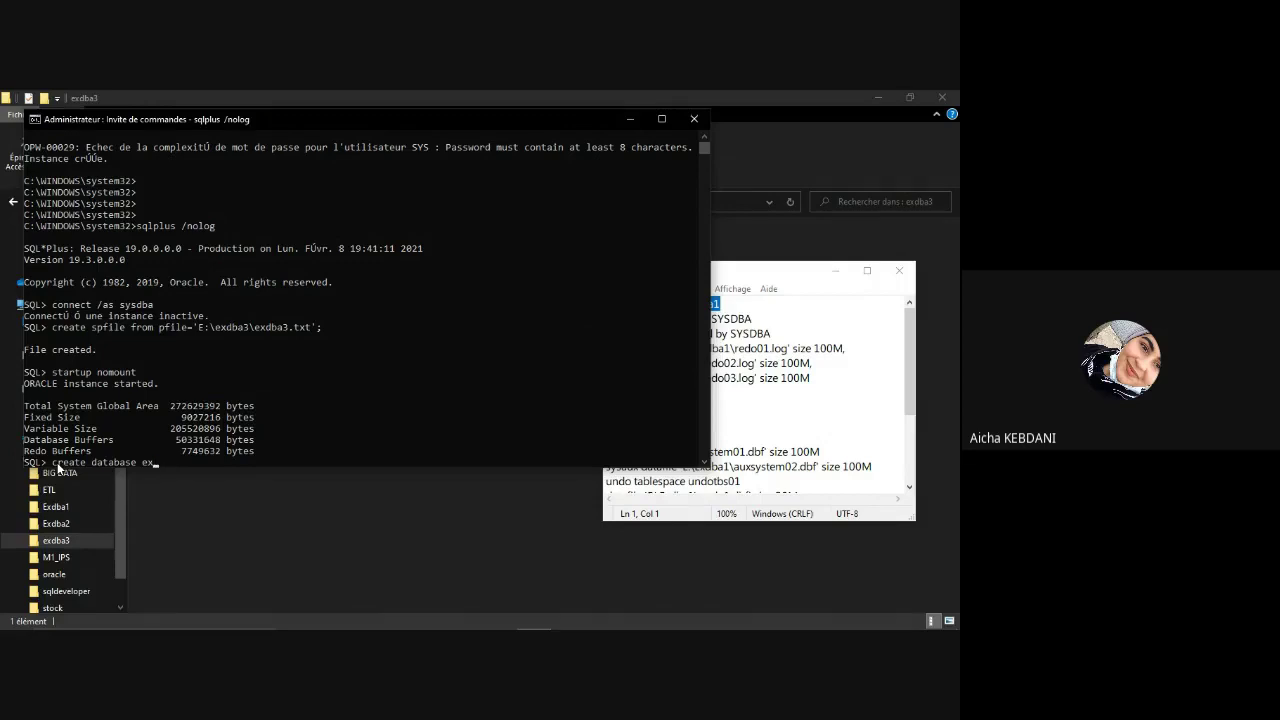
pyautogui.write('dba3')
pyautogui.press('Return')
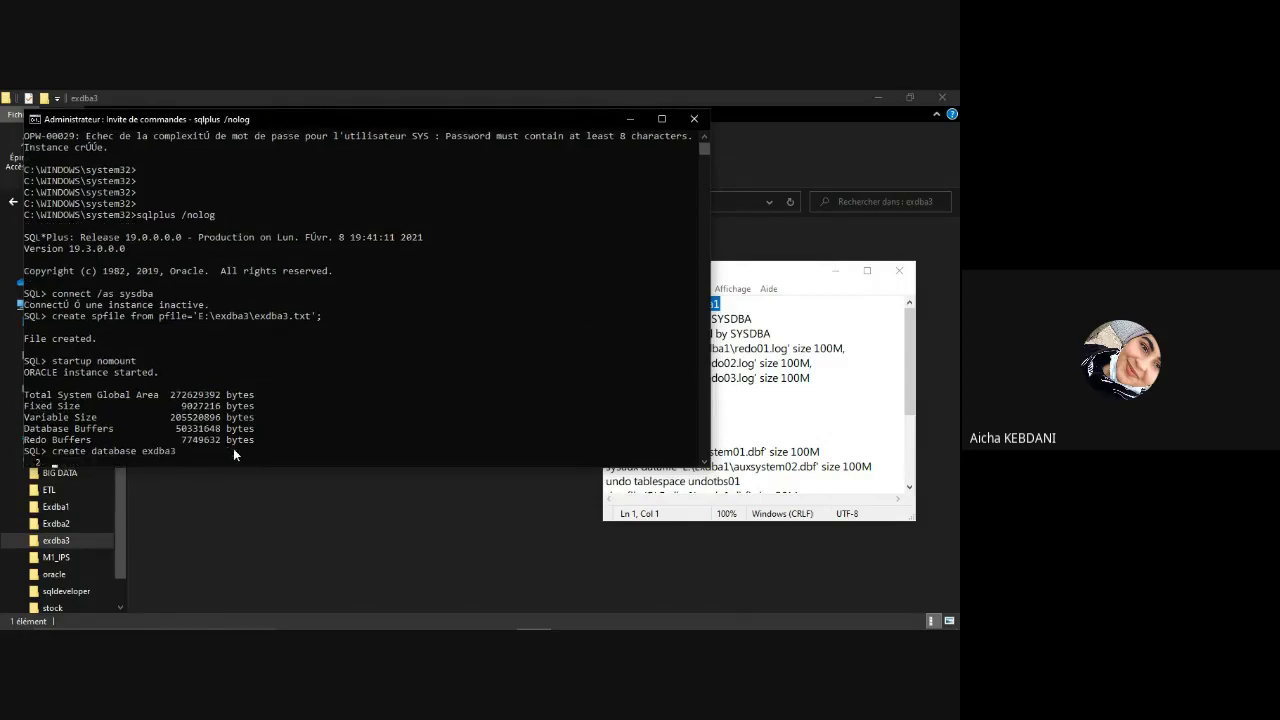
# Step: Add the user sys and user system password lines from the script as lines 2 and 3
pyautogui.click(767, 325)
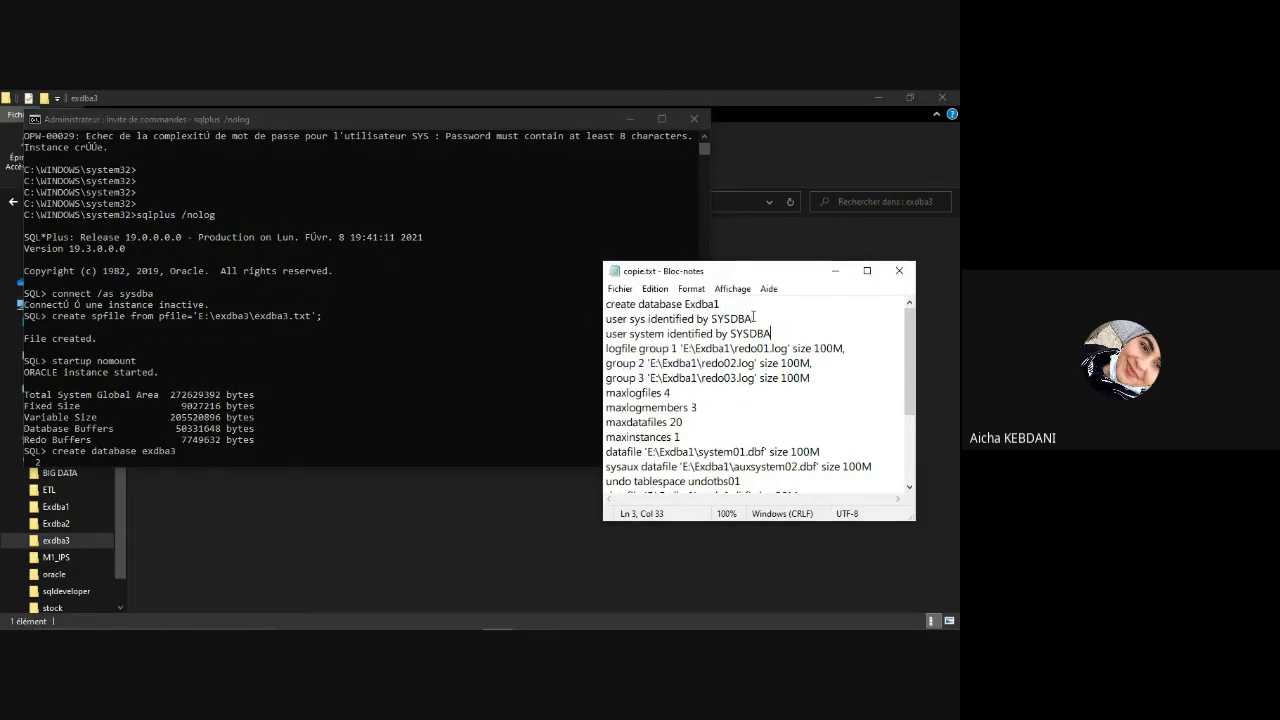
pyautogui.moveTo(752, 318); pyautogui.dragTo(608, 318)
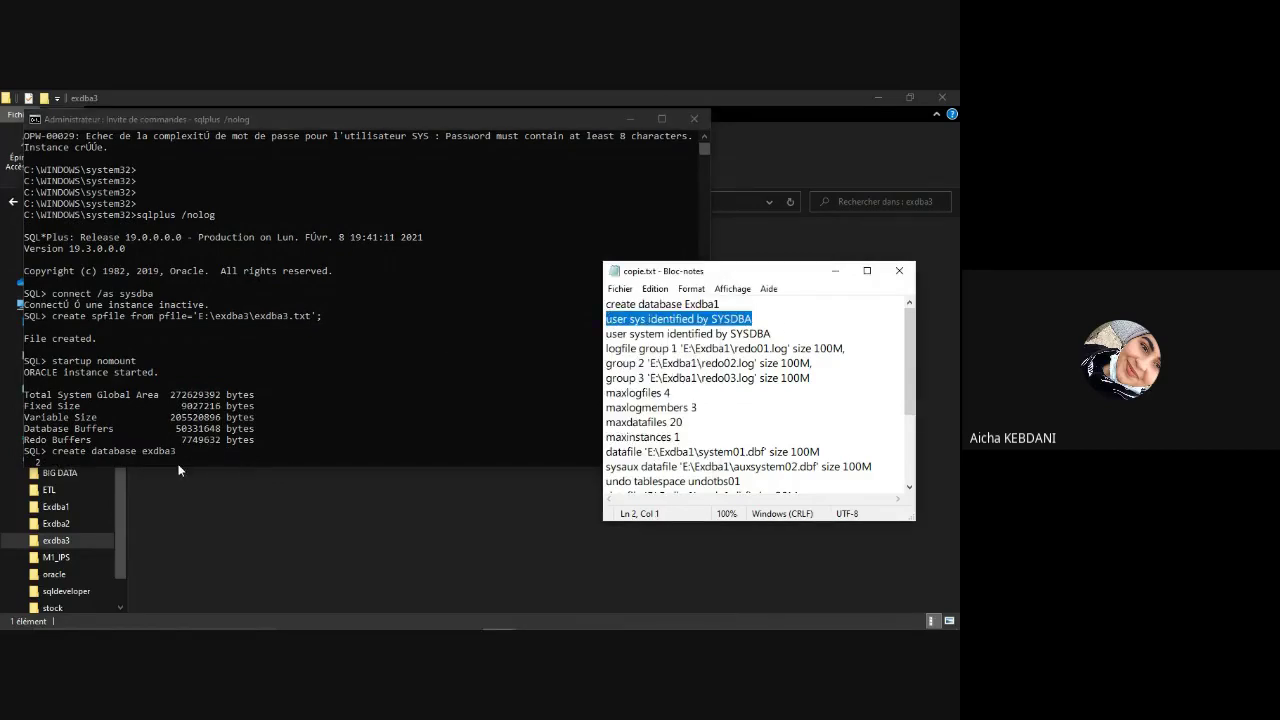
pyautogui.click(152, 458)
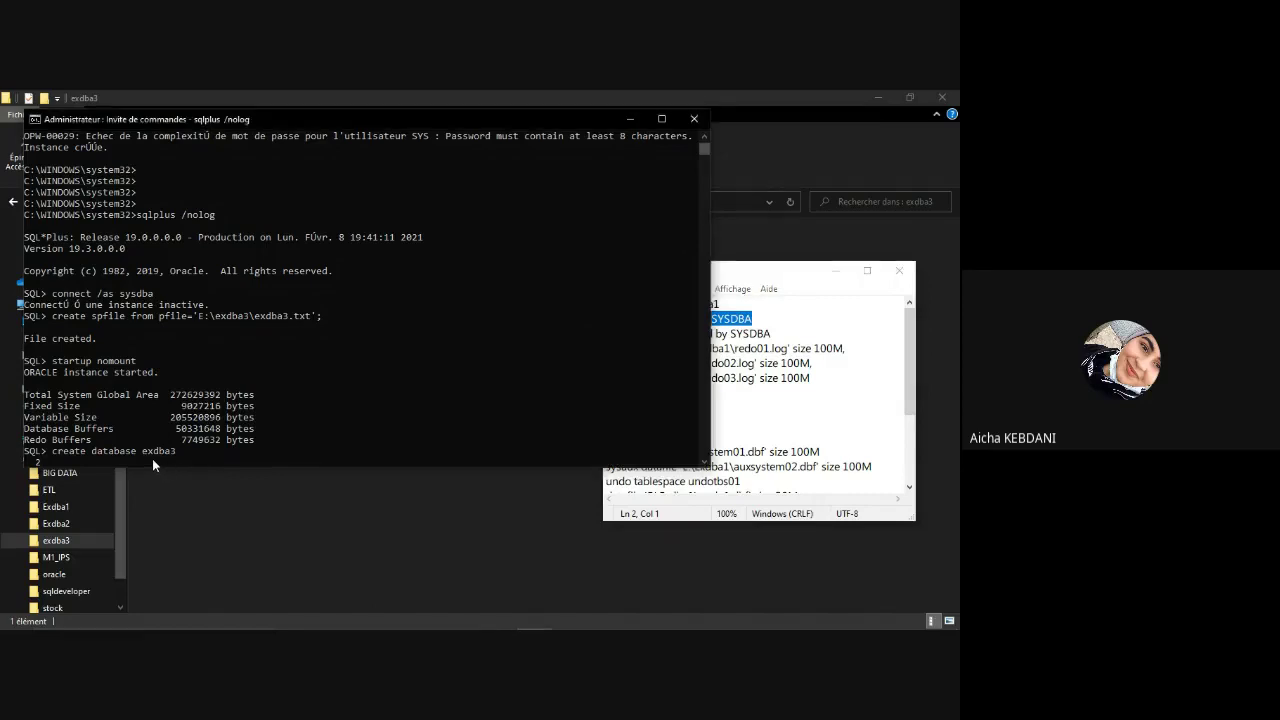
pyautogui.write('user sys identified by SYSDBA')
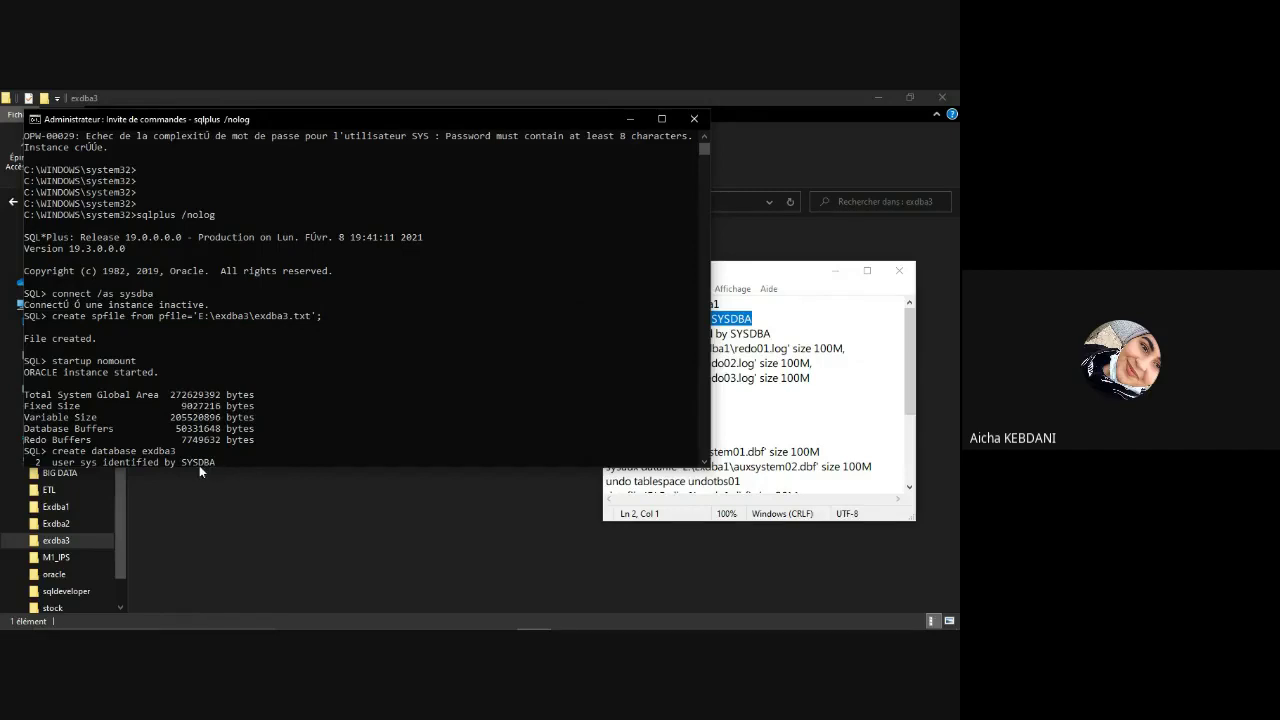
pyautogui.press('Return')
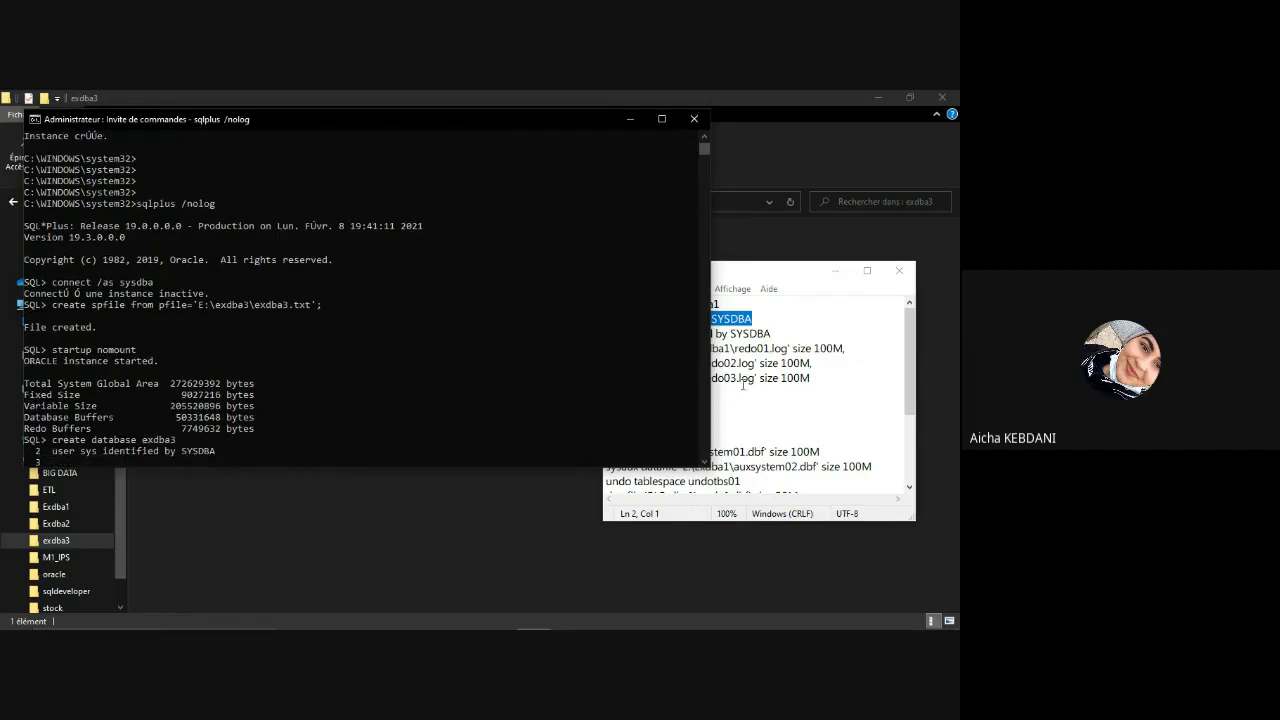
pyautogui.click(741, 379)
pyautogui.moveTo(774, 334); pyautogui.dragTo(609, 336)
pyautogui.press('super+c')
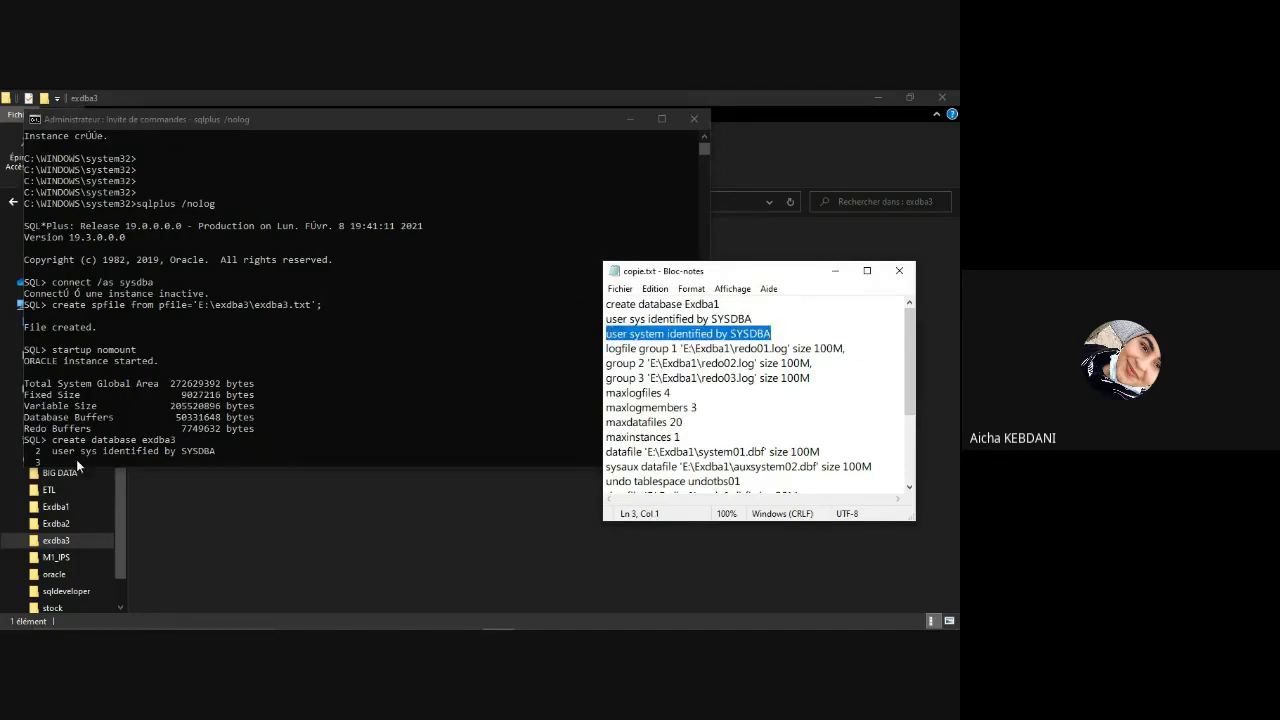
pyautogui.click(76, 459)
pyautogui.rightClick(76, 459)
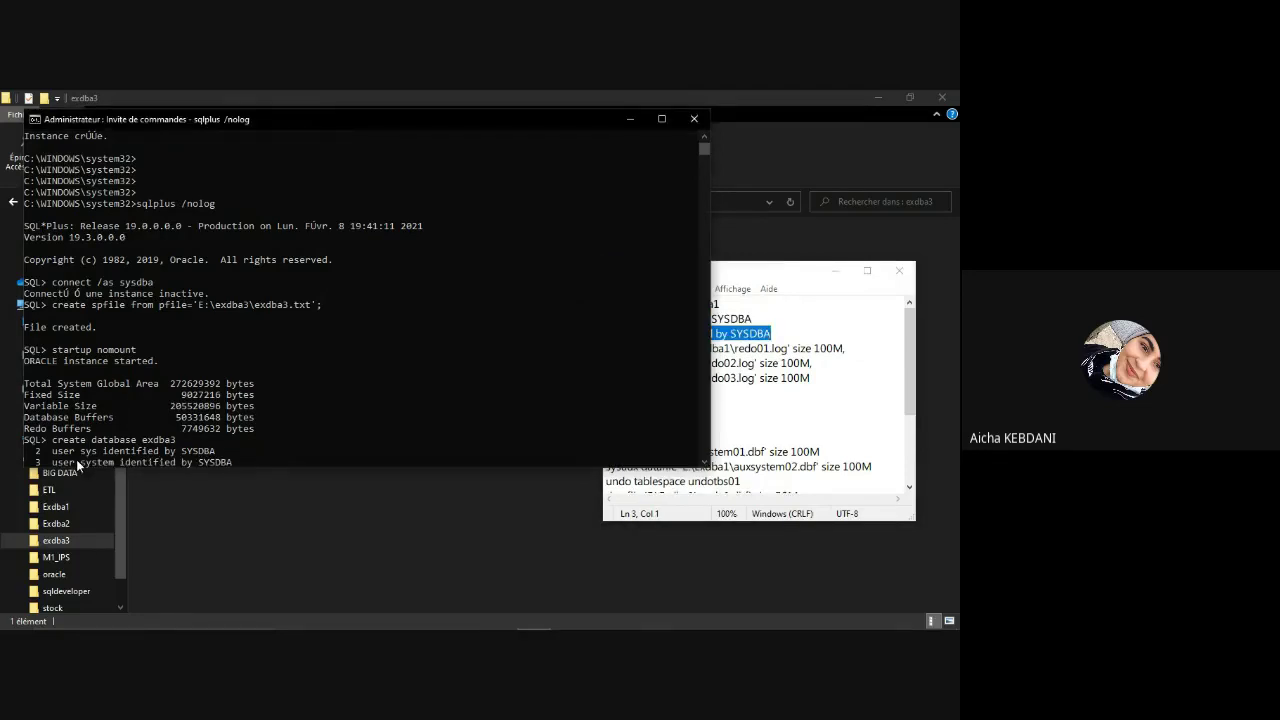
pyautogui.press('Return')
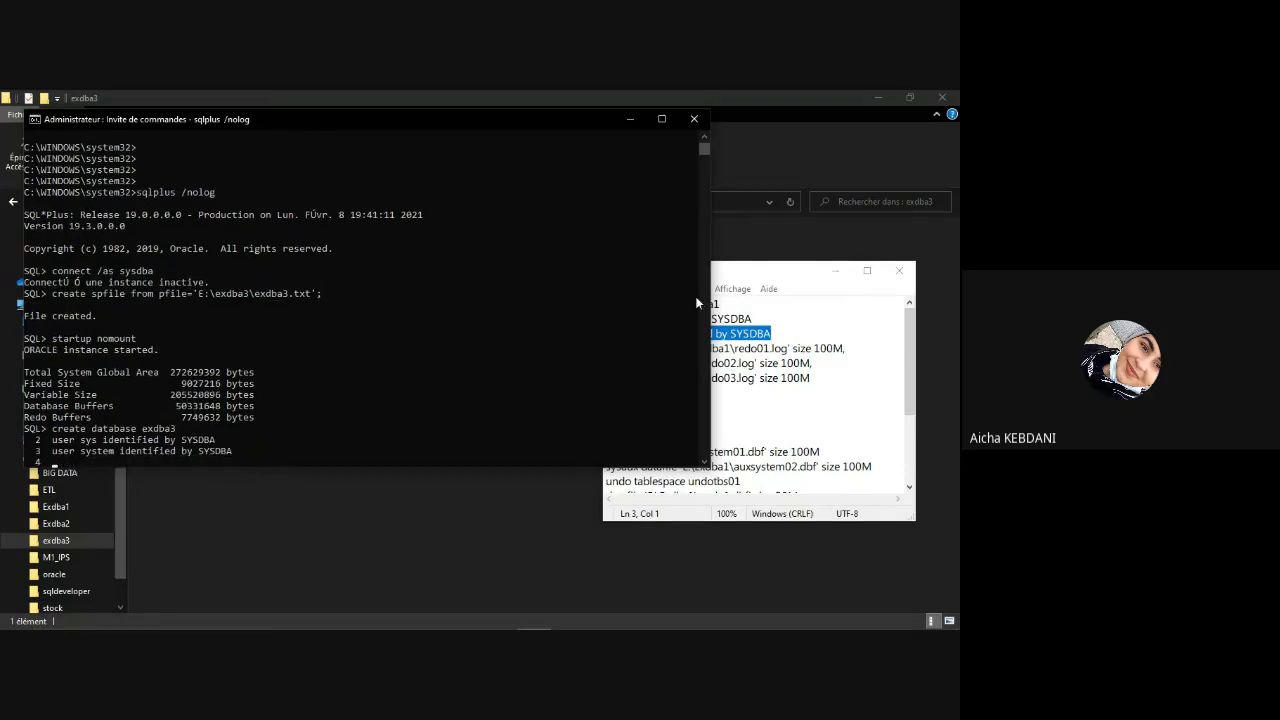
pyautogui.click(826, 348)
# Step: Enter logfile group 1 'E:\exdba3\redo01.log' size 100M, changing Exdba1 to exdba3
pyautogui.doubleClick(826, 348)
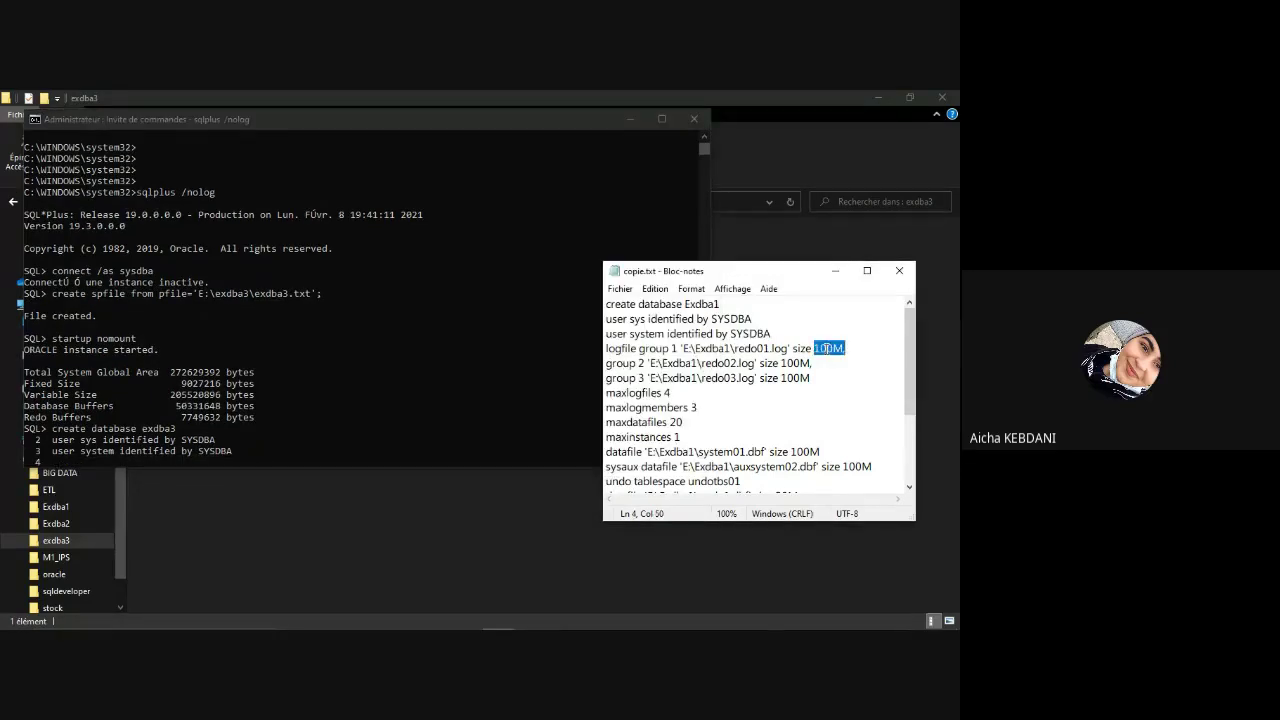
pyautogui.click(826, 348)
pyautogui.doubleClick(826, 348)
pyautogui.moveTo(852, 349); pyautogui.dragTo(606, 352)
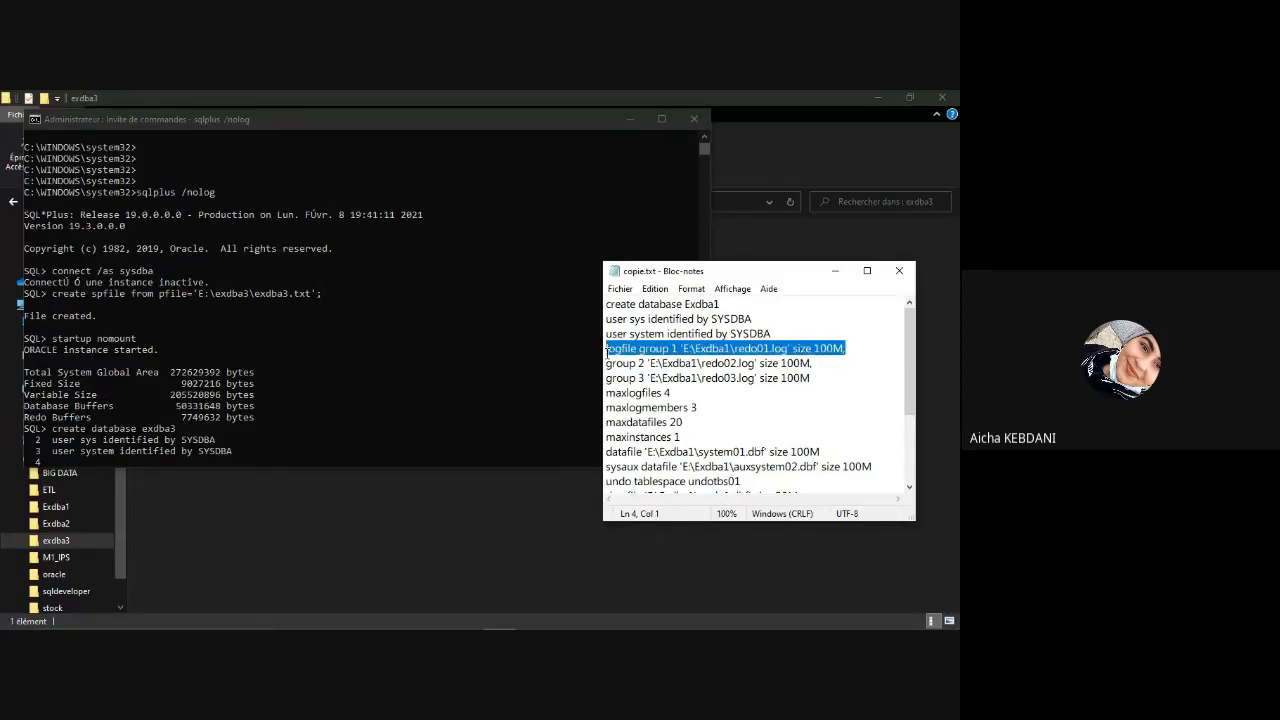
pyautogui.click(124, 461)
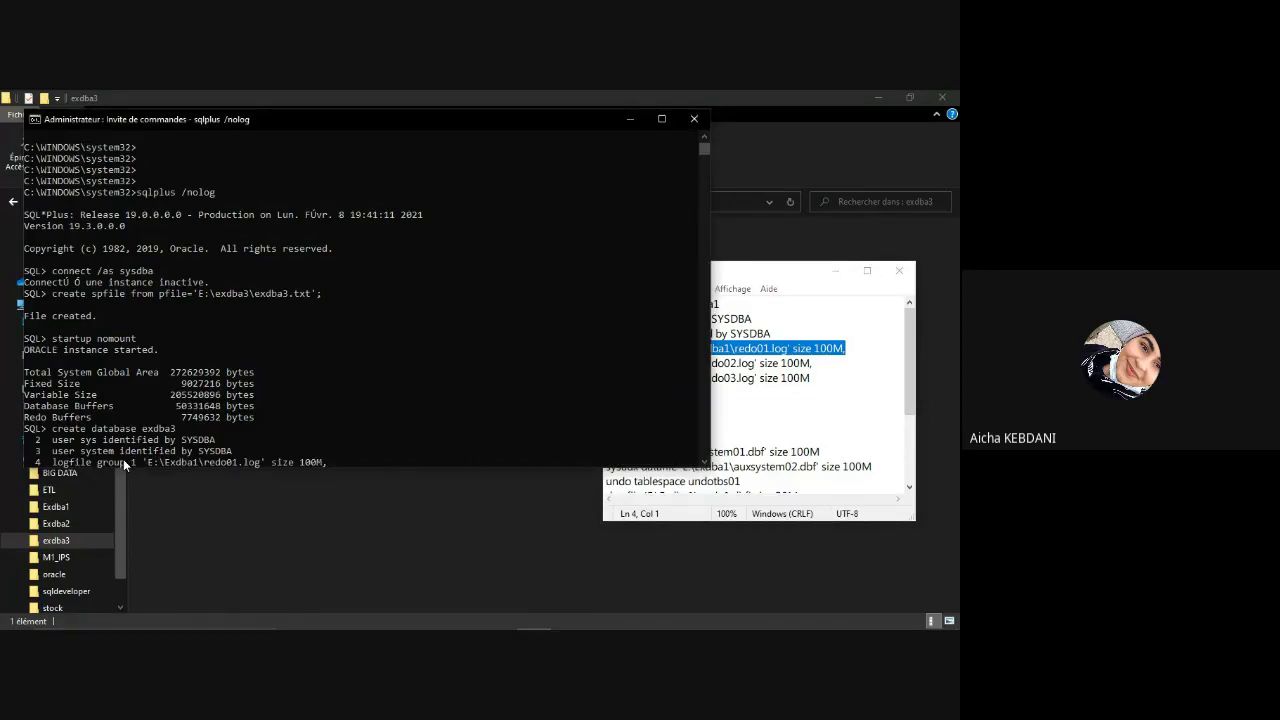
pyautogui.press('BackSpace')
pyautogui.press('BackSpace')
pyautogui.press('BackSpace')
pyautogui.press('BackSpace')
pyautogui.press('BackSpace')
pyautogui.press('BackSpace')
pyautogui.press('BackSpace')
pyautogui.write('exdba3\\redo0')
pyautogui.press('BackSpace')
pyautogui.press('Right')
pyautogui.press('Right')
pyautogui.press('Right')
pyautogui.press('Right')
pyautogui.press('Return')
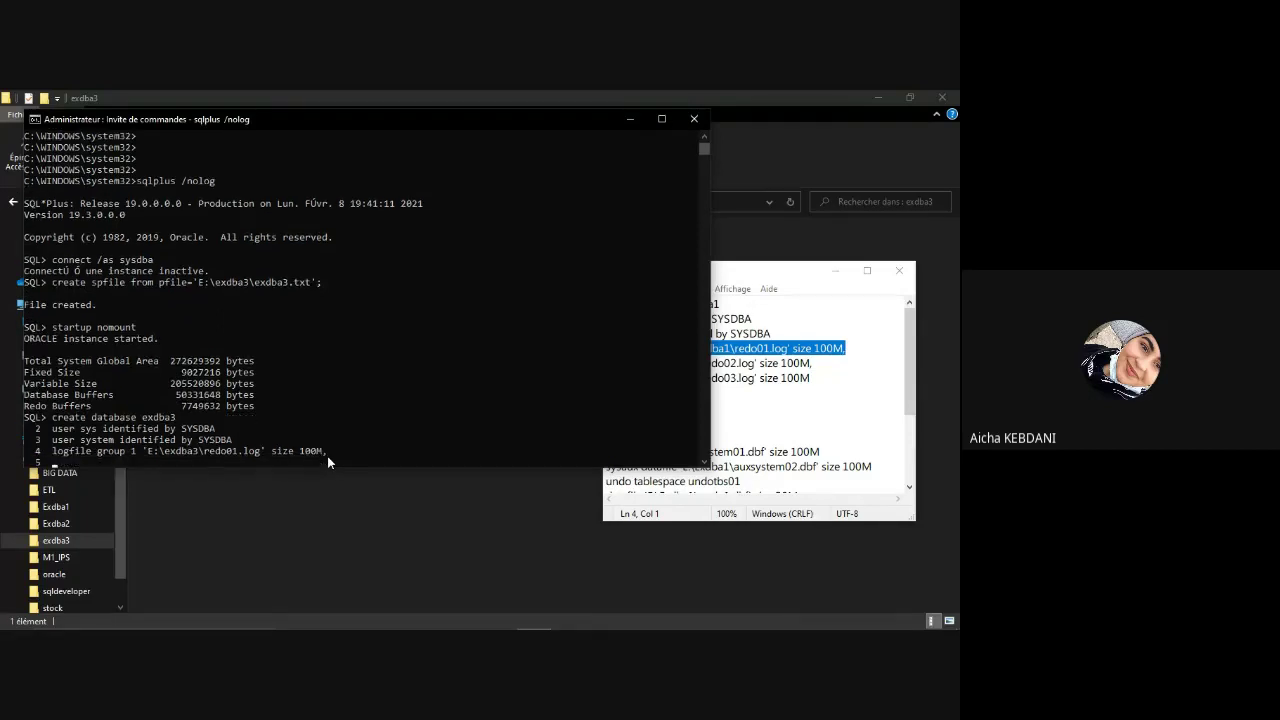
# Step: Correct the group 2 path to 'E:\exdba3\redo02.log' size 100M and enter it as line 5
pyautogui.moveTo(813, 363); pyautogui.dragTo(607, 366)
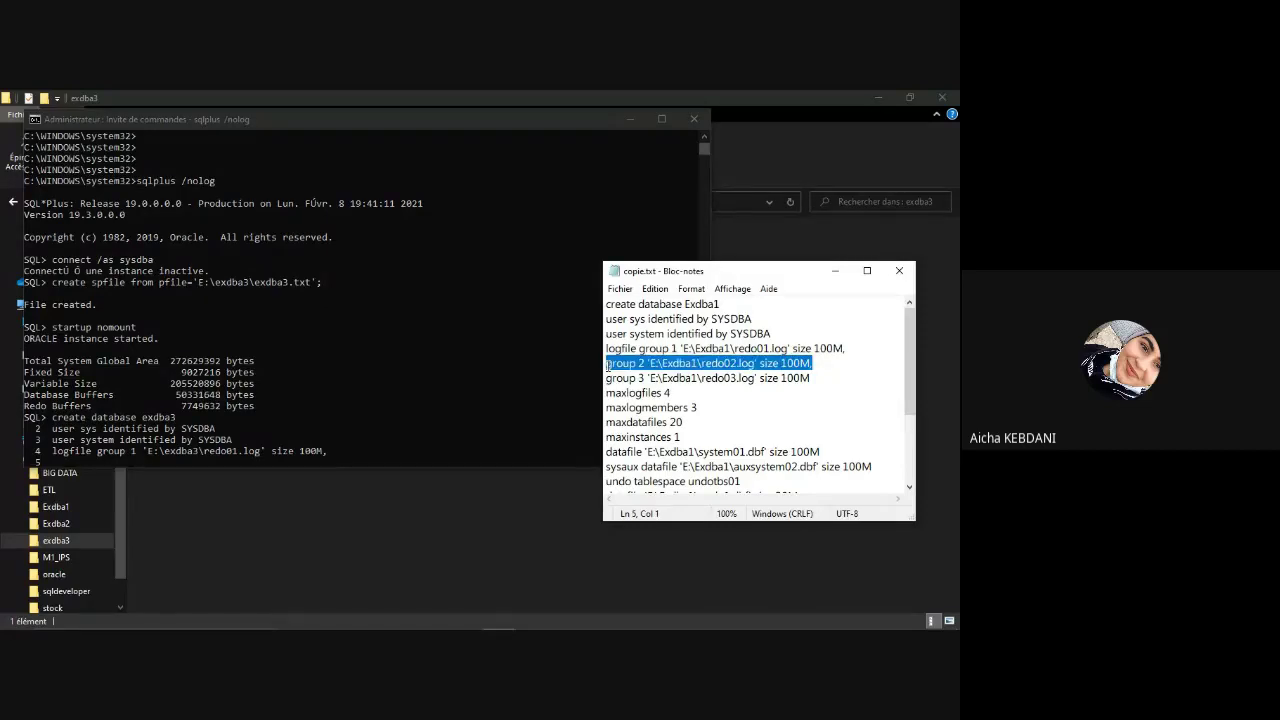
pyautogui.click(687, 364)
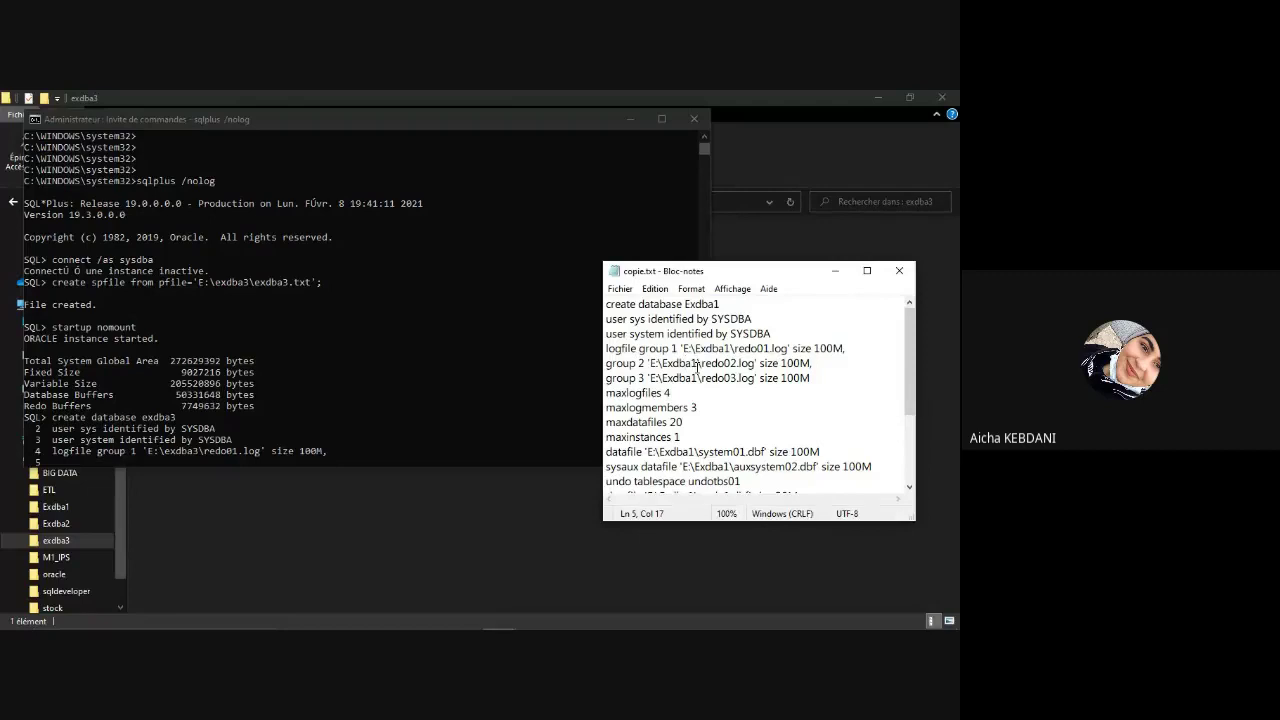
pyautogui.moveTo(697, 364); pyautogui.dragTo(663, 363)
pyautogui.write('ex')
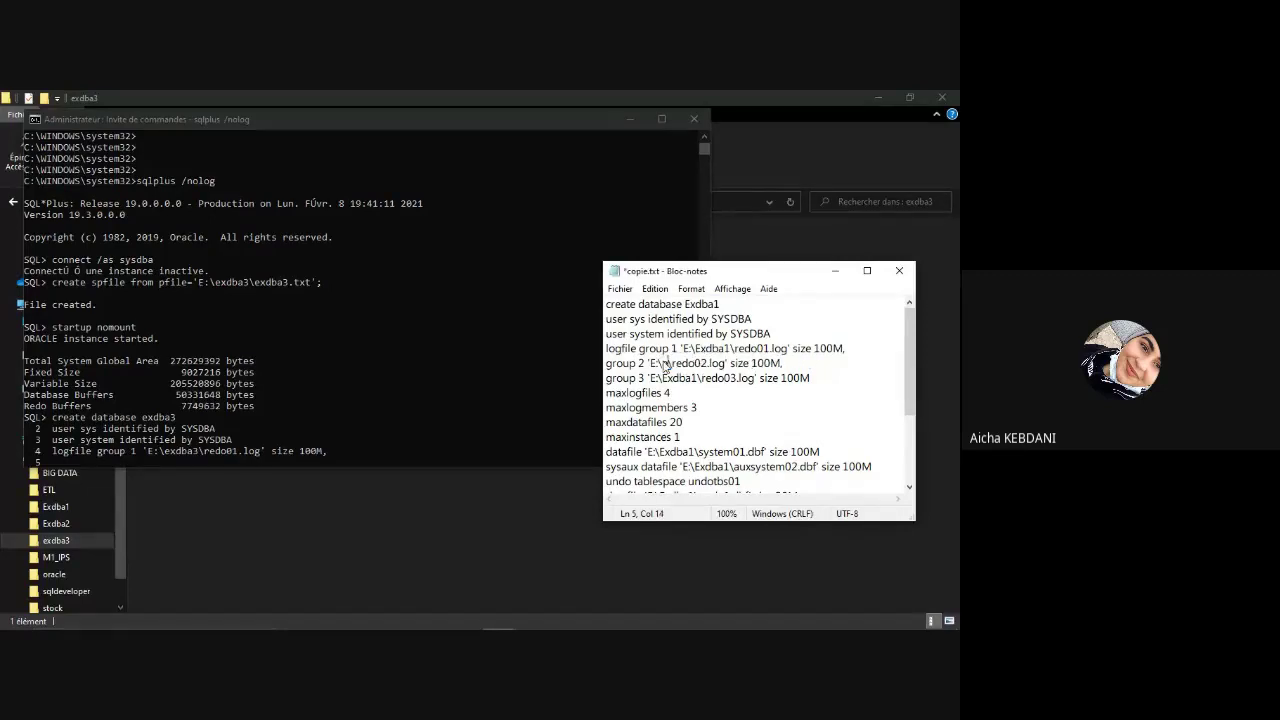
pyautogui.write('dba3')
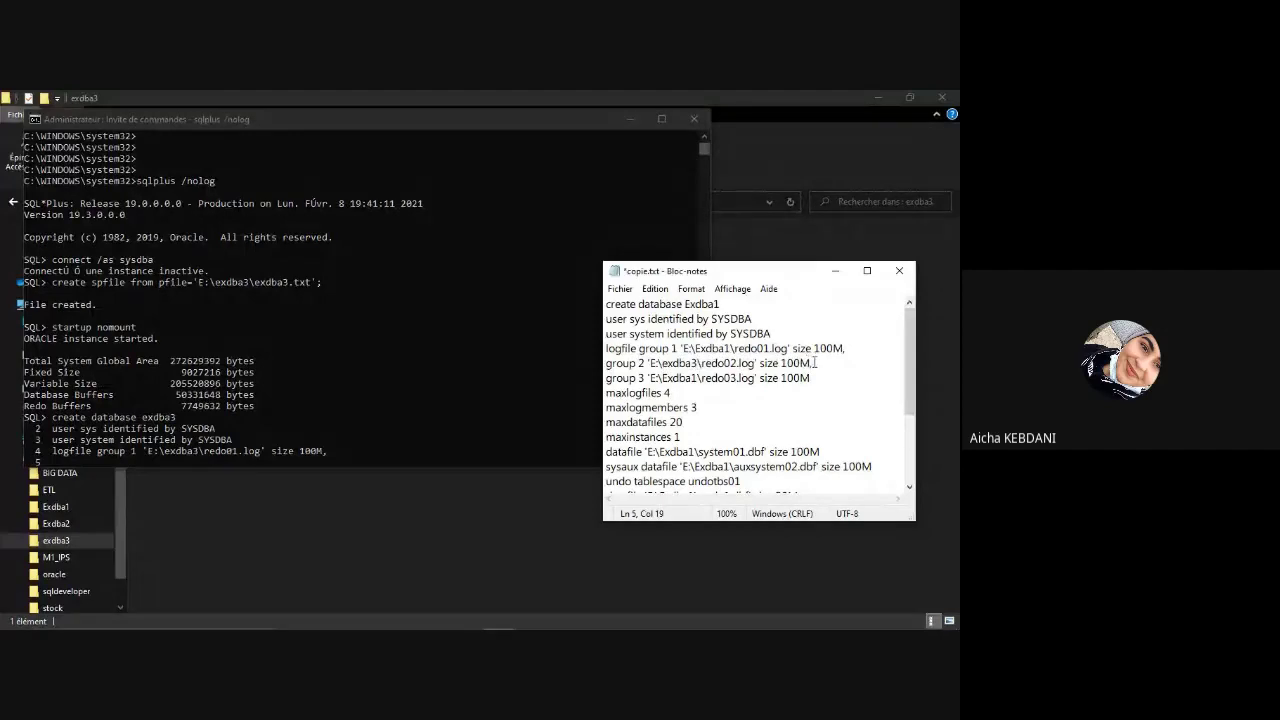
pyautogui.moveTo(813, 363); pyautogui.dragTo(601, 367)
pyautogui.press('super+c')
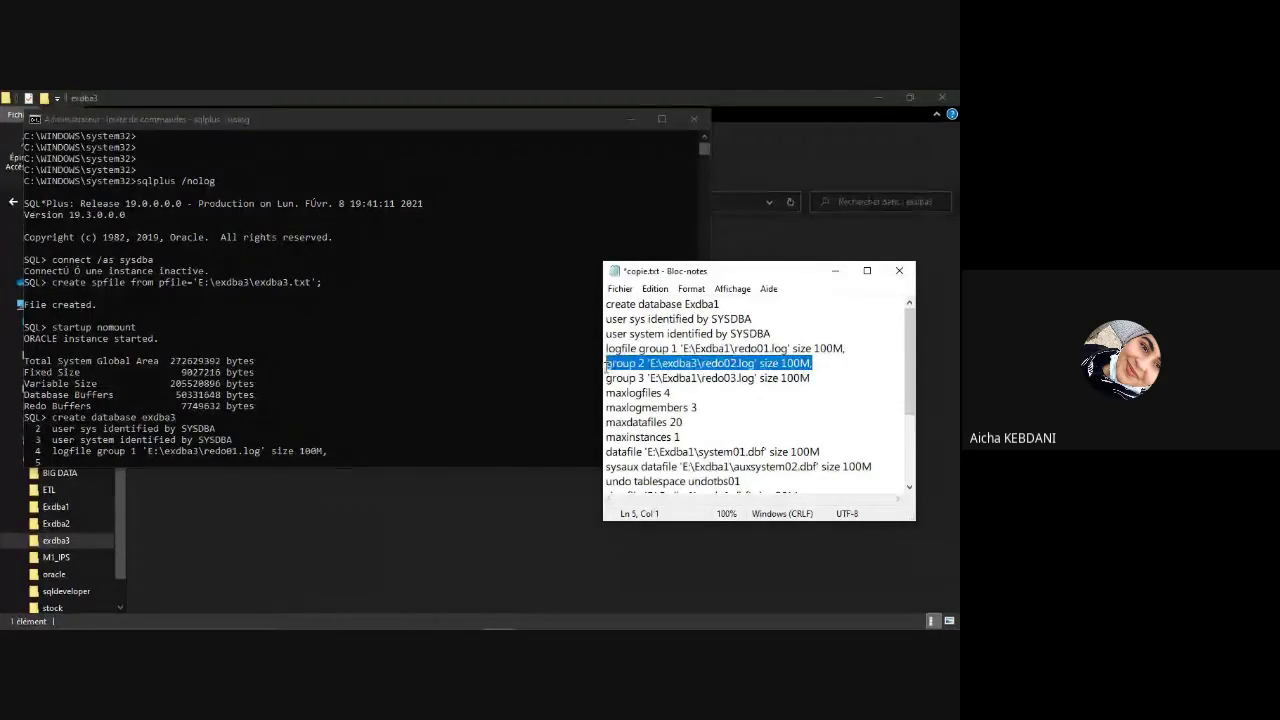
pyautogui.click(123, 459)
pyautogui.rightClick(123, 459)
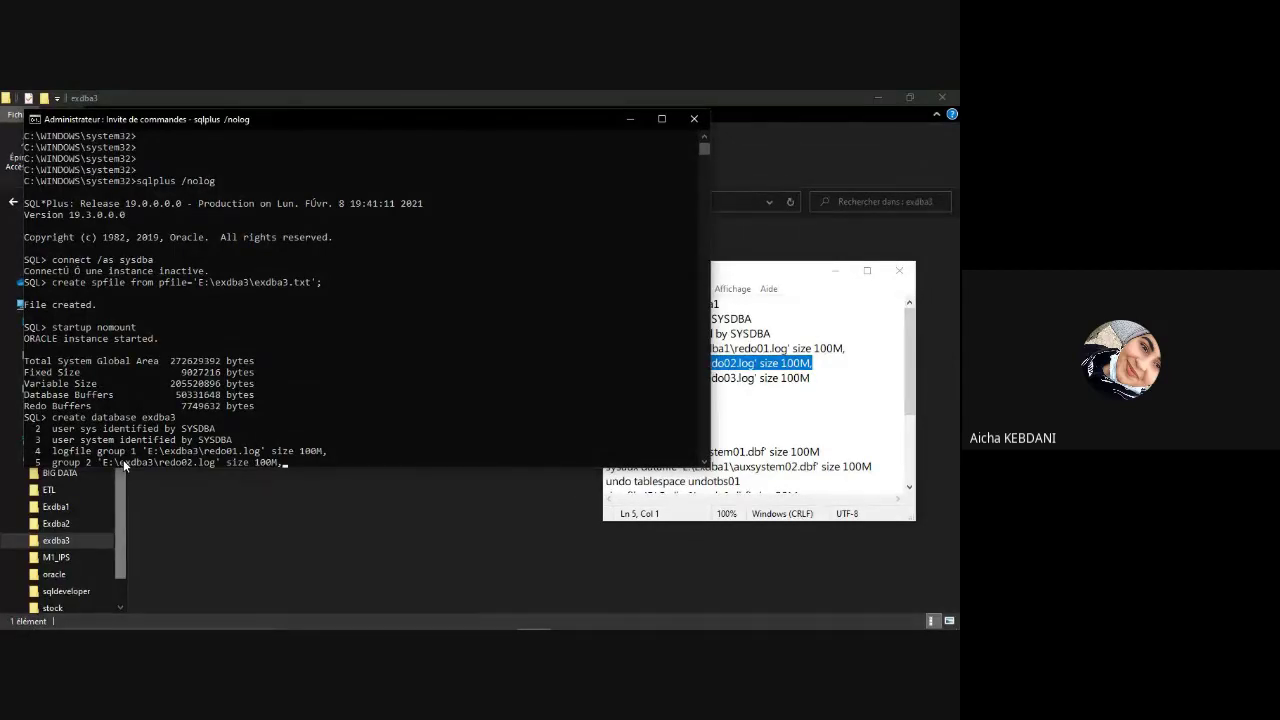
pyautogui.press('Return')
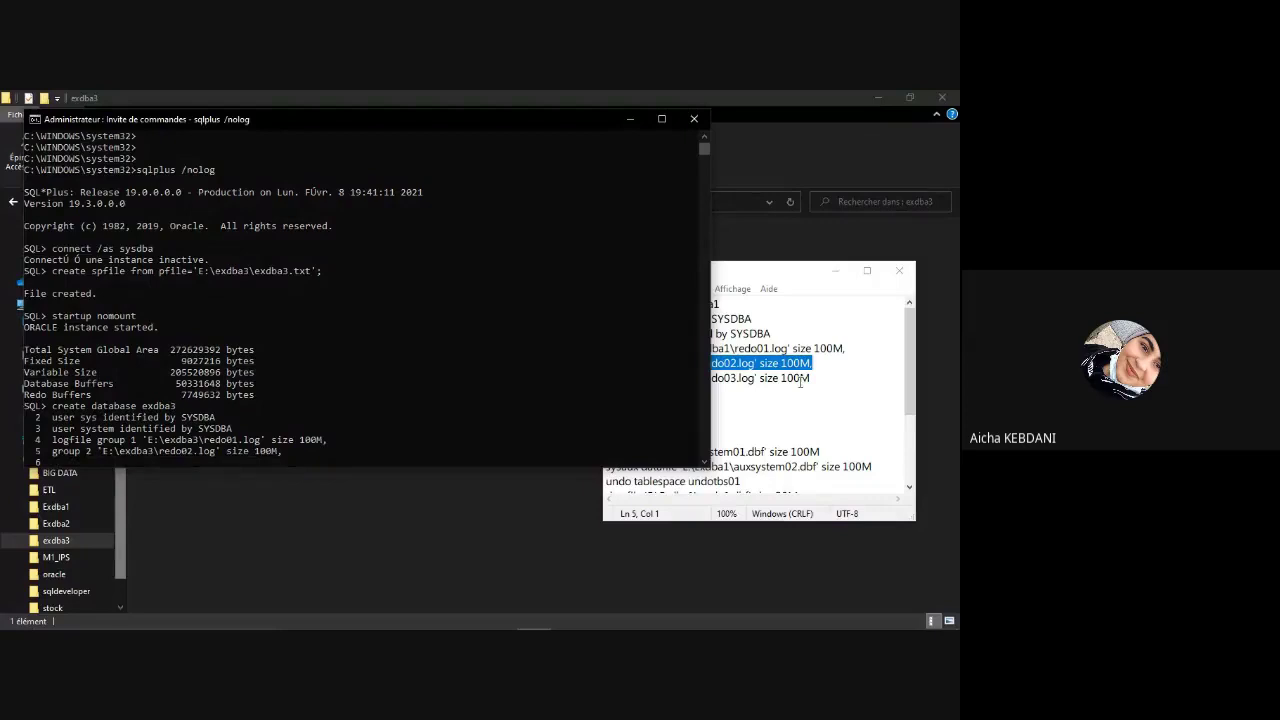
# Step: Correct the group 3 path to 'E:\exdba3\redo03.log' size 100M and enter it as line 6
pyautogui.click(820, 378)
pyautogui.moveTo(698, 378)
pyautogui.mouseDown()
pyautogui.moveTo(662, 380)
pyautogui.moveTo(698, 363)
pyautogui.mouseUp()
pyautogui.press('BackSpace')
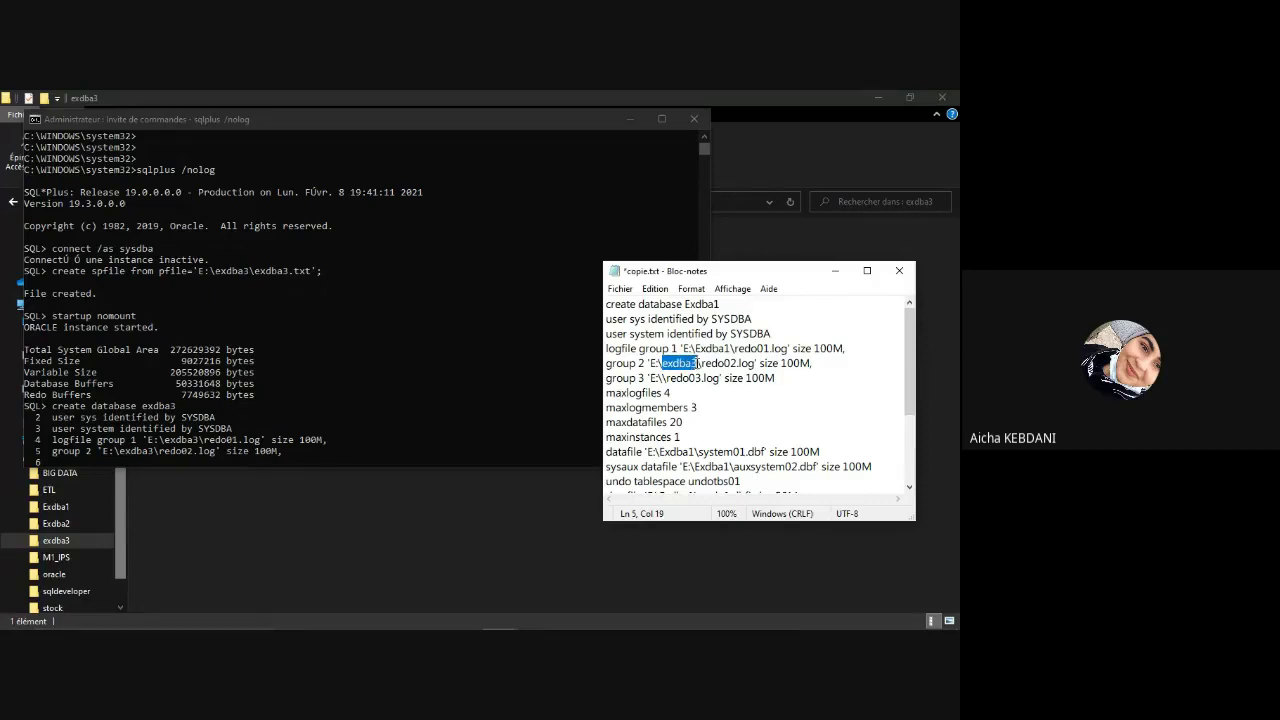
pyautogui.click(662, 378)
pyautogui.write('exdba3\\')
pyautogui.moveTo(660, 378); pyautogui.dragTo(614, 383)
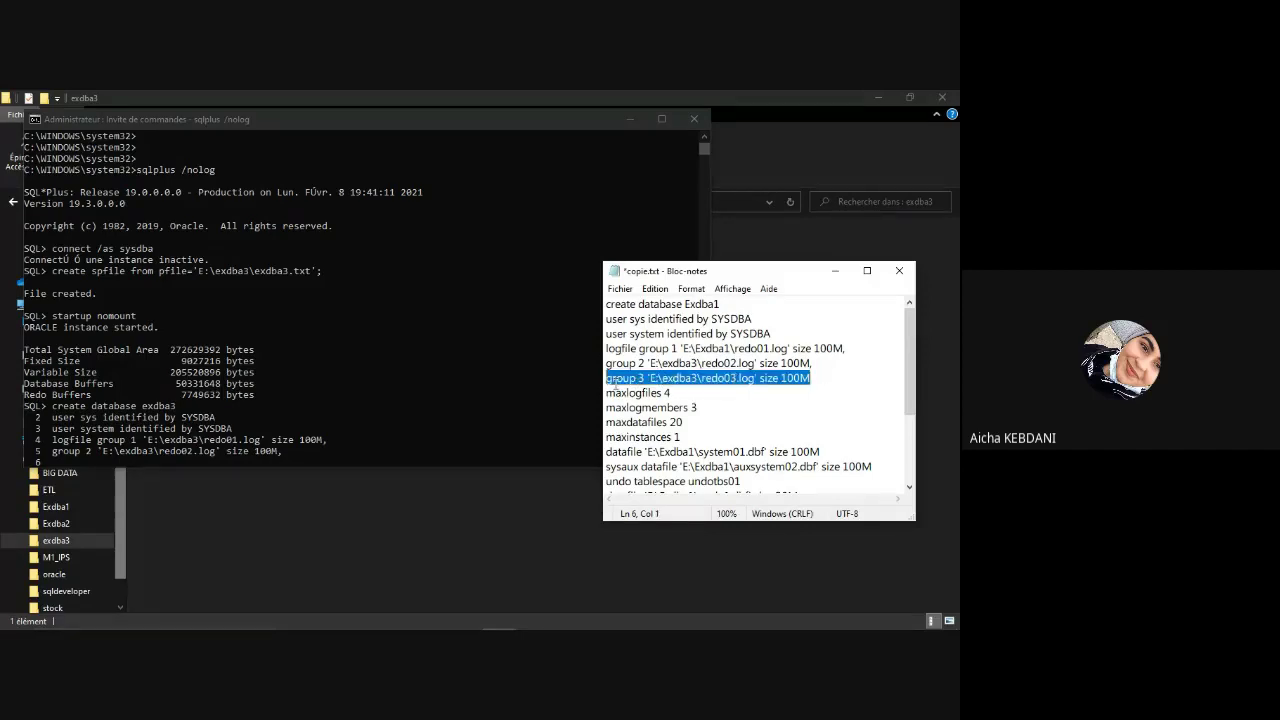
pyautogui.click(95, 450)
pyautogui.click(90, 455)
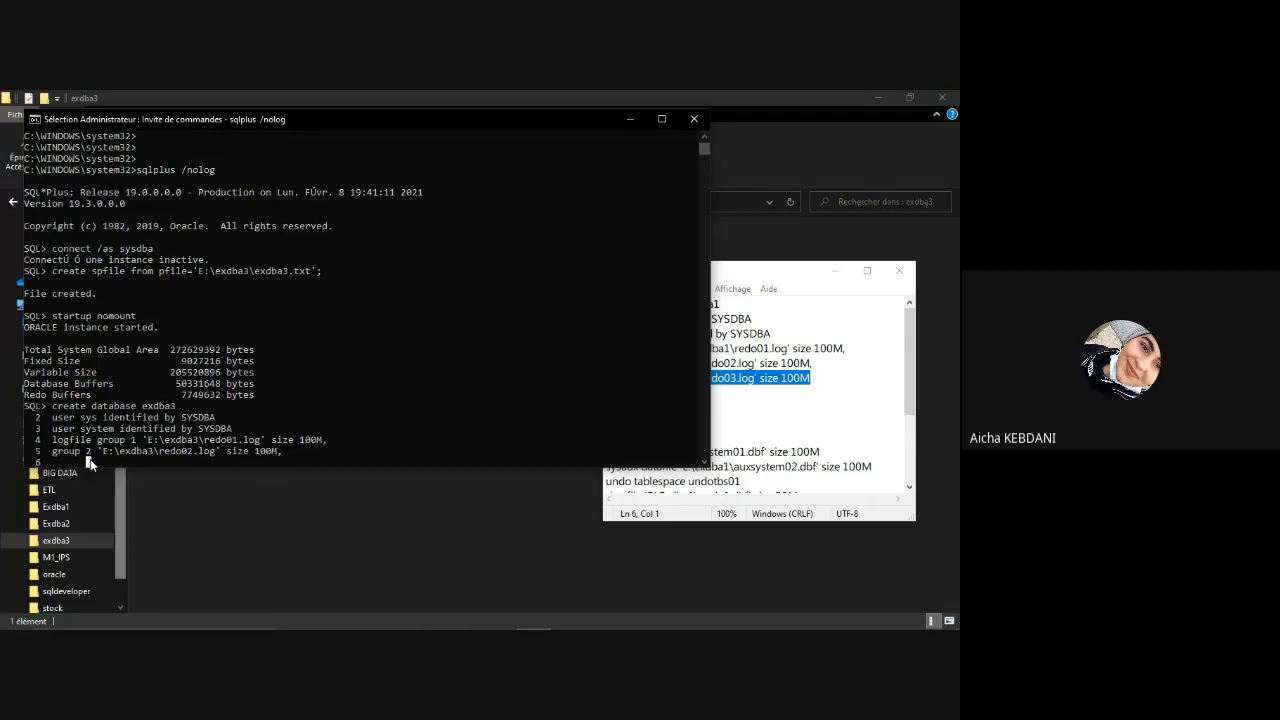
pyautogui.rightClick(88, 461)
pyautogui.press('Return')
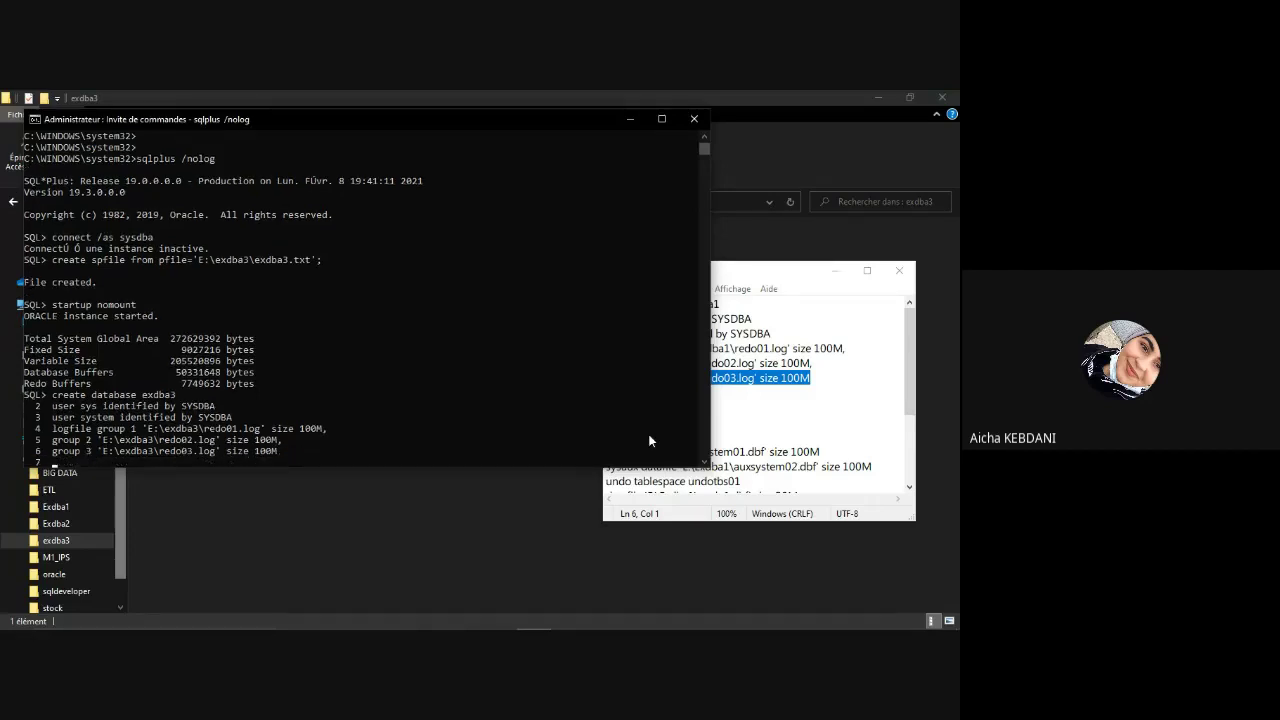
pyautogui.click(779, 380)
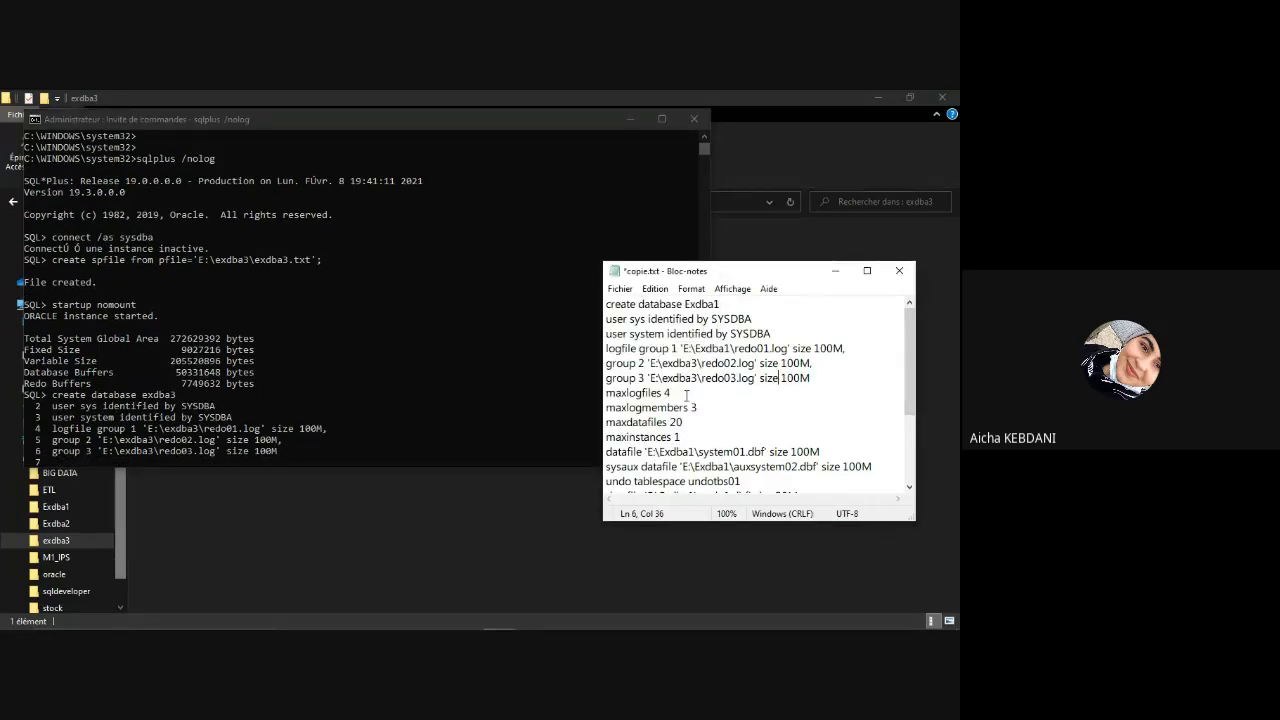
# Step: Add maxlogfiles 4 and maxlogmembers 3 as statement lines 7 and 8
pyautogui.click(600, 403)
pyautogui.moveTo(672, 393); pyautogui.dragTo(604, 395)
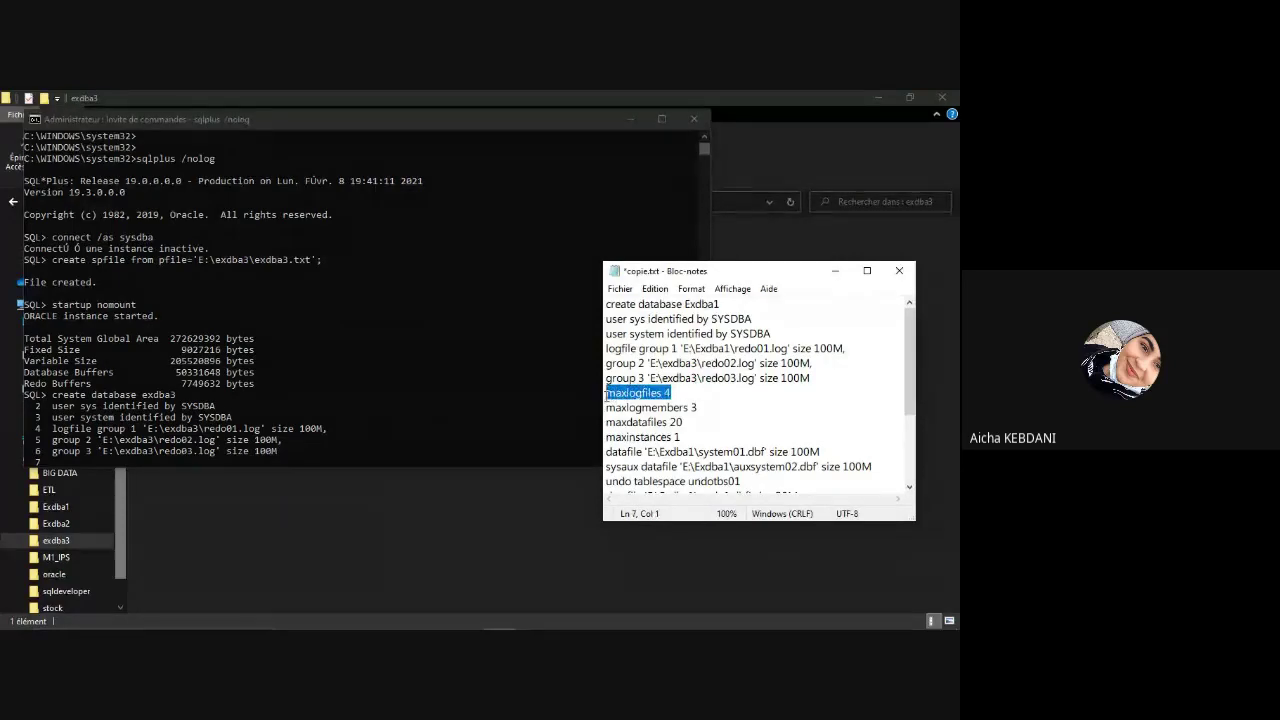
pyautogui.click(70, 457)
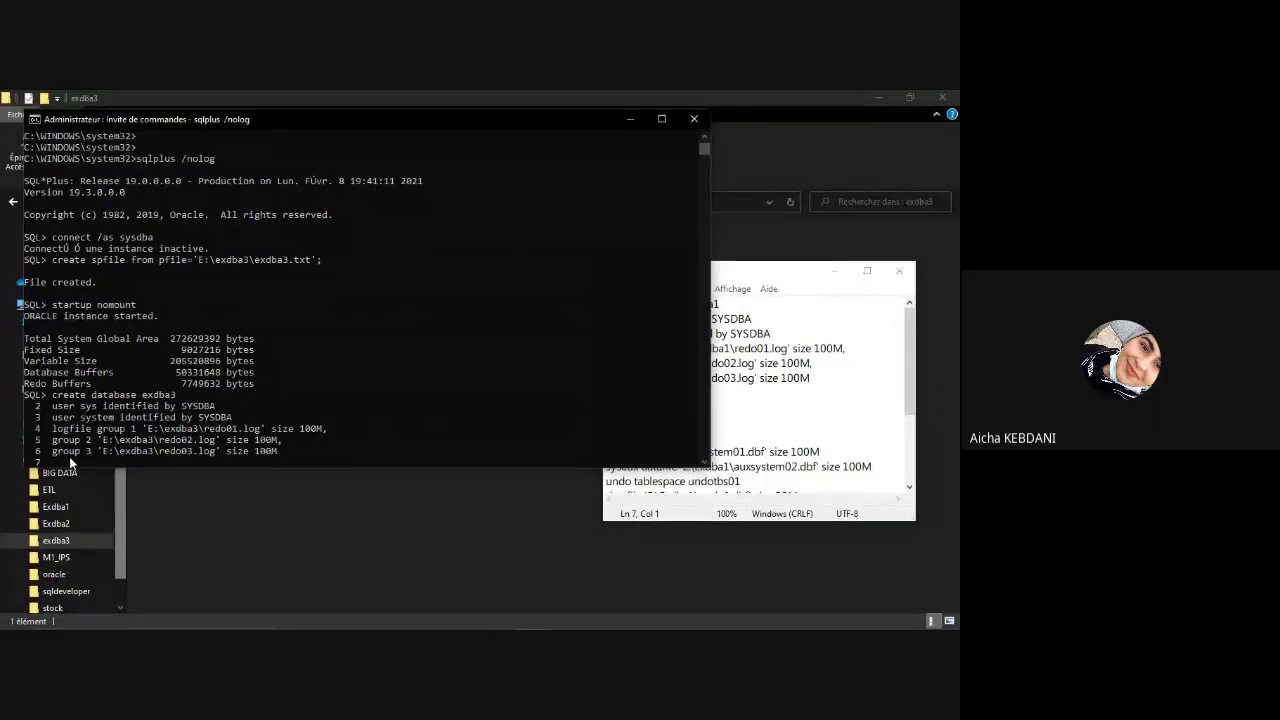
pyautogui.rightClick(76, 459)
pyautogui.press('Return')
pyautogui.click(683, 401)
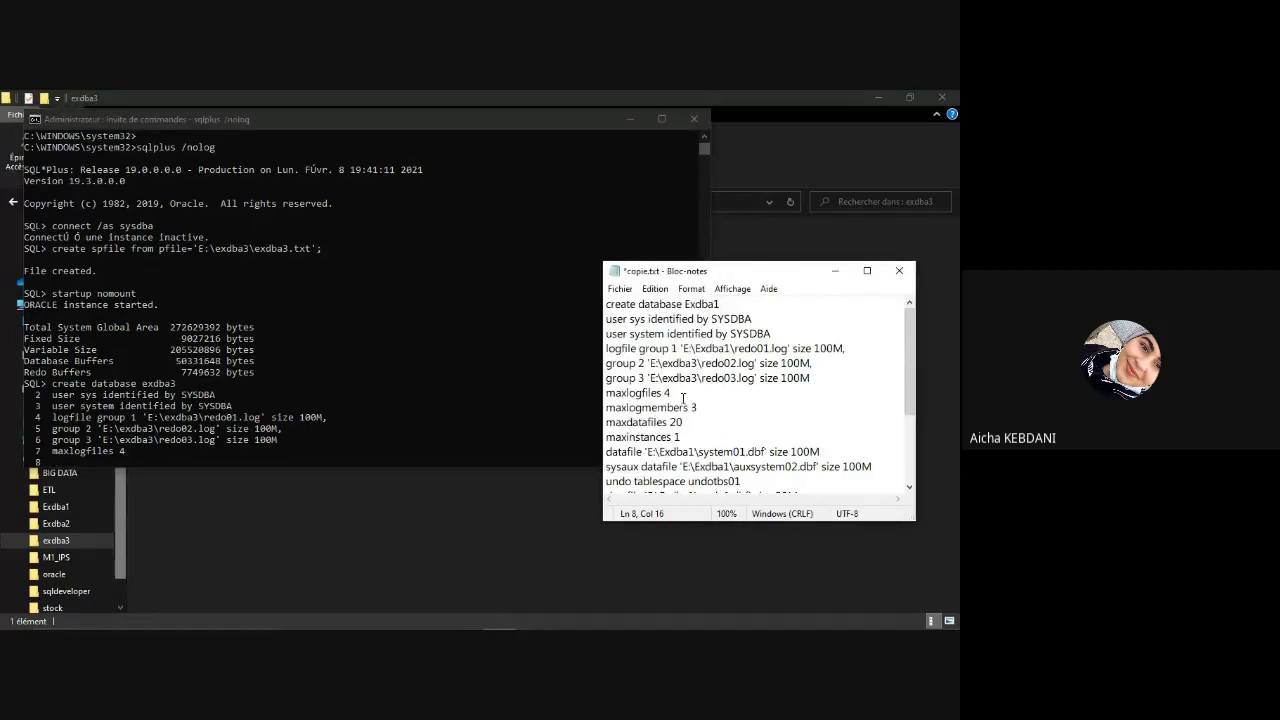
pyautogui.moveTo(704, 407); pyautogui.dragTo(604, 415)
pyautogui.write('maxlogfiles 4')
pyautogui.hotkey('ctrl', 'z')
pyautogui.hotkey('ctrl', 'c')
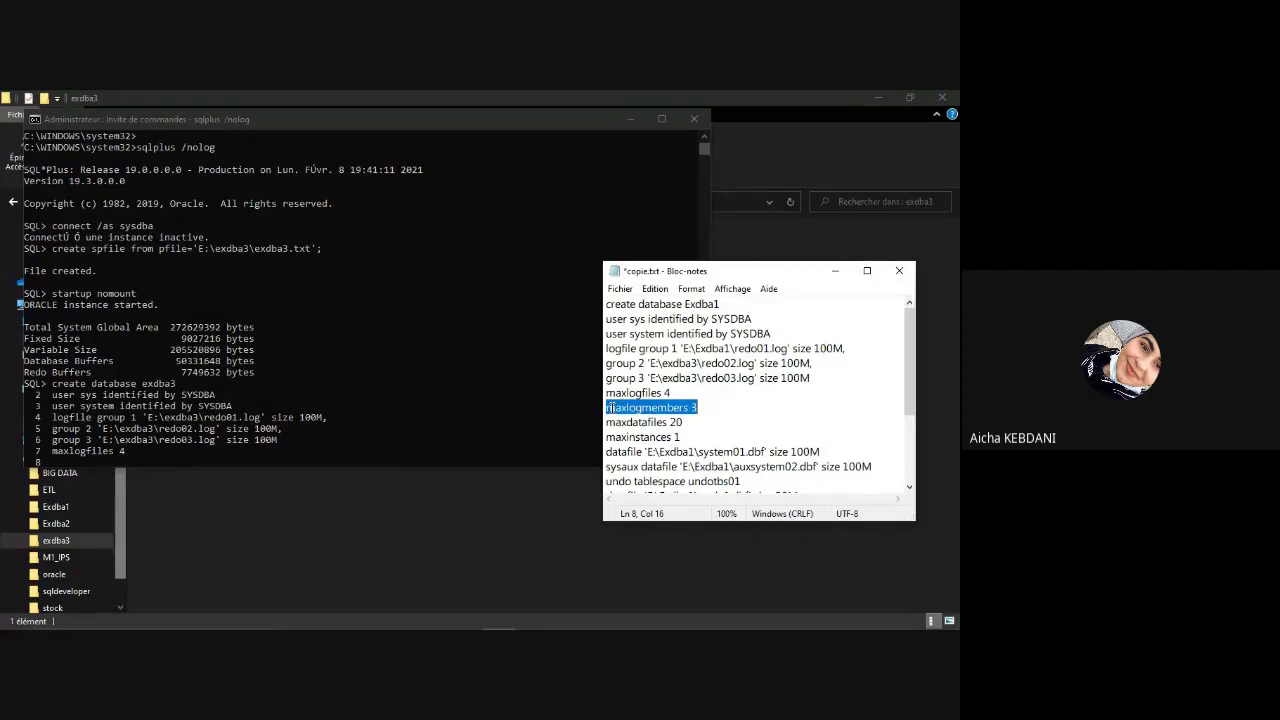
pyautogui.click(212, 463)
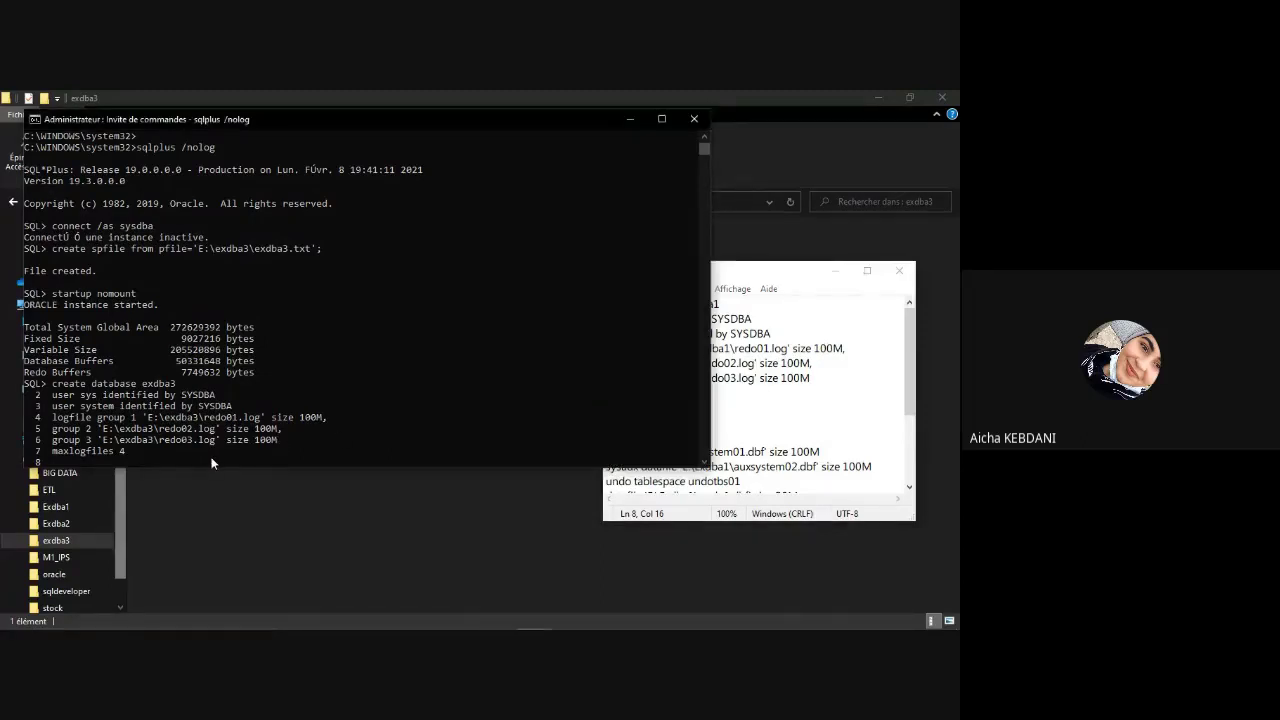
pyautogui.hotkey('ctrl', 'v')
pyautogui.press('Return')
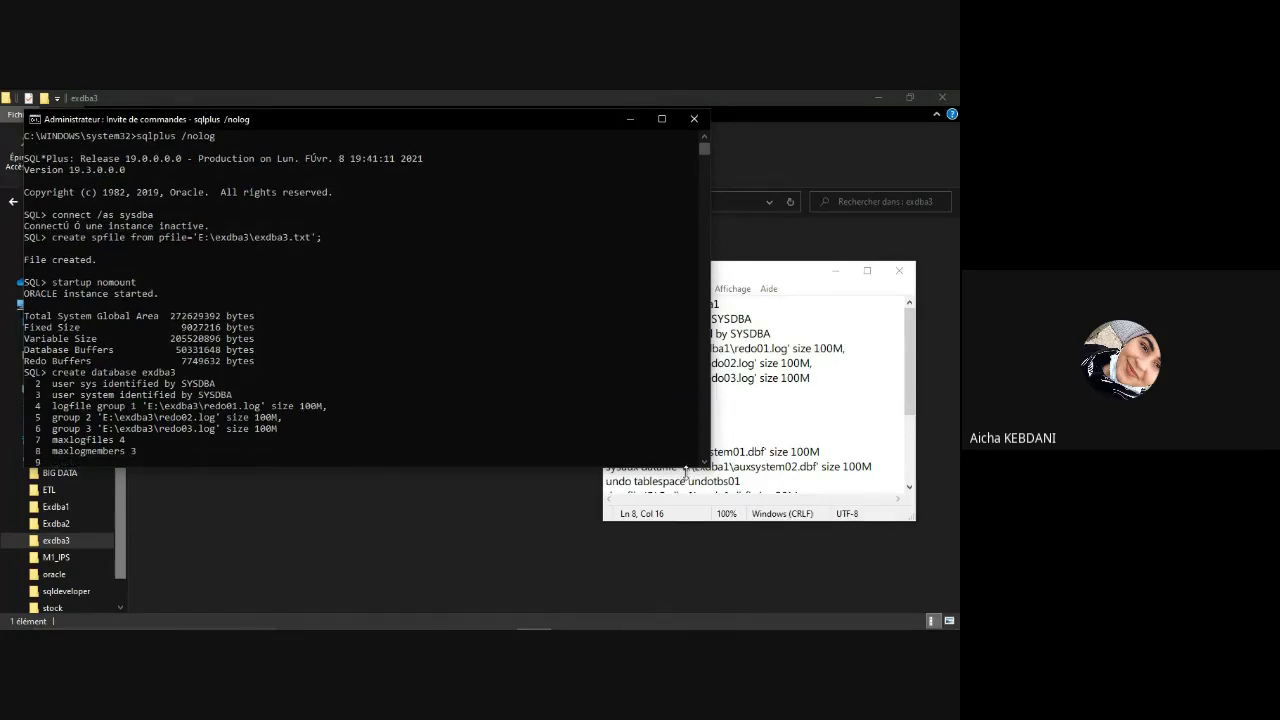
# Step: Add maxdatafiles 20 and maxinstances 1 as statement lines 9 and 10
pyautogui.moveTo(670, 494); pyautogui.dragTo(641, 500)
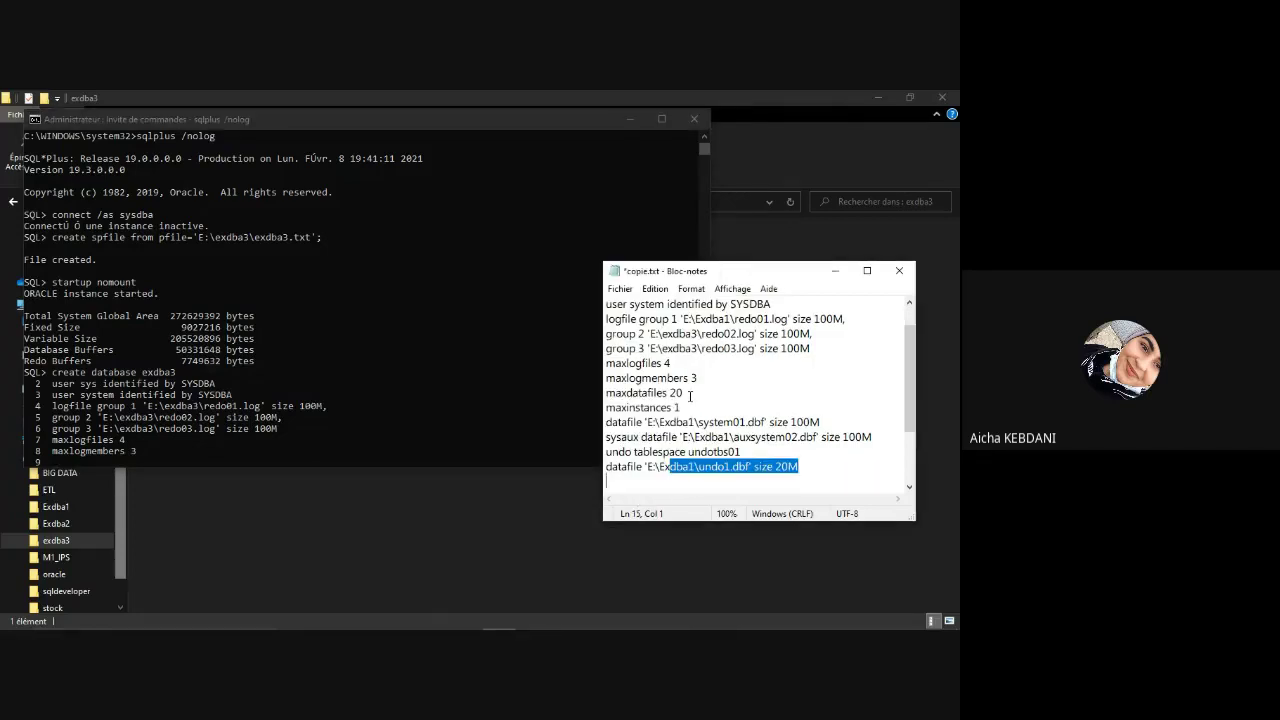
pyautogui.moveTo(686, 394); pyautogui.dragTo(604, 394)
pyautogui.press('super+c')
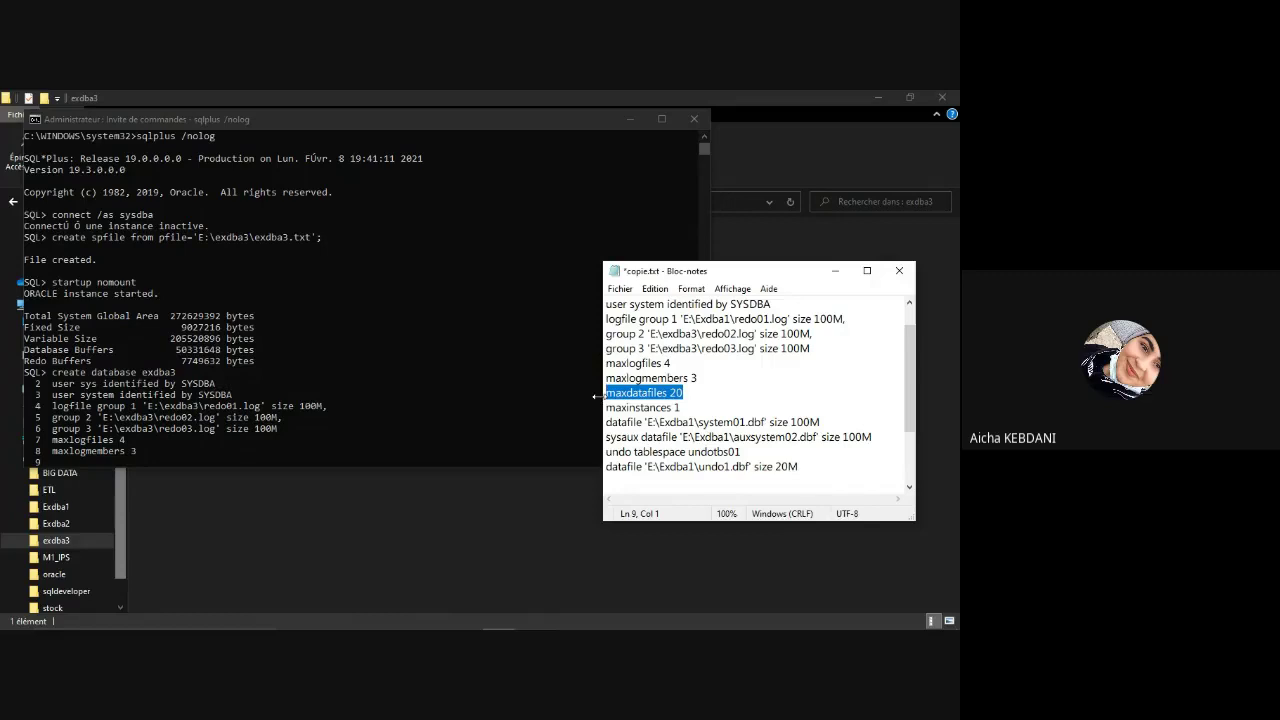
pyautogui.click(107, 461)
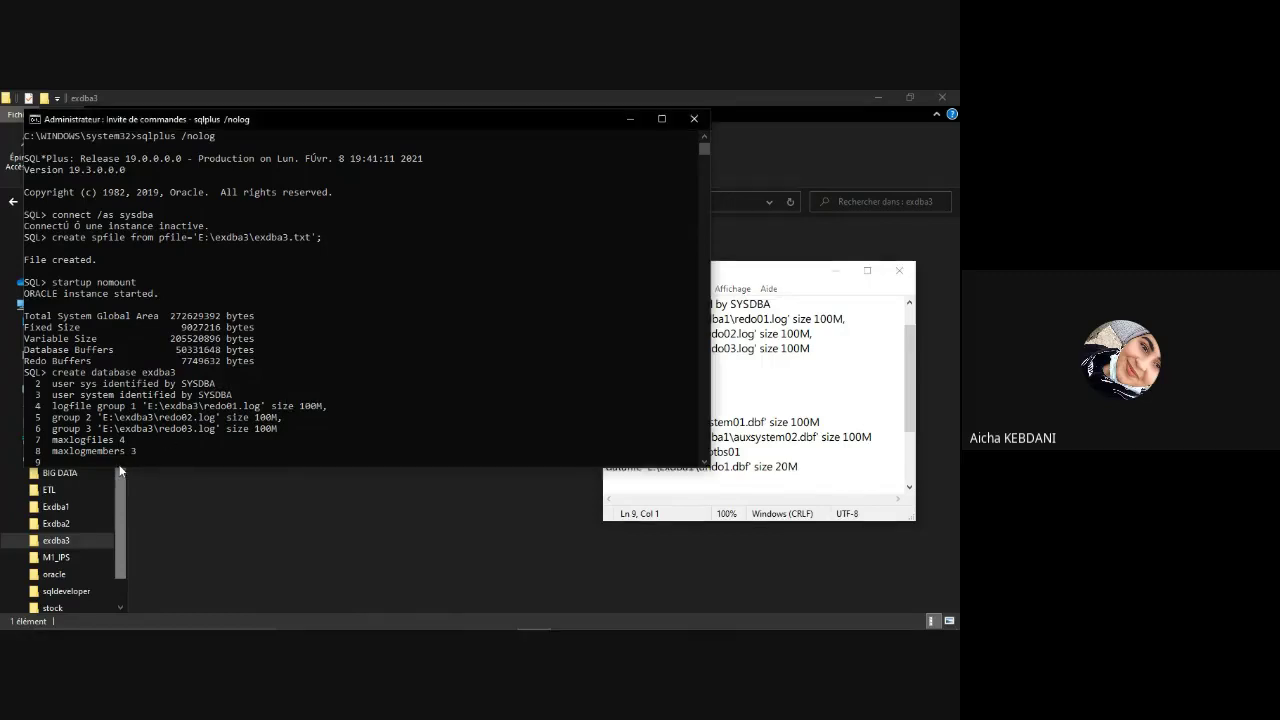
pyautogui.click(105, 461)
pyautogui.click(104, 460)
pyautogui.rightClick(104, 461)
pyautogui.press('Return')
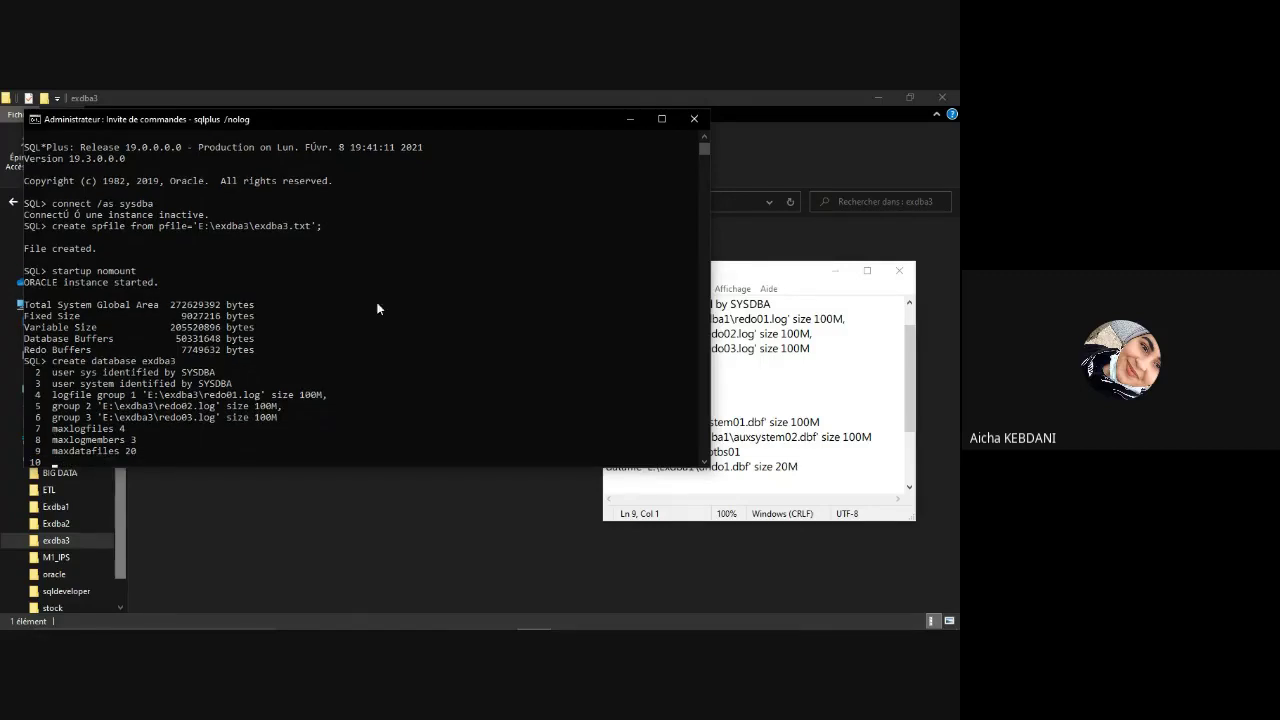
pyautogui.click(772, 386)
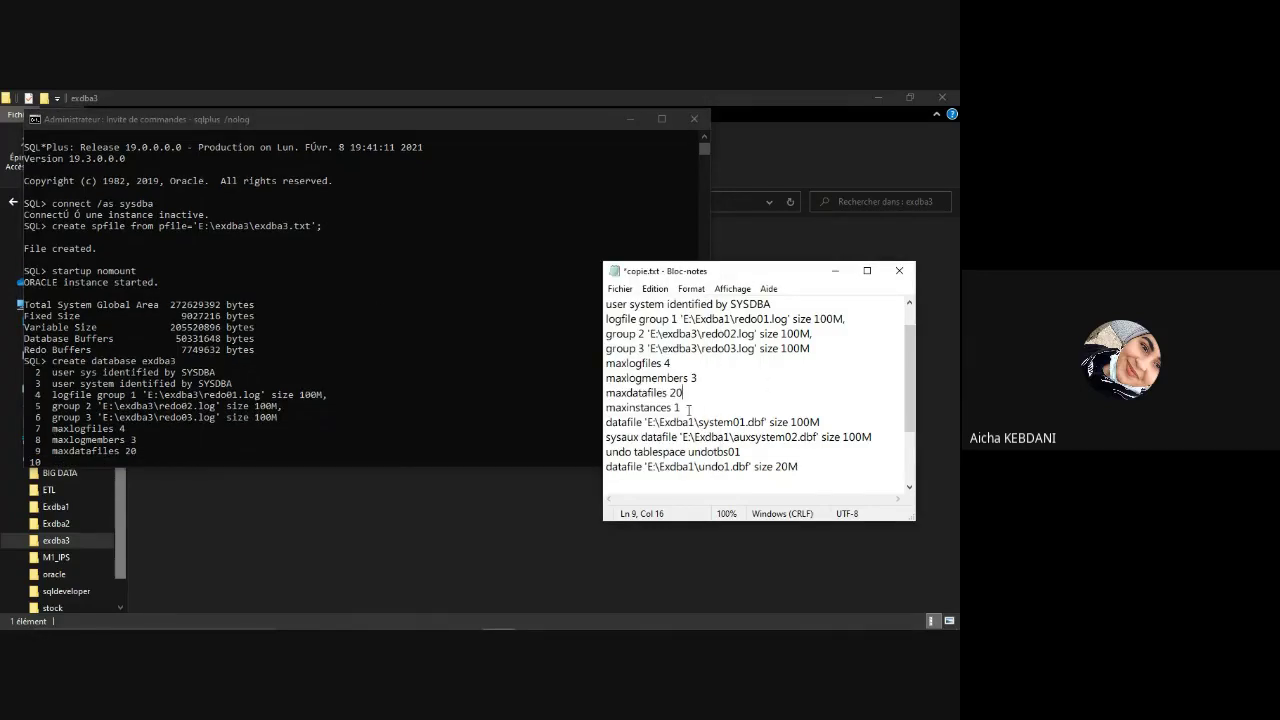
pyautogui.moveTo(688, 410); pyautogui.dragTo(605, 411)
pyautogui.press('super+c')
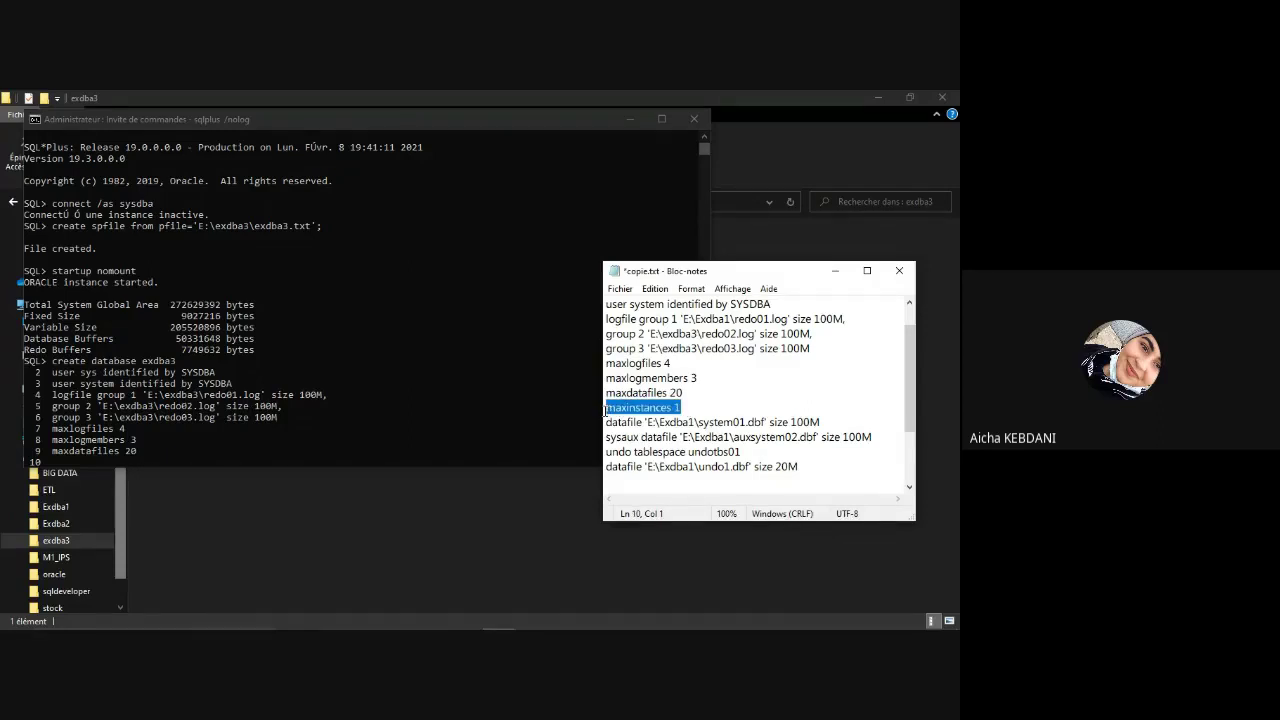
pyautogui.click(62, 462)
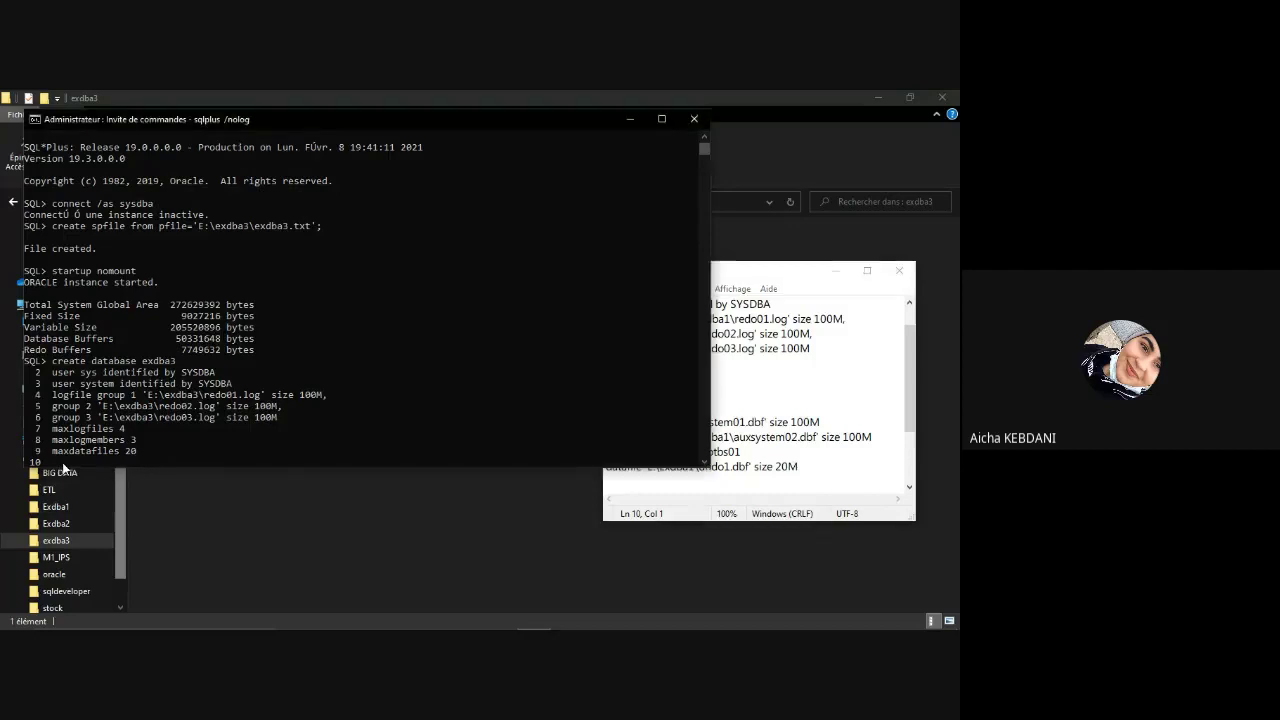
pyautogui.rightClick(62, 462)
pyautogui.press('Return')
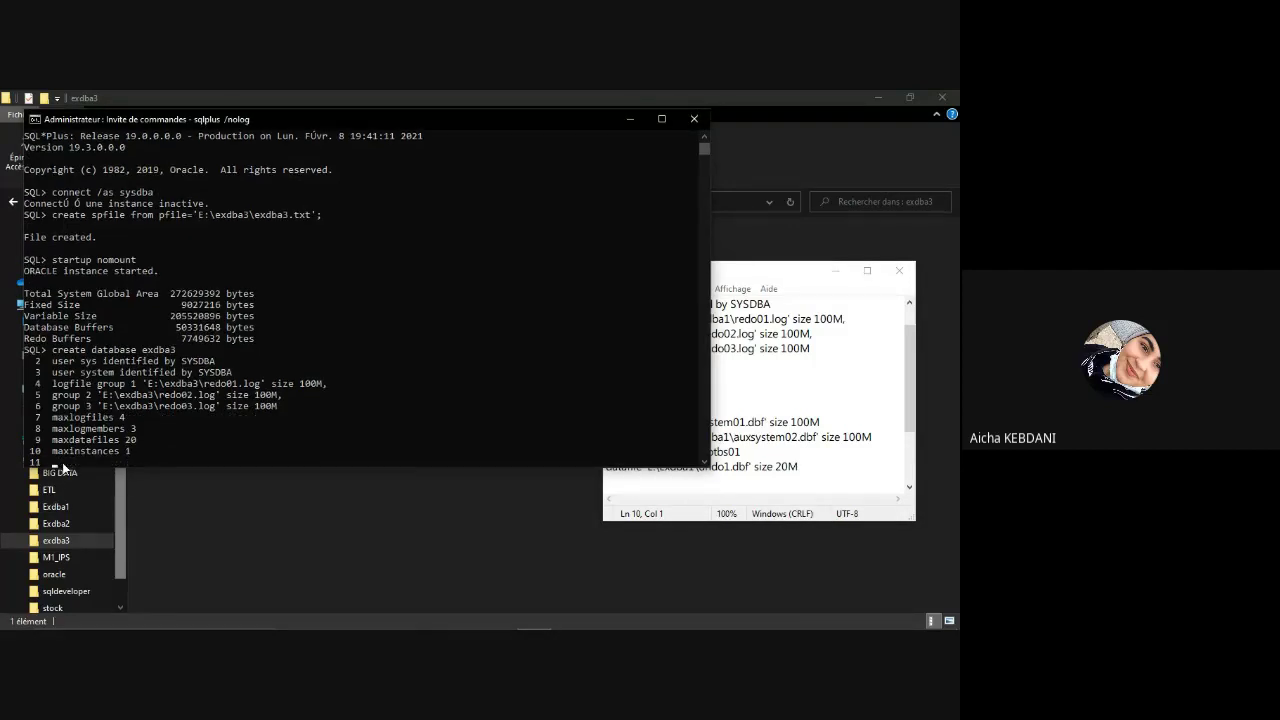
# Step: Correct the datafile path to 'E:\exdba3\system01.dbf' size 100M and paste it as line 11
pyautogui.click(809, 422)
pyautogui.moveTo(812, 422); pyautogui.dragTo(598, 424)
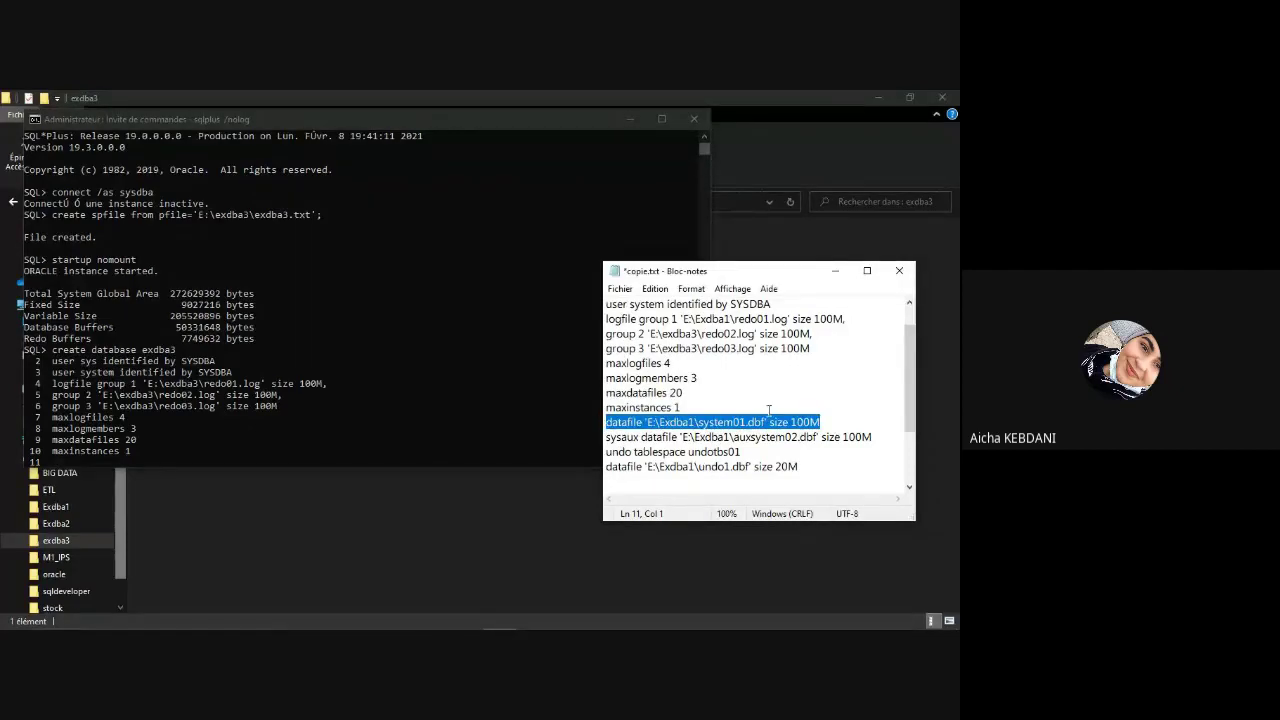
pyautogui.click(693, 422)
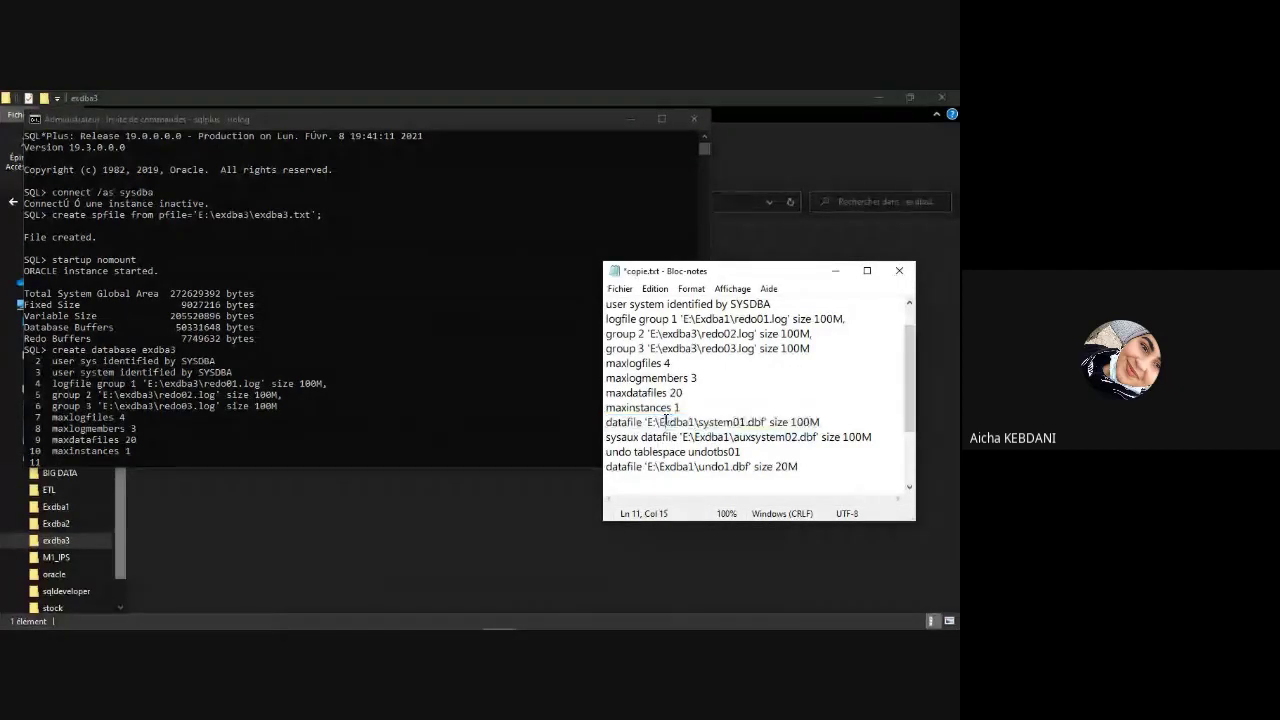
pyautogui.moveTo(694, 422); pyautogui.dragTo(660, 423)
pyautogui.click(694, 422)
pyautogui.press('BackSpace')
pyautogui.write('xdba')
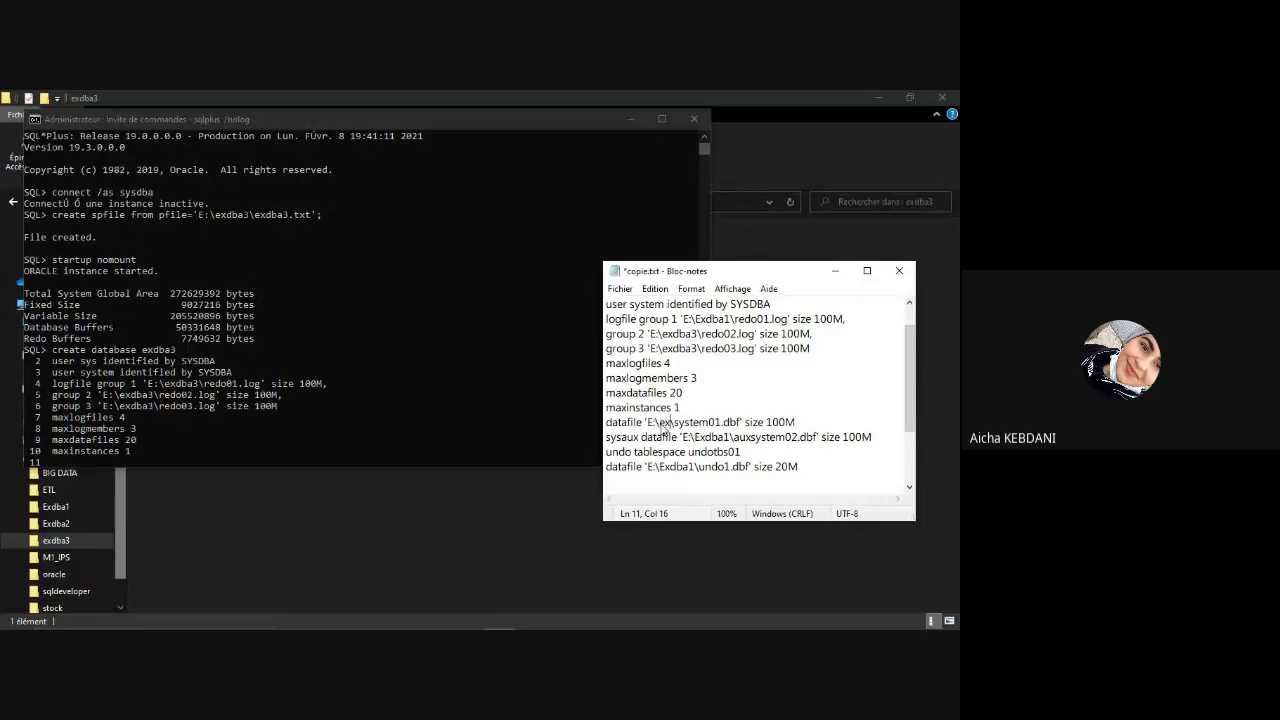
pyautogui.write('3\\')
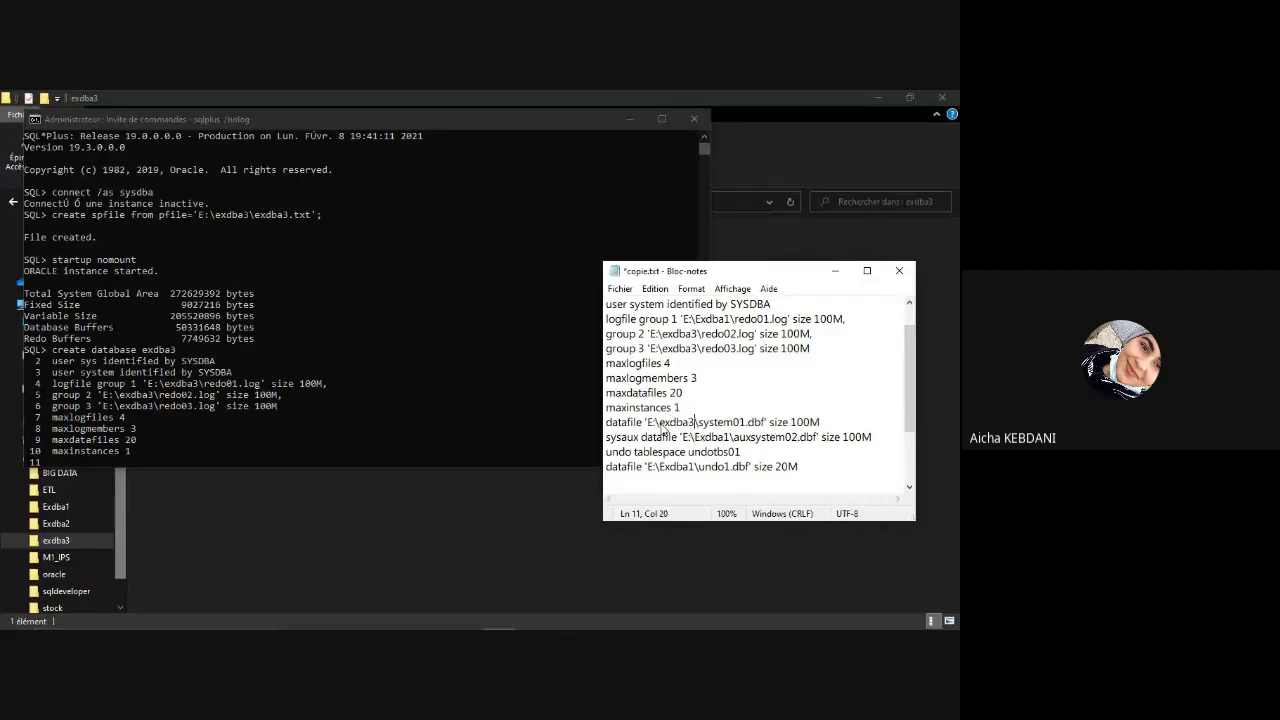
pyautogui.click(597, 432)
pyautogui.moveTo(597, 432); pyautogui.dragTo(594, 422)
pyautogui.press('super+c')
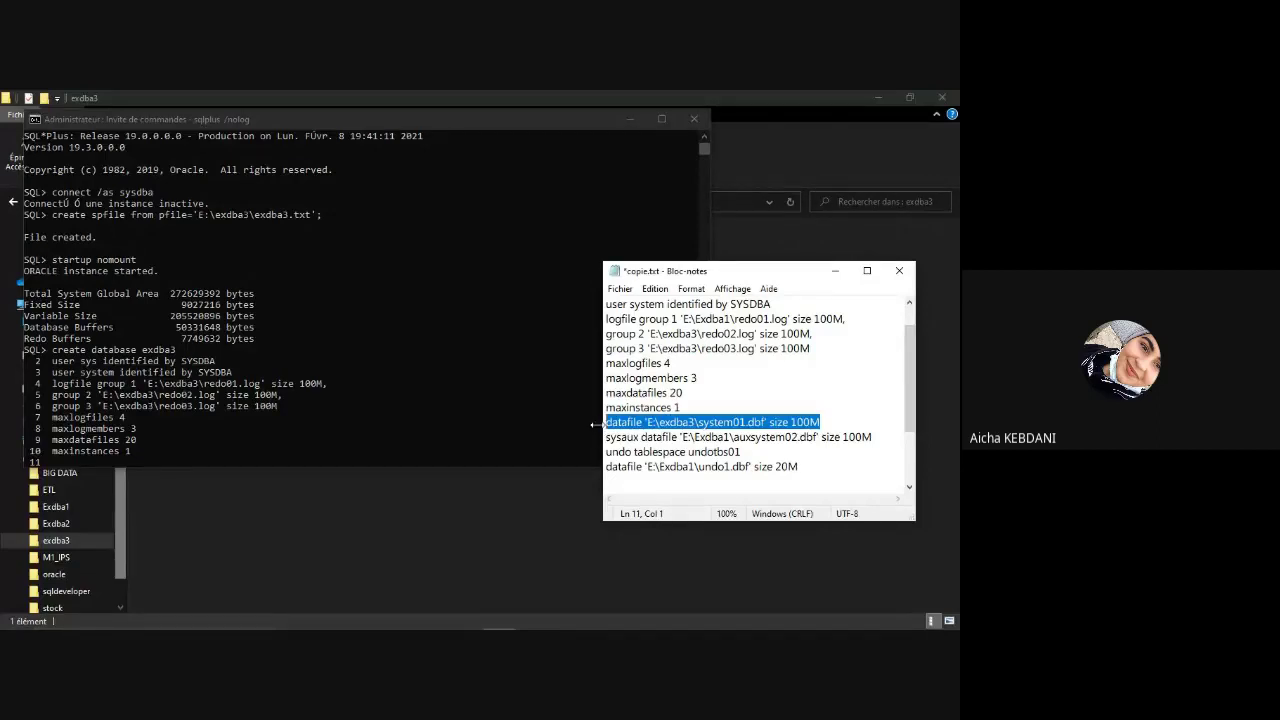
pyautogui.click(68, 465)
pyautogui.rightClick(82, 466)
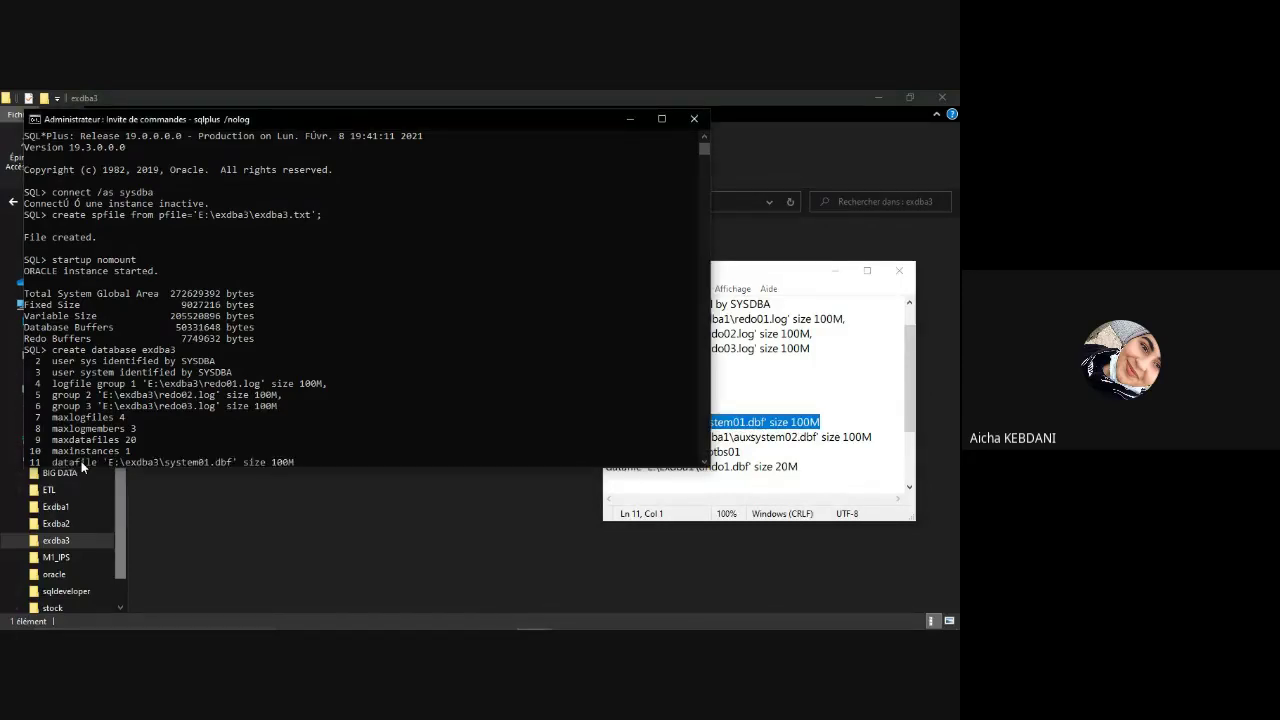
pyautogui.click(854, 449)
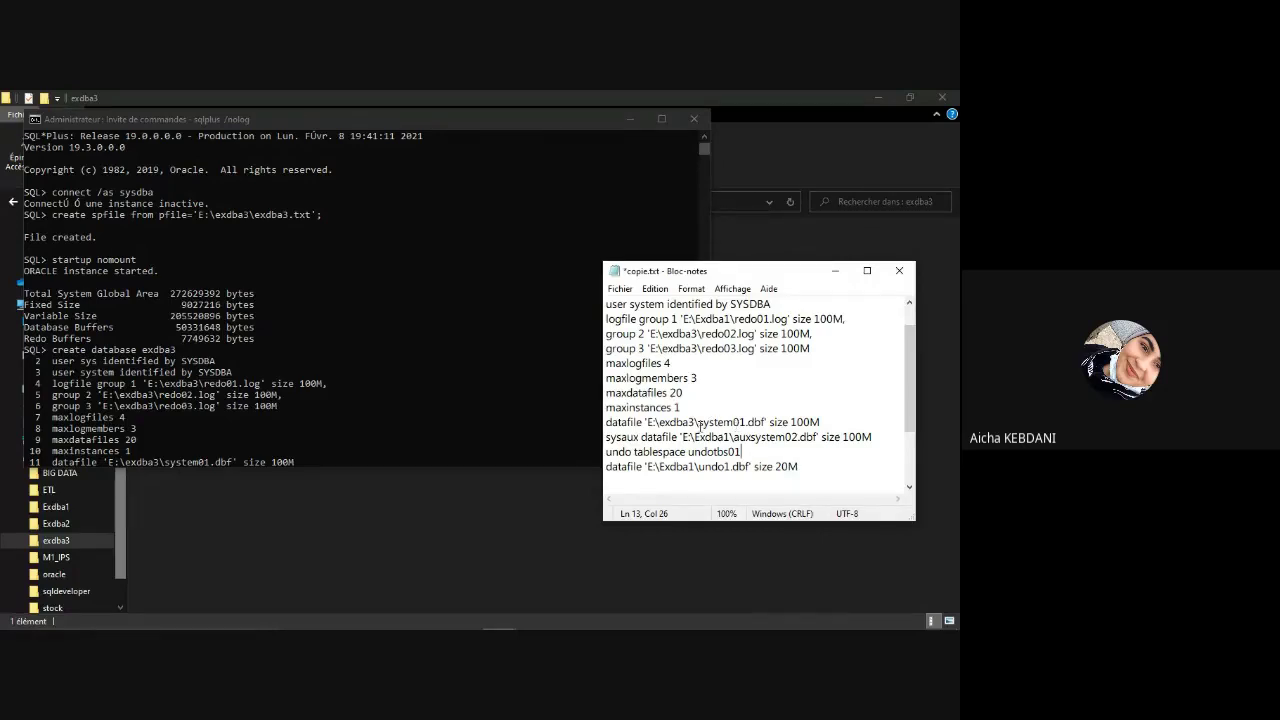
# Step: Add sysaux datafile 'E:\exdba3\auxsystem02.dbf' size 100M as line 12, fixing Exdba1 to exdba3
pyautogui.moveTo(698, 422); pyautogui.dragTo(717, 422)
pyautogui.doubleClick(832, 437)
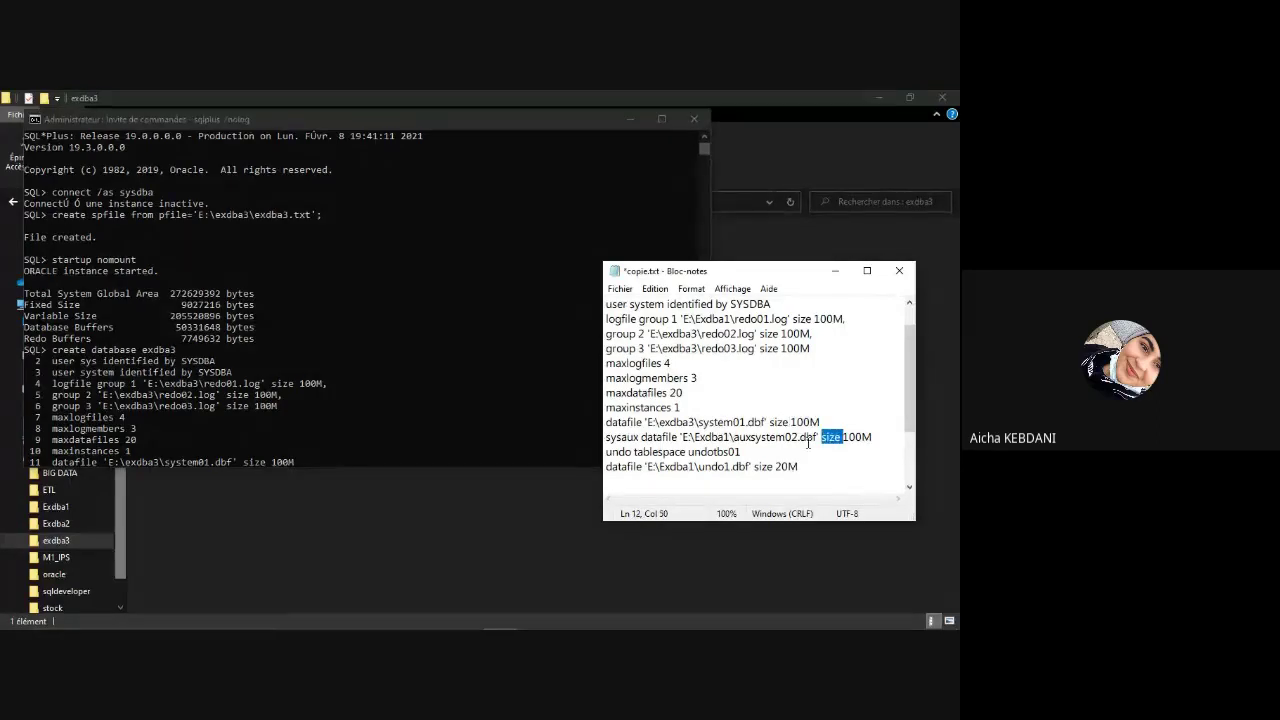
pyautogui.doubleClick(808, 440)
pyautogui.click(804, 440)
pyautogui.moveTo(876, 438); pyautogui.dragTo(607, 440)
pyautogui.hotkey('ctrl', 'c')
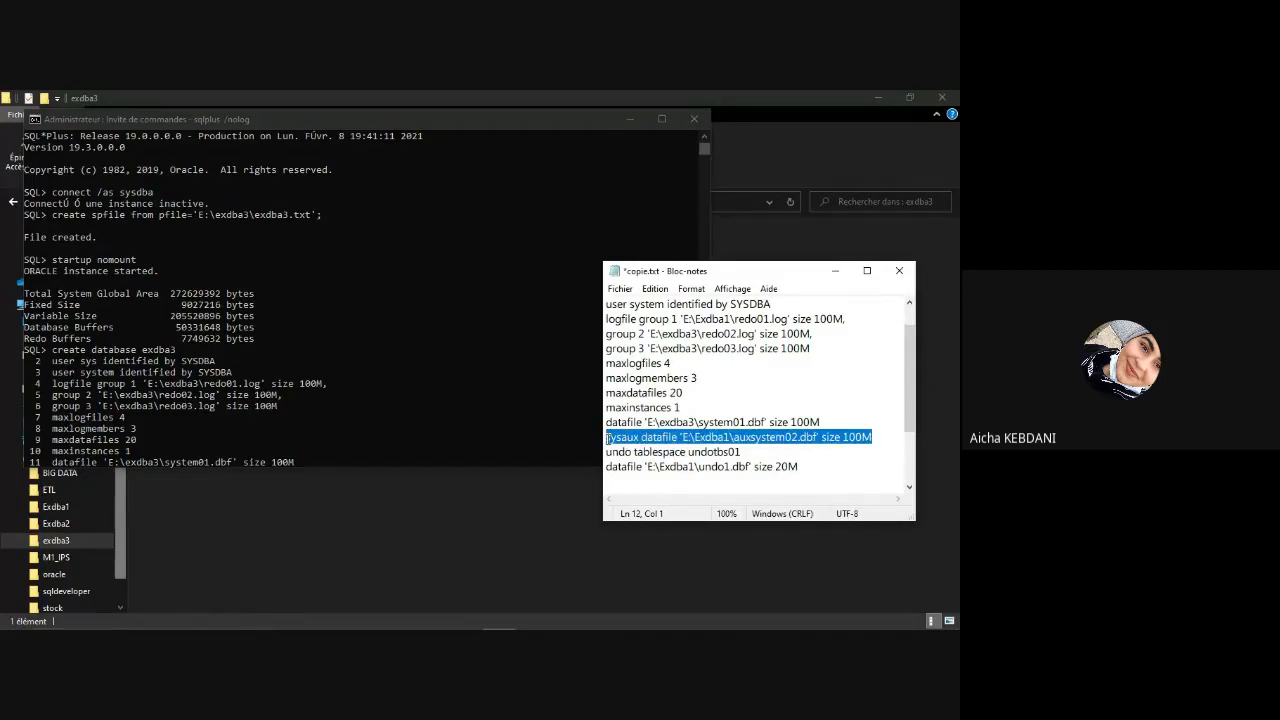
pyautogui.click(296, 460)
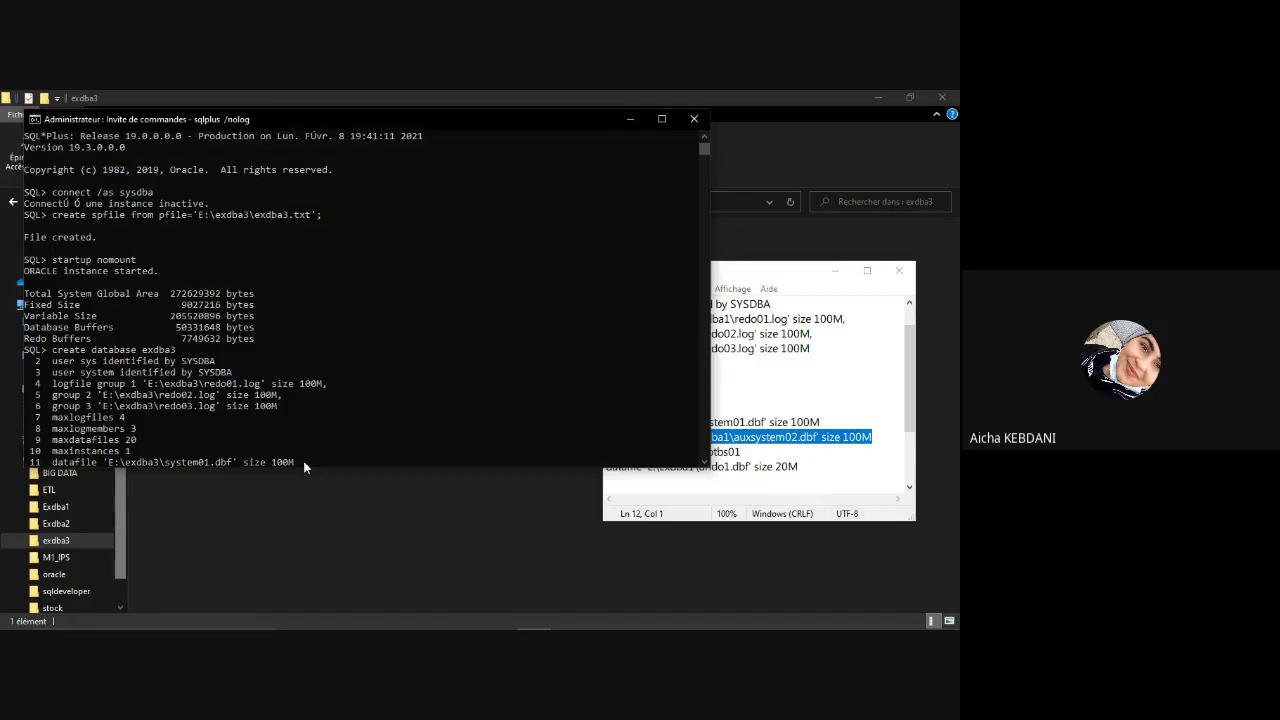
pyautogui.press('Return')
pyautogui.hotkey('ctrl', 'v')
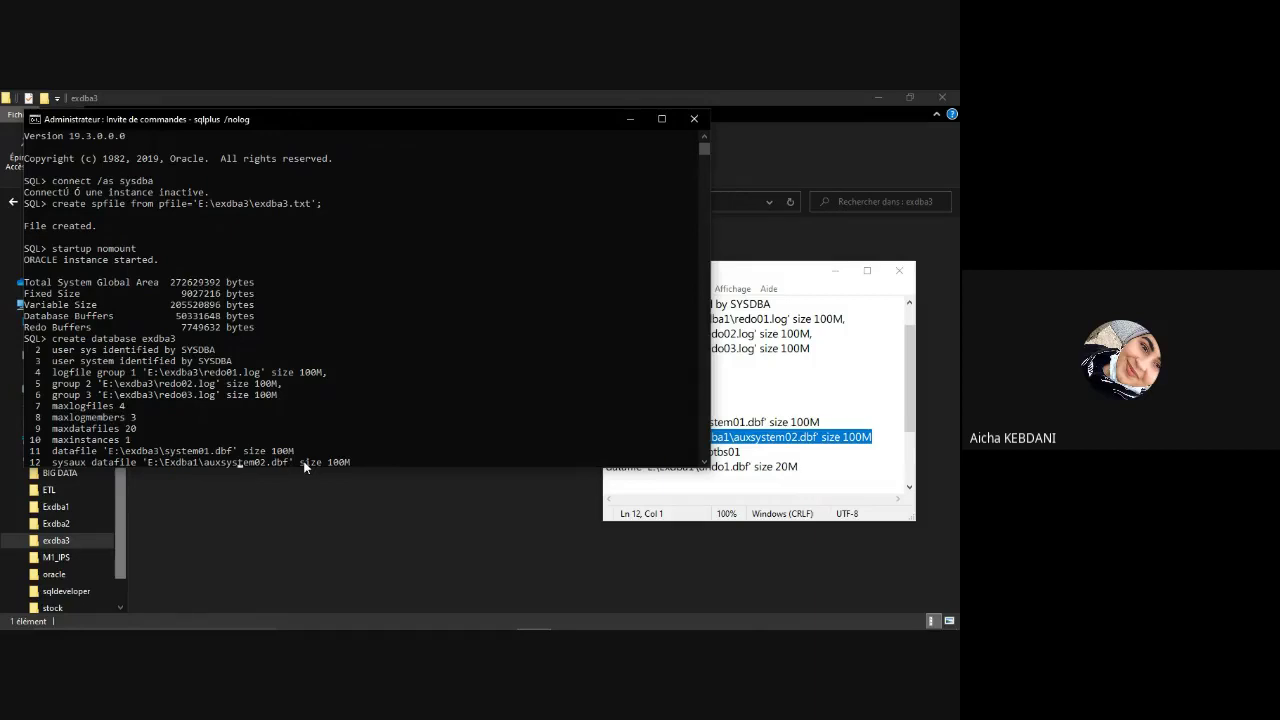
pyautogui.press('Left')
pyautogui.press('Left')
pyautogui.press('Left')
pyautogui.press('Left')
pyautogui.press('Left')
pyautogui.press('Left')
pyautogui.press('Left')
pyautogui.press('Left')
pyautogui.press('Left')
pyautogui.press('Left')
pyautogui.press('Left')
pyautogui.press('Left')
pyautogui.press('Left')
pyautogui.press('Left')
pyautogui.press('Left')
pyautogui.press('Left')
pyautogui.press('Left')
pyautogui.press('Left')
pyautogui.press('Left')
pyautogui.press('Left')
pyautogui.press('BackSpace')
pyautogui.press('BackSpace')
pyautogui.press('BackSpace')
pyautogui.press('BackSpace')
pyautogui.press('BackSpace')
pyautogui.press('BackSpace')
pyautogui.press('BackSpace')
pyautogui.write('exdba3')
pyautogui.press('Return')
pyautogui.click(798, 453)
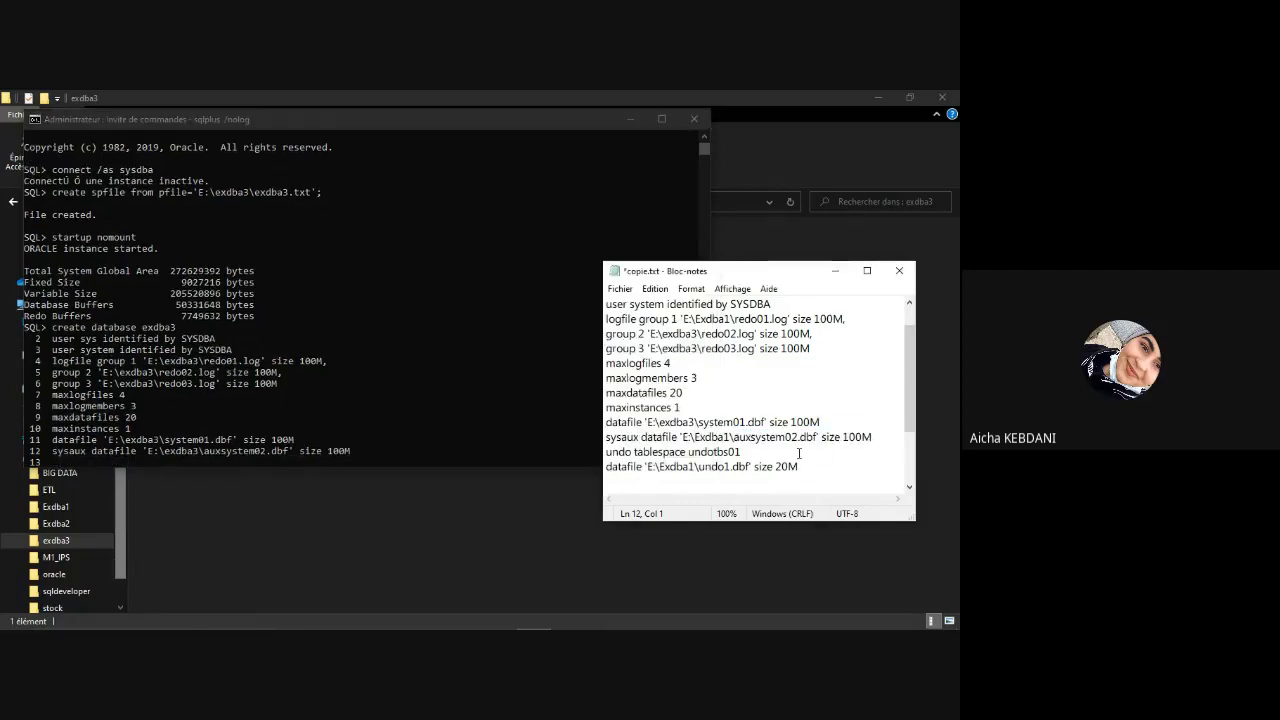
# Step: Add the undo tablespace undotbs01 line as statement line 13
pyautogui.moveTo(742, 452); pyautogui.dragTo(607, 455)
pyautogui.press('super+c')
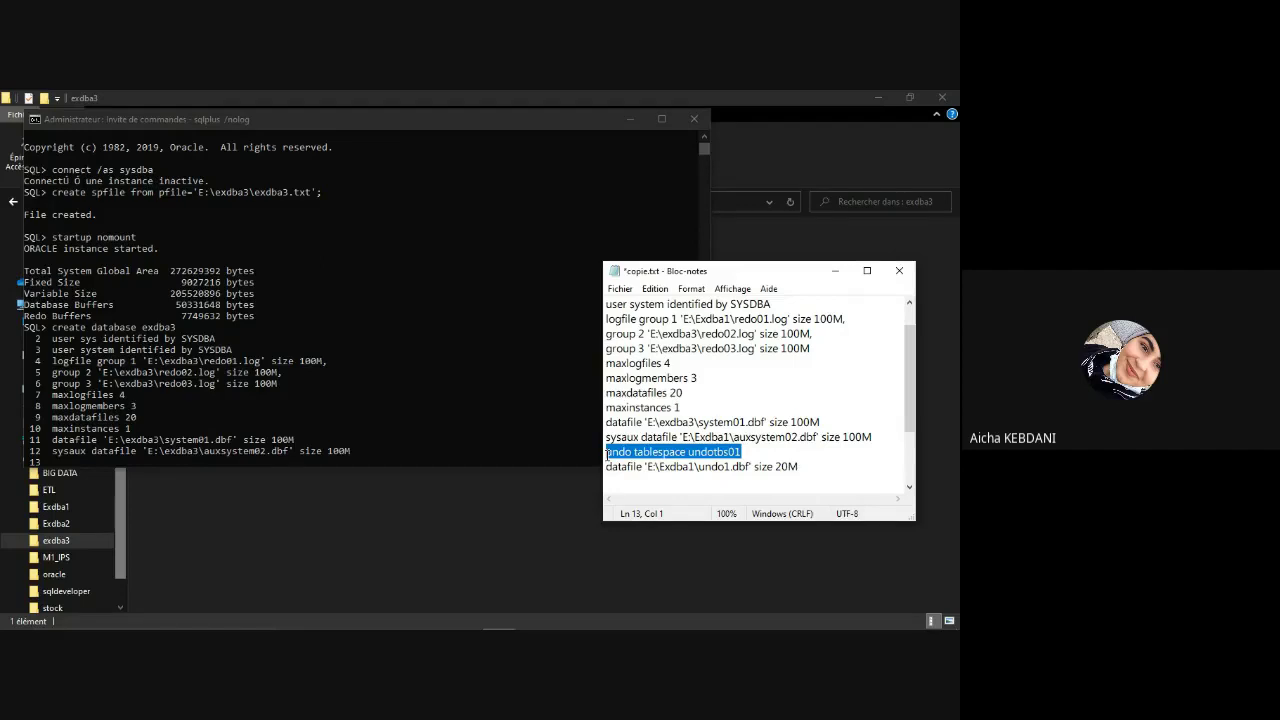
pyautogui.click(367, 460)
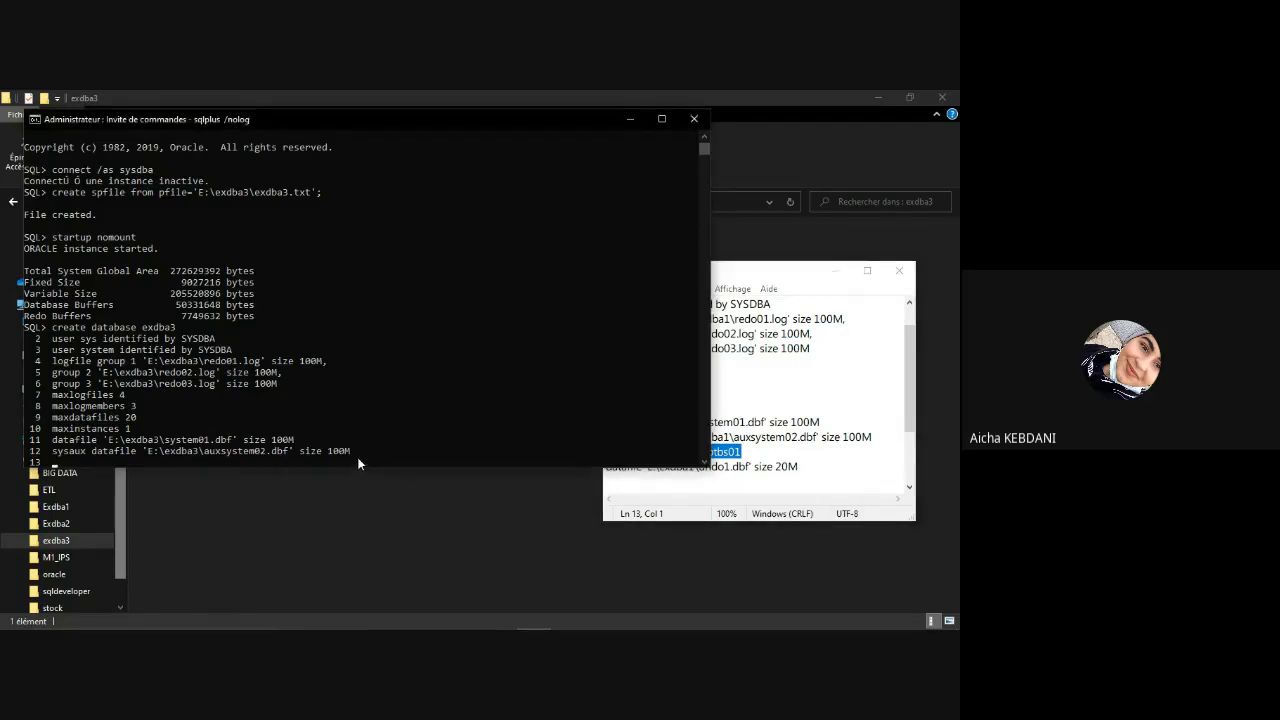
pyautogui.rightClick(357, 457)
pyautogui.press('Return')
# Step: Correct the undo datafile to 'E:\exdba3\undo1.dbf' size 20M and enter it as line 14
pyautogui.doubleClick(751, 465)
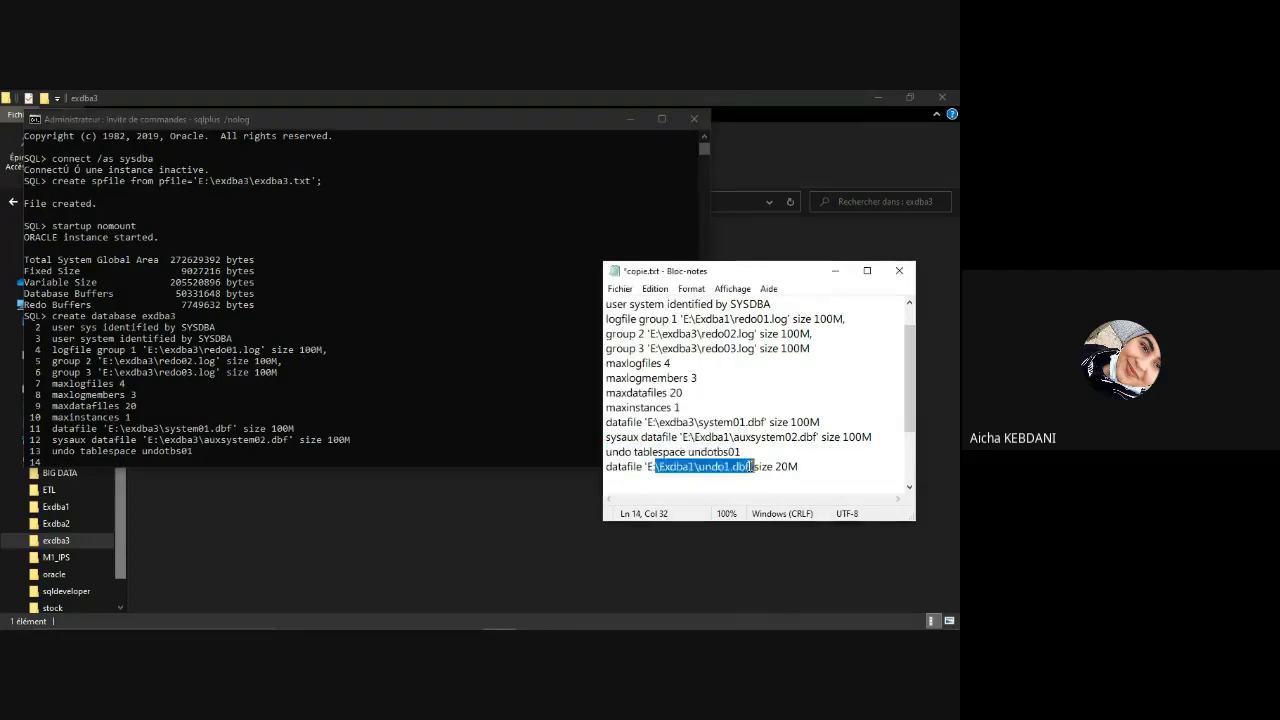
pyautogui.doubleClick(751, 466)
pyautogui.click(805, 466)
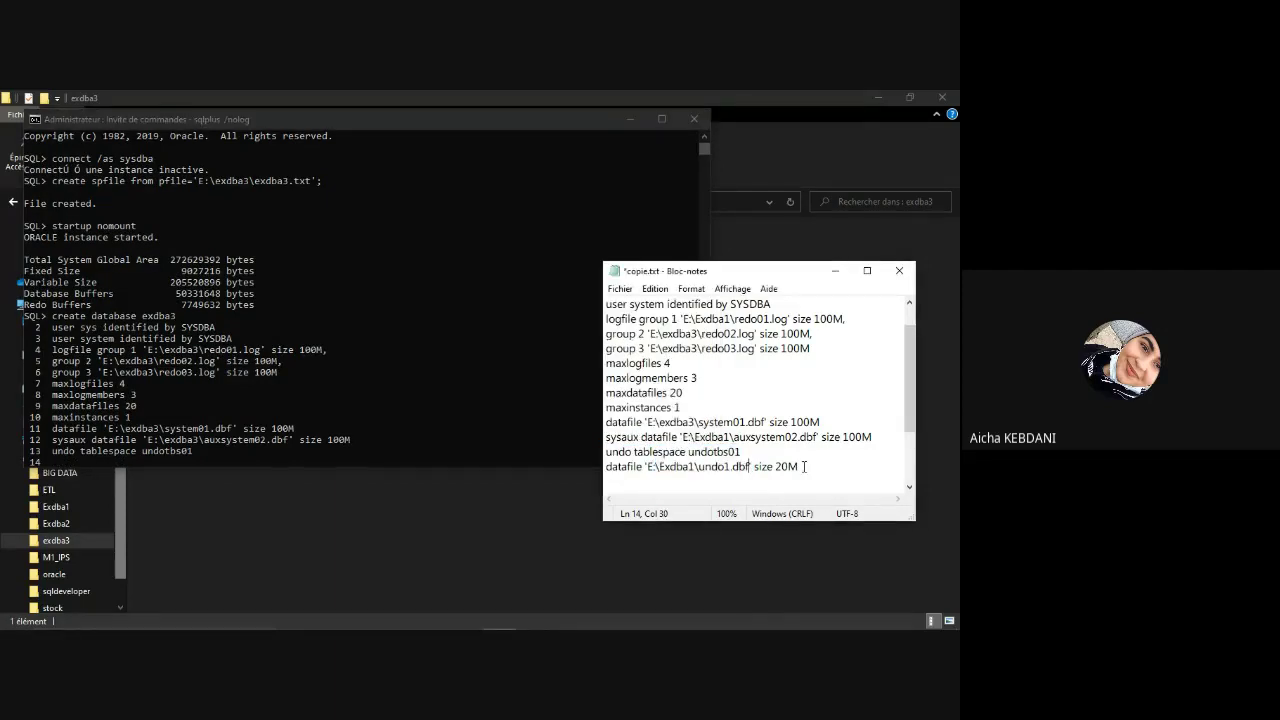
pyautogui.moveTo(693, 466); pyautogui.dragTo(658, 467)
pyautogui.write('exdba3')
pyautogui.moveTo(656, 467); pyautogui.dragTo(608, 471)
pyautogui.press('super+c')
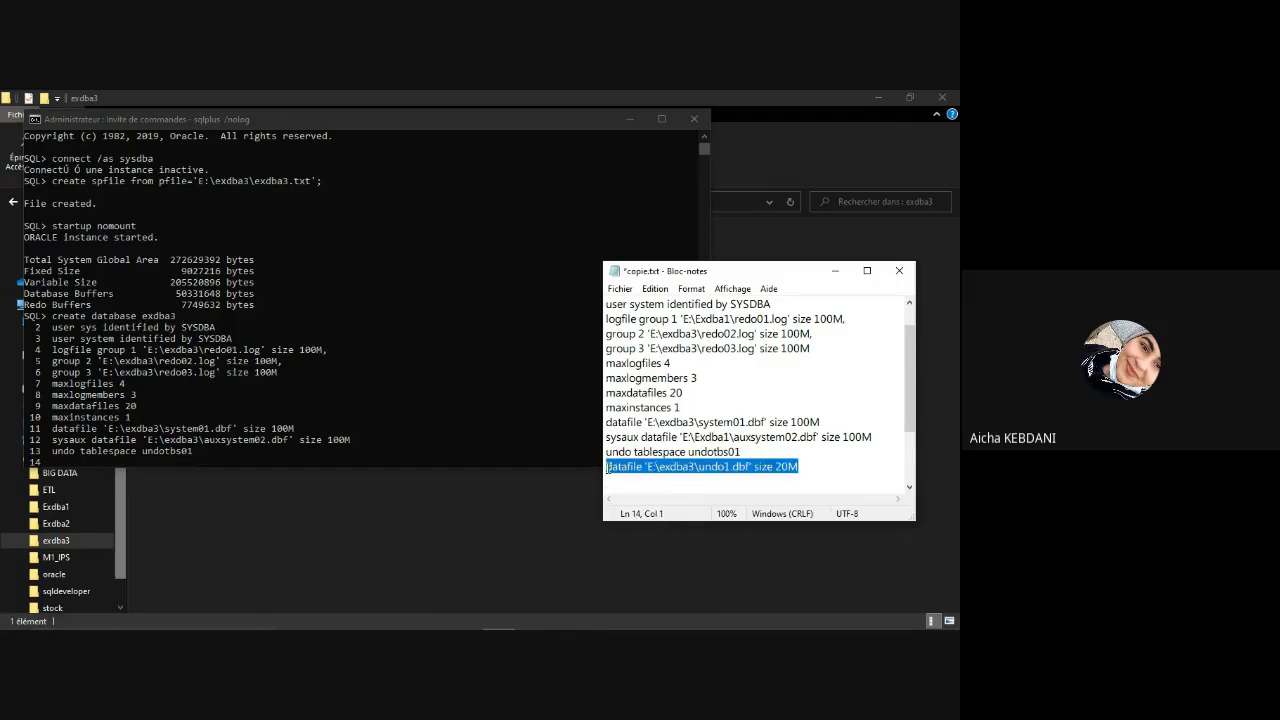
pyautogui.click(246, 465)
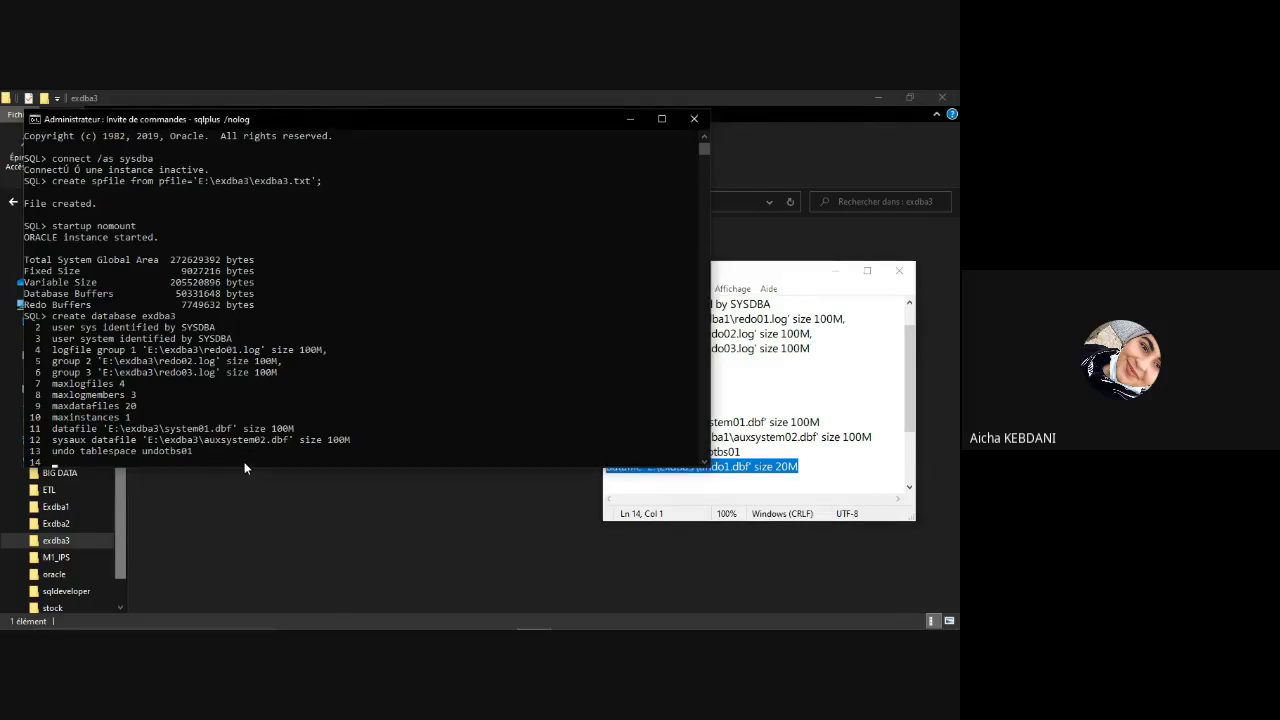
pyautogui.rightClick(246, 465)
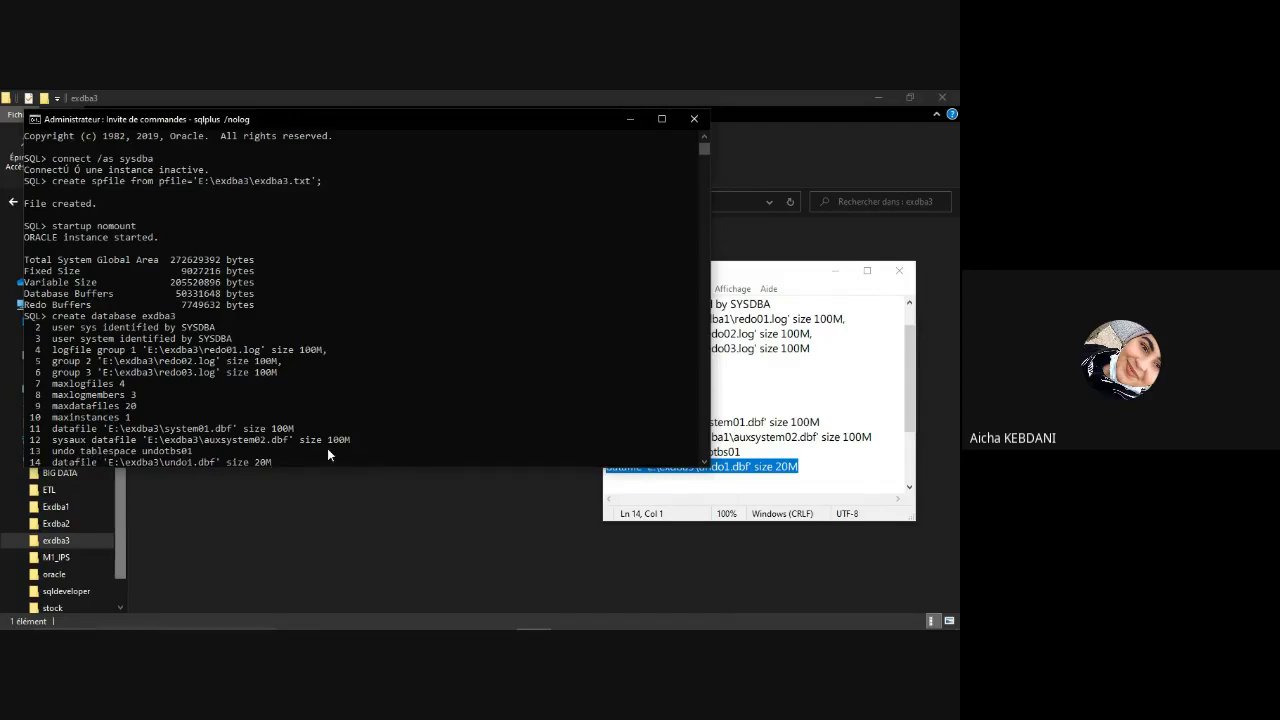
pyautogui.press('Return')
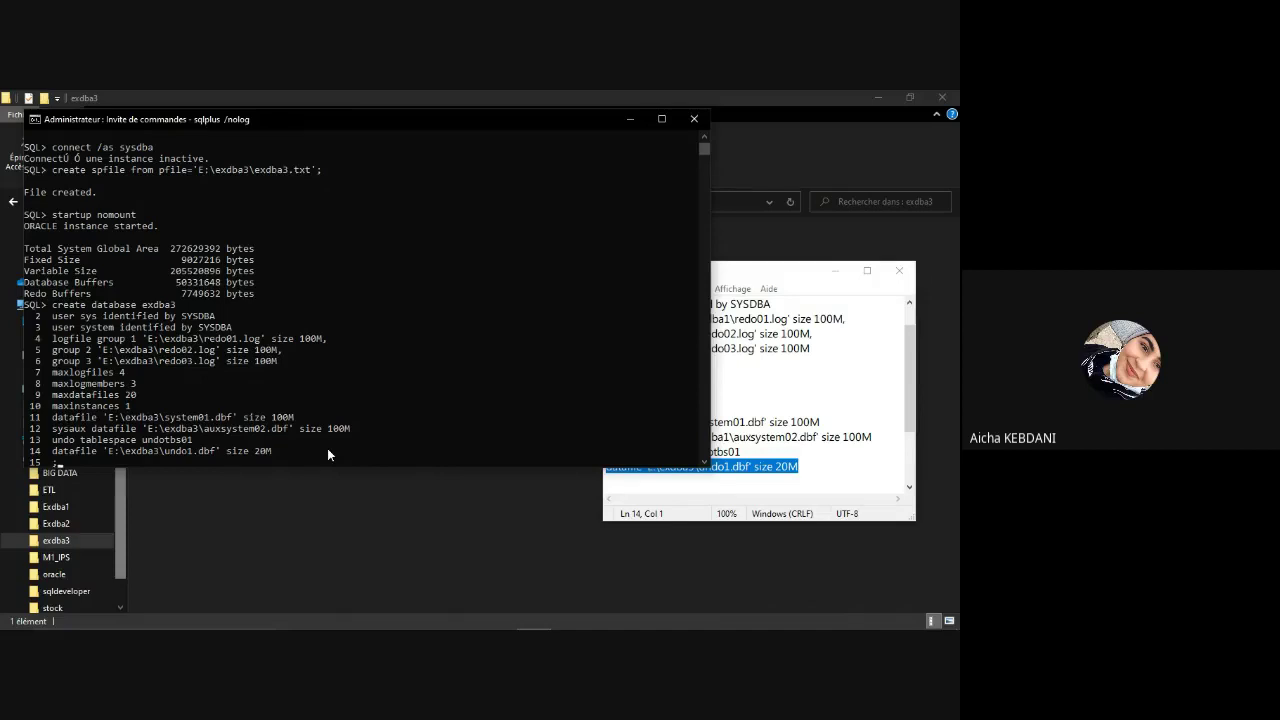
# Step: Run the create database exdba3 statement and check the created files in E:\exdba3
pyautogui.press('Return')
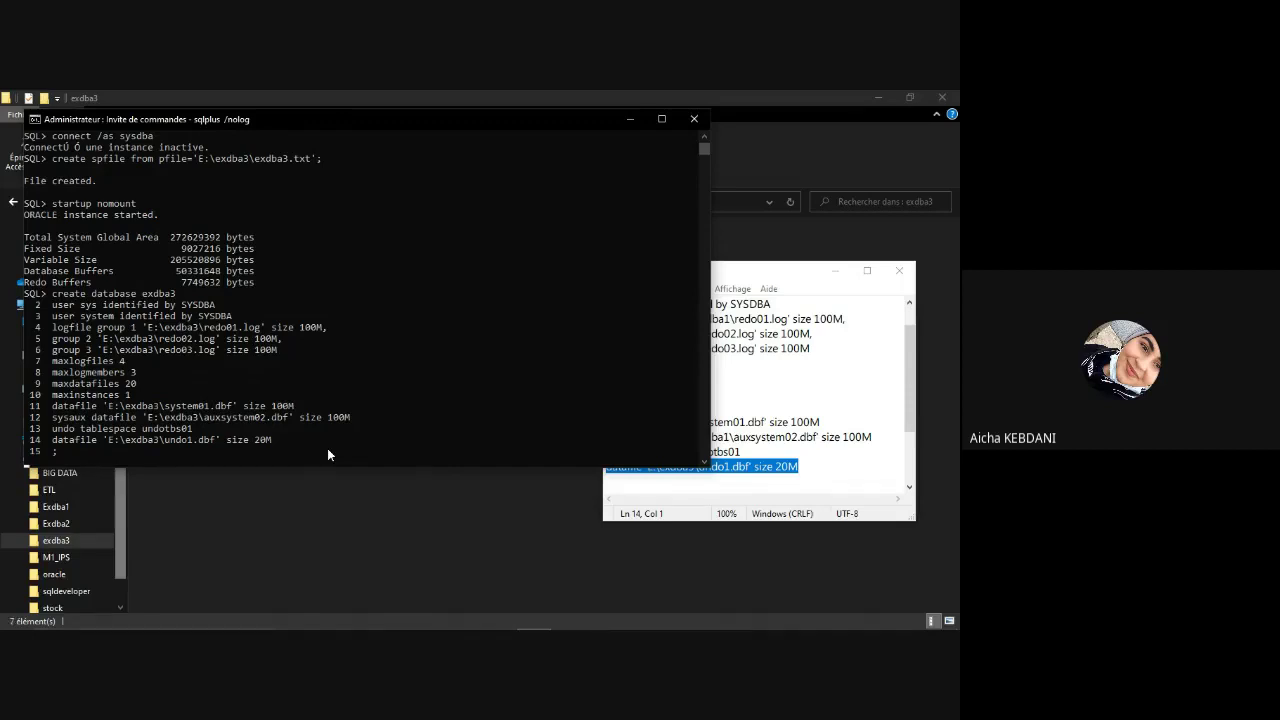
pyautogui.click(846, 466)
pyautogui.moveTo(912, 414); pyautogui.dragTo(903, 460)
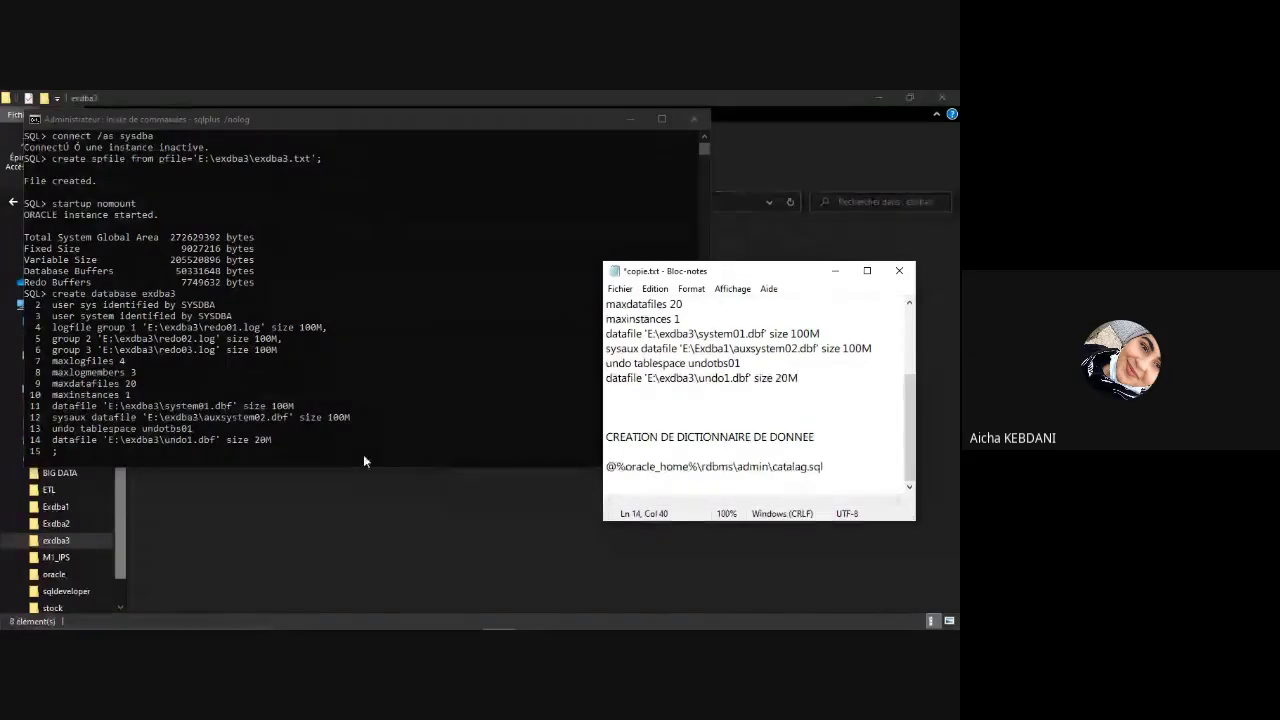
pyautogui.click(292, 461)
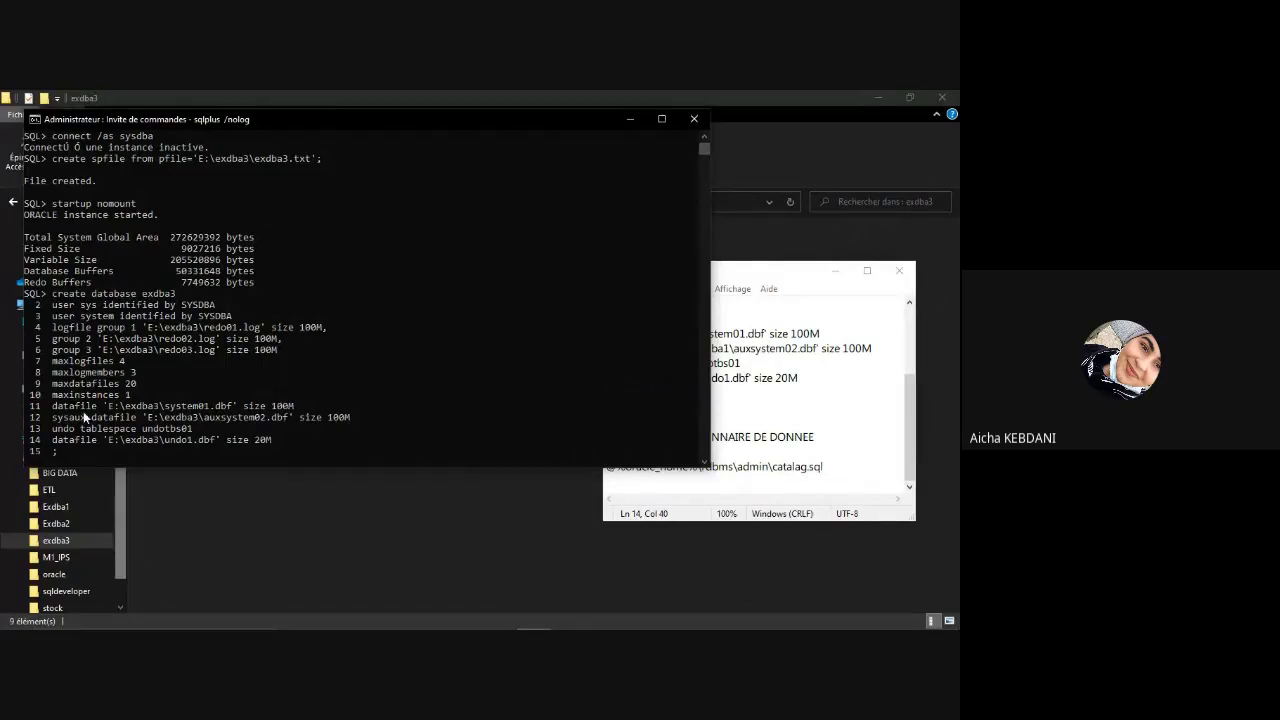
pyautogui.click(226, 556)
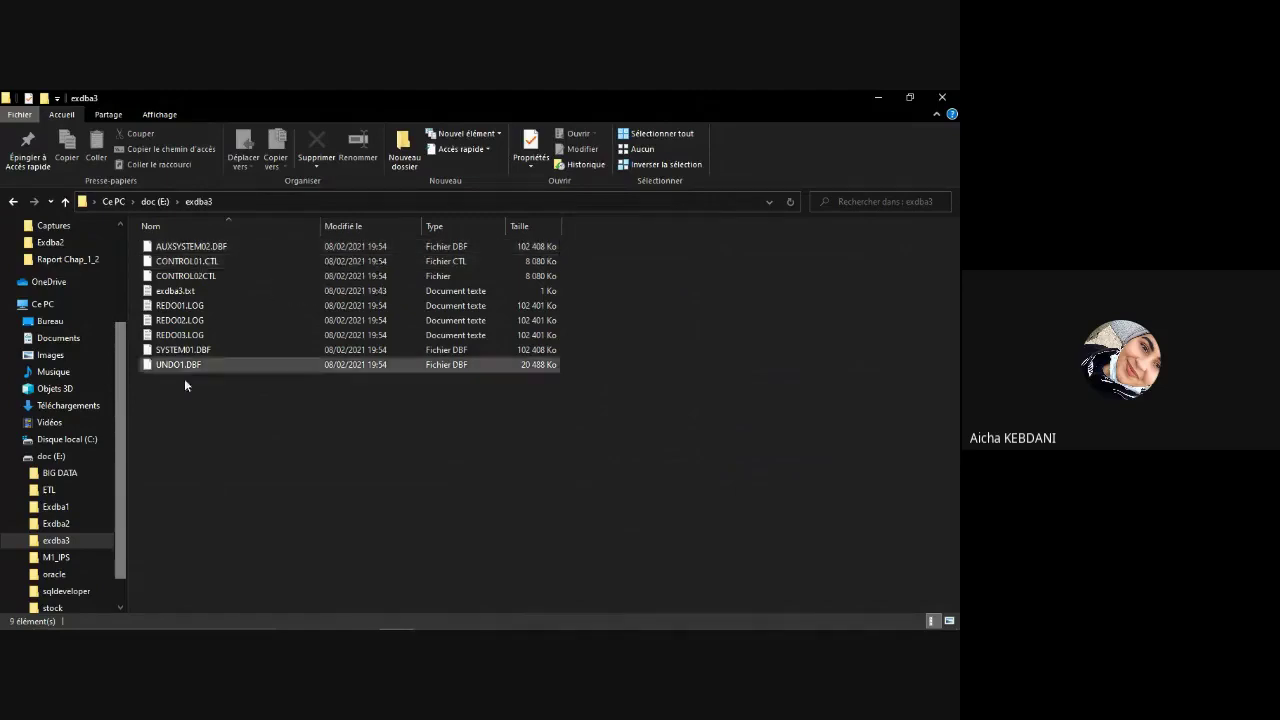
# Step: Bring the SQL*Plus window back and reposition it on screen
pyautogui.moveTo(573, 627)
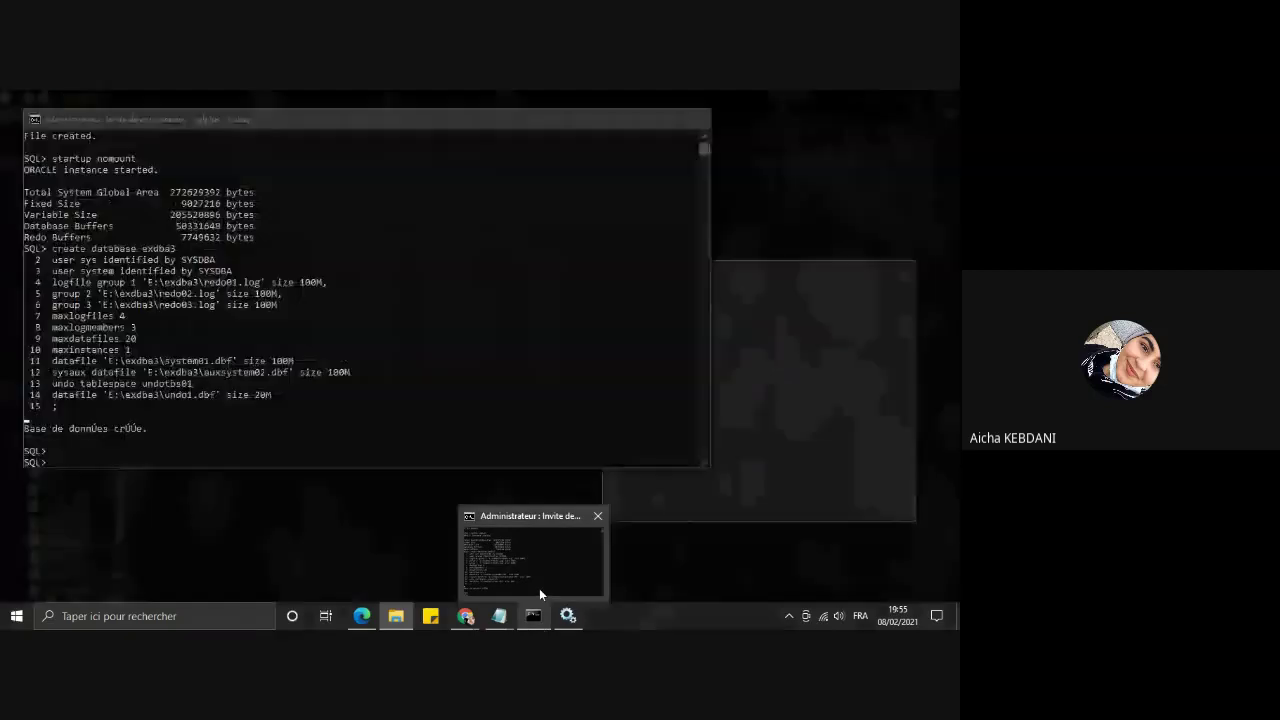
pyautogui.click(539, 588)
pyautogui.moveTo(299, 117); pyautogui.dragTo(543, 132)
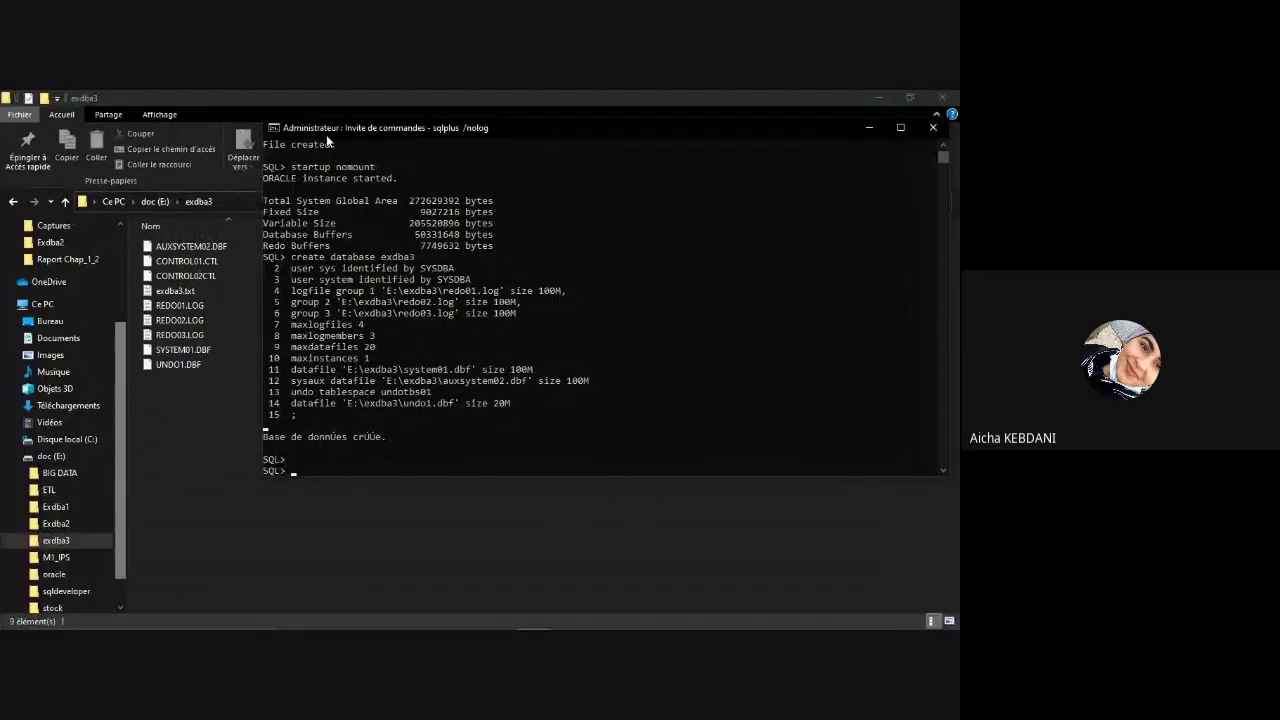
pyautogui.moveTo(335, 132); pyautogui.dragTo(205, 144)
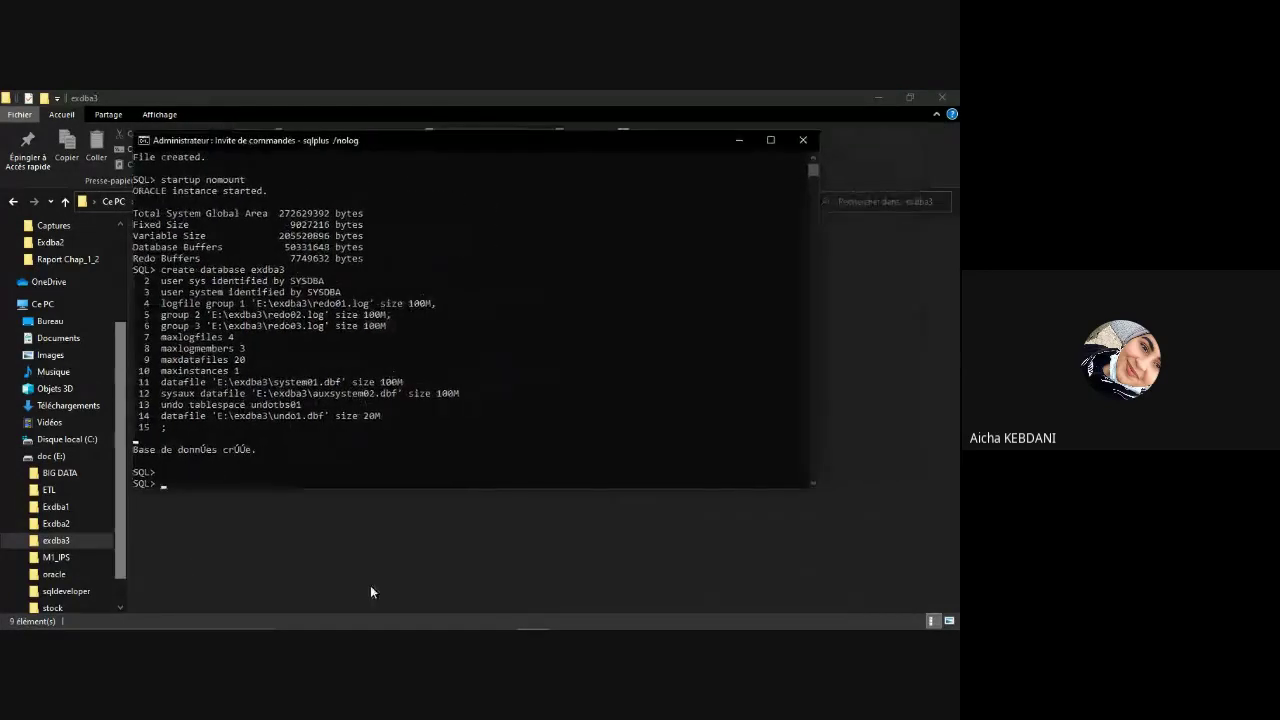
# Step: Copy the @%oracle_home%\rdbms\admin\catalog.sql line from the copie.txt script
pyautogui.click(499, 616)
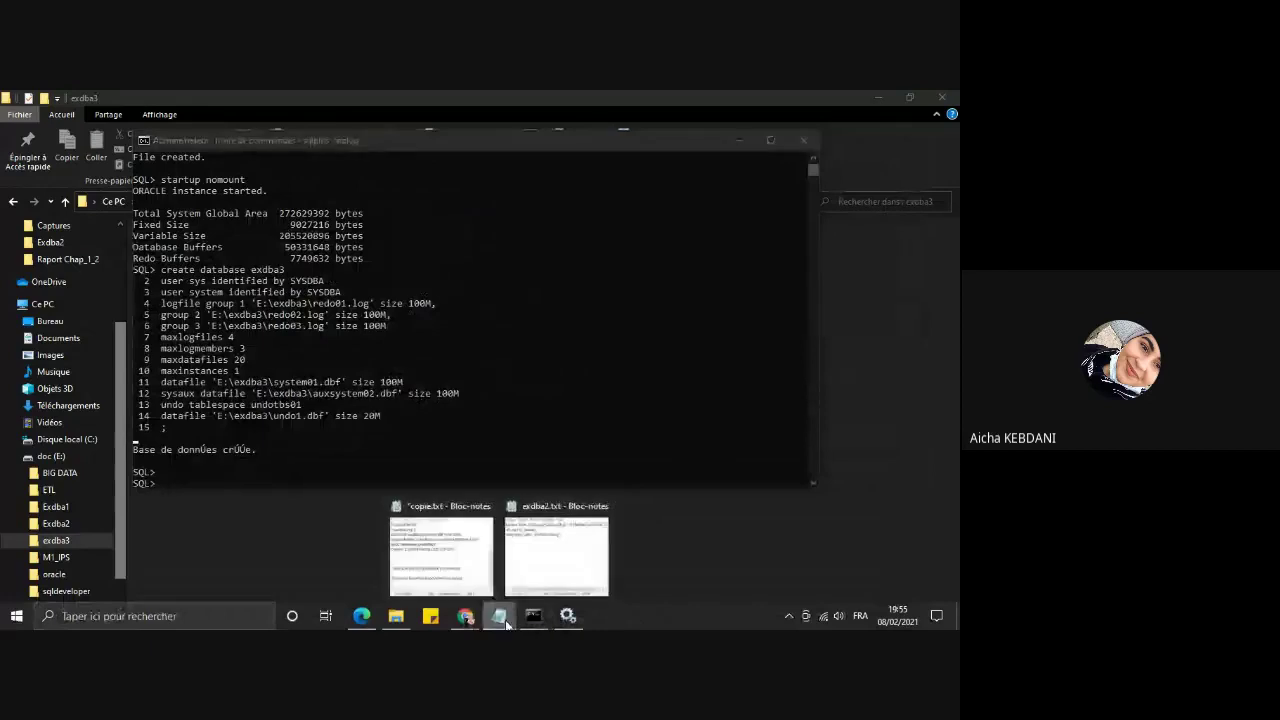
pyautogui.click(538, 579)
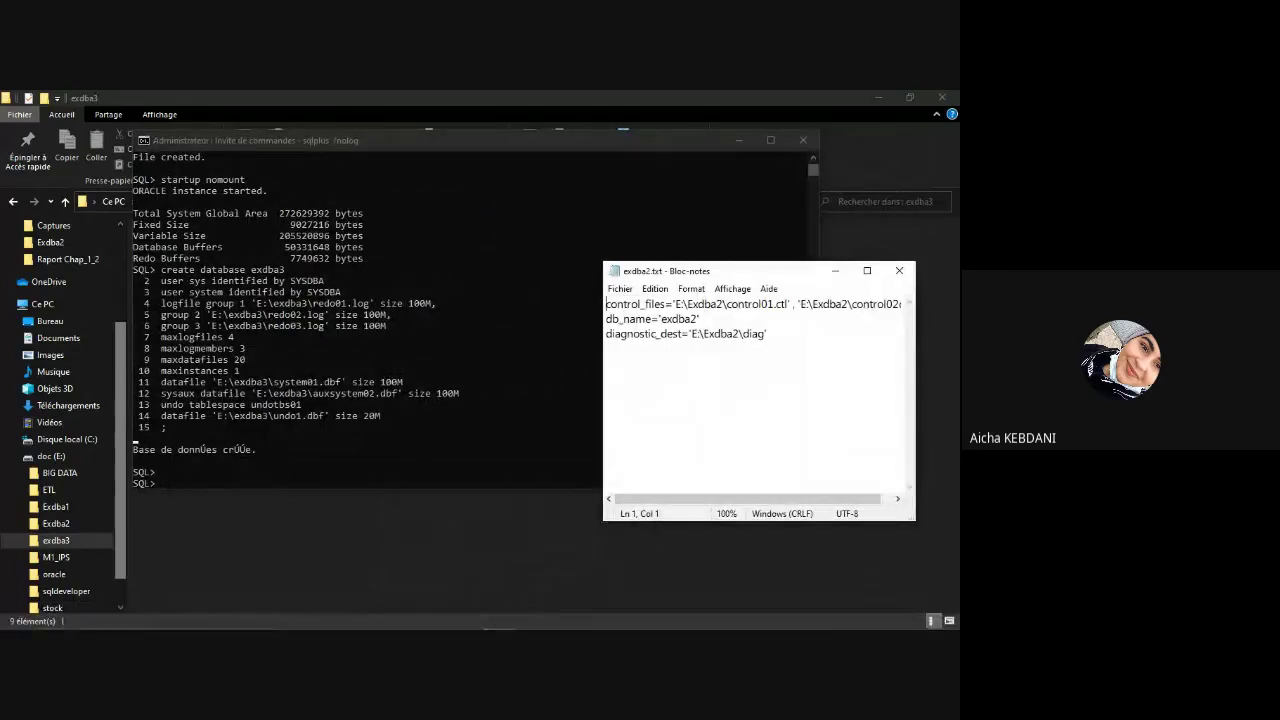
pyautogui.moveTo(499, 616)
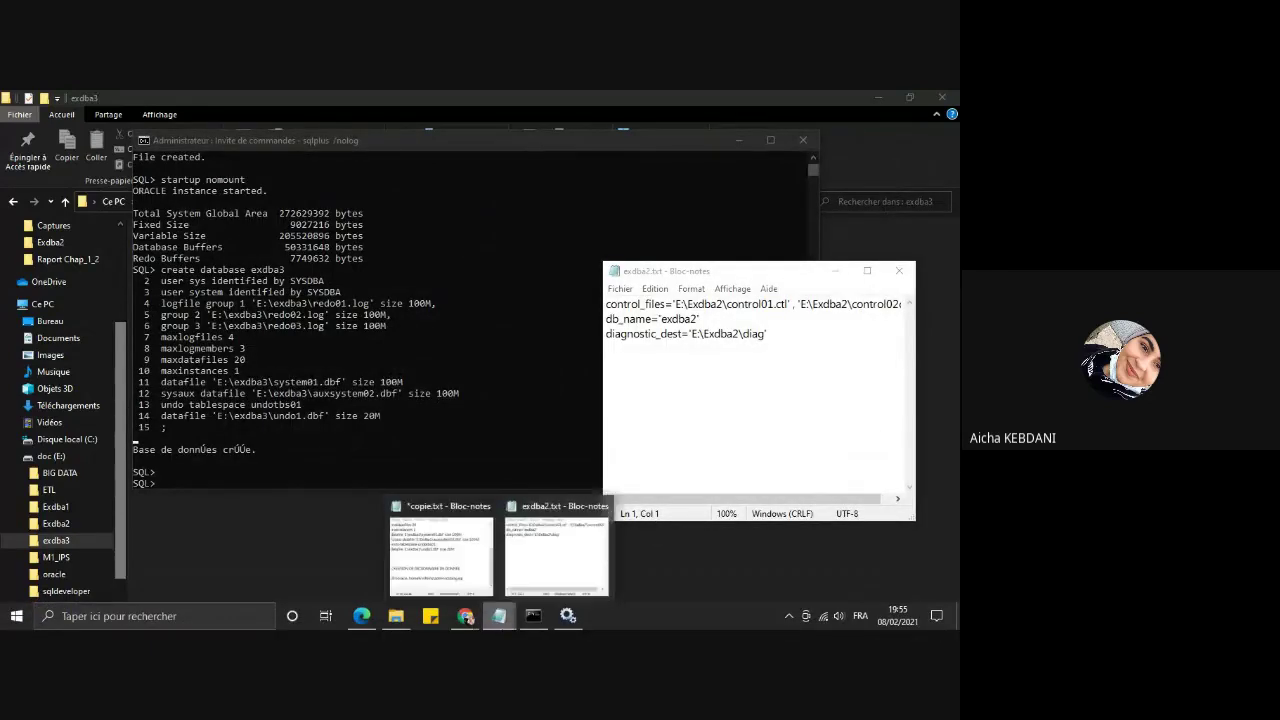
pyautogui.click(440, 555)
pyautogui.moveTo(824, 466); pyautogui.dragTo(593, 470)
pyautogui.hotkey('ctrl', 'c')
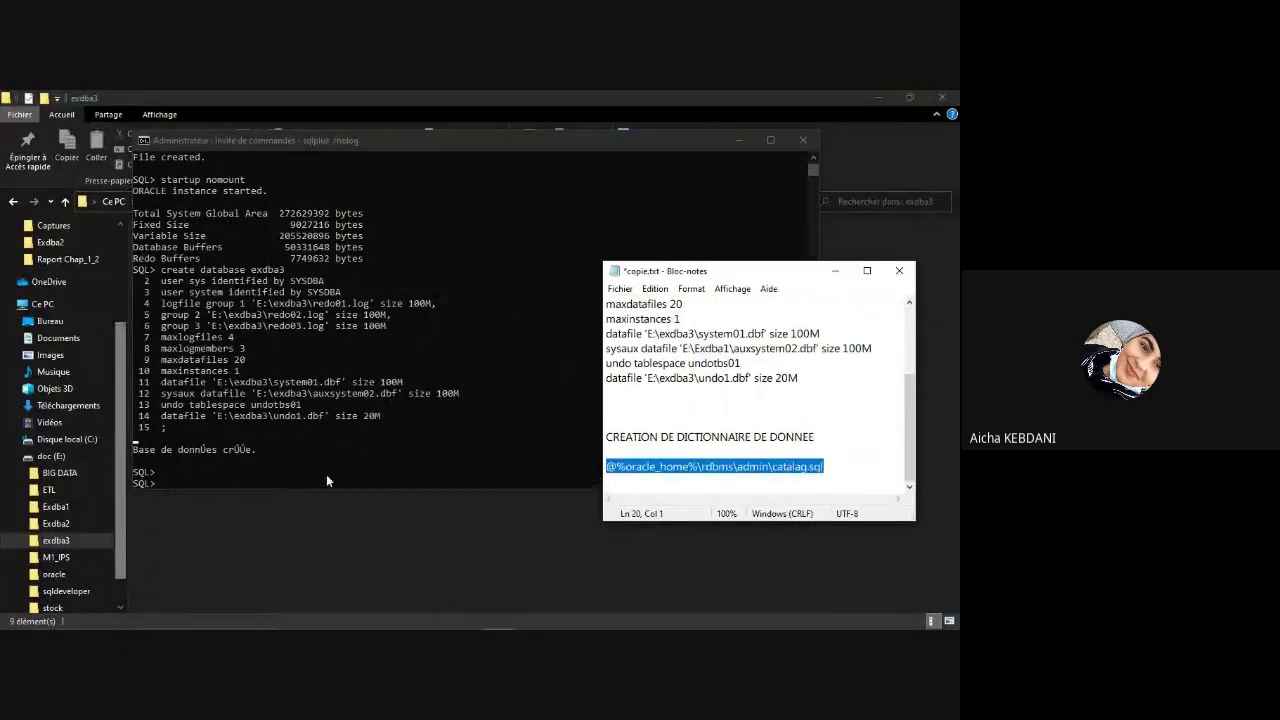
pyautogui.click(297, 474)
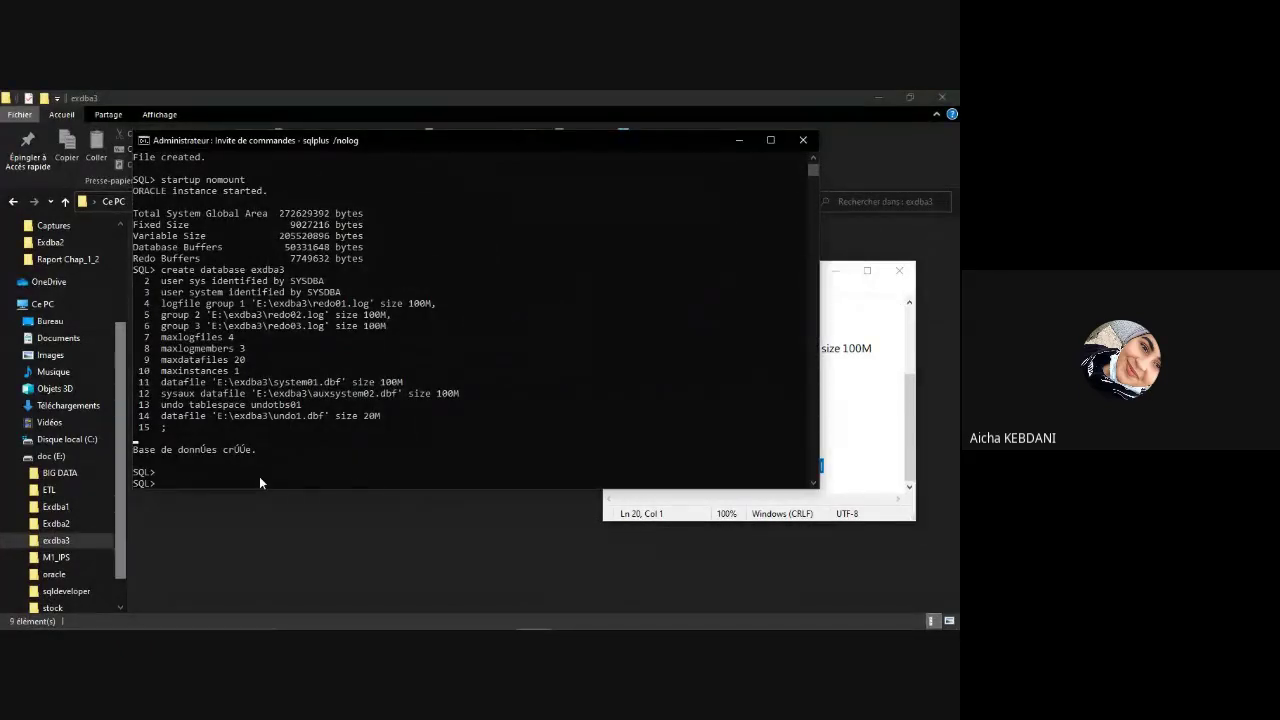
# Step: Run catalog.sql after correcting the 'catalag' typo, then switch to the Google Meet call
pyautogui.hotkey('ctrl', 'v')
pyautogui.press('Return')
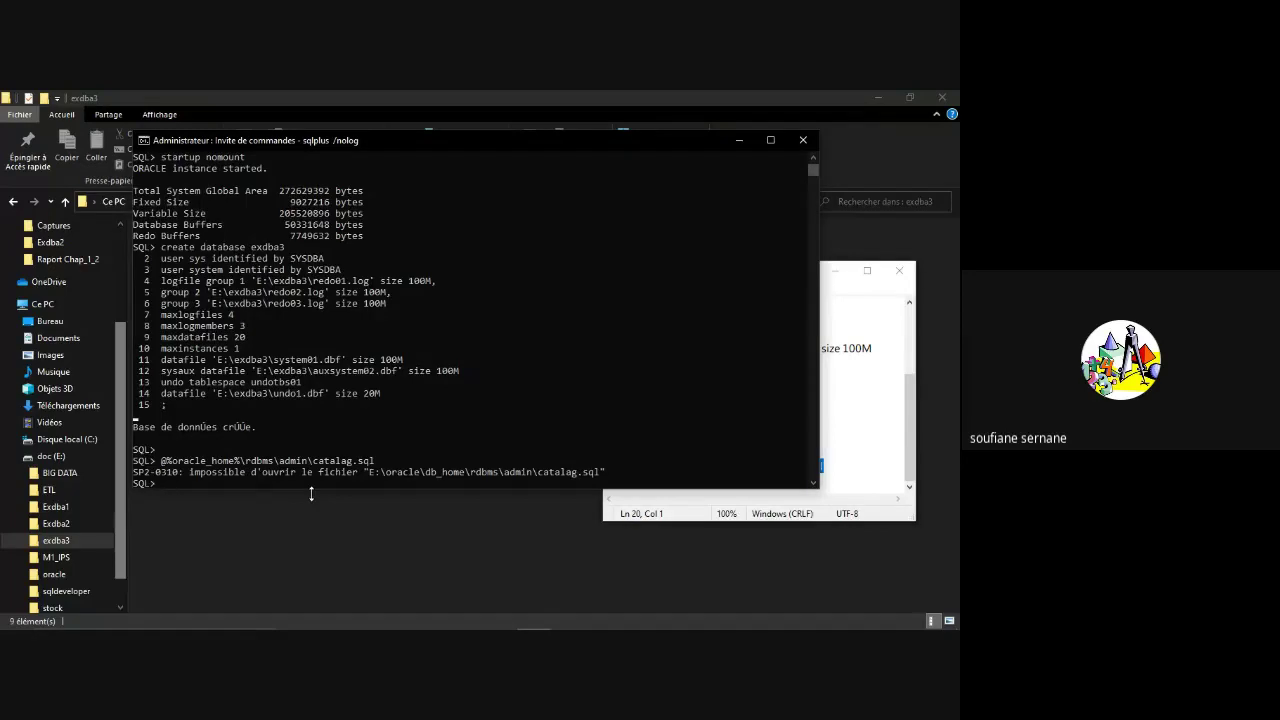
pyautogui.press('Up')
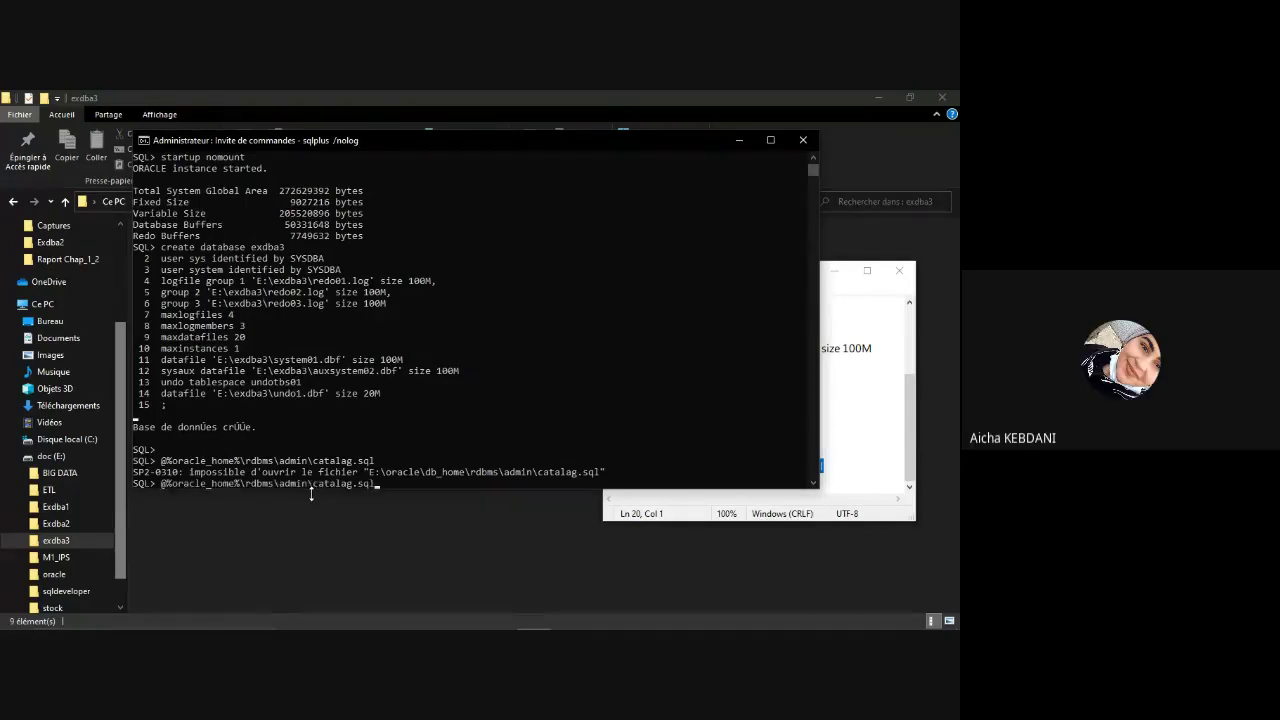
pyautogui.press('Left')
pyautogui.press('Left')
pyautogui.press('Left')
pyautogui.press('Left')
pyautogui.press('BackSpace')
pyautogui.write('o')
pyautogui.press('End')
pyautogui.press('Return')
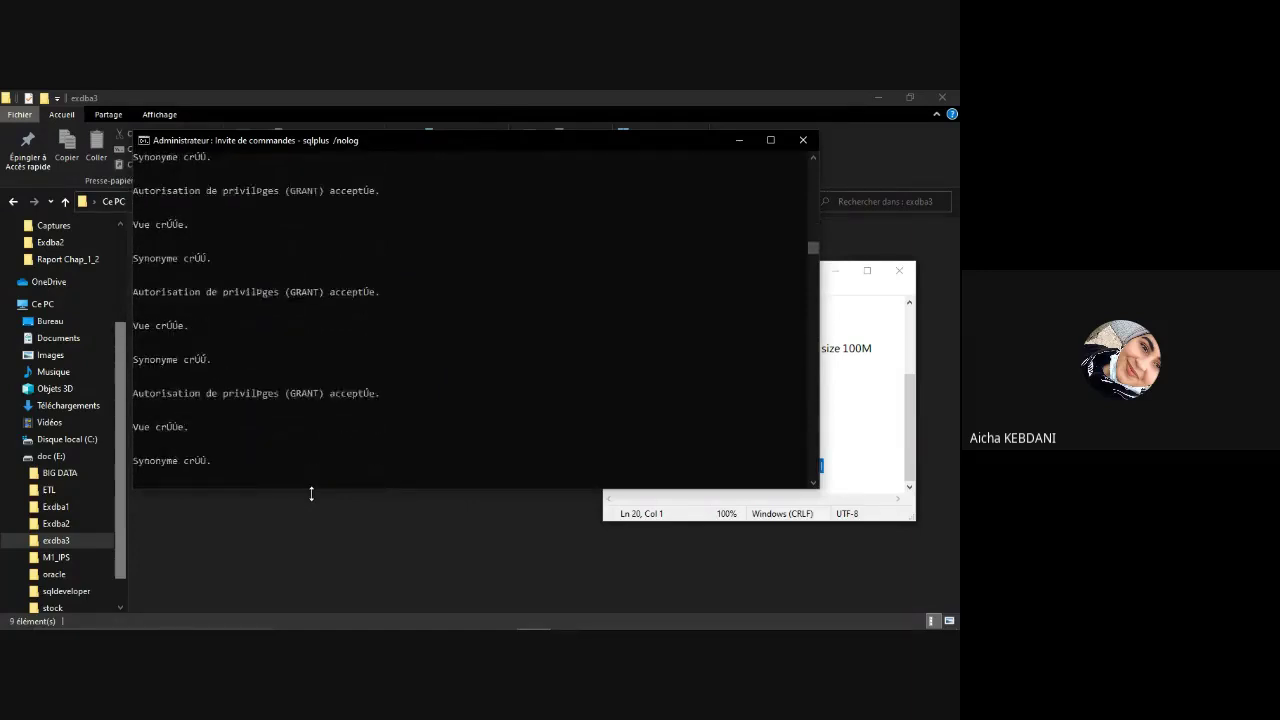
pyautogui.click(465, 615)
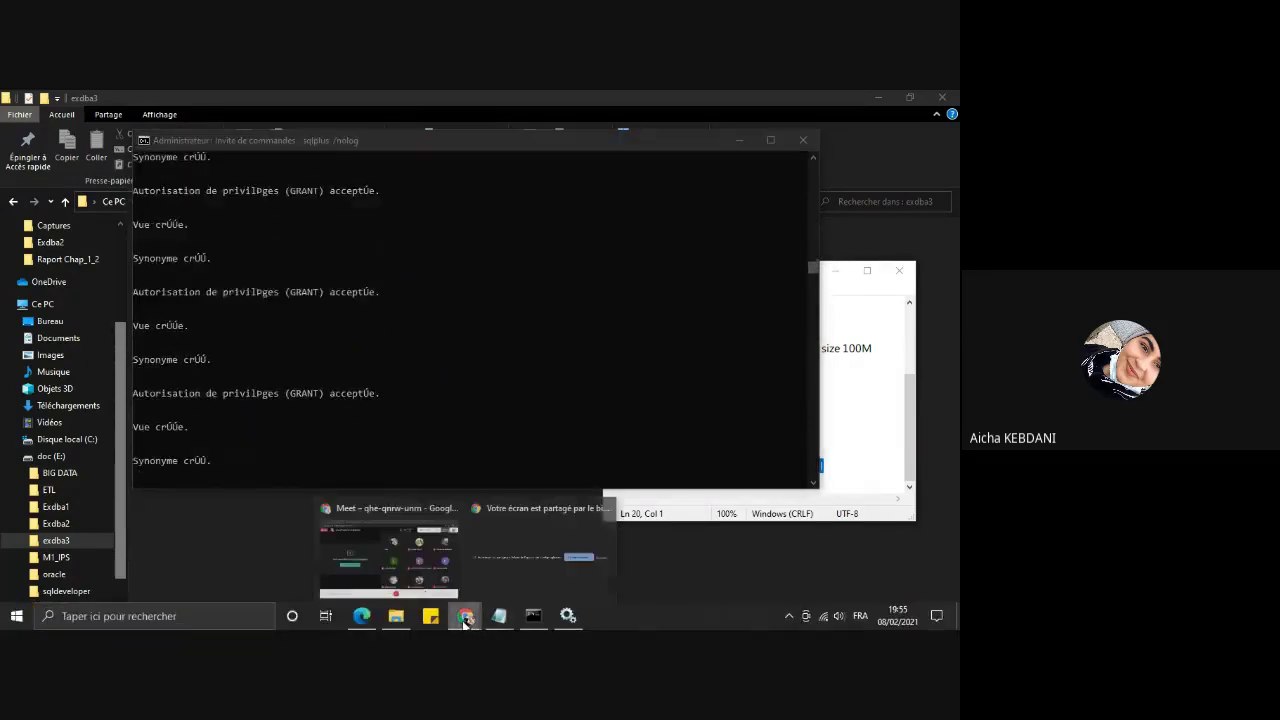
pyautogui.click(421, 563)
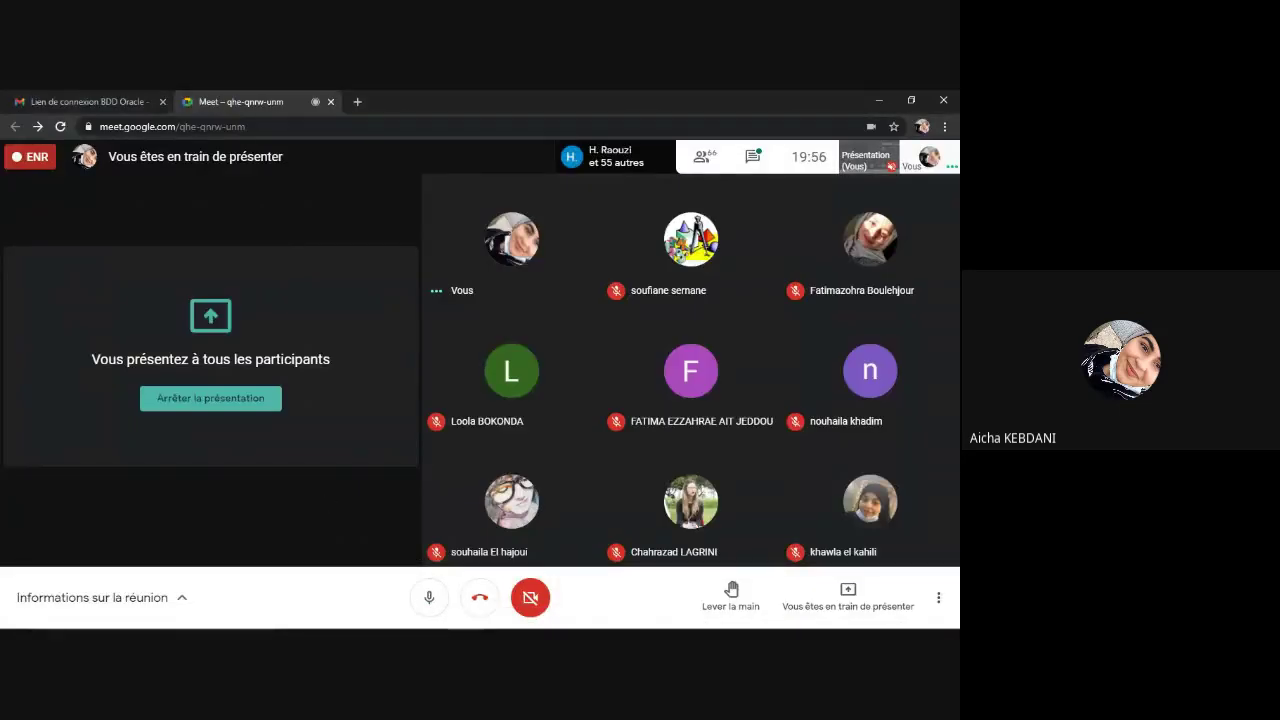
# Step: Confirm catalog.sql completed in SQL*Plus, then mute the Meet microphone and choose 'Arrêter la présentation'
pyautogui.click(544, 621)
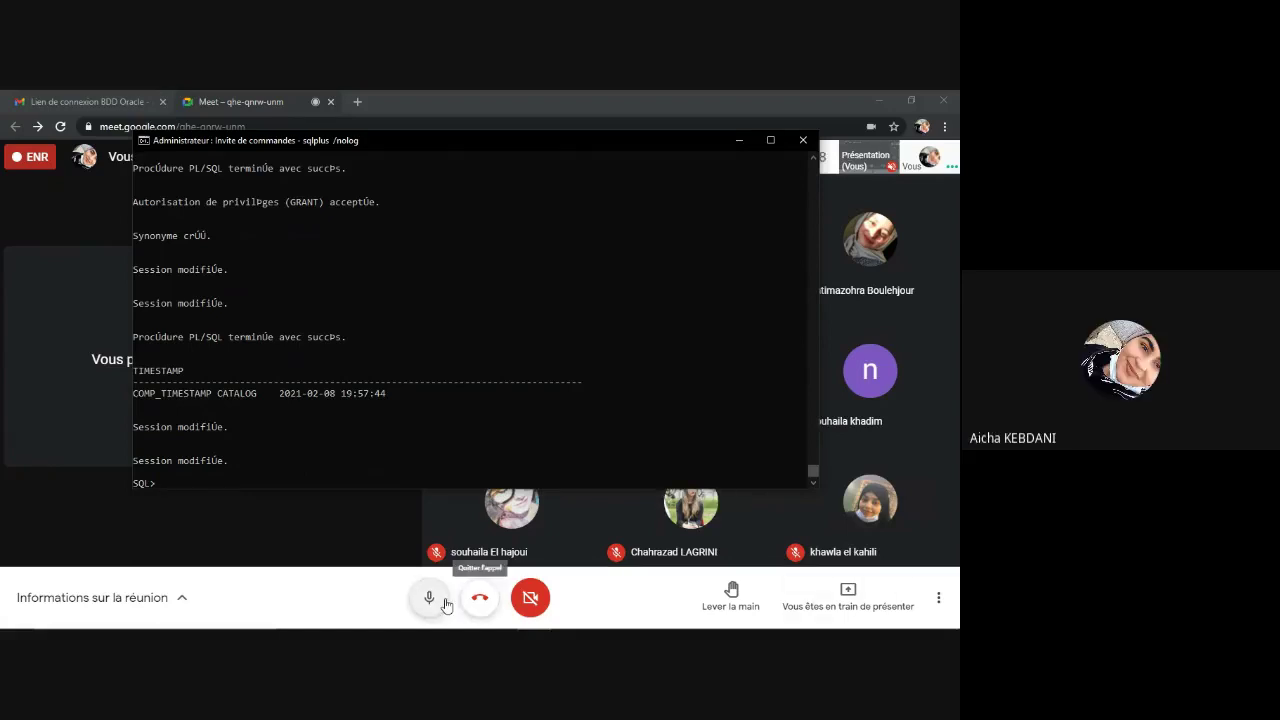
pyautogui.click(333, 560)
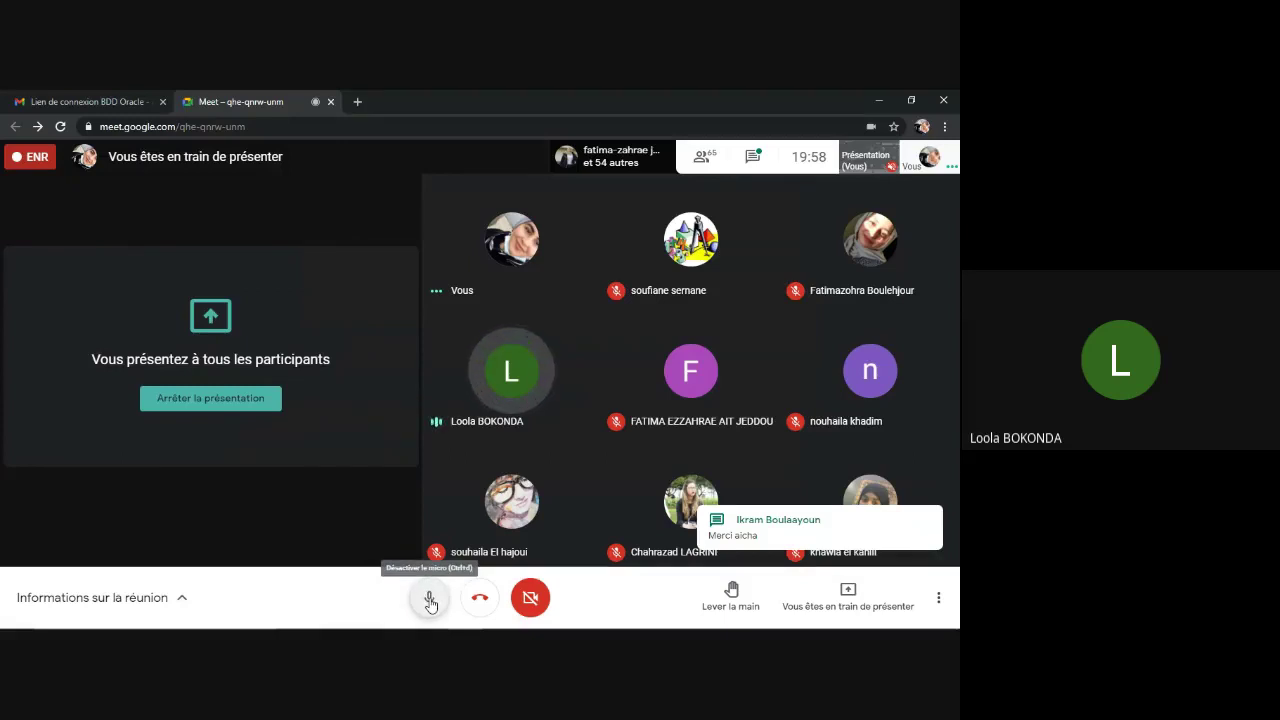
pyautogui.click(429, 600)
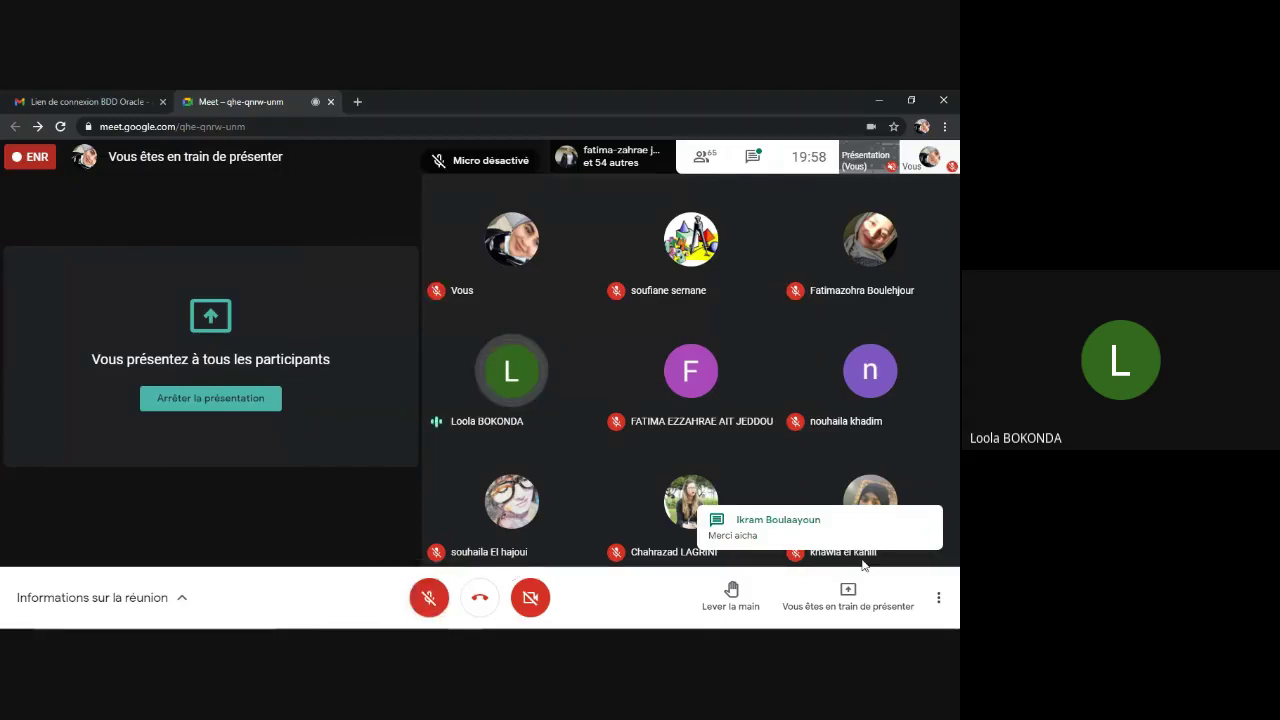
pyautogui.click(848, 594)
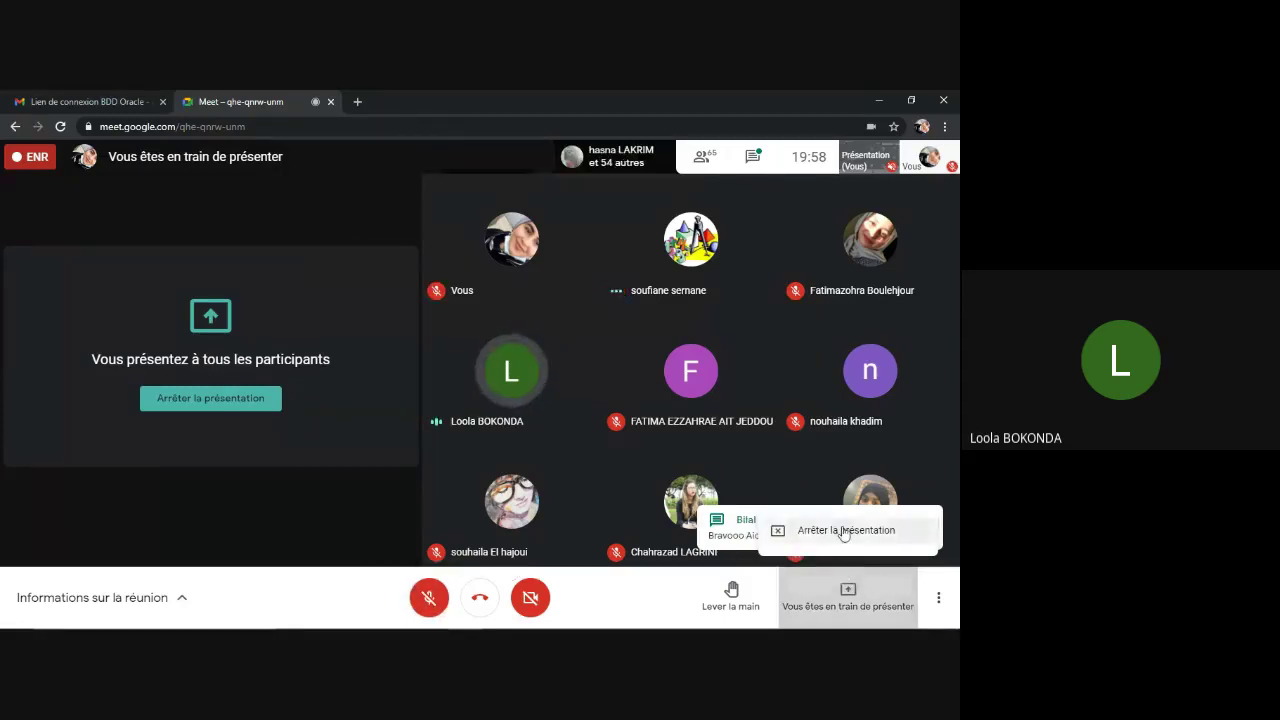
pyautogui.click(845, 530)
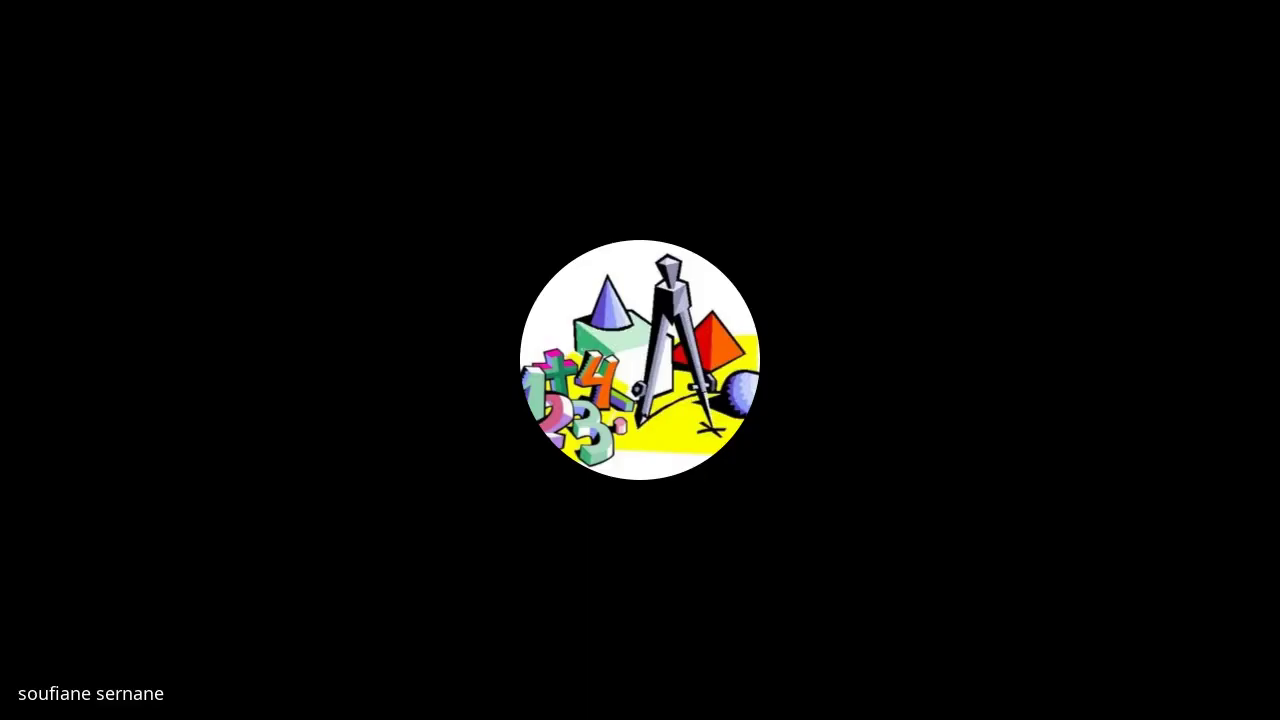